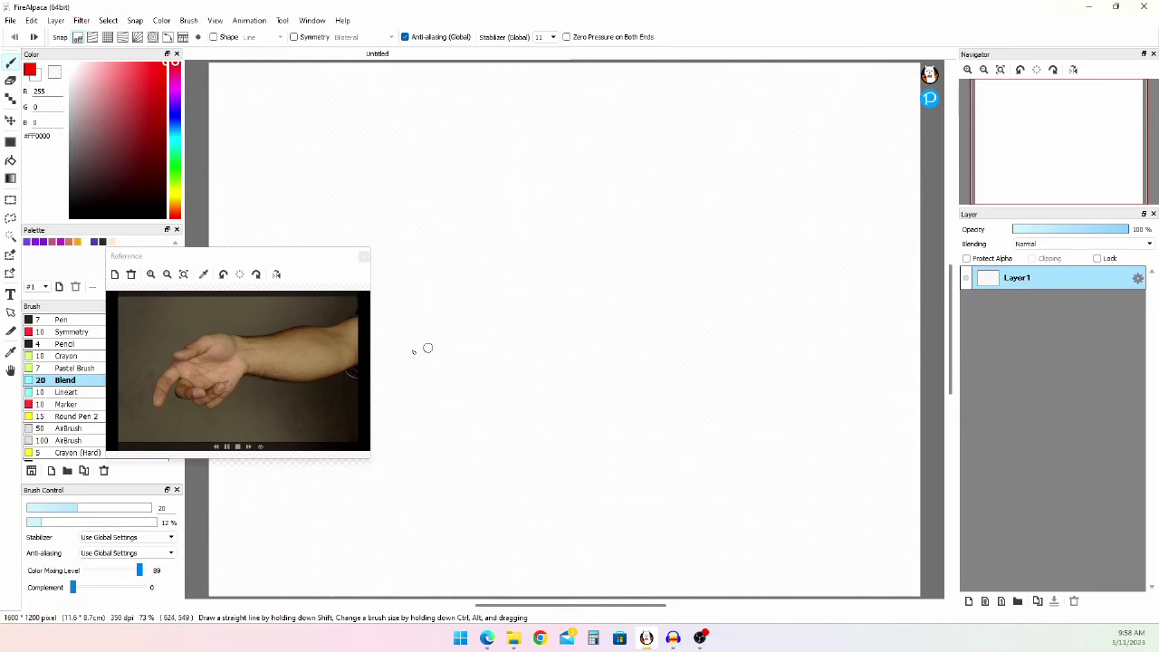
# - Sketch a rough red forearm and hand across the upper canvas, and add a new layer above the sketch faded to 36% opacity
pyautogui.moveTo(494, 245); pyautogui.dragTo(570, 212)
pyautogui.hotkey('ctrl', 'z')
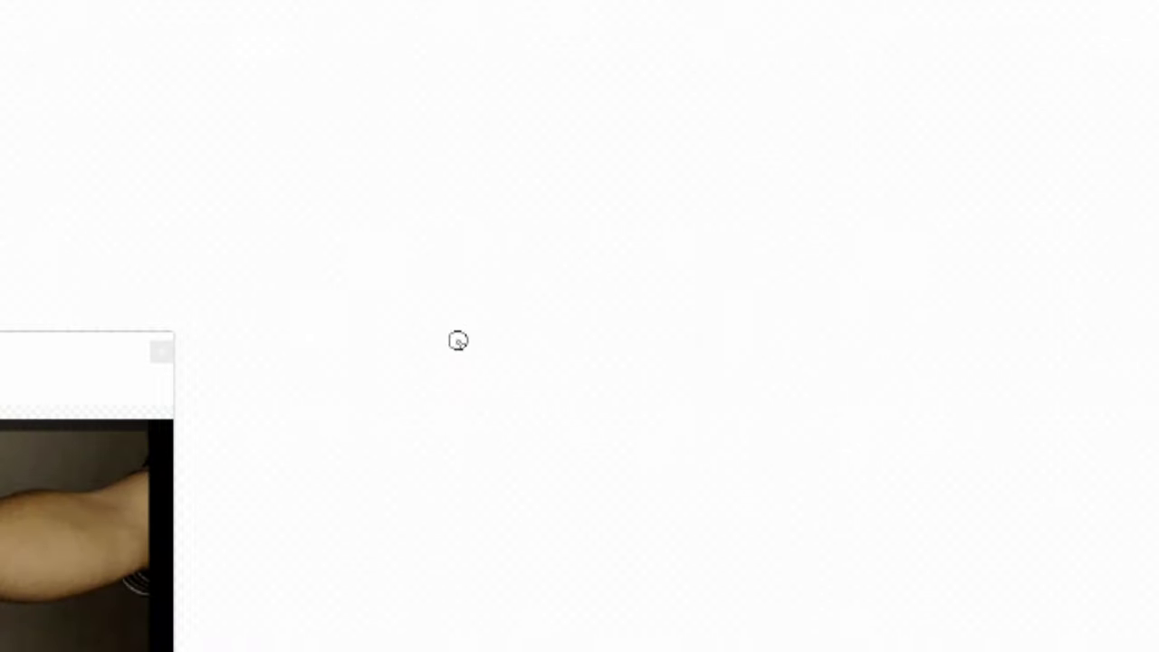
pyautogui.moveTo(440, 309)
pyautogui.mouseDown()
pyautogui.moveTo(585, 274)
pyautogui.moveTo(648, 300)
pyautogui.mouseUp()
pyautogui.moveTo(452, 371)
pyautogui.mouseDown()
pyautogui.moveTo(653, 330)
pyautogui.moveTo(649, 340)
pyautogui.moveTo(650, 294)
pyautogui.moveTo(696, 304)
pyautogui.moveTo(640, 350)
pyautogui.moveTo(704, 283)
pyautogui.moveTo(900, 231)
pyautogui.mouseUp()
pyautogui.hotkey('ctrl', 'z')
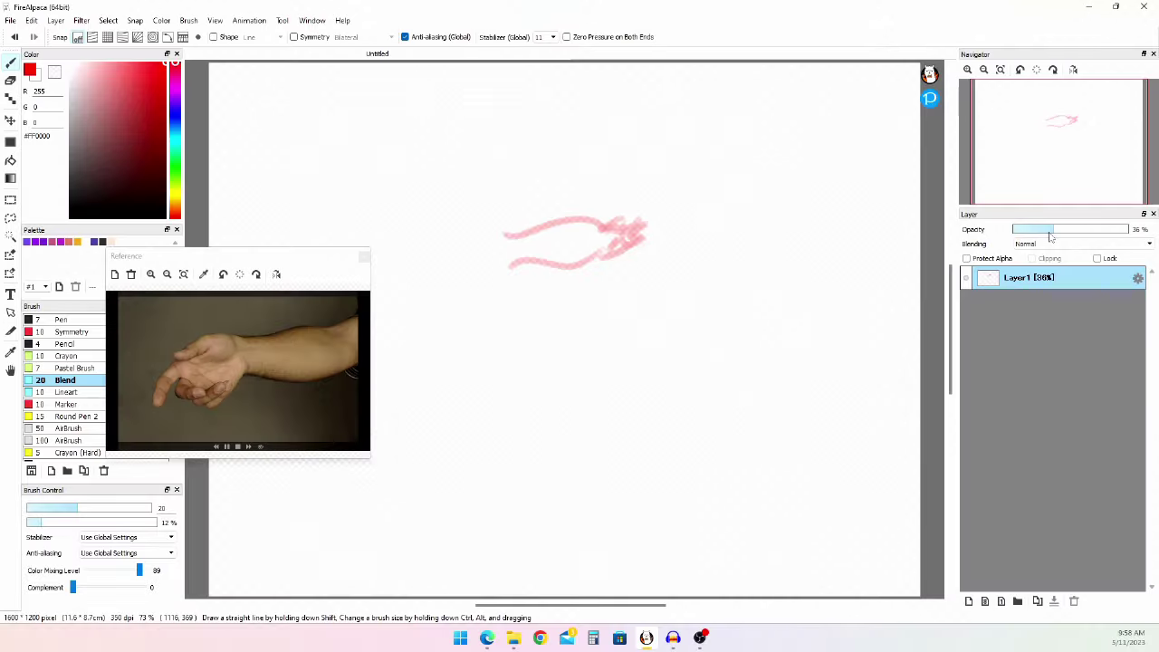
pyautogui.click(969, 601)
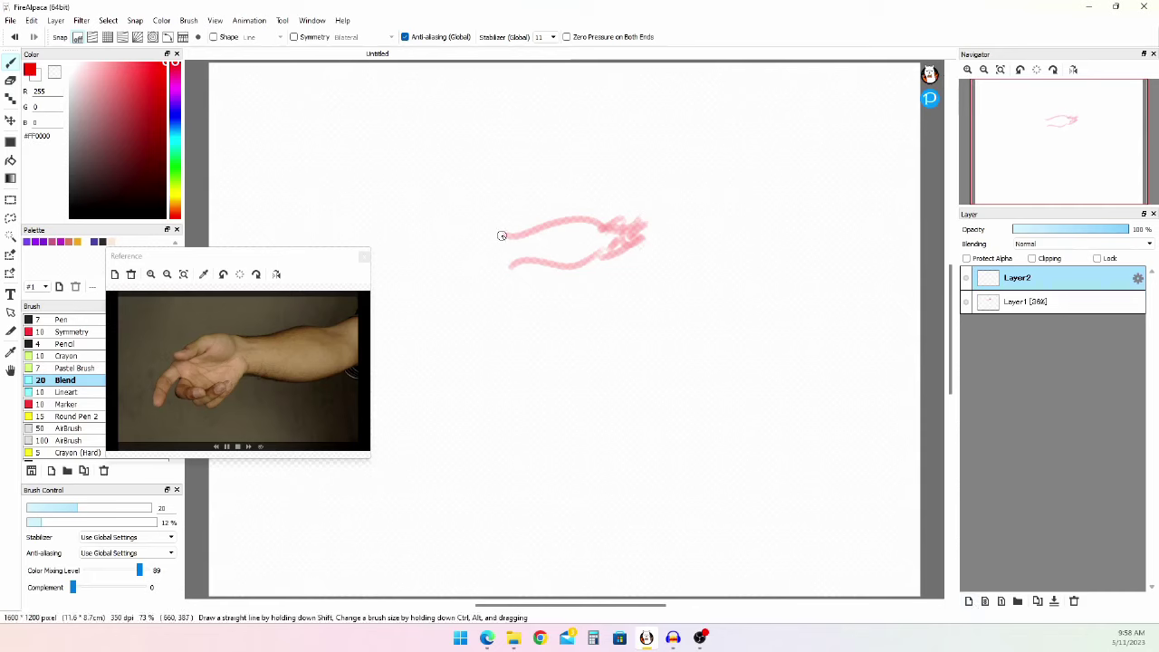
pyautogui.moveTo(531, 164); pyautogui.dragTo(550, 159)
pyautogui.hotkey('ctrl', 'z')
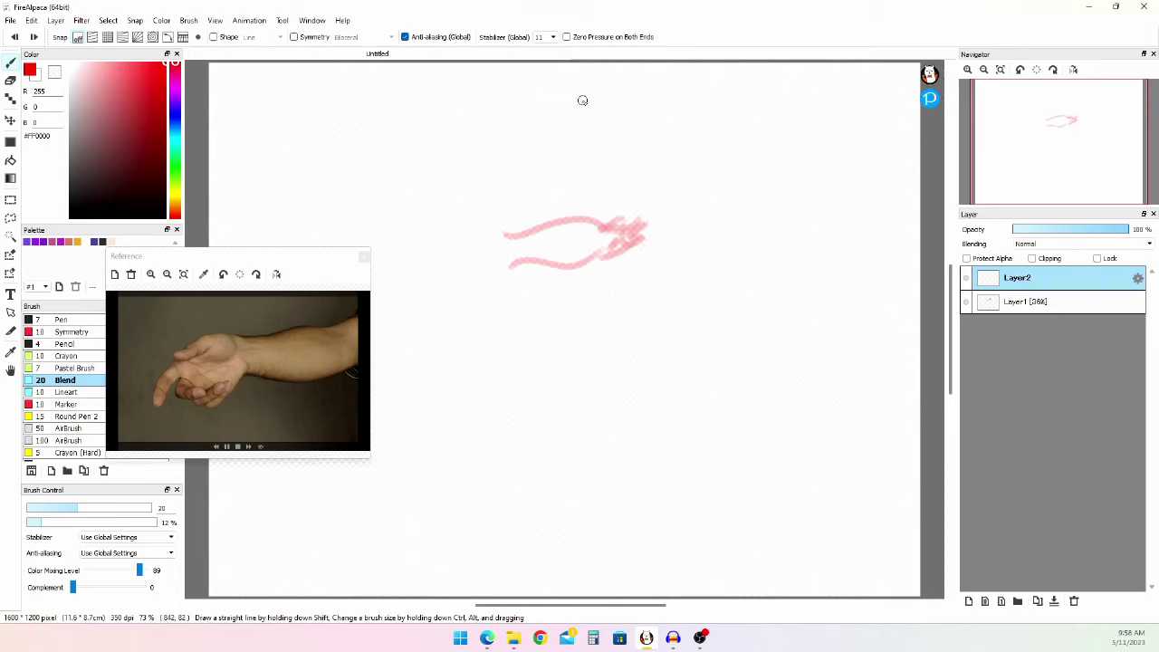
pyautogui.moveTo(458, 180); pyautogui.dragTo(470, 228)
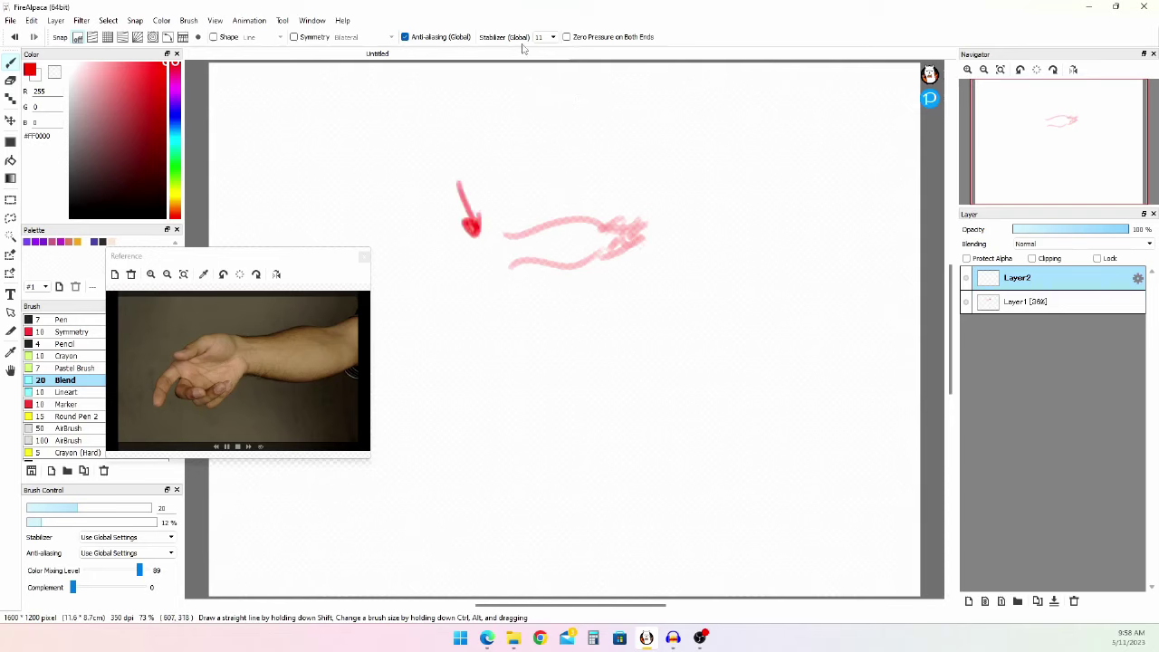
pyautogui.hotkey('ctrl', 'z')
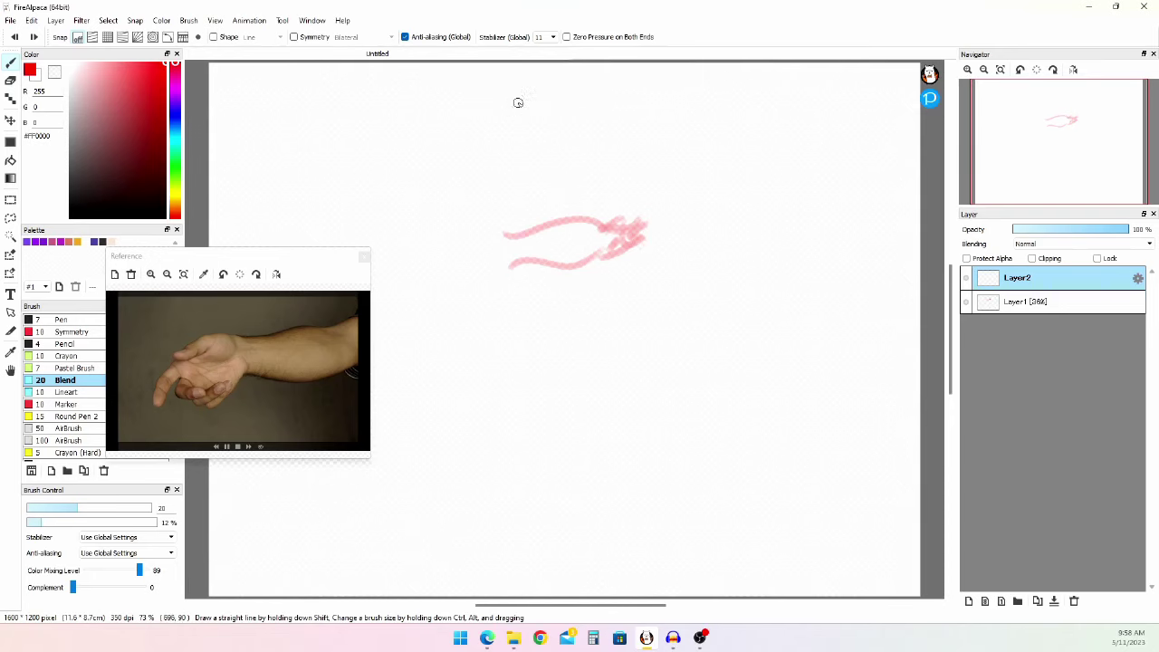
pyautogui.moveTo(518, 149); pyautogui.dragTo(530, 207)
pyautogui.hotkey('ctrl', 'z')
pyautogui.moveTo(434, 196)
pyautogui.mouseDown()
pyautogui.moveTo(496, 228)
pyautogui.moveTo(403, 274)
pyautogui.mouseUp()
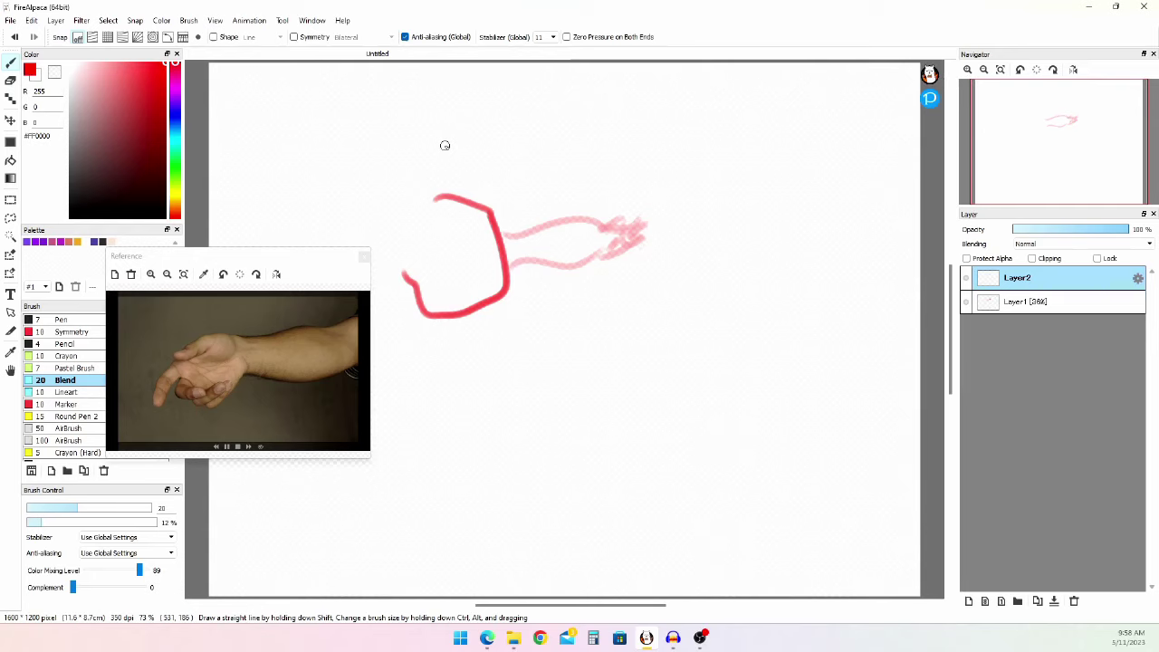
pyautogui.hotkey('ctrl', 'z')
# - Draw a segmented red finger line with a rounded fingertip extending from the forearm sketch's upper-left end
pyautogui.moveTo(497, 230); pyautogui.dragTo(476, 227)
pyautogui.moveTo(470, 223); pyautogui.dragTo(441, 229)
pyautogui.moveTo(439, 239); pyautogui.dragTo(401, 242)
pyautogui.hotkey('ctrl', 'z')
pyautogui.hotkey('ctrl', 'z')
pyautogui.hotkey('ctrl', 'z')
pyautogui.moveTo(399, 246)
pyautogui.mouseDown()
pyautogui.moveTo(437, 249)
pyautogui.moveTo(419, 252)
pyautogui.moveTo(395, 245)
pyautogui.moveTo(448, 240)
pyautogui.moveTo(414, 251)
pyautogui.mouseUp()
pyautogui.hotkey('ctrl', 'z')
pyautogui.hotkey('ctrl', 'z')
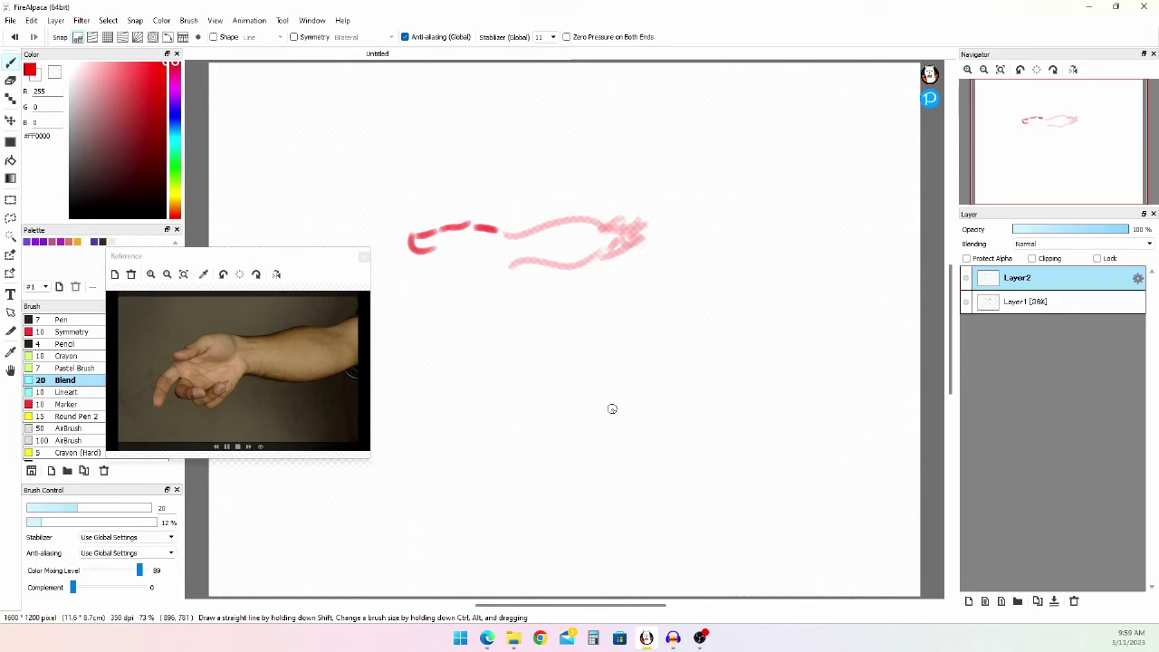
pyautogui.moveTo(572, 391)
pyautogui.mouseDown()
pyautogui.moveTo(605, 400)
pyautogui.moveTo(600, 419)
pyautogui.mouseUp()
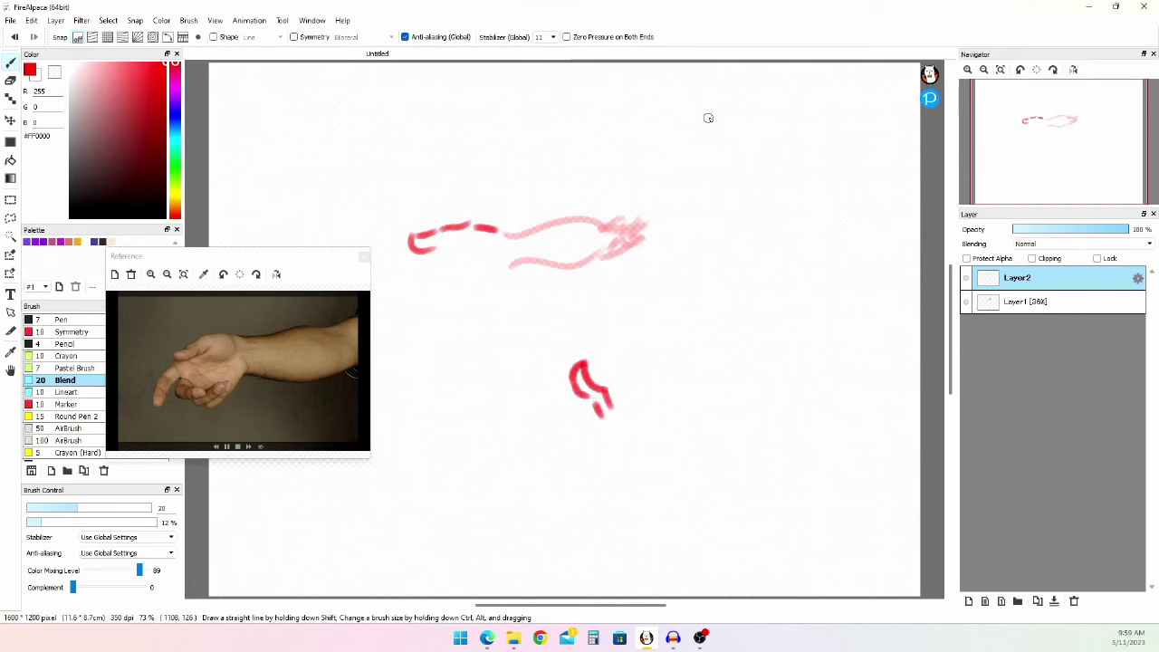
pyautogui.moveTo(701, 354)
pyautogui.mouseDown()
pyautogui.moveTo(693, 242)
pyautogui.moveTo(668, 272)
pyautogui.moveTo(683, 259)
pyautogui.moveTo(696, 299)
pyautogui.moveTo(673, 301)
pyautogui.moveTo(674, 333)
pyautogui.mouseUp()
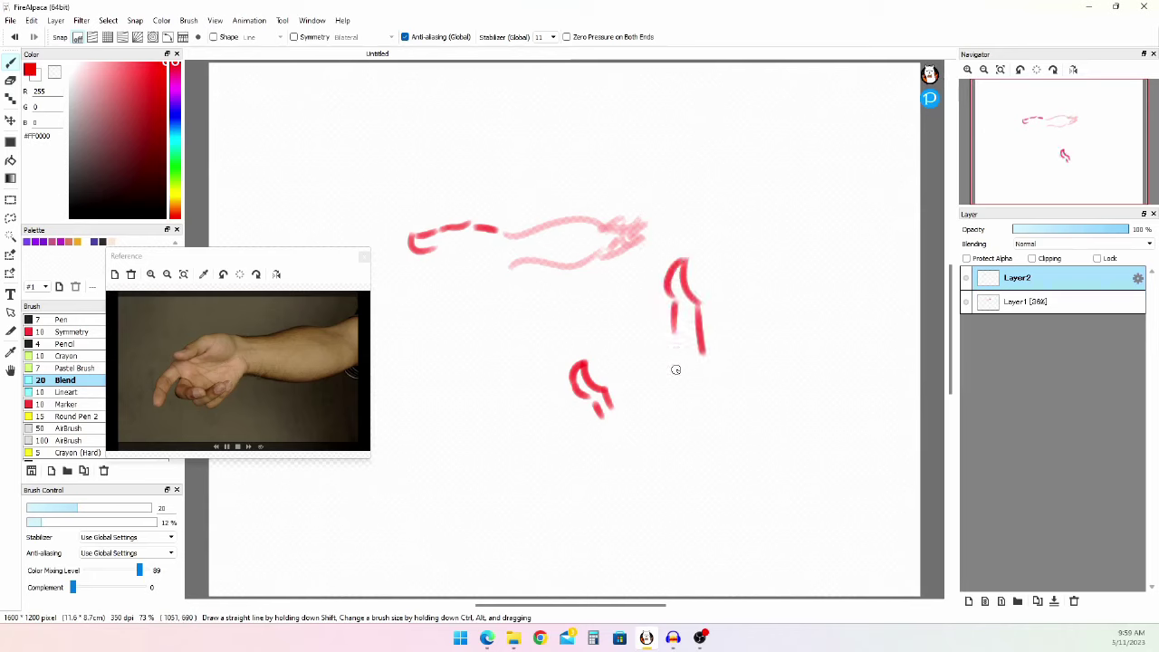
pyautogui.hotkey('ctrl', 'z')
pyautogui.hotkey('ctrl', 'z')
pyautogui.hotkey('ctrl', 'z')
pyautogui.hotkey('ctrl', 'z')
pyautogui.hotkey('ctrl', 'z')
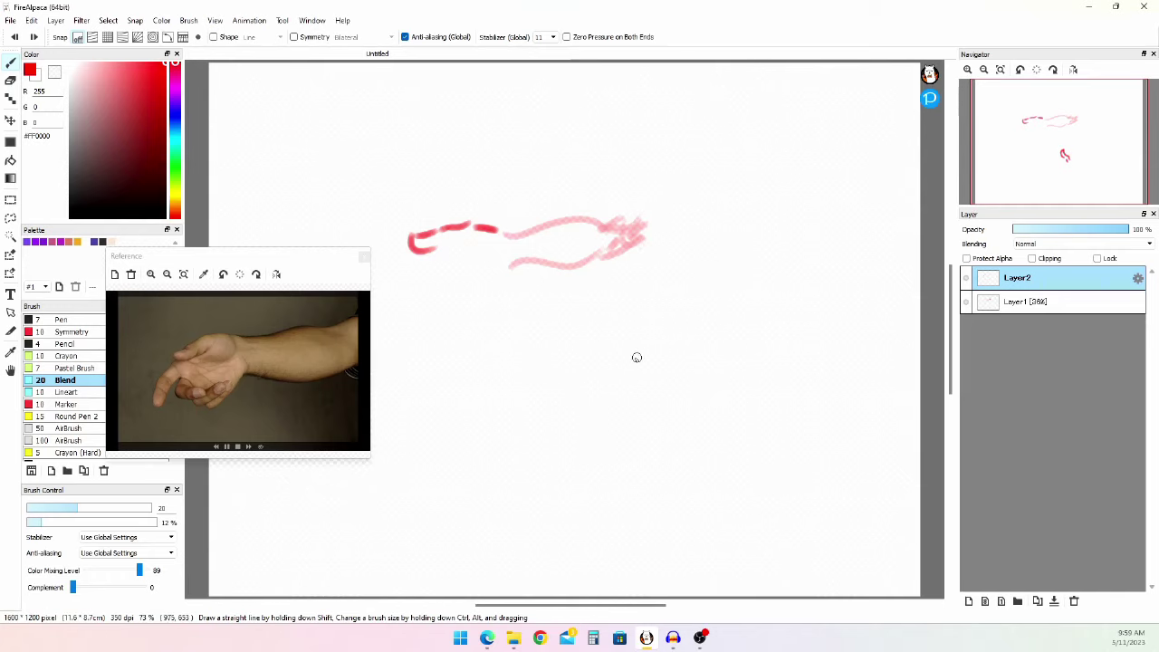
pyautogui.moveTo(627, 360)
pyautogui.mouseDown()
pyautogui.moveTo(692, 341)
pyautogui.moveTo(667, 364)
pyautogui.mouseUp()
pyautogui.moveTo(626, 398)
pyautogui.mouseDown()
pyautogui.moveTo(655, 414)
pyautogui.moveTo(646, 433)
pyautogui.mouseUp()
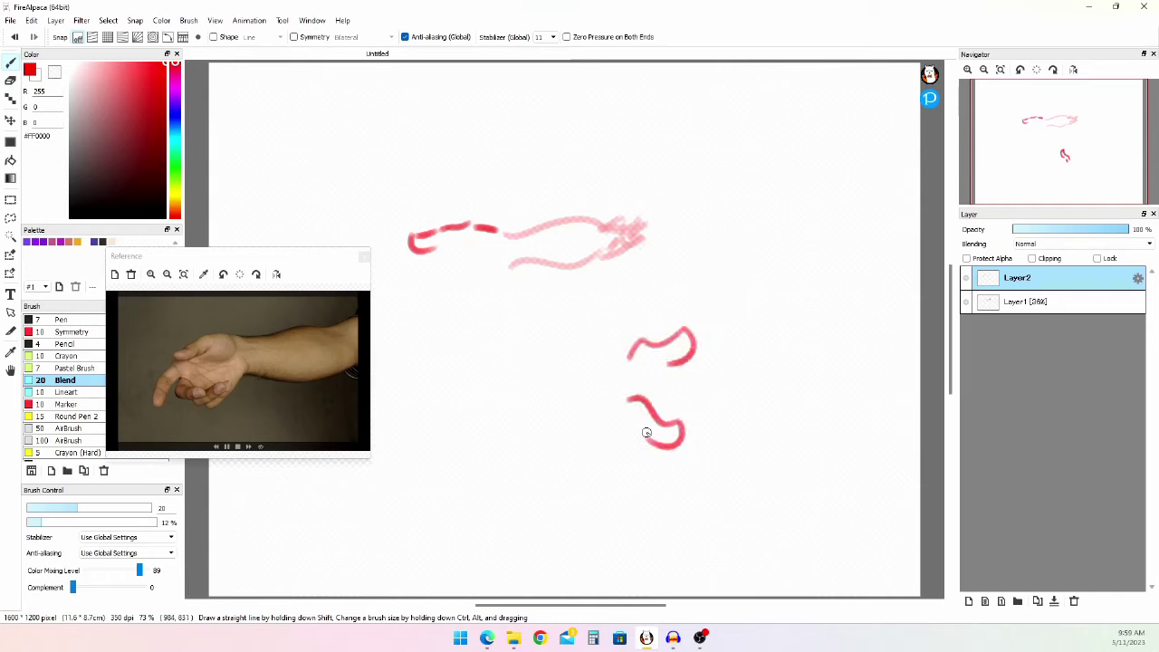
pyautogui.hotkey('ctrl', 'z')
pyautogui.hotkey('ctrl', 'z')
pyautogui.moveTo(613, 355)
pyautogui.mouseDown()
pyautogui.moveTo(623, 347)
pyautogui.moveTo(641, 385)
pyautogui.mouseUp()
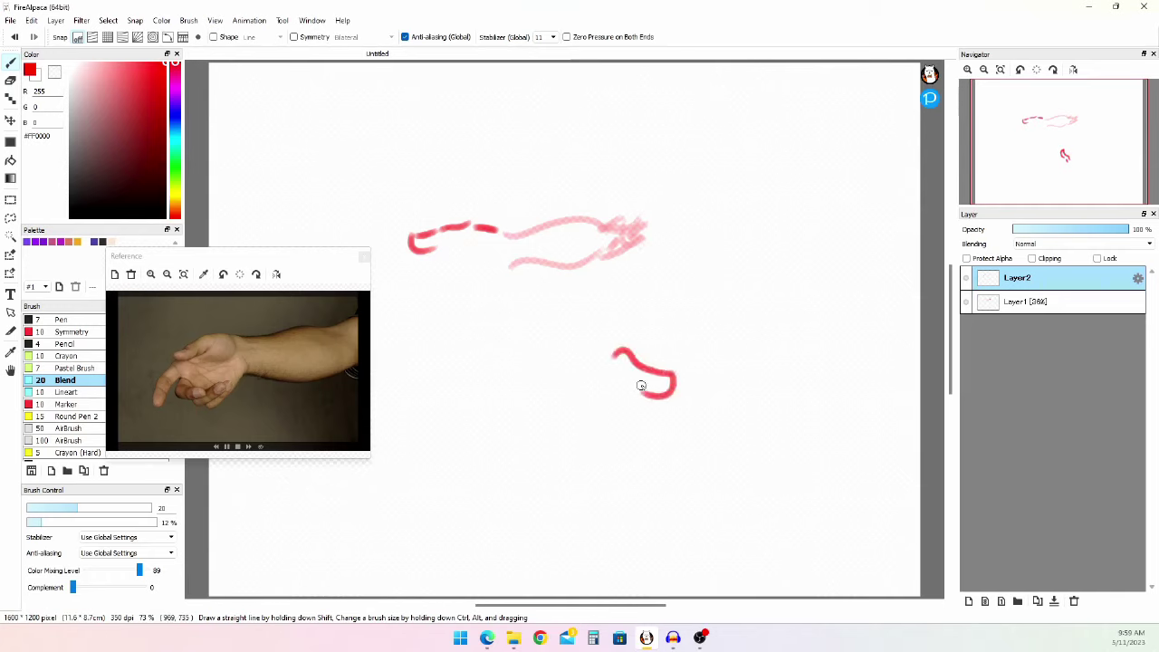
pyautogui.moveTo(641, 342)
pyautogui.mouseDown()
pyautogui.moveTo(643, 326)
pyautogui.moveTo(664, 355)
pyautogui.mouseUp()
pyautogui.hotkey('ctrl', 'z')
pyautogui.hotkey('ctrl', 'z')
pyautogui.moveTo(585, 380); pyautogui.dragTo(517, 440)
pyautogui.hotkey('ctrl', 'z')
# - Hide Layer1 and Layer2, move the floating arm reference to the canvas's right edge, and add a new layer
pyautogui.moveTo(299, 265)
pyautogui.mouseDown()
pyautogui.moveTo(588, 289)
pyautogui.moveTo(781, 221)
pyautogui.moveTo(813, 184)
pyautogui.moveTo(780, 176)
pyautogui.mouseUp()
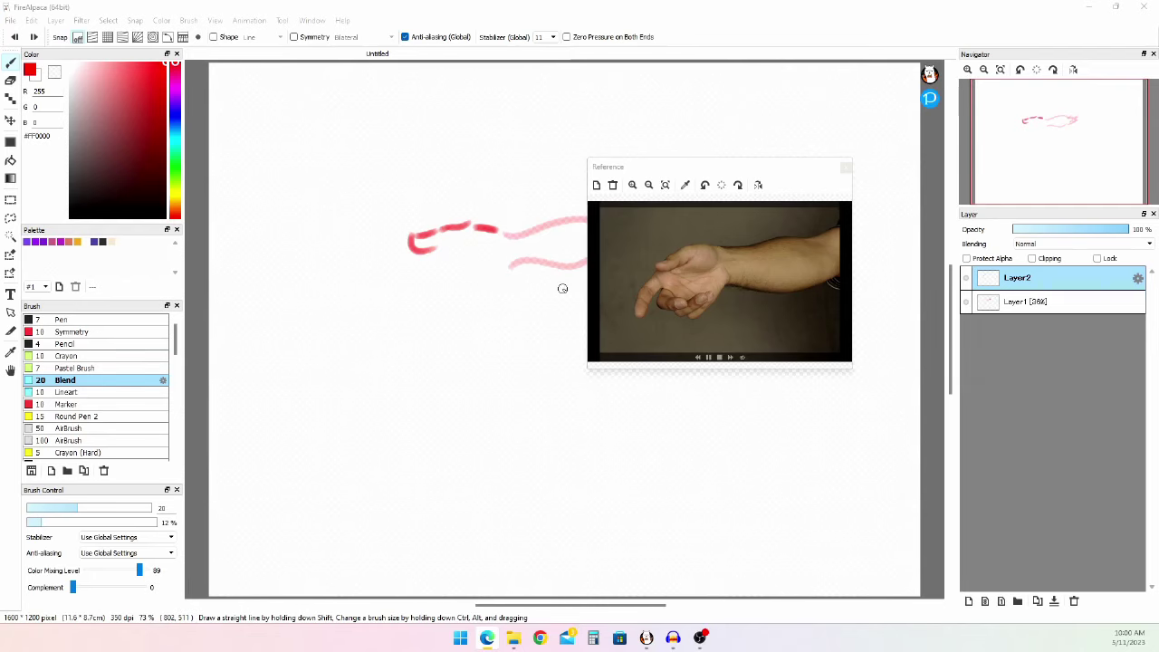
pyautogui.click(966, 279)
pyautogui.click(966, 302)
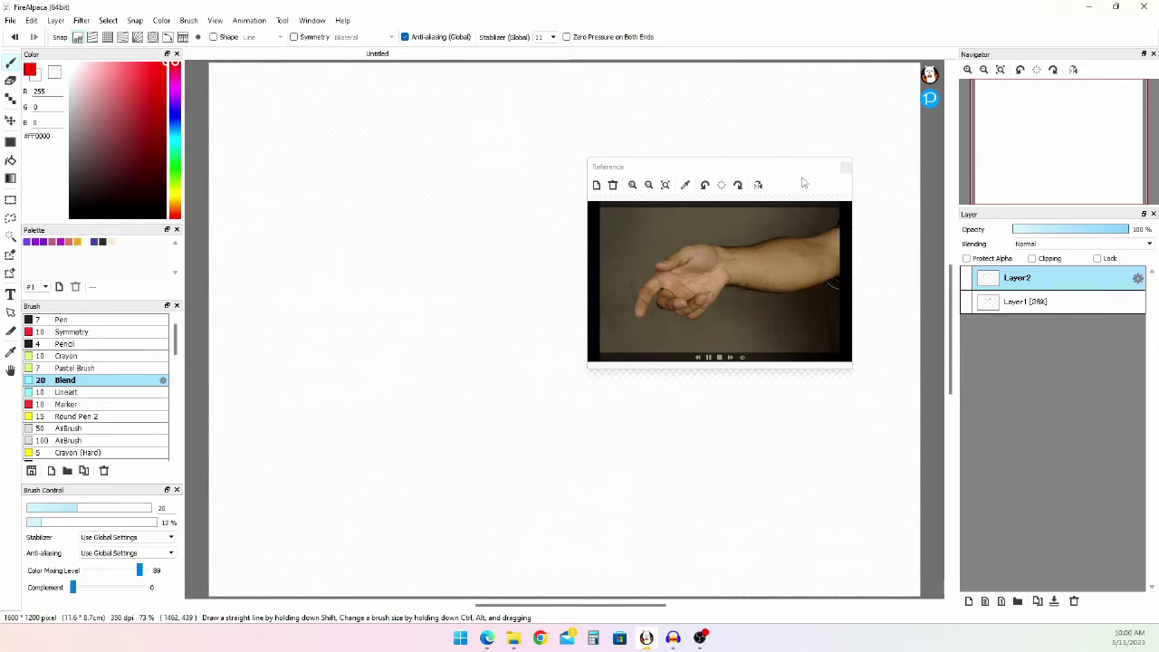
pyautogui.moveTo(796, 176); pyautogui.dragTo(954, 278)
pyautogui.click(969, 601)
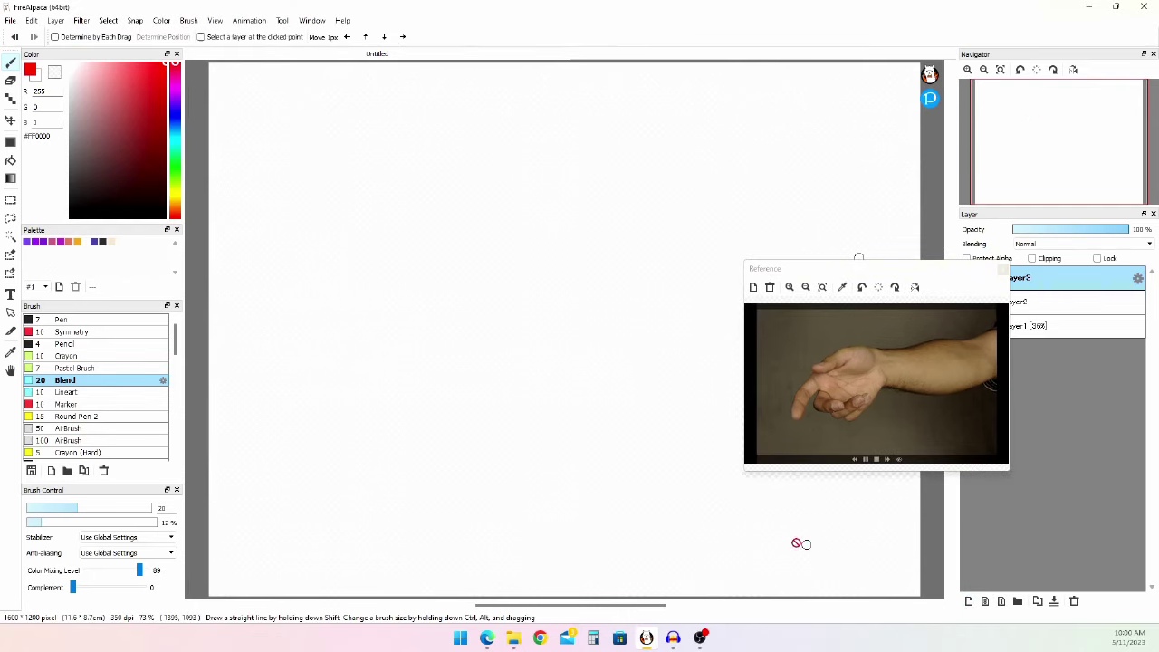
# - Paste the upright open-hand photo against the canvas's upper-left corner and add a new layer above it
pyautogui.hotkey('ctrl', 'v')
pyautogui.moveTo(617, 371); pyautogui.dragTo(320, 406)
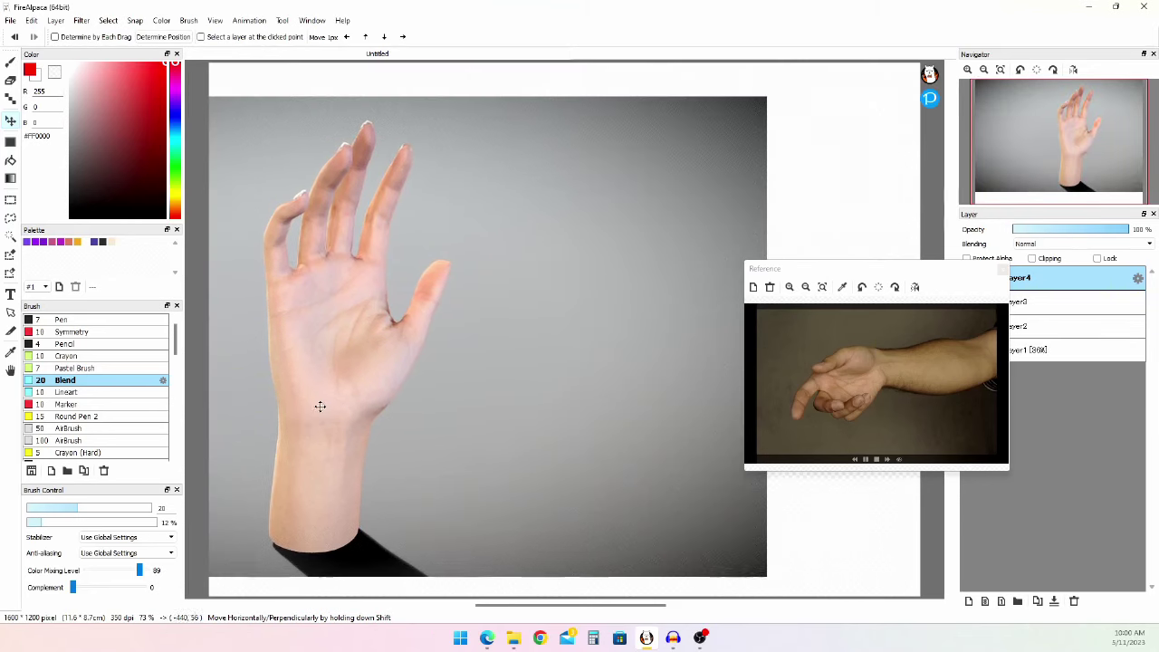
pyautogui.moveTo(556, 341); pyautogui.dragTo(619, 294)
pyautogui.press('b')
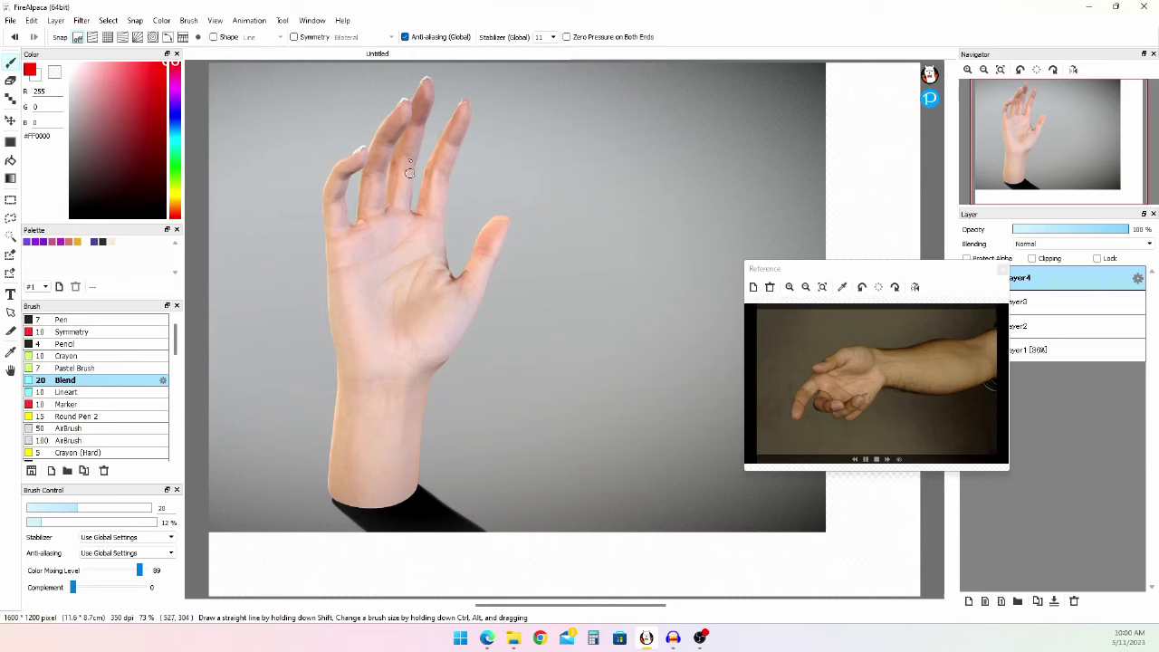
pyautogui.hotkey('ctrl', 'shift', 'n')
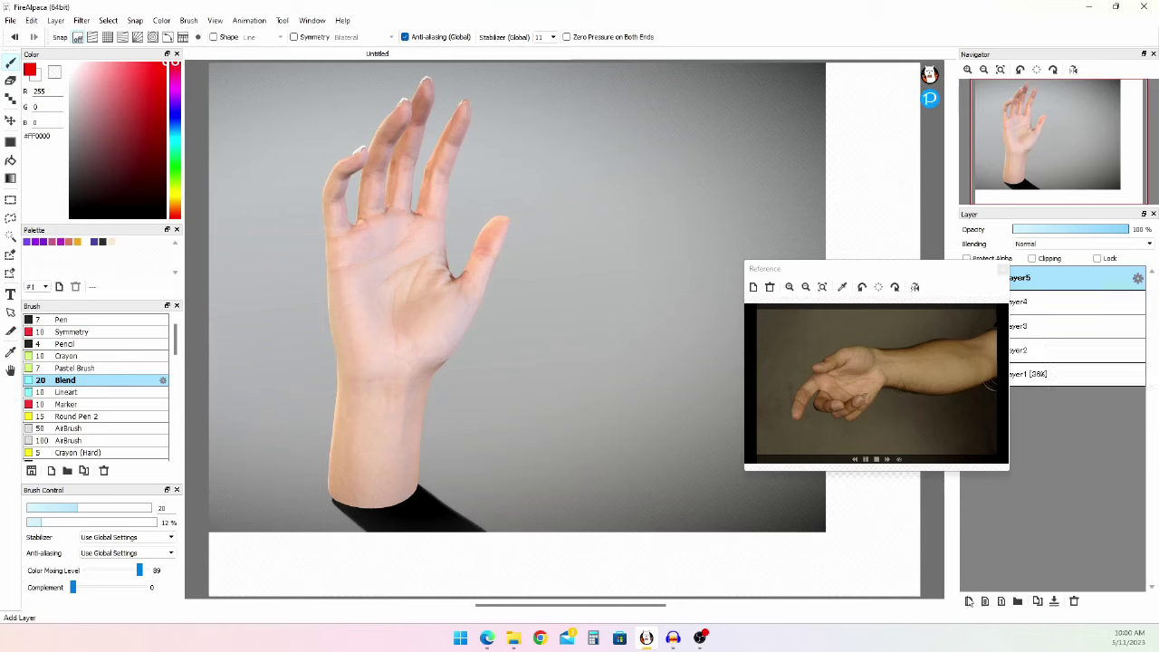
pyautogui.moveTo(409, 96); pyautogui.dragTo(430, 168)
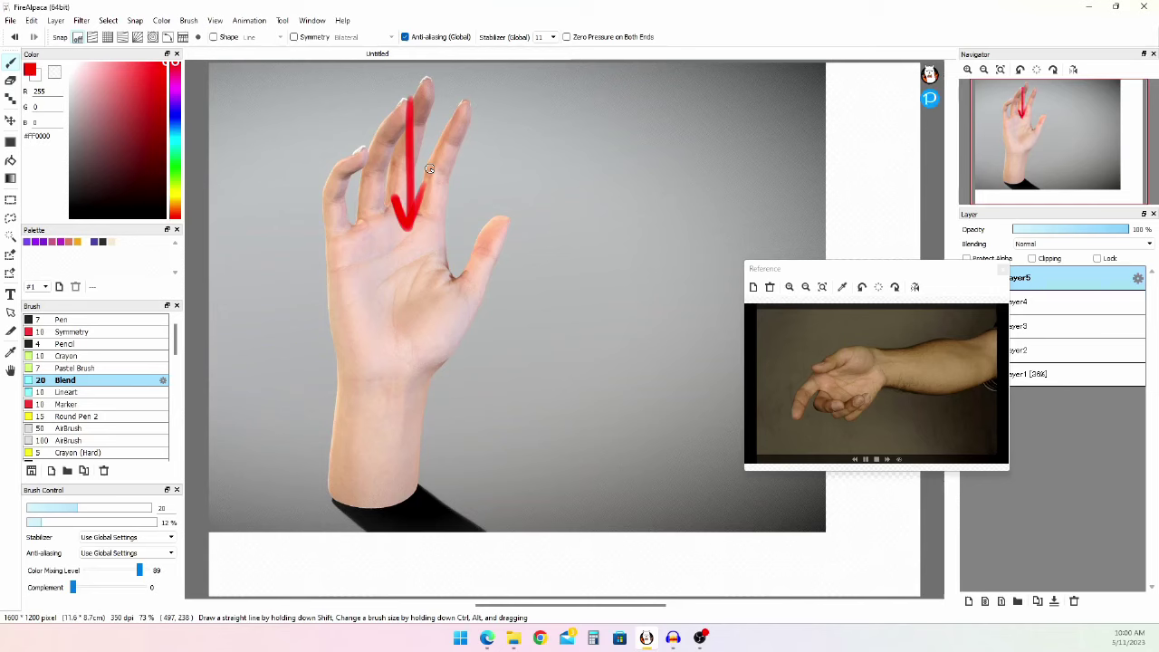
pyautogui.hotkey('ctrl', 'z')
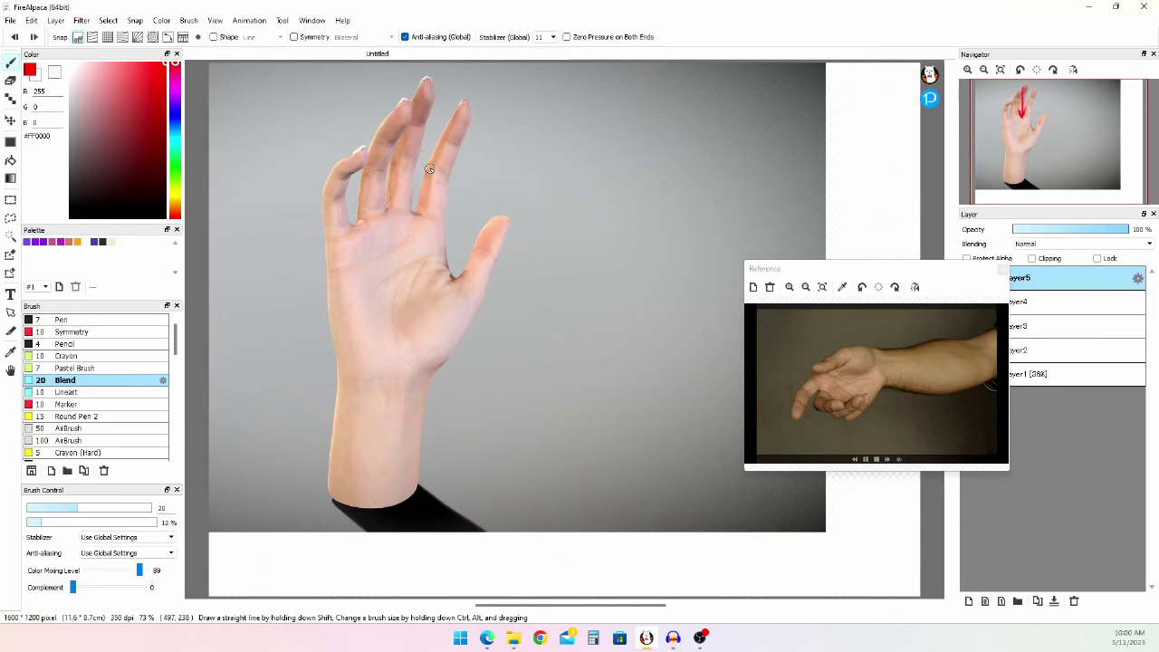
pyautogui.moveTo(337, 259); pyautogui.dragTo(430, 239)
pyautogui.hotkey('ctrl', 'z')
pyautogui.moveTo(332, 264)
pyautogui.mouseDown()
pyautogui.moveTo(426, 229)
pyautogui.moveTo(382, 271)
pyautogui.moveTo(426, 238)
pyautogui.mouseUp()
pyautogui.hotkey('ctrl', 'z')
pyautogui.hotkey('ctrl', 'z')
pyautogui.moveTo(339, 299); pyautogui.dragTo(413, 249)
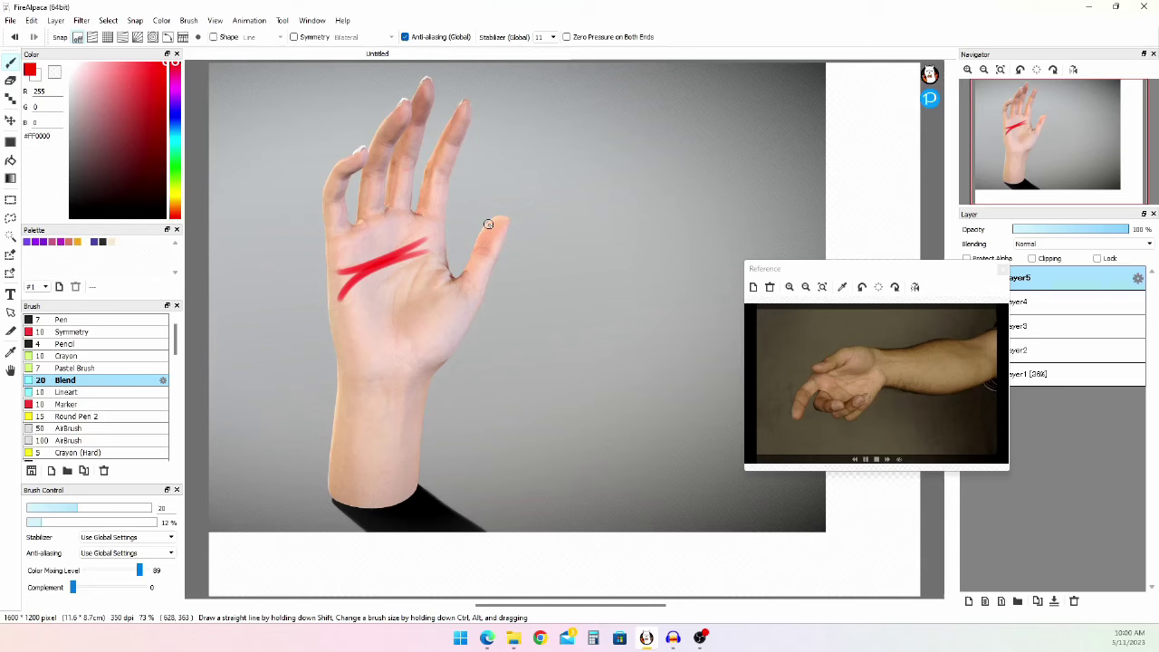
pyautogui.hotkey('ctrl', 'z')
pyautogui.moveTo(328, 278)
pyautogui.mouseDown()
pyautogui.moveTo(387, 244)
pyautogui.moveTo(384, 280)
pyautogui.mouseUp()
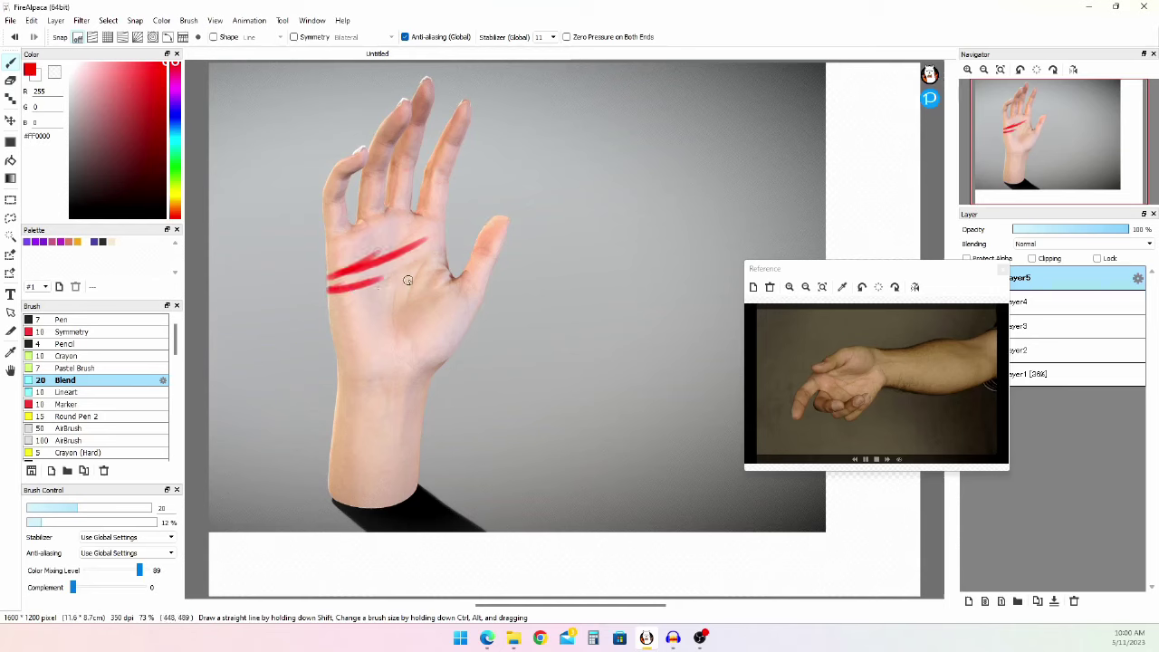
pyautogui.hotkey('ctrl', 'z')
pyautogui.hotkey('ctrl', 'z')
pyautogui.hotkey('ctrl', 'z')
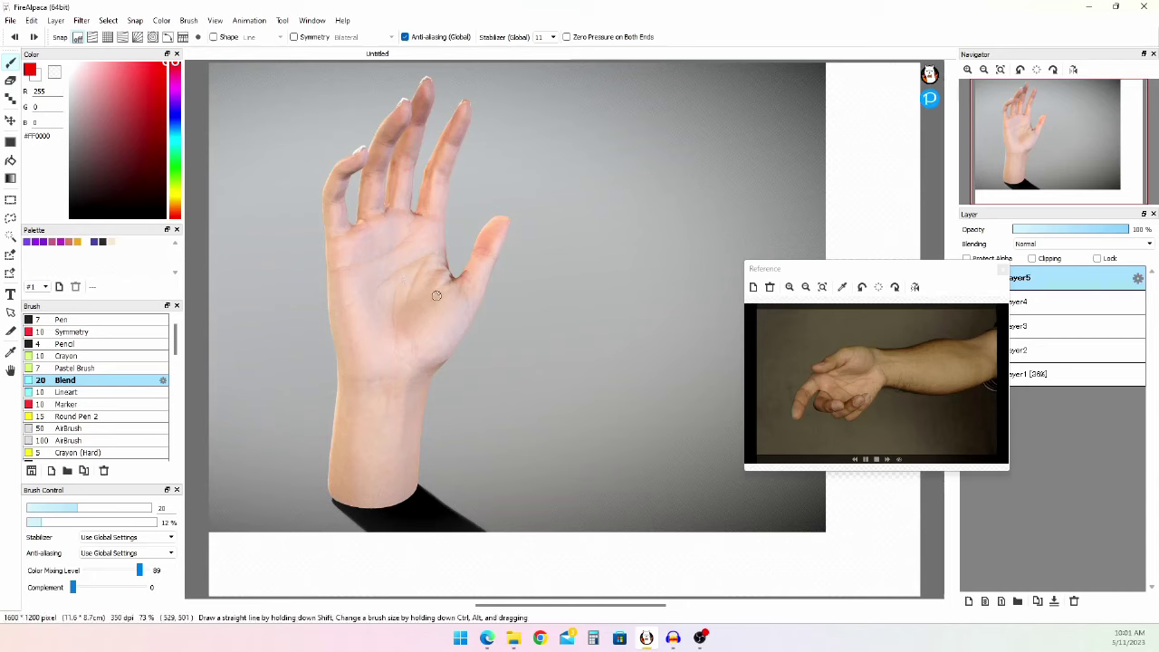
pyautogui.moveTo(437, 295)
pyautogui.mouseDown()
pyautogui.moveTo(460, 276)
pyautogui.moveTo(447, 280)
pyautogui.mouseUp()
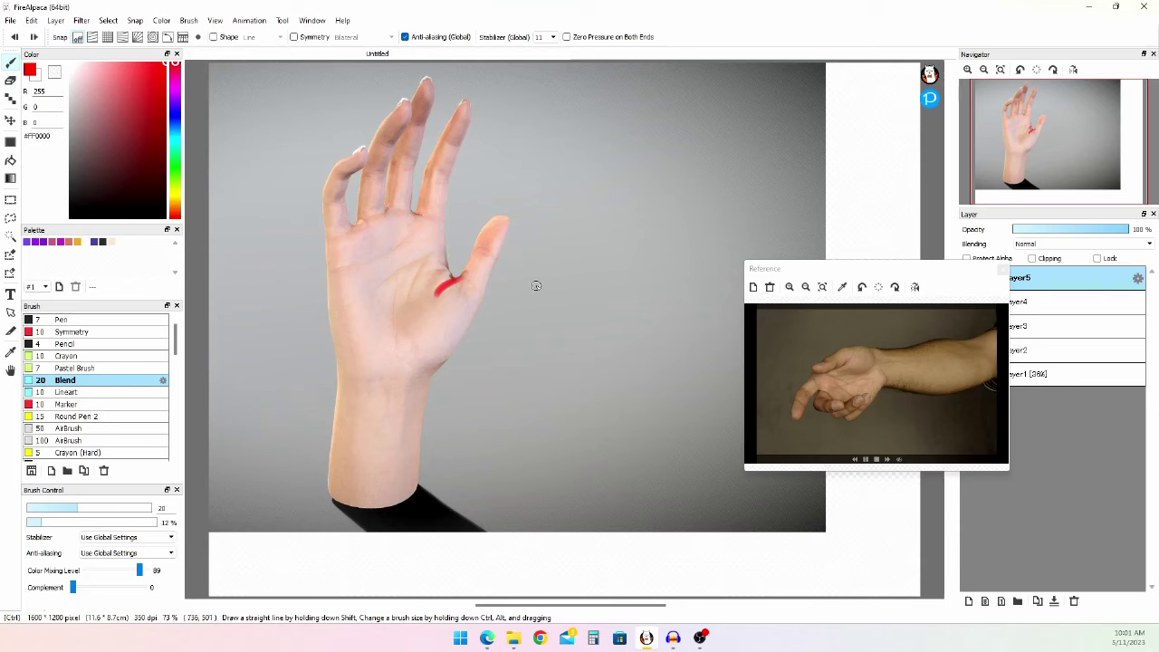
pyautogui.hotkey('ctrl', 'z')
pyautogui.hotkey('ctrl', 'z')
pyautogui.hotkey('ctrl', 'z')
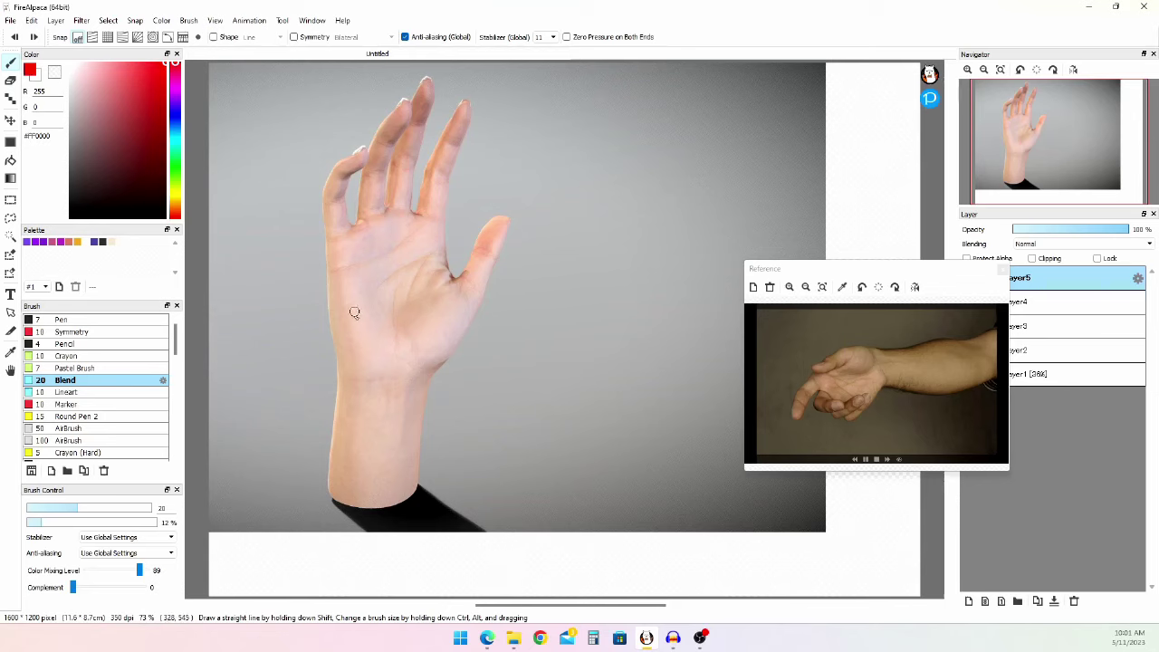
# - Draw two curved red crease lines across the upper palm of the hand photo
pyautogui.moveTo(332, 263)
pyautogui.mouseDown()
pyautogui.moveTo(400, 247)
pyautogui.moveTo(438, 215)
pyautogui.mouseUp()
pyautogui.moveTo(350, 301)
pyautogui.mouseDown()
pyautogui.moveTo(508, 229)
pyautogui.moveTo(404, 351)
pyautogui.moveTo(451, 336)
pyautogui.mouseUp()
pyautogui.hotkey('ctrl', 'z')
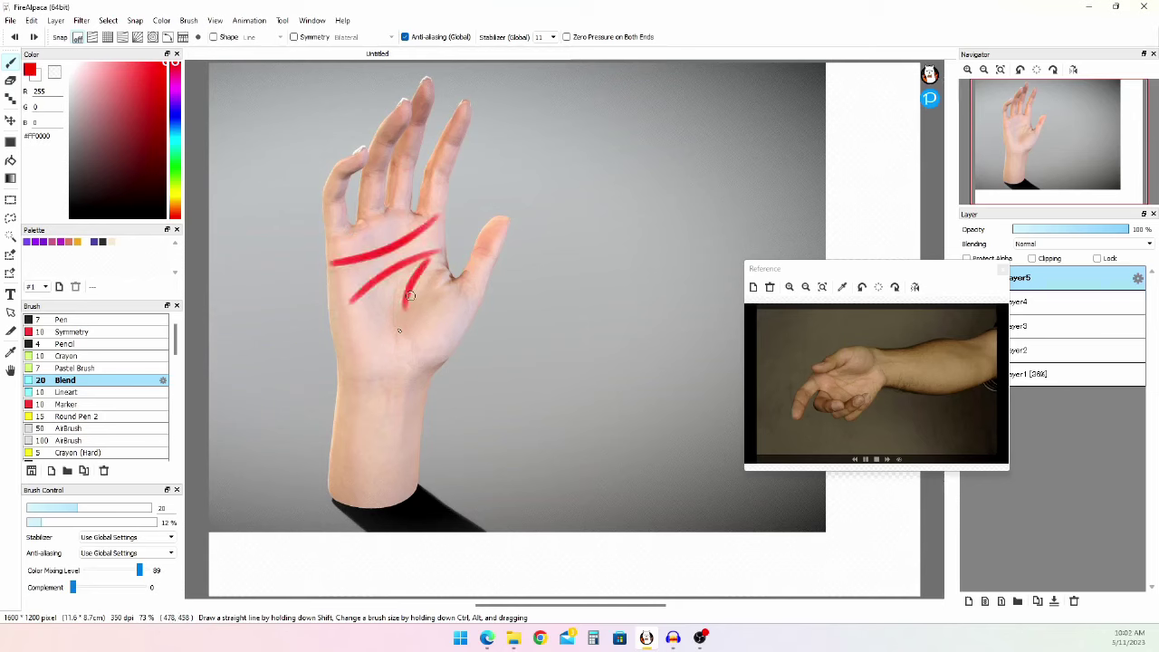
# - Outline the fleshy pad at the base of the thumb in red and fill it with curved hatching strokes
pyautogui.moveTo(409, 292); pyautogui.dragTo(425, 366)
pyautogui.moveTo(436, 262)
pyautogui.mouseDown()
pyautogui.moveTo(467, 326)
pyautogui.moveTo(432, 372)
pyautogui.moveTo(404, 314)
pyautogui.moveTo(432, 356)
pyautogui.moveTo(459, 309)
pyautogui.mouseUp()
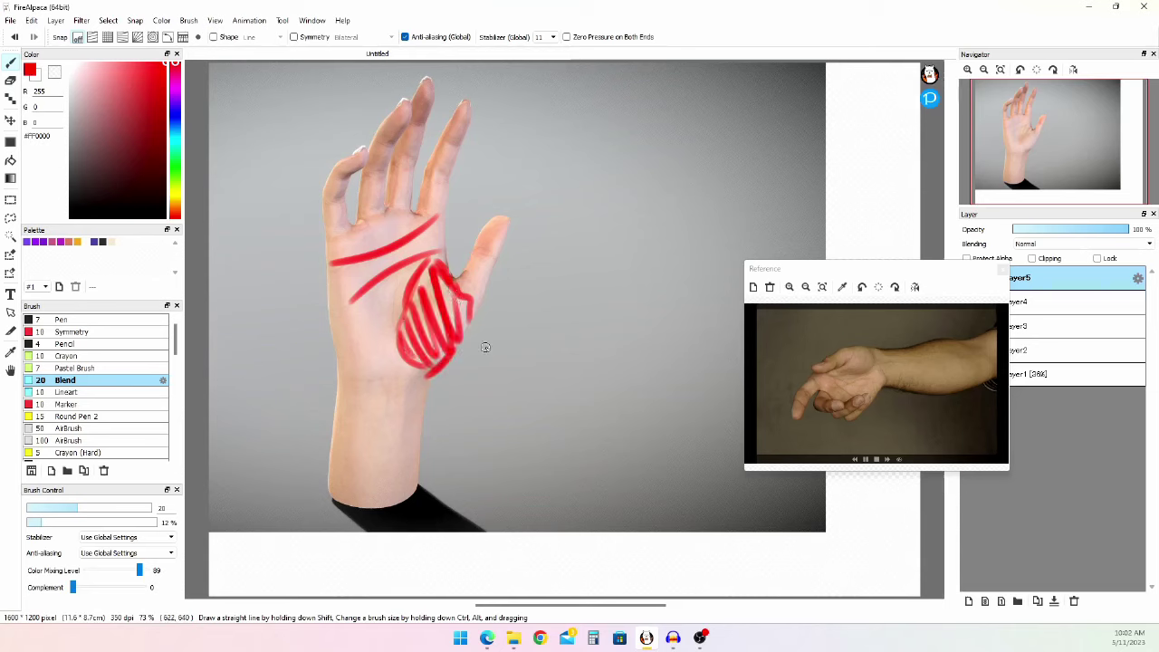
pyautogui.hotkey('ctrl', 'z')
pyautogui.hotkey('ctrl', 'z')
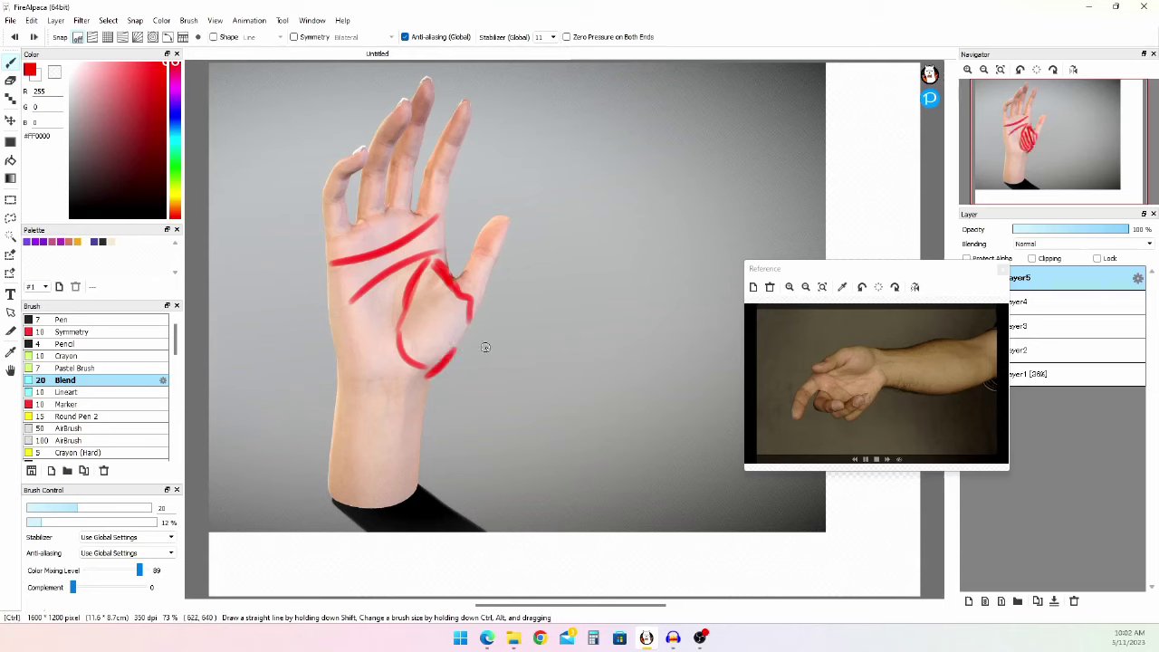
pyautogui.moveTo(407, 324)
pyautogui.mouseDown()
pyautogui.moveTo(442, 351)
pyautogui.moveTo(451, 337)
pyautogui.moveTo(429, 338)
pyautogui.moveTo(453, 294)
pyautogui.moveTo(421, 262)
pyautogui.moveTo(416, 315)
pyautogui.moveTo(450, 309)
pyautogui.mouseUp()
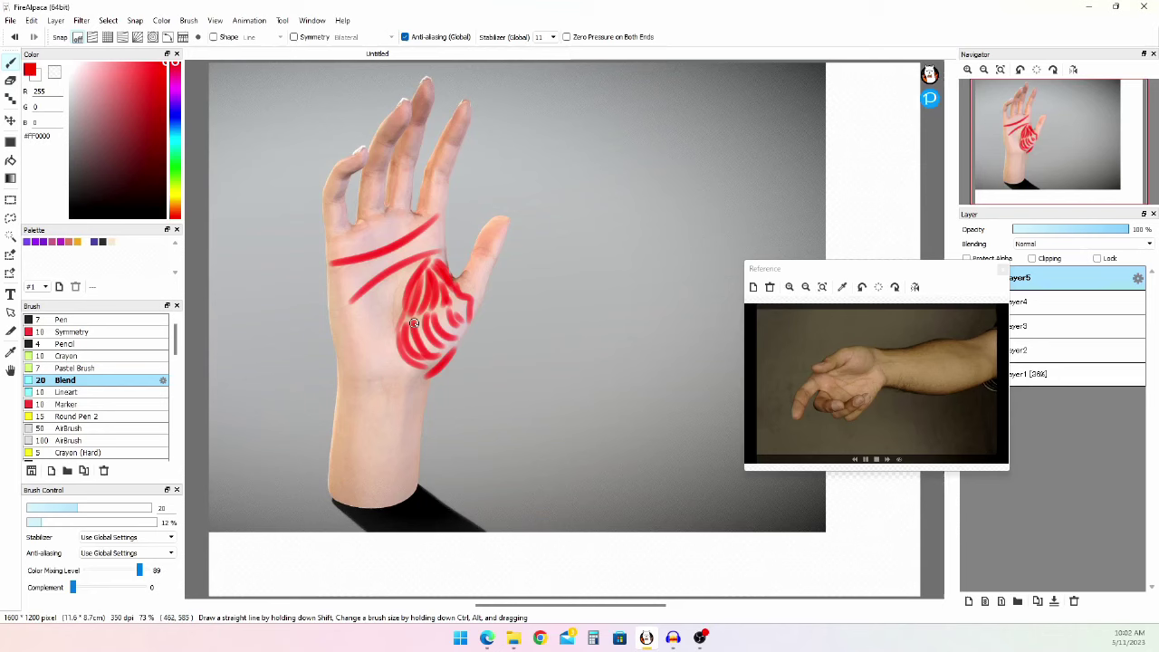
# - Hatch the palm area between the two creases and the hollow beside the thumb pad in blue #0023FF on a new layer
pyautogui.click(968, 601)
pyautogui.click(175, 118)
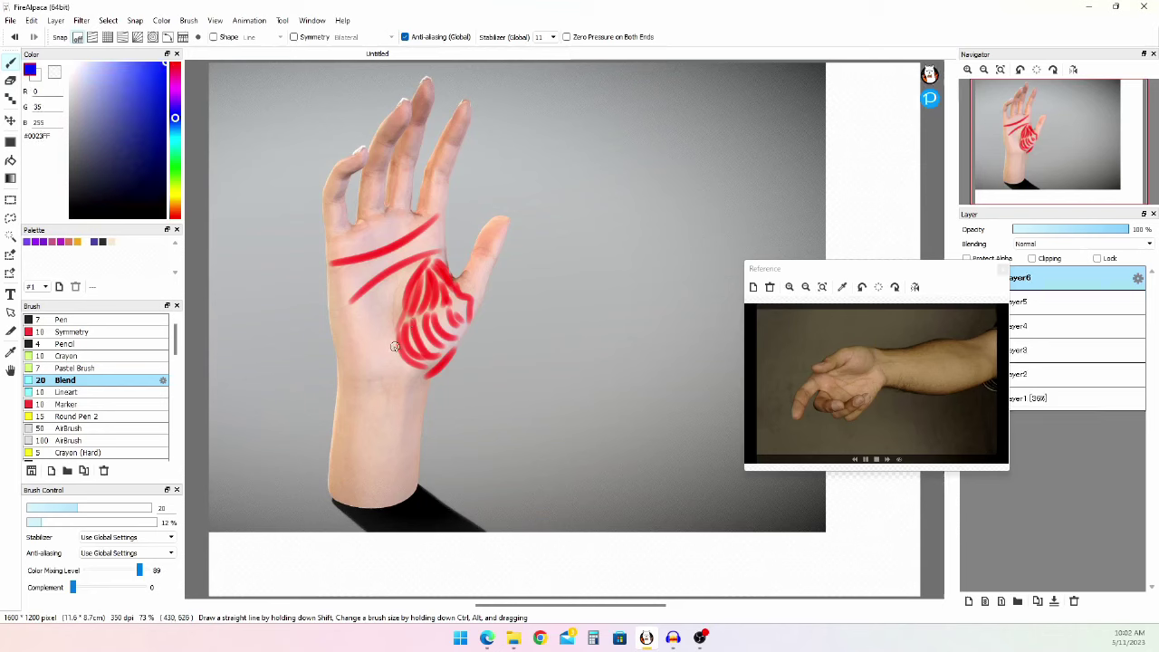
pyautogui.moveTo(409, 272)
pyautogui.mouseDown()
pyautogui.moveTo(397, 330)
pyautogui.moveTo(418, 261)
pyautogui.moveTo(397, 326)
pyautogui.moveTo(406, 265)
pyautogui.moveTo(351, 315)
pyautogui.moveTo(382, 311)
pyautogui.moveTo(385, 281)
pyautogui.moveTo(377, 307)
pyautogui.moveTo(398, 309)
pyautogui.moveTo(418, 277)
pyautogui.mouseUp()
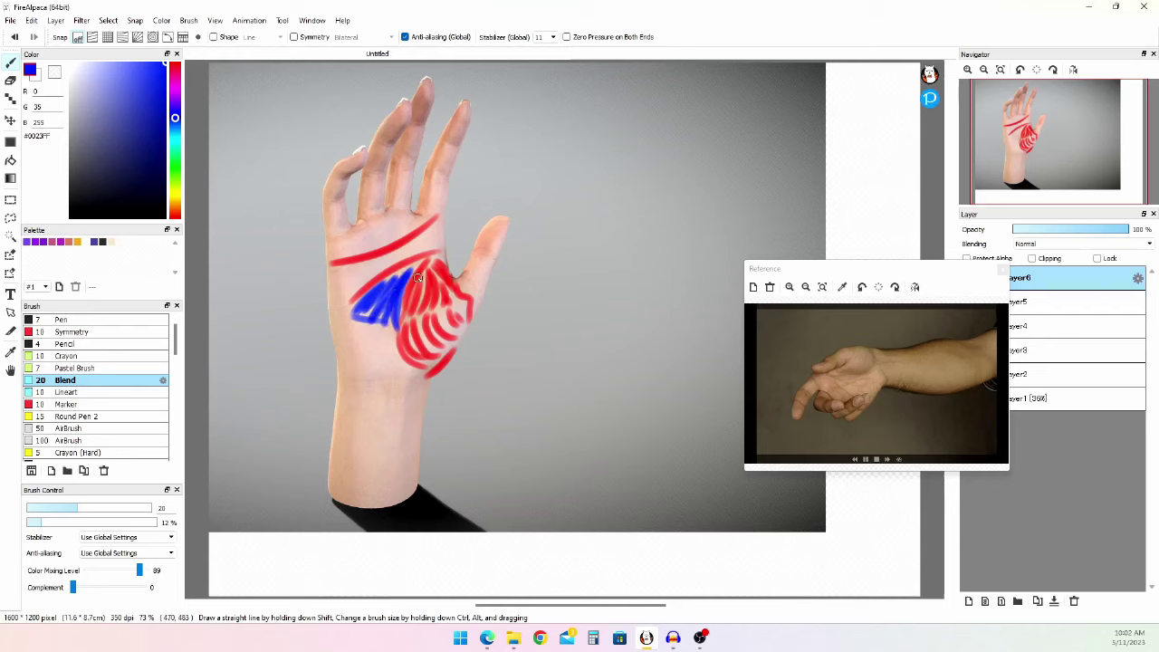
pyautogui.moveTo(337, 288)
pyautogui.mouseDown()
pyautogui.moveTo(342, 271)
pyautogui.moveTo(423, 237)
pyautogui.moveTo(402, 260)
pyautogui.mouseUp()
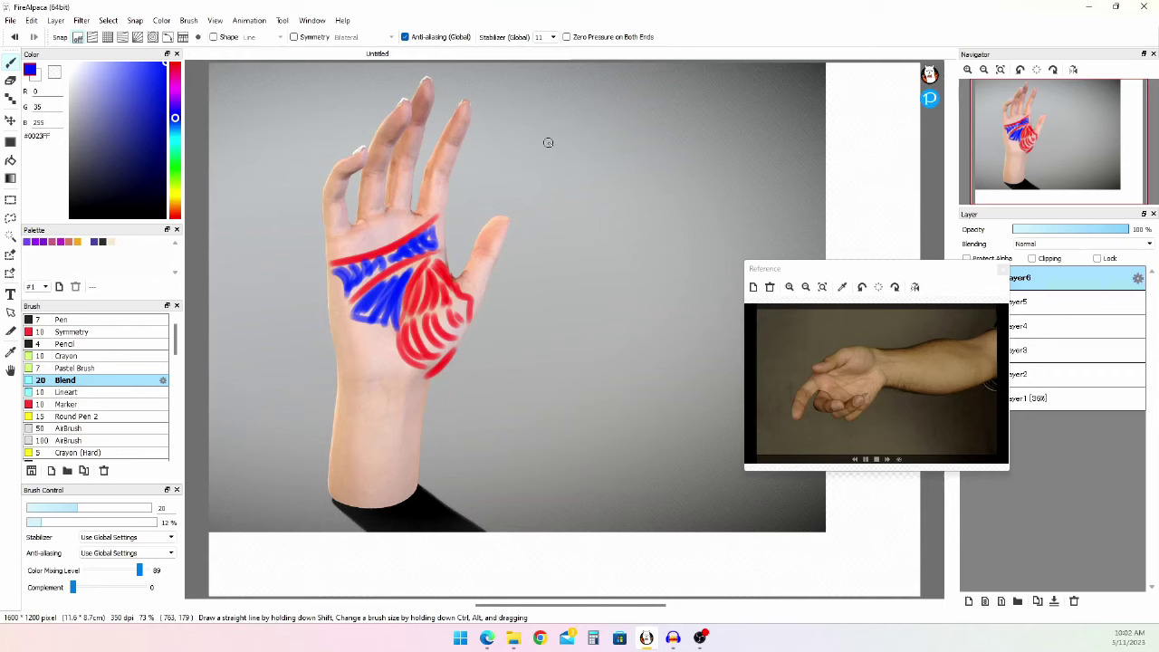
# - Outline and hatch the palm's heel below the little finger in red #FF0500 on Layer5
pyautogui.click(1069, 302)
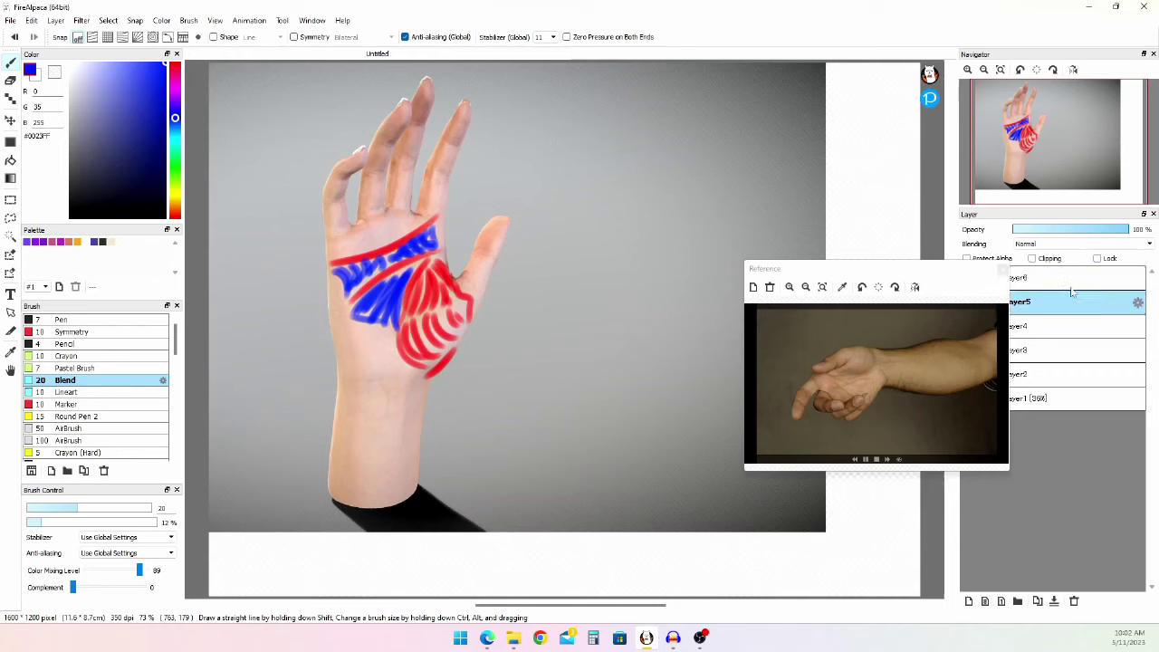
pyautogui.moveTo(162, 66); pyautogui.dragTo(175, 56)
pyautogui.moveTo(176, 190); pyautogui.dragTo(186, 220)
pyautogui.moveTo(349, 319)
pyautogui.mouseDown()
pyautogui.moveTo(393, 333)
pyautogui.moveTo(407, 367)
pyautogui.mouseUp()
pyautogui.moveTo(390, 375)
pyautogui.mouseDown()
pyautogui.moveTo(347, 347)
pyautogui.moveTo(381, 371)
pyautogui.moveTo(357, 325)
pyautogui.moveTo(384, 366)
pyautogui.moveTo(378, 333)
pyautogui.moveTo(394, 360)
pyautogui.mouseUp()
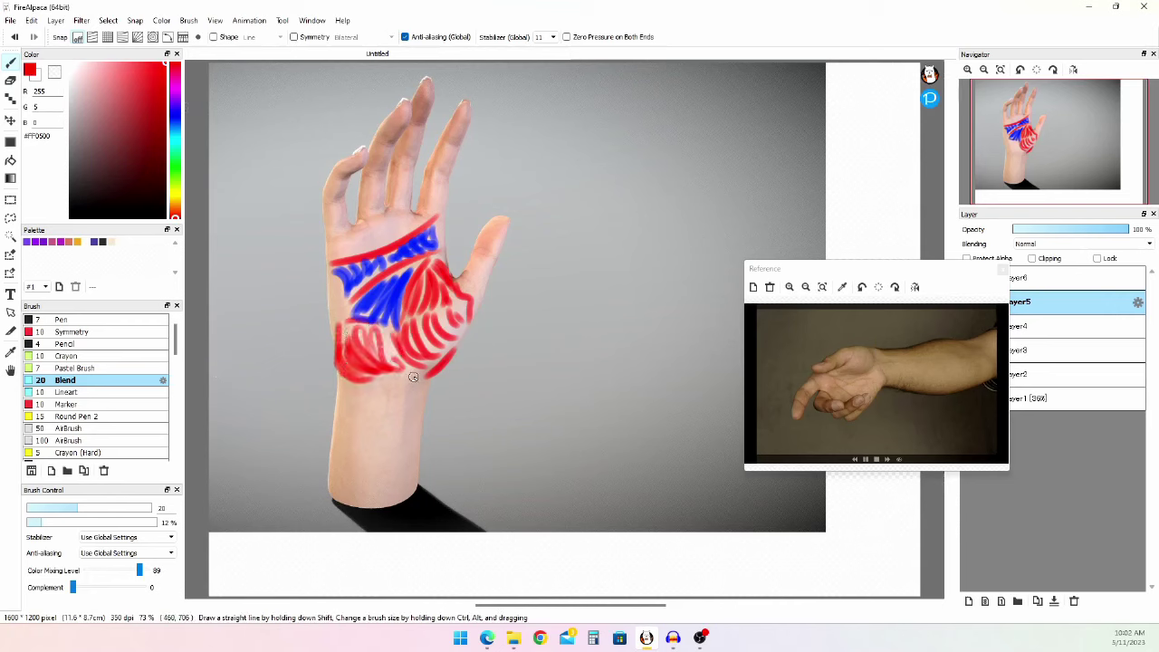
# - Outline and hatch the fleshy pad below the fingers in red, above the upper palm crease
pyautogui.moveTo(339, 261); pyautogui.dragTo(411, 241)
pyautogui.hotkey('ctrl', 'z')
pyautogui.moveTo(331, 261); pyautogui.dragTo(427, 220)
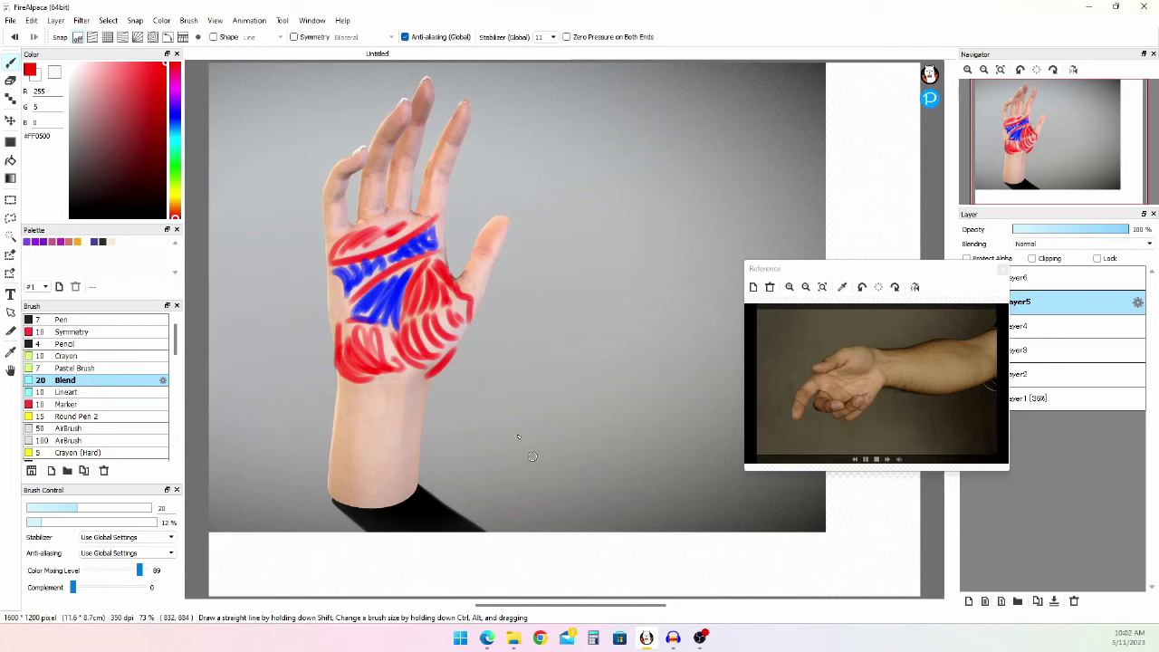
# - Trace red outlines around the thumb and the little, ring and middle fingers of the hand photo
pyautogui.moveTo(474, 249)
pyautogui.mouseDown()
pyautogui.moveTo(495, 259)
pyautogui.moveTo(476, 248)
pyautogui.moveTo(511, 216)
pyautogui.moveTo(476, 306)
pyautogui.mouseUp()
pyautogui.hotkey('ctrl', 'z')
pyautogui.hotkey('ctrl', 'z')
pyautogui.hotkey('ctrl', 'z')
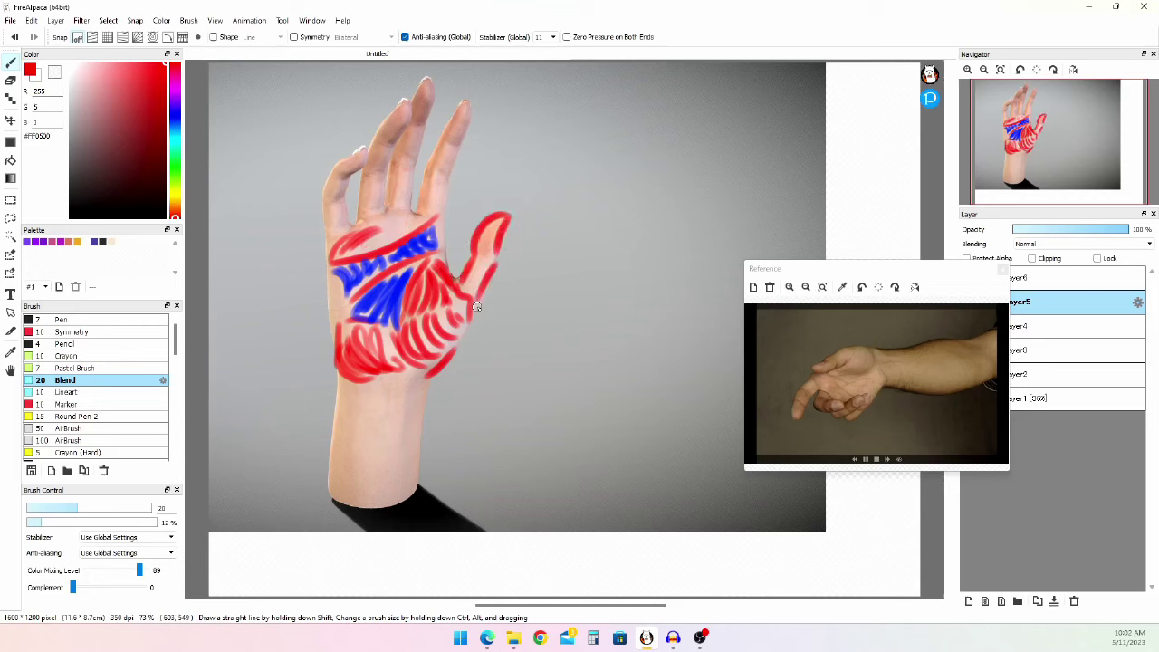
pyautogui.moveTo(326, 232)
pyautogui.mouseDown()
pyautogui.moveTo(316, 193)
pyautogui.moveTo(326, 166)
pyautogui.moveTo(347, 154)
pyautogui.moveTo(337, 168)
pyautogui.moveTo(355, 196)
pyautogui.moveTo(342, 201)
pyautogui.moveTo(350, 226)
pyautogui.moveTo(377, 127)
pyautogui.moveTo(407, 130)
pyautogui.moveTo(382, 211)
pyautogui.mouseUp()
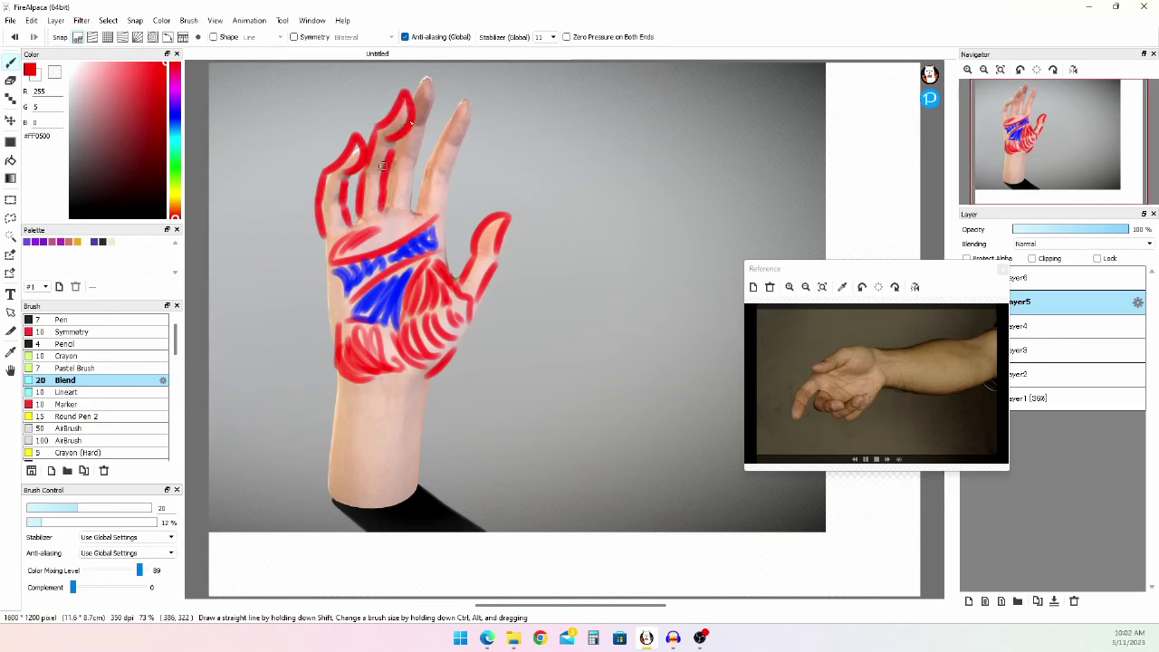
pyautogui.moveTo(406, 108)
pyautogui.mouseDown()
pyautogui.moveTo(426, 77)
pyautogui.moveTo(403, 226)
pyautogui.mouseUp()
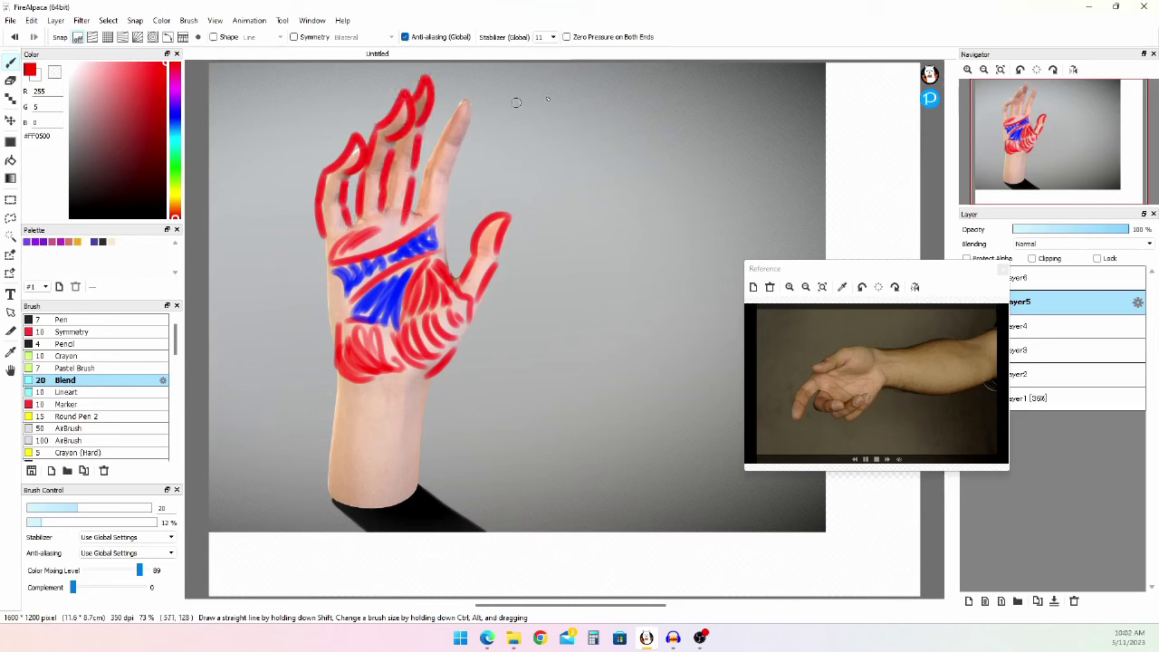
# - Sketch a bent finger outline in red on the empty background beside the hand, erasing and correcting its tip
pyautogui.moveTo(572, 351)
pyautogui.mouseDown()
pyautogui.moveTo(583, 306)
pyautogui.moveTo(603, 309)
pyautogui.moveTo(607, 331)
pyautogui.moveTo(592, 299)
pyautogui.mouseUp()
pyautogui.hotkey('ctrl', 'z')
pyautogui.press('e')
pyautogui.moveTo(601, 249)
pyautogui.mouseDown()
pyautogui.moveTo(583, 249)
pyautogui.moveTo(607, 252)
pyautogui.moveTo(608, 275)
pyautogui.mouseUp()
pyautogui.press('b')
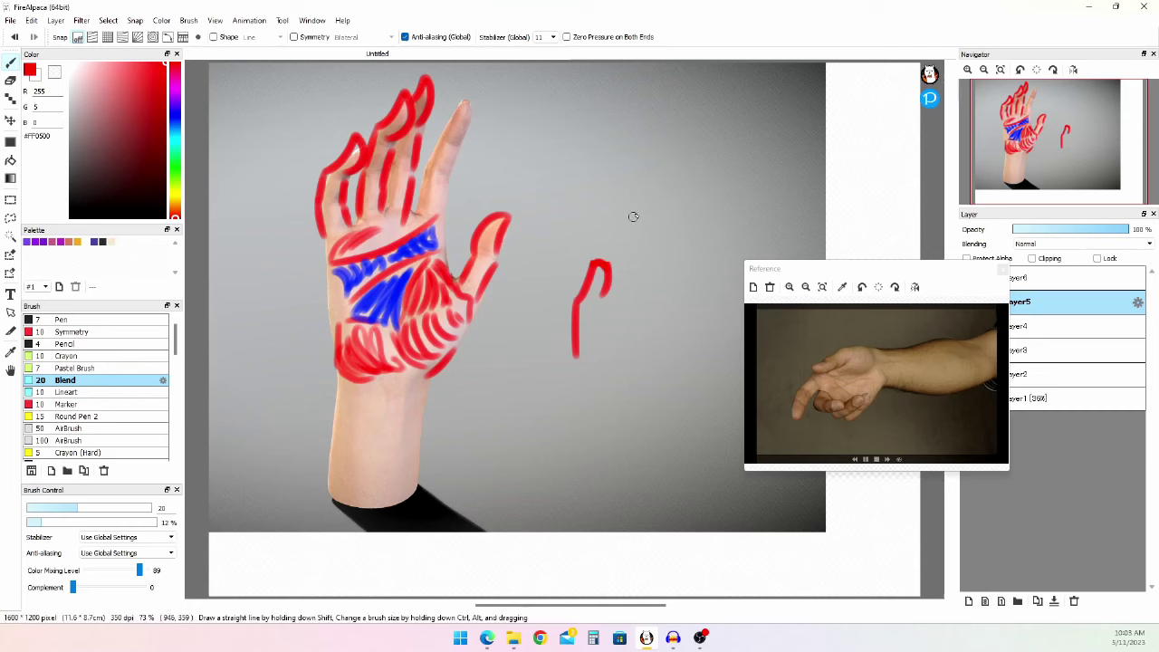
# - Sketch a separate rounded fingertip above the bent finger, then rework the bent finger's tip and inner edge
pyautogui.moveTo(633, 216)
pyautogui.mouseDown()
pyautogui.moveTo(659, 154)
pyautogui.moveTo(651, 228)
pyautogui.mouseUp()
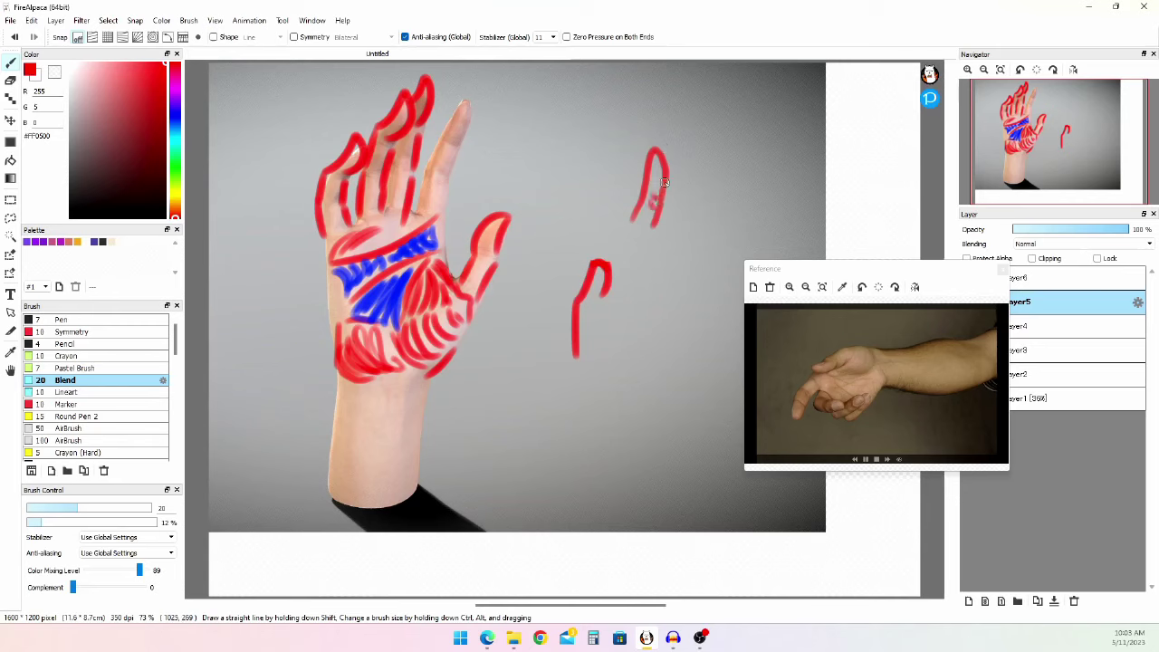
pyautogui.press('e')
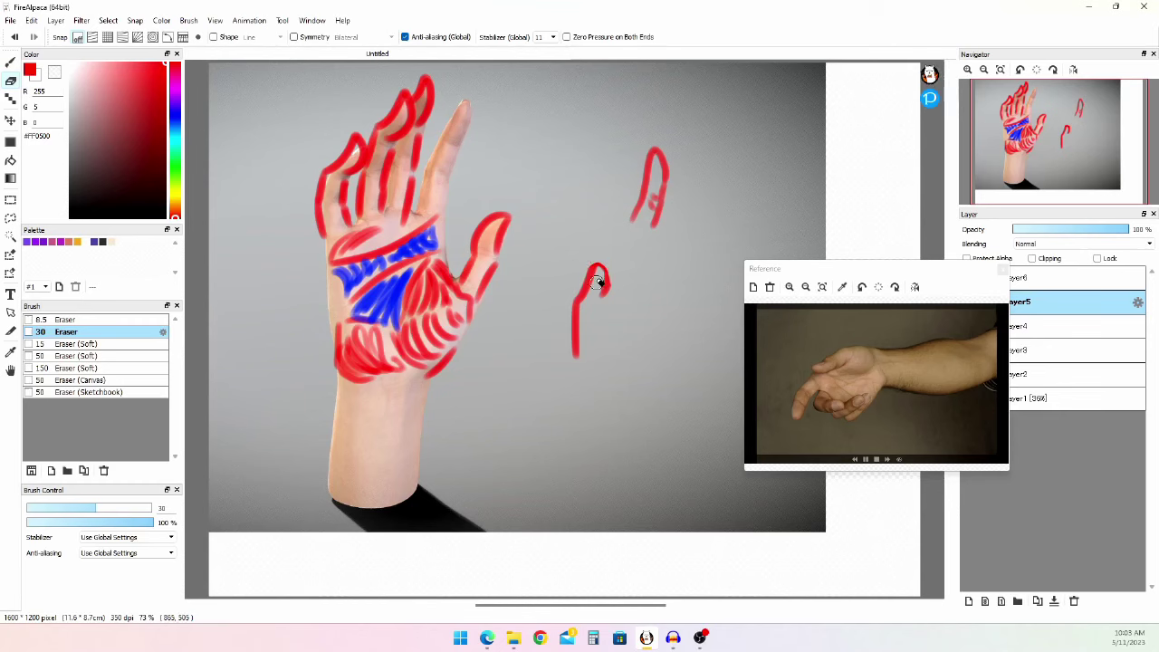
pyautogui.press('b')
pyautogui.moveTo(601, 271); pyautogui.dragTo(590, 328)
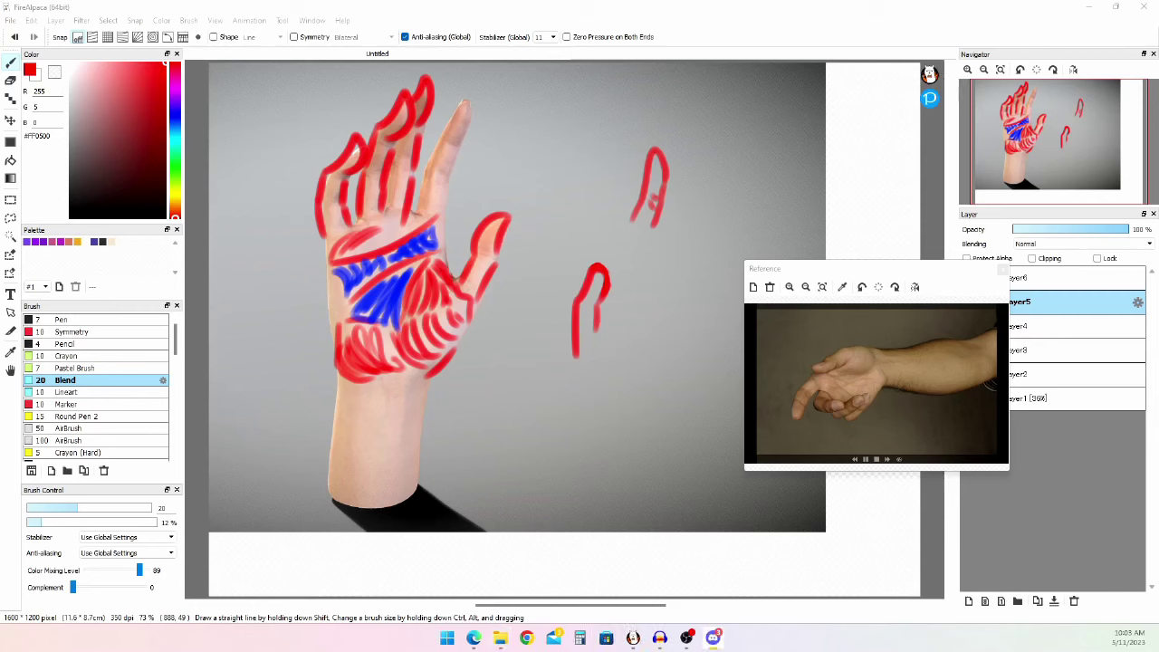
# - Paste the copied hand photo as a new layer, raise it above Layer6, and move it toward the canvas centre
pyautogui.click(845, 123)
pyautogui.hotkey('ctrl', 'v')
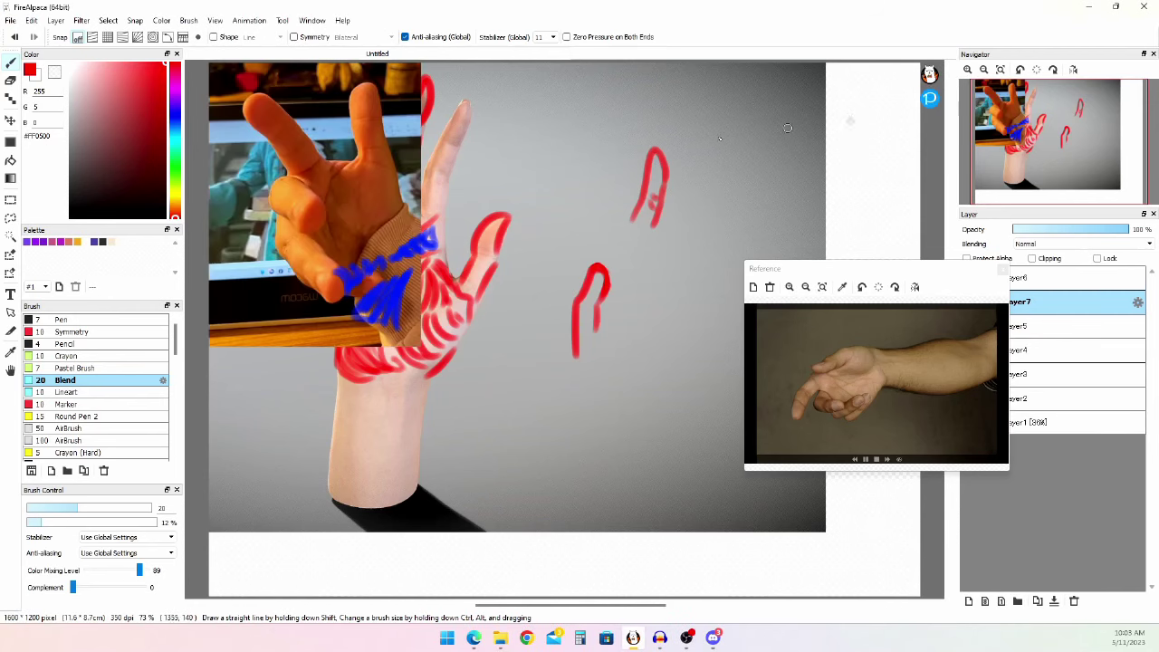
pyautogui.moveTo(1069, 306); pyautogui.dragTo(1069, 277)
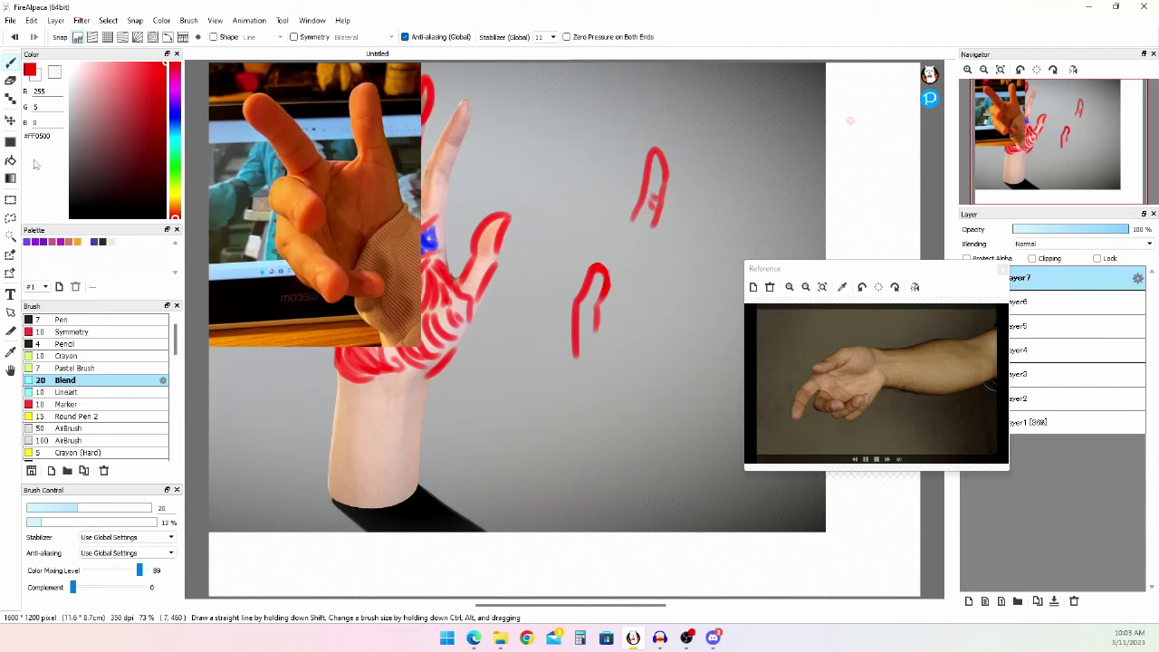
pyautogui.click(10, 119)
pyautogui.moveTo(422, 193); pyautogui.dragTo(571, 342)
# - Examine the foreshortened fingers in the pasted photo and compare them with the hand in the reference image
pyautogui.scroll(4, 480, 344)
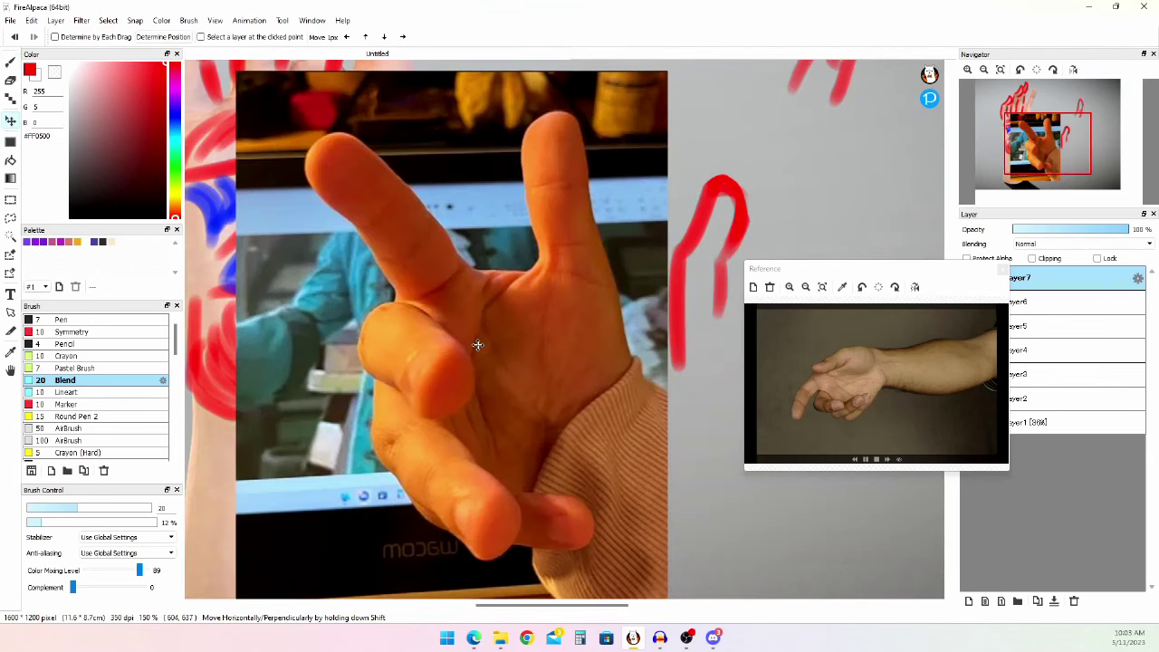
pyautogui.scroll(3, 301, 125)
pyautogui.scroll(-2, 324, 154)
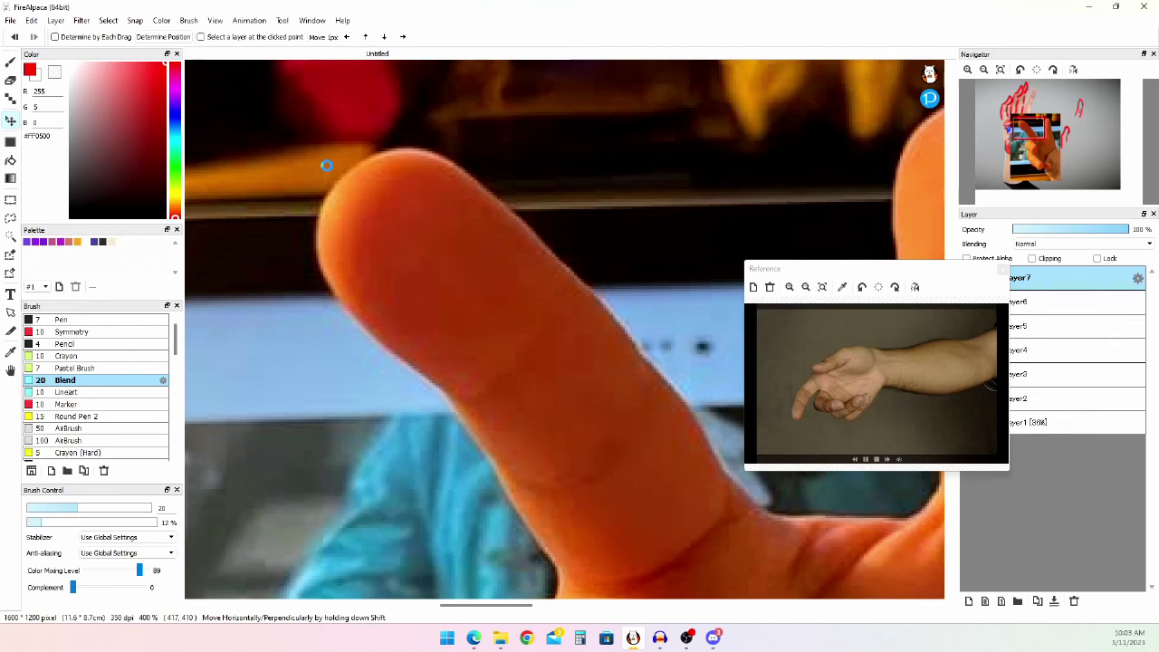
pyautogui.scroll(-4, 326, 166)
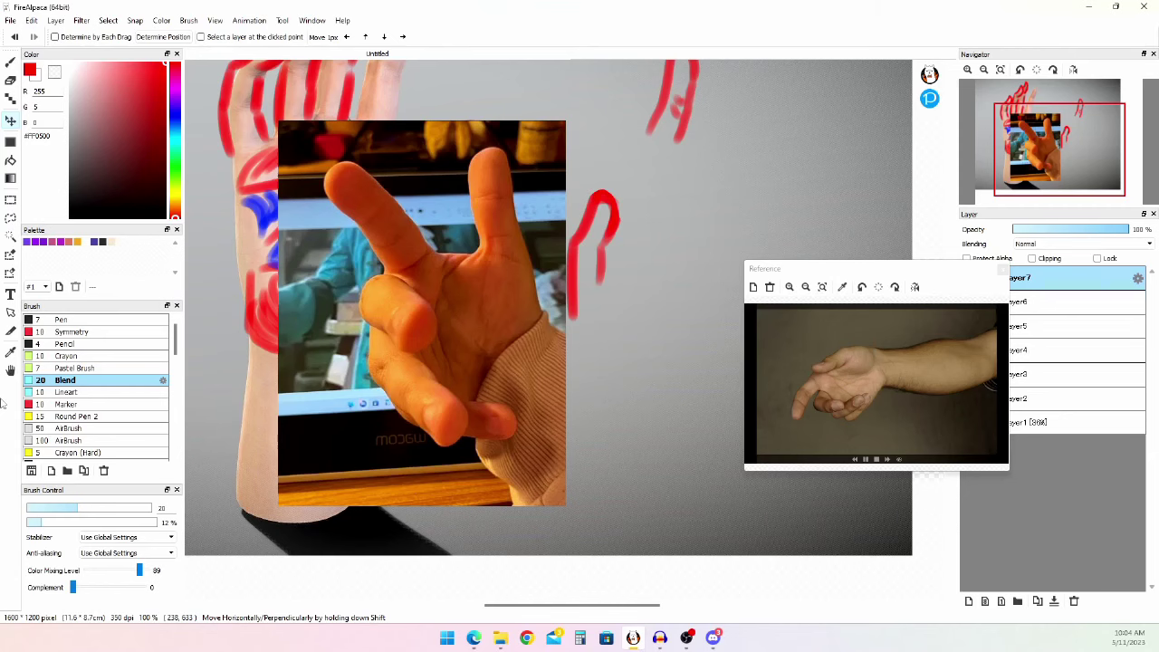
pyautogui.scroll(1, 875, 392)
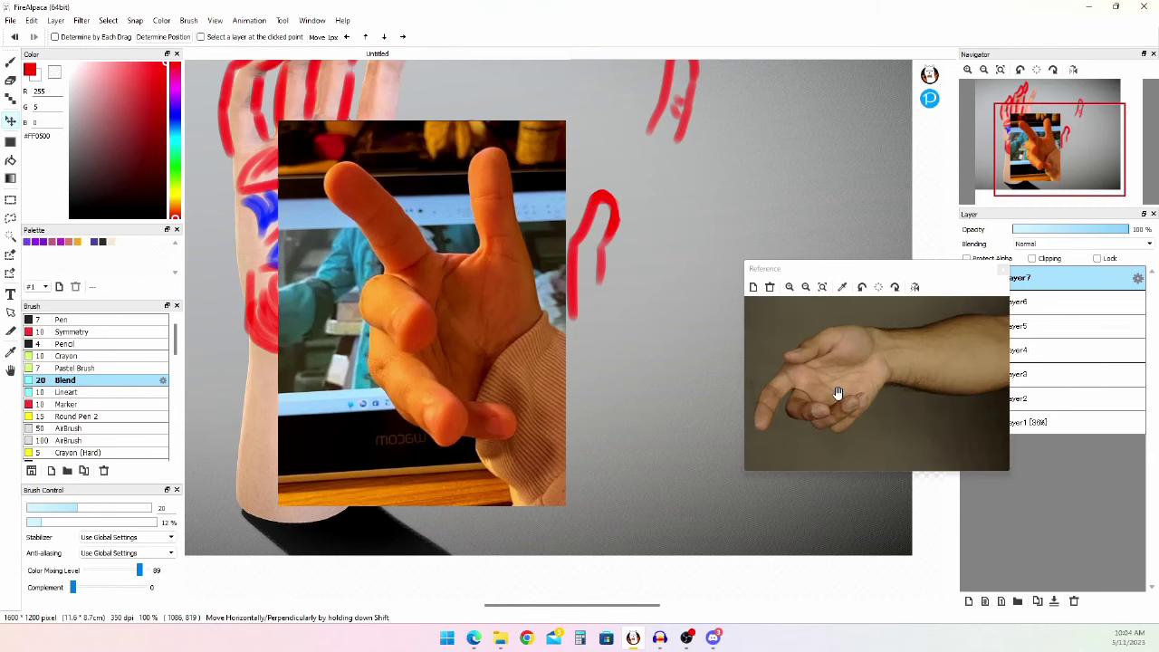
pyautogui.moveTo(838, 392); pyautogui.dragTo(830, 393)
pyautogui.scroll(-4, 590, 324)
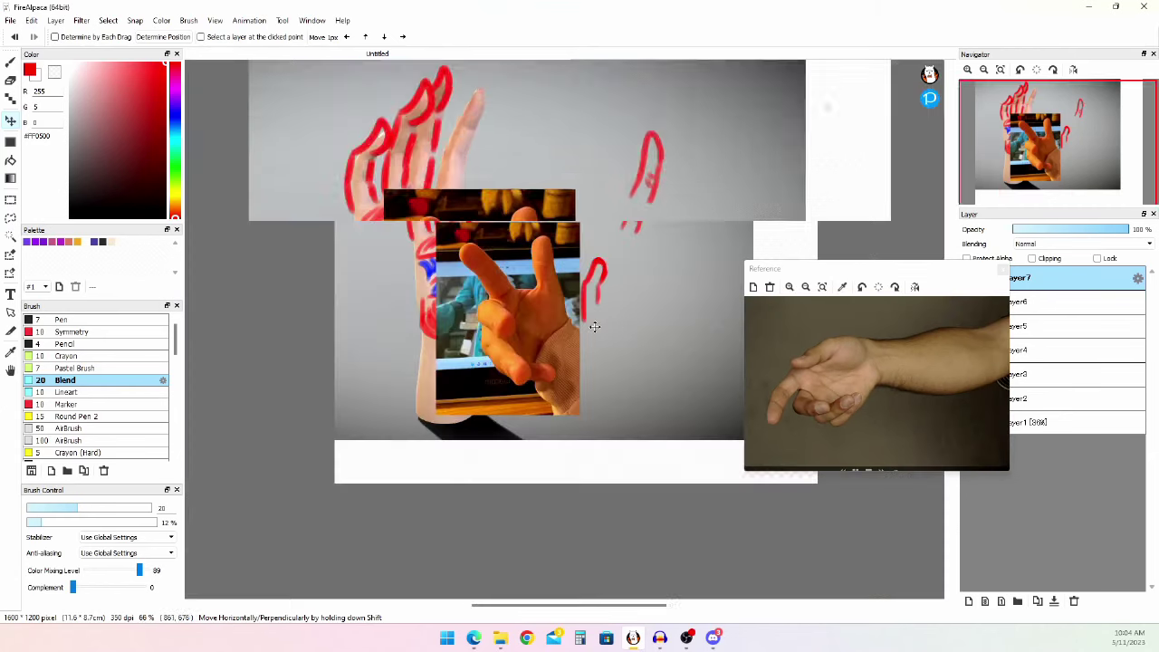
pyautogui.scroll(6, 593, 324)
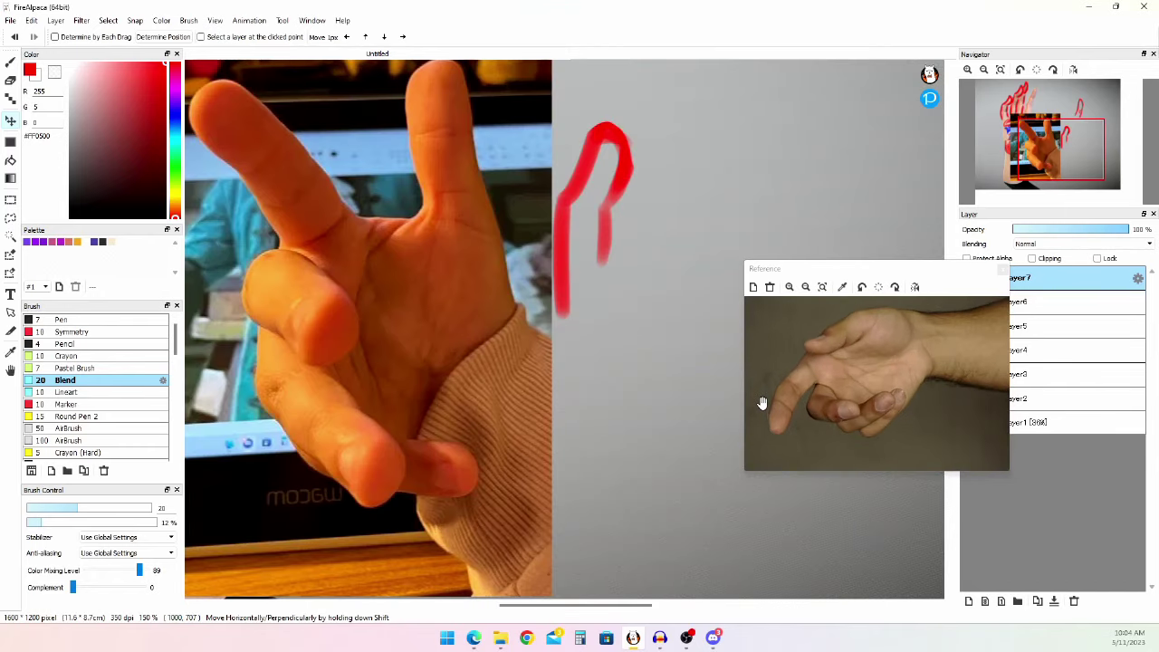
pyautogui.scroll(-3, 603, 329)
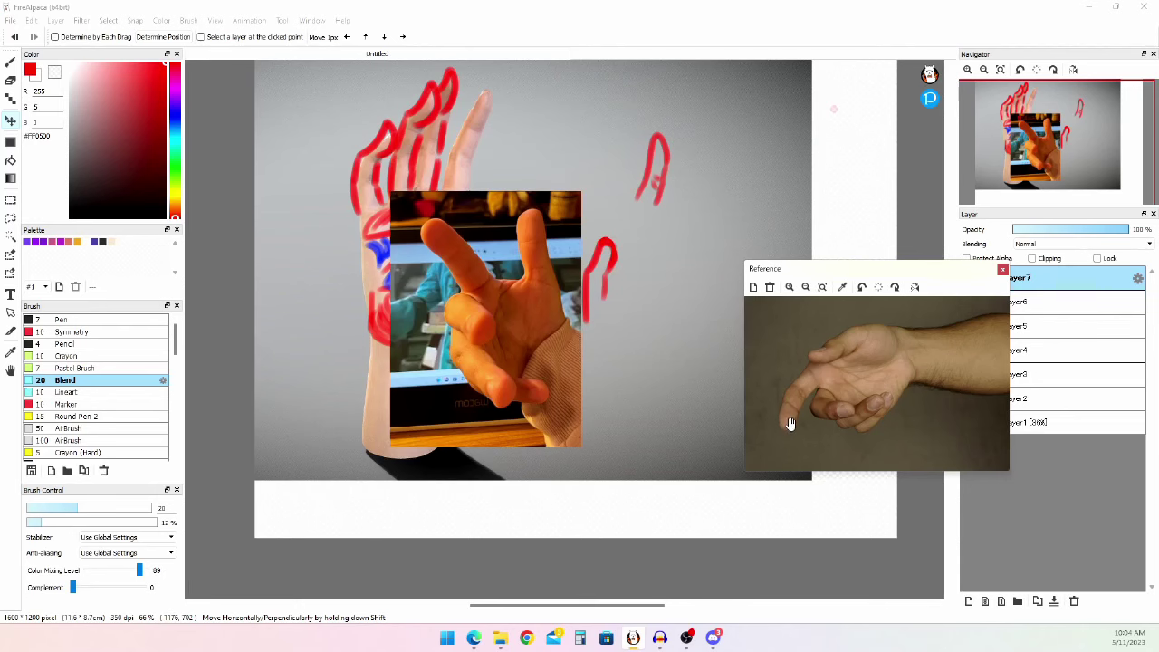
pyautogui.scroll(2, 466, 225)
pyautogui.scroll(-2, 467, 225)
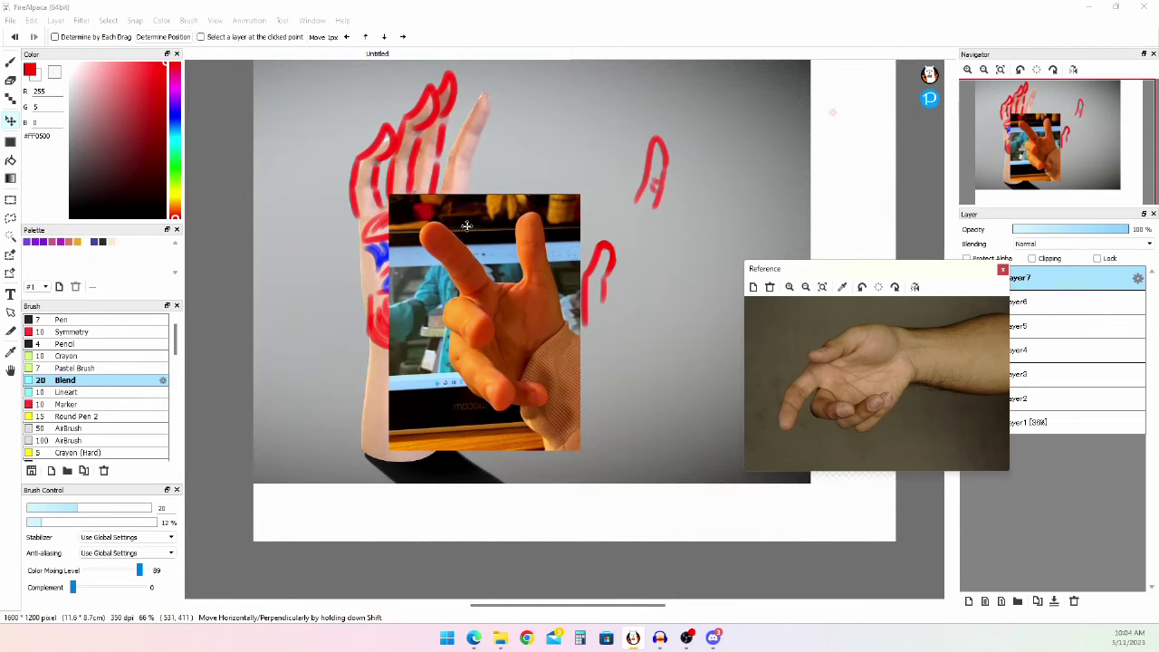
pyautogui.scroll(-2, 417, 296)
pyautogui.scroll(4, 416, 296)
pyautogui.scroll(-3, 416, 296)
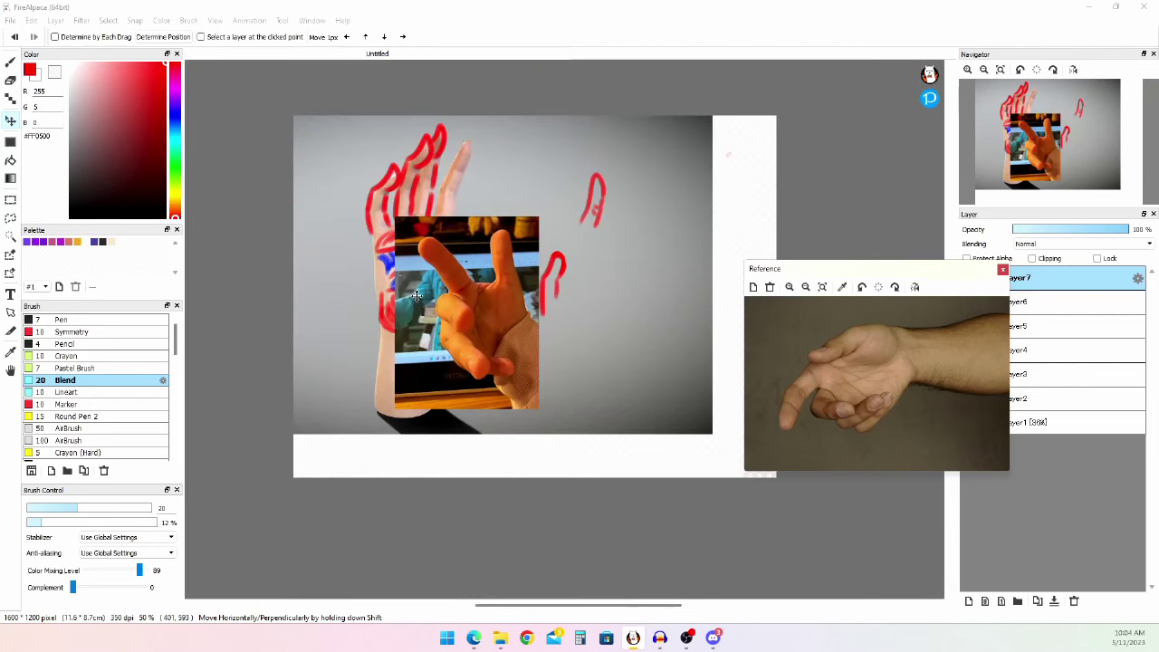
pyautogui.scroll(1, 492, 295)
pyautogui.scroll(1, 457, 362)
pyautogui.scroll(1, 448, 362)
pyautogui.scroll(-1, 445, 362)
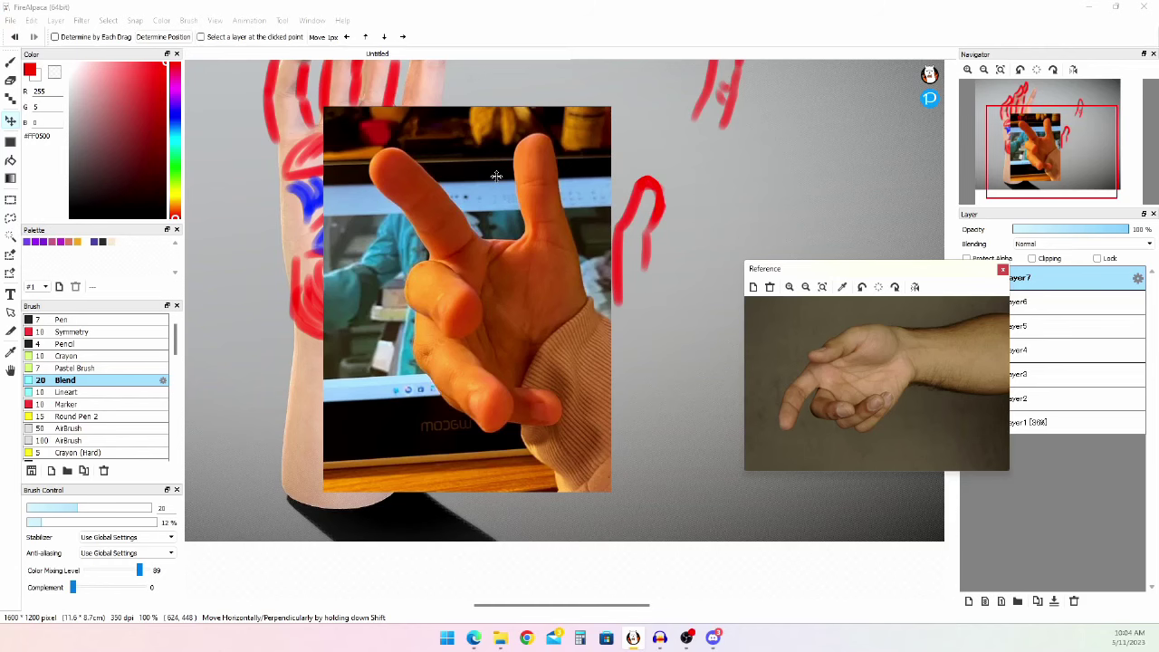
pyautogui.scroll(2, 498, 421)
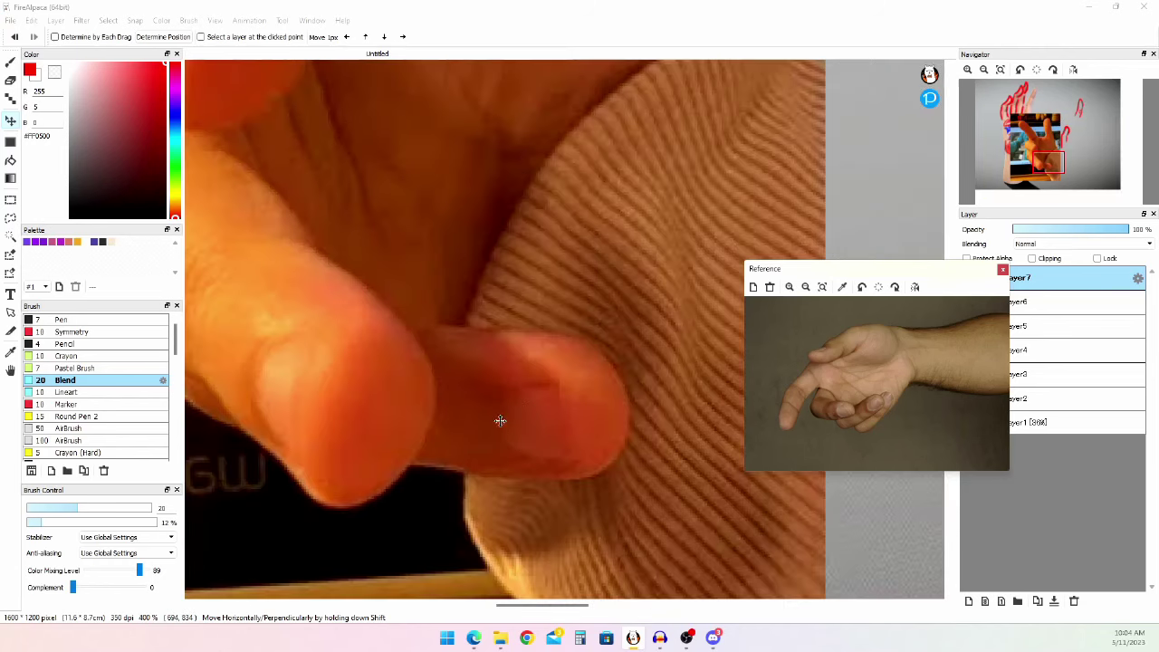
pyautogui.scroll(-2, 432, 418)
pyautogui.scroll(1, 432, 418)
pyautogui.scroll(-1, 432, 418)
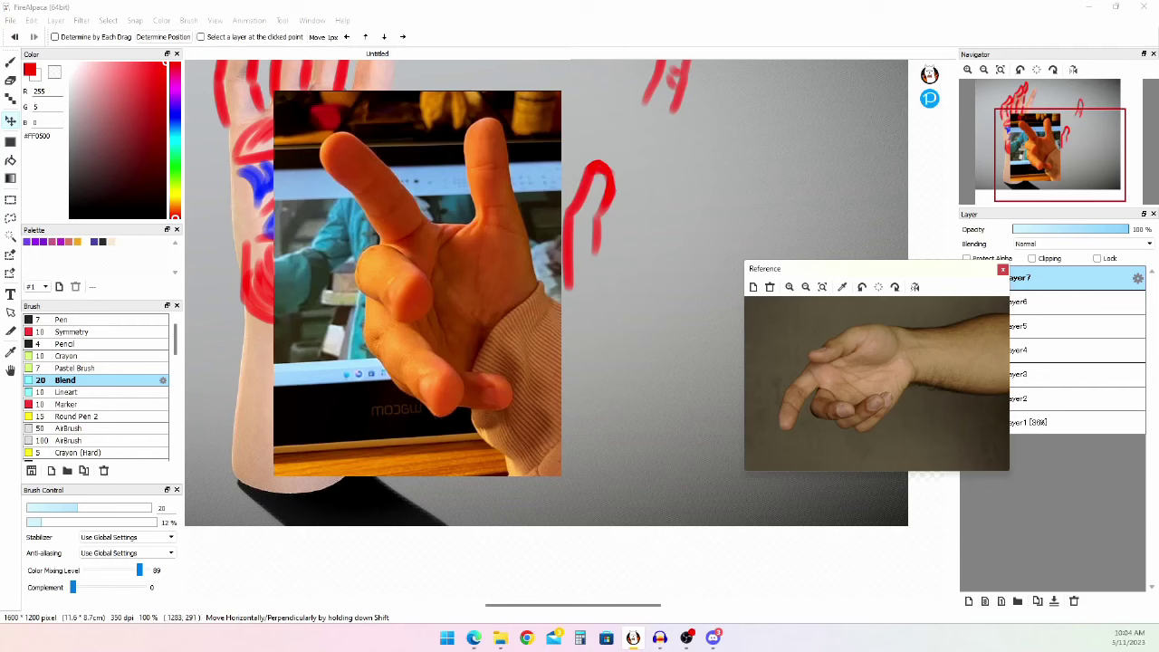
# - Move the reference window clear of the layer list, hide Layer7 through Layer3, and show Layer2 and Layer1
pyautogui.moveTo(996, 296); pyautogui.dragTo(772, 214)
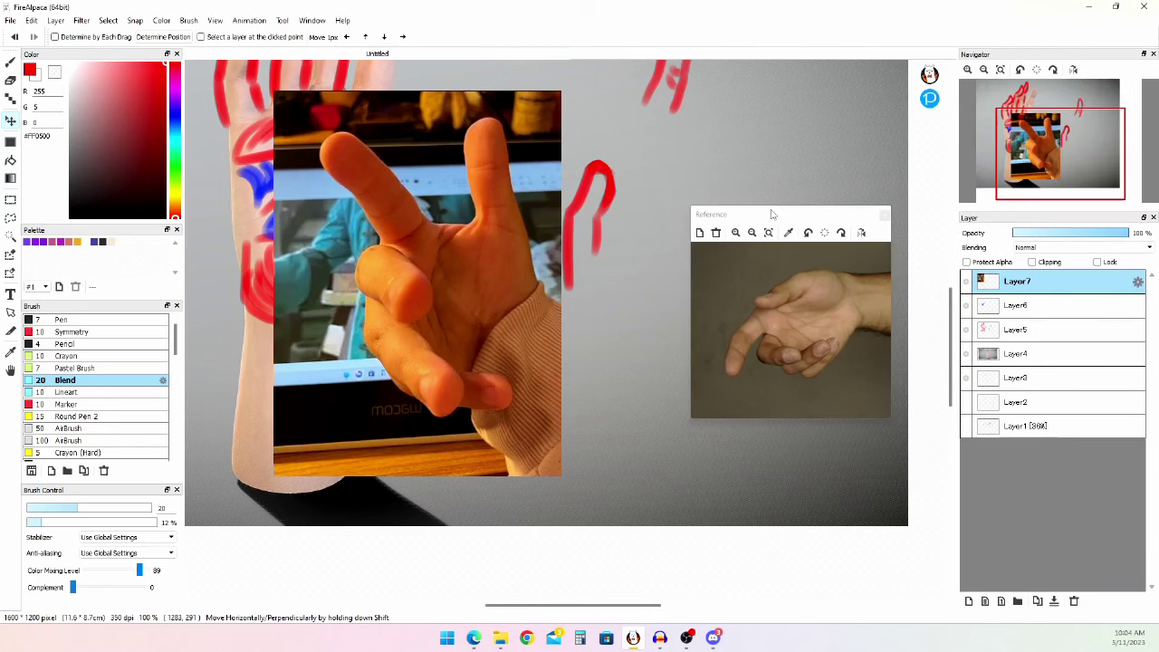
pyautogui.click(966, 278)
pyautogui.click(966, 302)
pyautogui.click(966, 326)
pyautogui.click(966, 350)
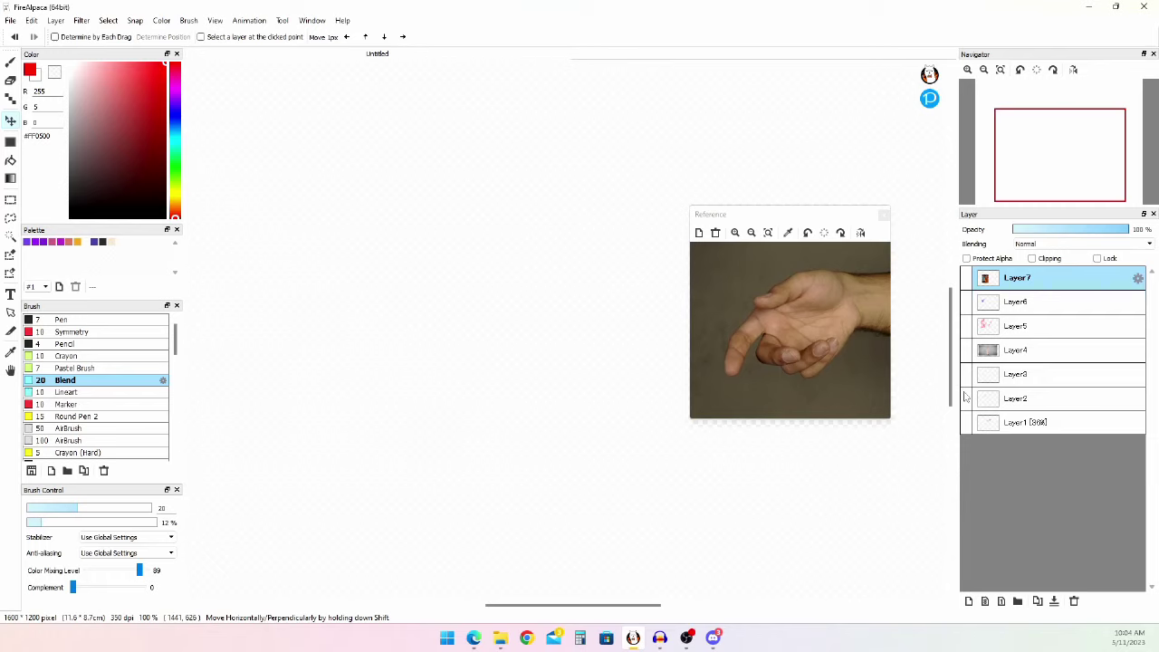
pyautogui.click(966, 398)
pyautogui.click(966, 423)
# - On Layer2, erase the sketched index finger's tip and redraw it in red as a rounded, more foreshortened end
pyautogui.scroll(-5, 580, 331)
pyautogui.scroll(5, 551, 281)
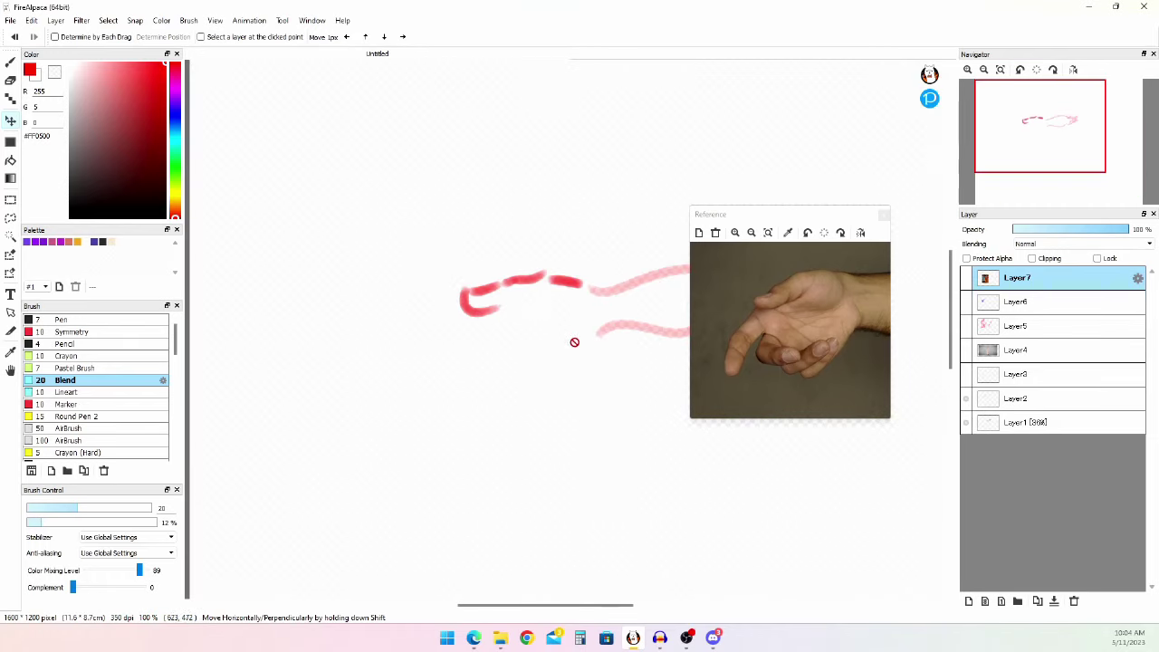
pyautogui.scroll(2, 569, 342)
pyautogui.scroll(-1, 494, 316)
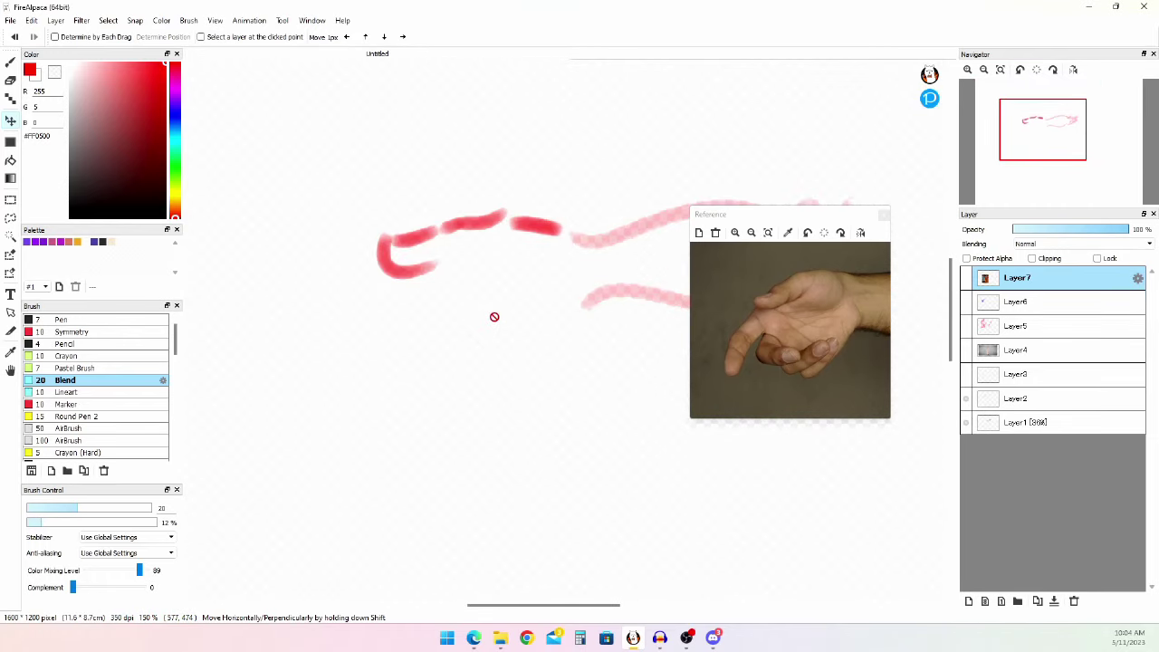
pyautogui.press('b')
pyautogui.click(988, 398)
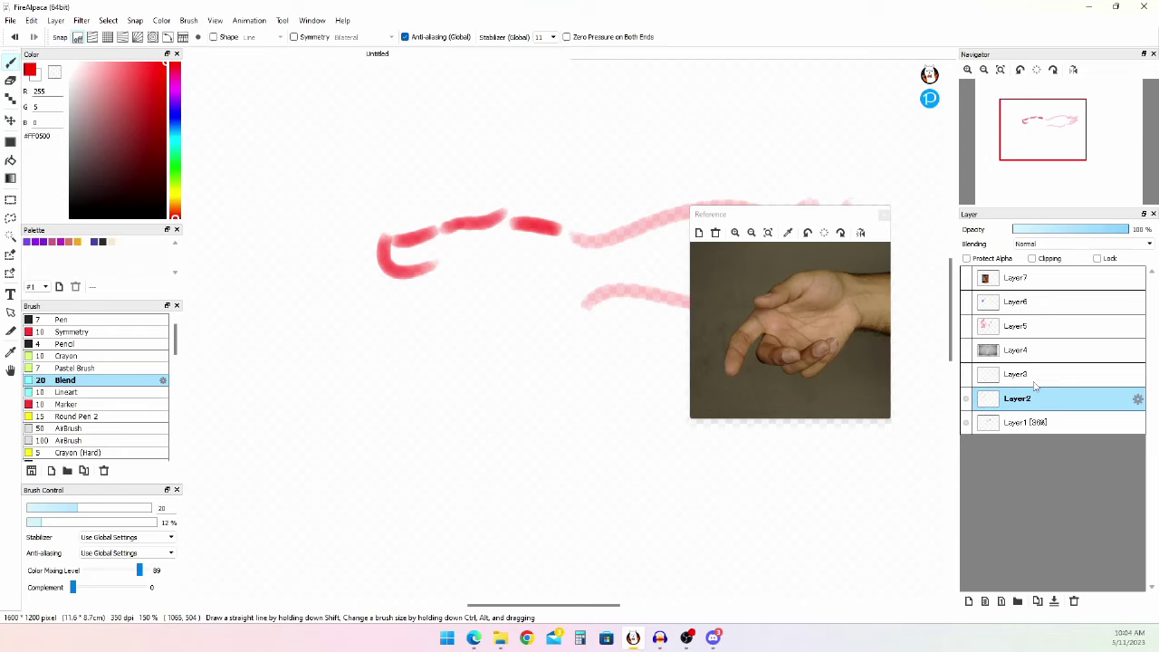
pyautogui.click(966, 398)
pyautogui.click(966, 399)
pyautogui.press('e')
pyautogui.moveTo(367, 234); pyautogui.dragTo(445, 219)
pyautogui.press('e')
pyautogui.moveTo(380, 256)
pyautogui.mouseDown()
pyautogui.moveTo(415, 286)
pyautogui.moveTo(428, 238)
pyautogui.moveTo(384, 267)
pyautogui.mouseUp()
pyautogui.press('b')
pyautogui.hotkey('ctrl', 'z')
pyautogui.moveTo(436, 231)
pyautogui.mouseDown()
pyautogui.moveTo(398, 249)
pyautogui.moveTo(431, 265)
pyautogui.moveTo(472, 229)
pyautogui.moveTo(450, 239)
pyautogui.moveTo(461, 259)
pyautogui.moveTo(450, 271)
pyautogui.moveTo(414, 270)
pyautogui.moveTo(422, 242)
pyautogui.moveTo(400, 264)
pyautogui.moveTo(485, 216)
pyautogui.moveTo(436, 234)
pyautogui.mouseUp()
pyautogui.hotkey('ctrl', 'z')
pyautogui.press('e')
pyautogui.press('b')
pyautogui.hotkey('ctrl', 'z')
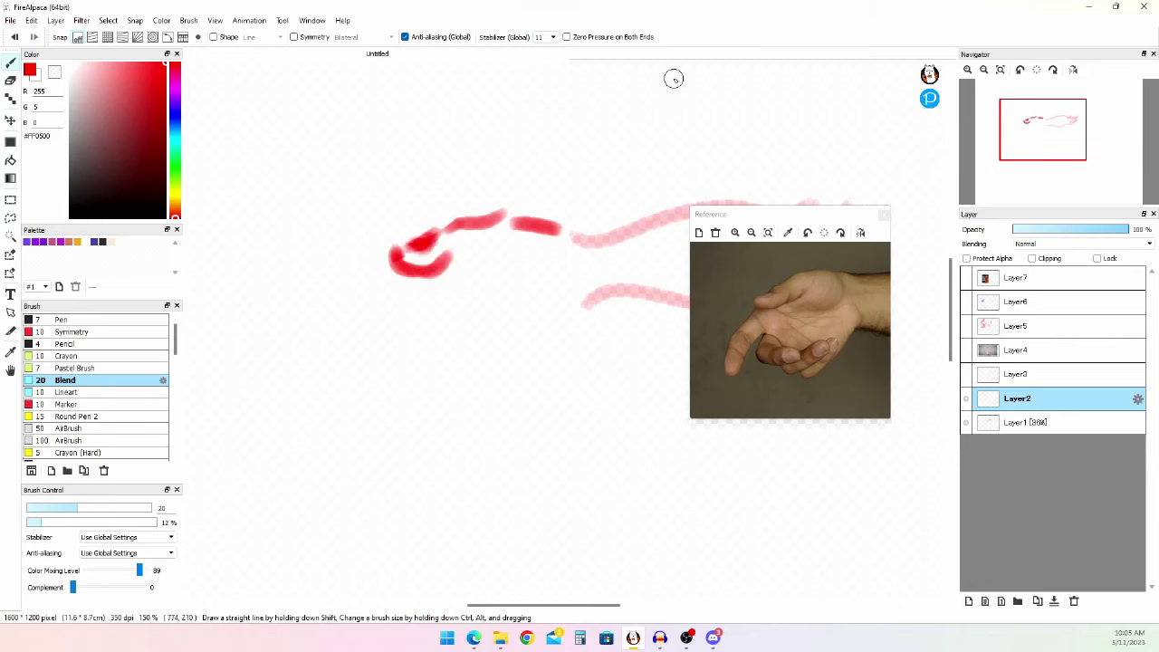
# - Trim the end of the fingertip's underside with the eraser and redraw its lower edge in red
pyautogui.press('e')
pyautogui.moveTo(461, 251)
pyautogui.mouseDown()
pyautogui.moveTo(432, 281)
pyautogui.moveTo(465, 239)
pyautogui.mouseUp()
pyautogui.press('b')
pyautogui.hotkey('ctrl', 'z')
pyautogui.moveTo(412, 272); pyautogui.dragTo(448, 260)
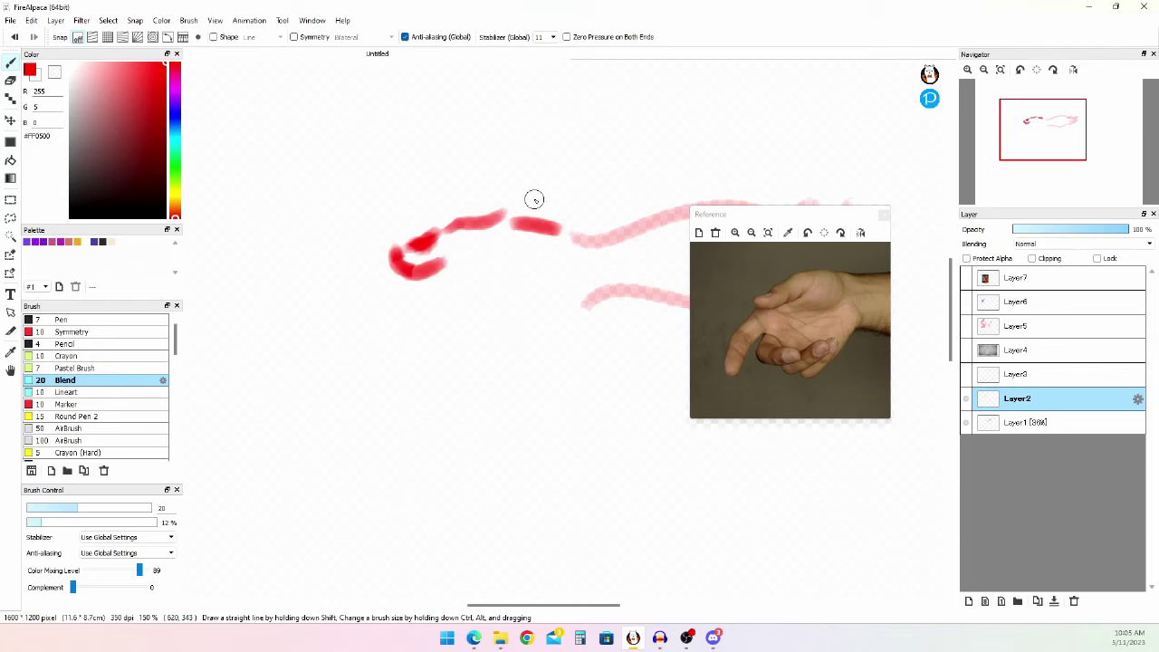
# - Add a short red stroke continuing the index finger's underside and a long curved stroke for the curled fingers below
pyautogui.moveTo(457, 258); pyautogui.dragTo(507, 236)
pyautogui.hotkey('ctrl', 'z')
pyautogui.hotkey('ctrl', 'z')
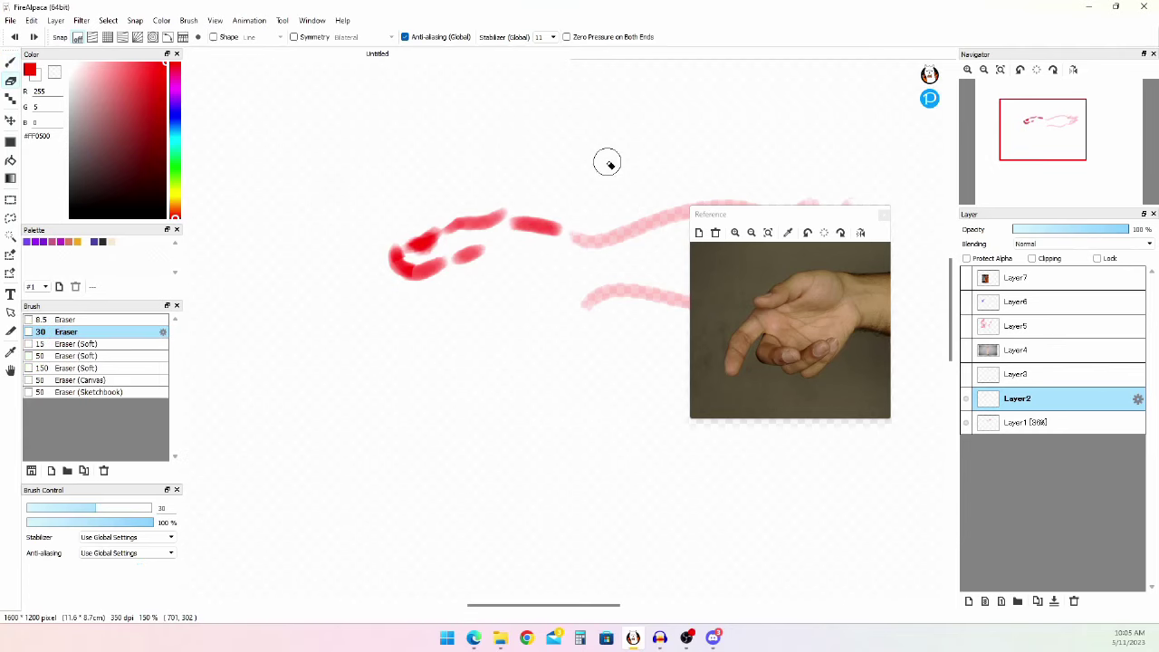
pyautogui.moveTo(455, 284); pyautogui.dragTo(546, 268)
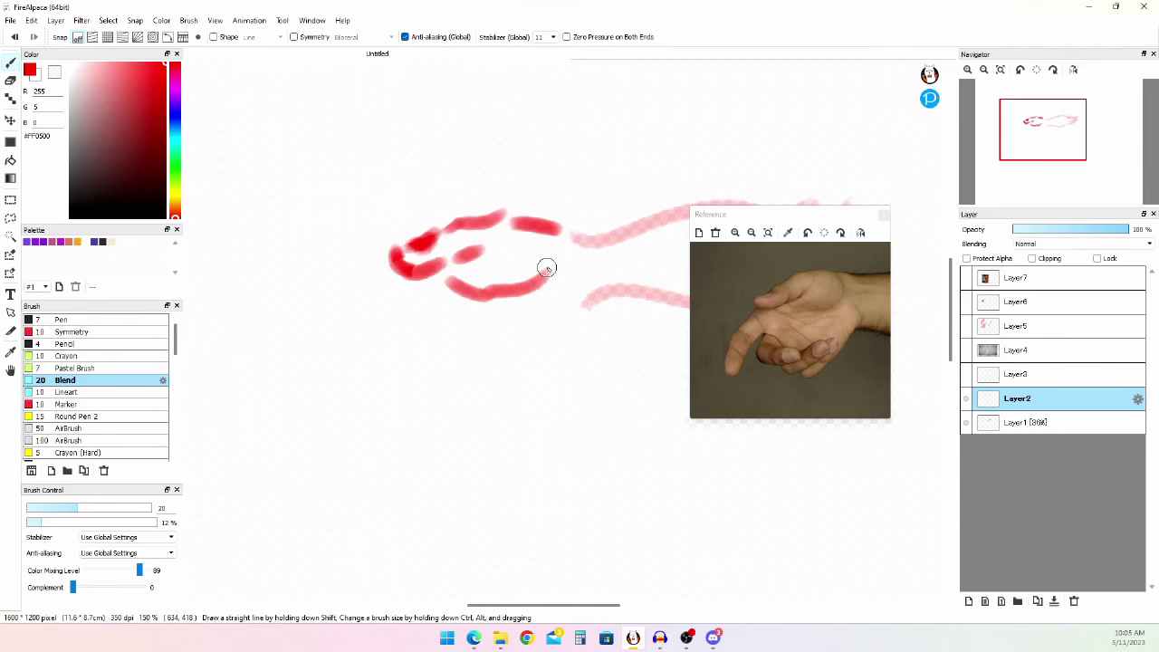
# - Rotate the reference photo upright and the canvas view to 105 degrees, and move the reference window off the sketch
pyautogui.click(841, 233)
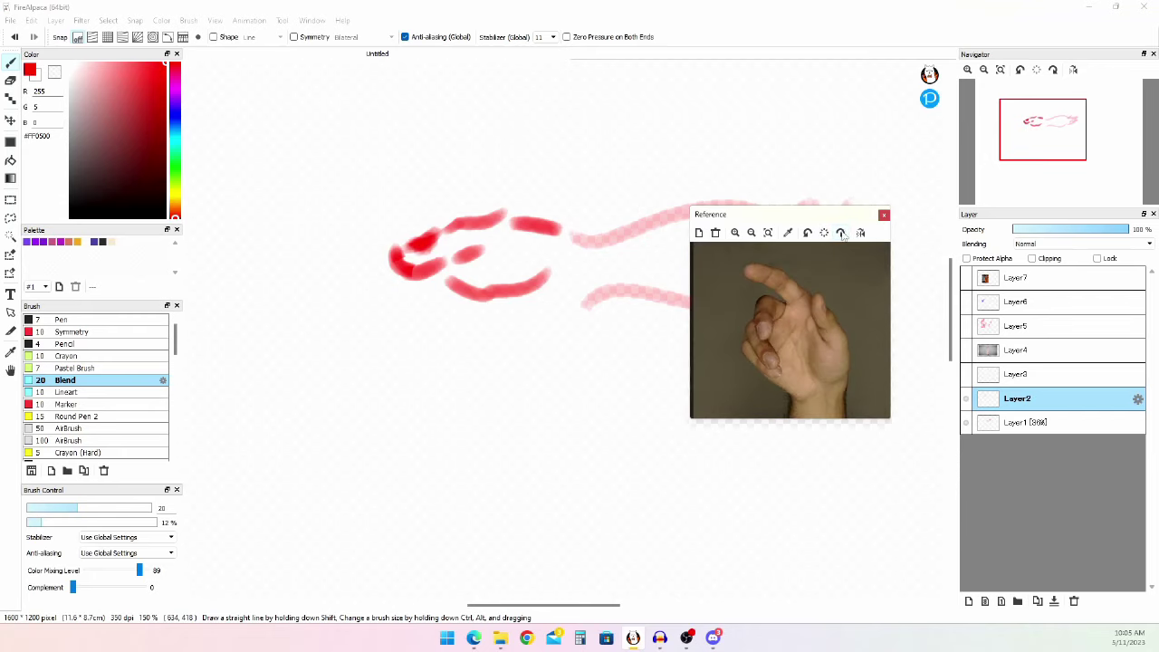
pyautogui.click(1053, 70)
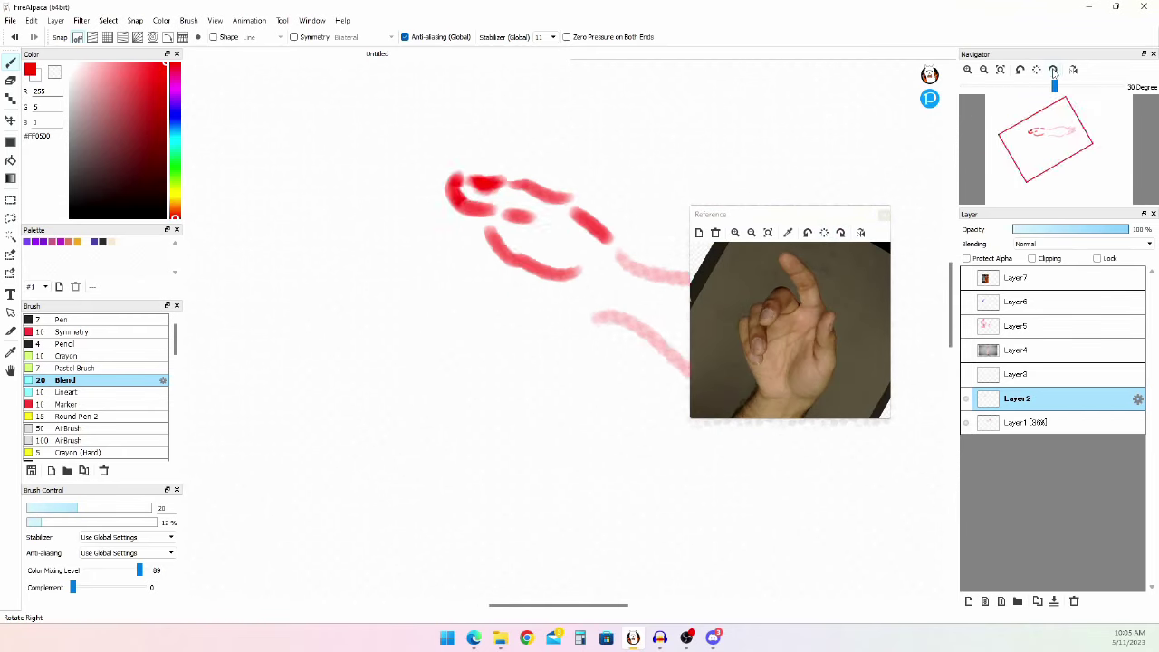
pyautogui.click(1053, 69)
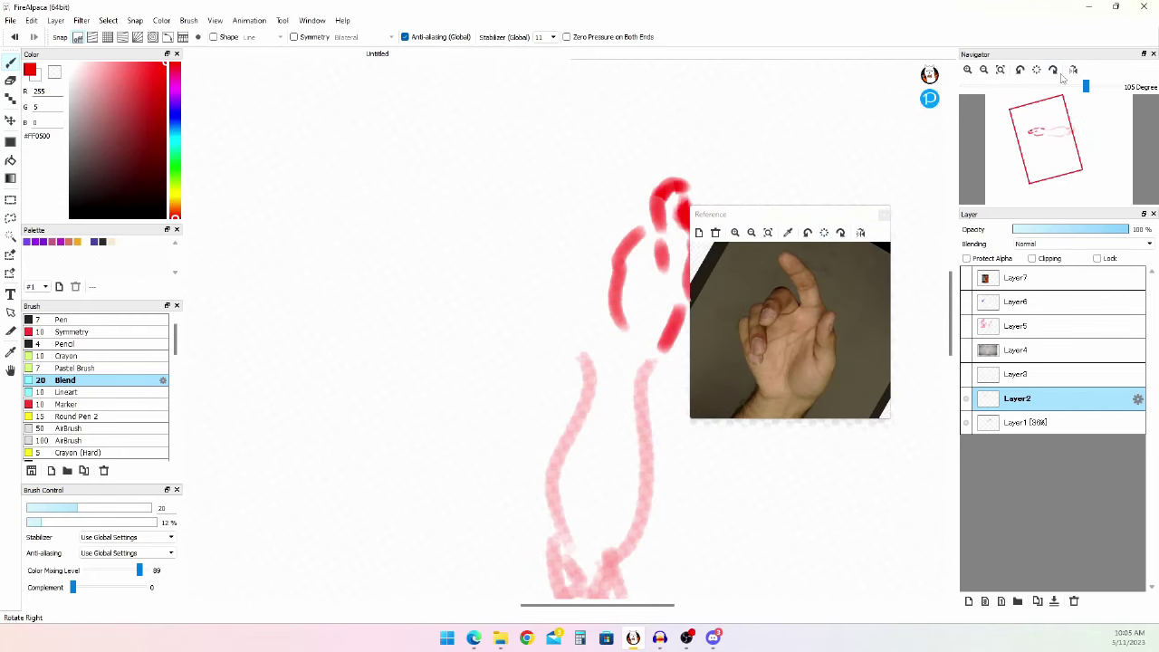
pyautogui.moveTo(786, 215); pyautogui.dragTo(770, 343)
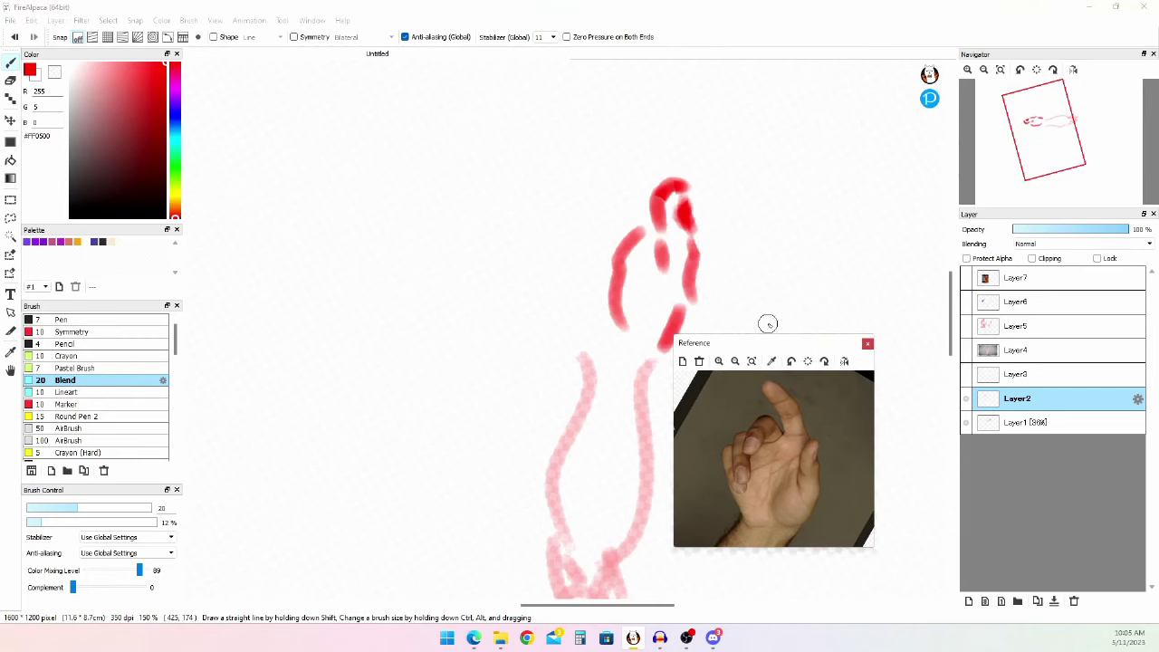
pyautogui.moveTo(546, 317)
pyautogui.mouseDown()
pyautogui.moveTo(525, 230)
pyautogui.moveTo(607, 70)
pyautogui.moveTo(672, 168)
pyautogui.mouseUp()
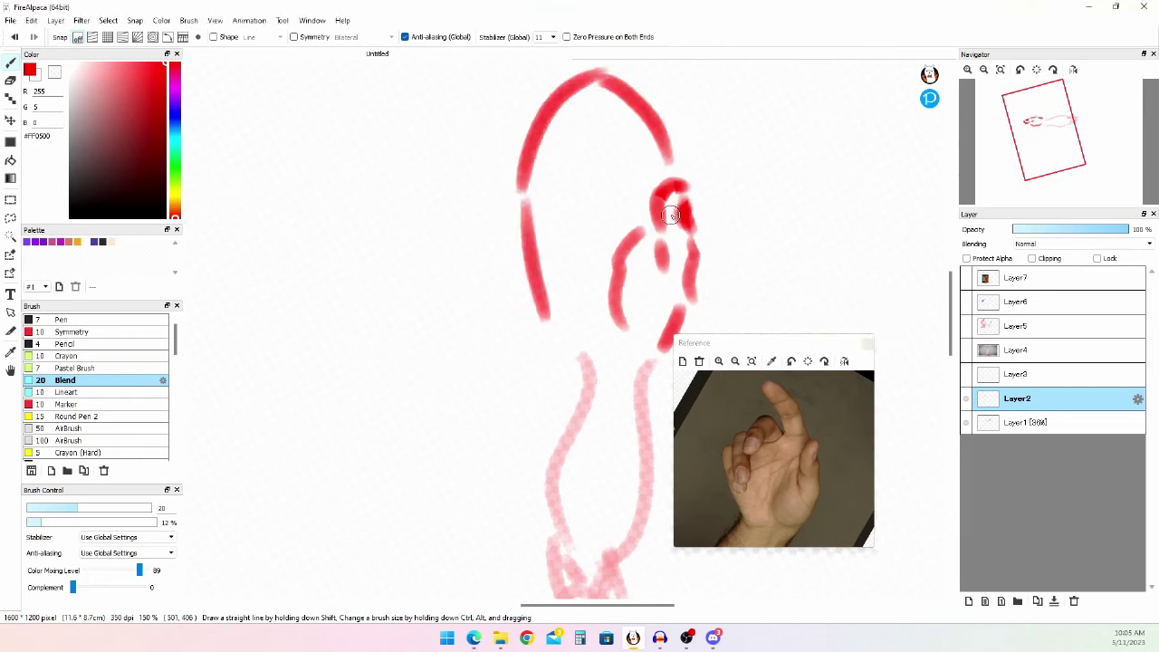
pyautogui.hotkey('ctrl', 'z')
pyautogui.hotkey('ctrl', 'z')
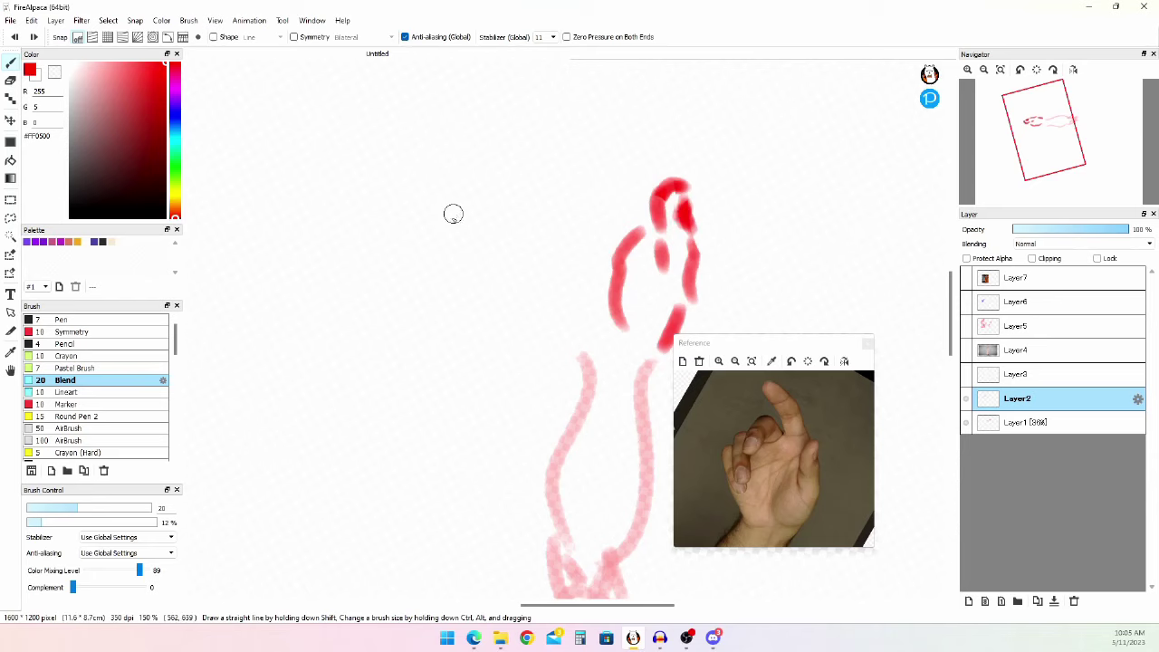
# - Sketch a demonstration hand in red beside the finger sketch, with two forearm lines, a palm outline and a protruding thumb
pyautogui.moveTo(452, 193); pyautogui.dragTo(448, 286)
pyautogui.moveTo(473, 184); pyautogui.dragTo(530, 272)
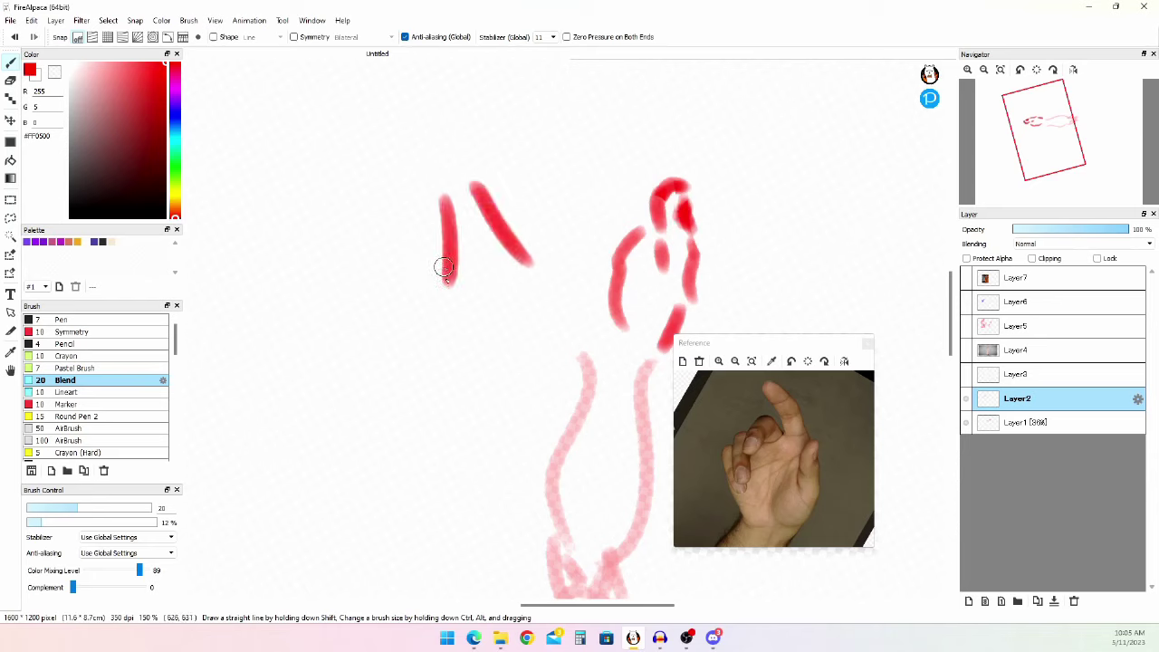
pyautogui.moveTo(445, 264)
pyautogui.mouseDown()
pyautogui.moveTo(466, 335)
pyautogui.moveTo(527, 269)
pyautogui.moveTo(454, 258)
pyautogui.moveTo(525, 268)
pyautogui.mouseUp()
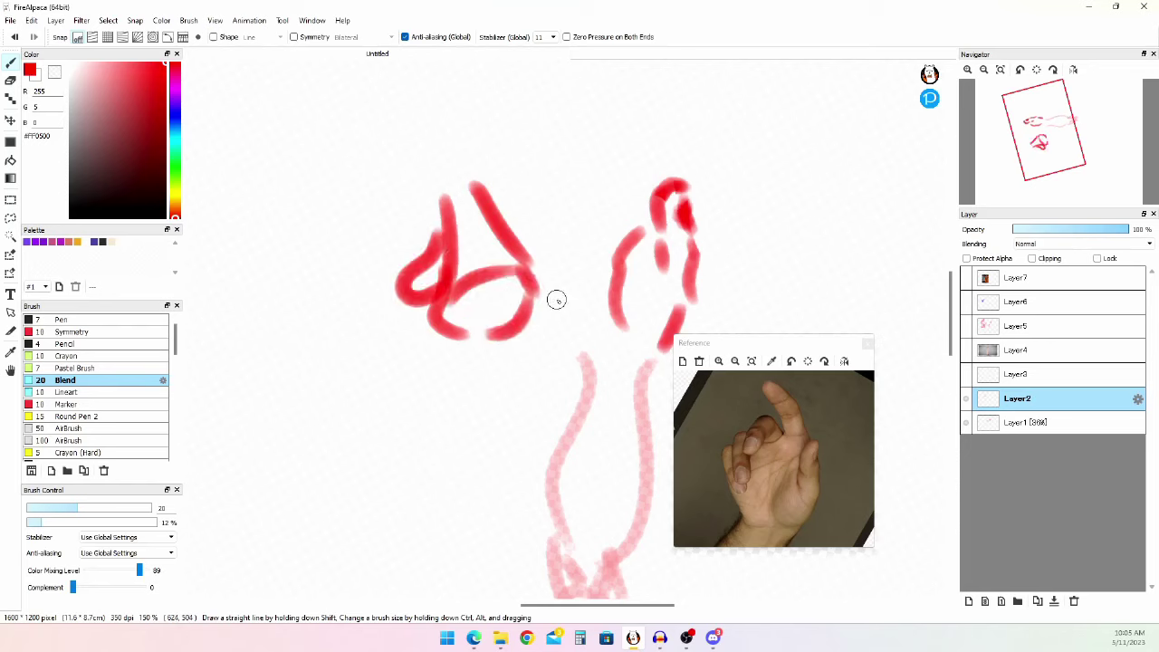
pyautogui.hotkey('ctrl', 'z')
pyautogui.hotkey('ctrl', 'z')
pyautogui.moveTo(512, 218)
pyautogui.mouseDown()
pyautogui.moveTo(562, 246)
pyautogui.moveTo(532, 268)
pyautogui.mouseUp()
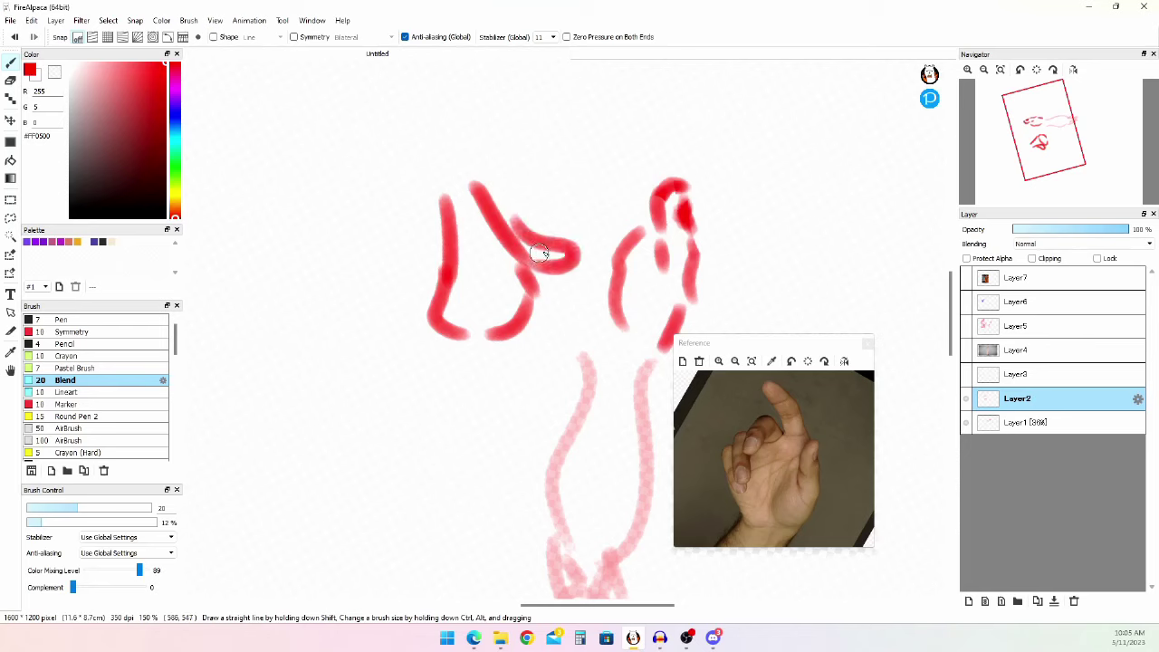
# - Erase the demonstration hand's lower palm outline and redraw it in red with a row of stubby zigzag fingers
pyautogui.press('e')
pyautogui.moveTo(422, 309)
pyautogui.mouseDown()
pyautogui.moveTo(538, 331)
pyautogui.moveTo(480, 341)
pyautogui.mouseUp()
pyautogui.press('b')
pyautogui.press('n')
pyautogui.moveTo(437, 277); pyautogui.dragTo(447, 340)
pyautogui.moveTo(439, 334); pyautogui.dragTo(462, 363)
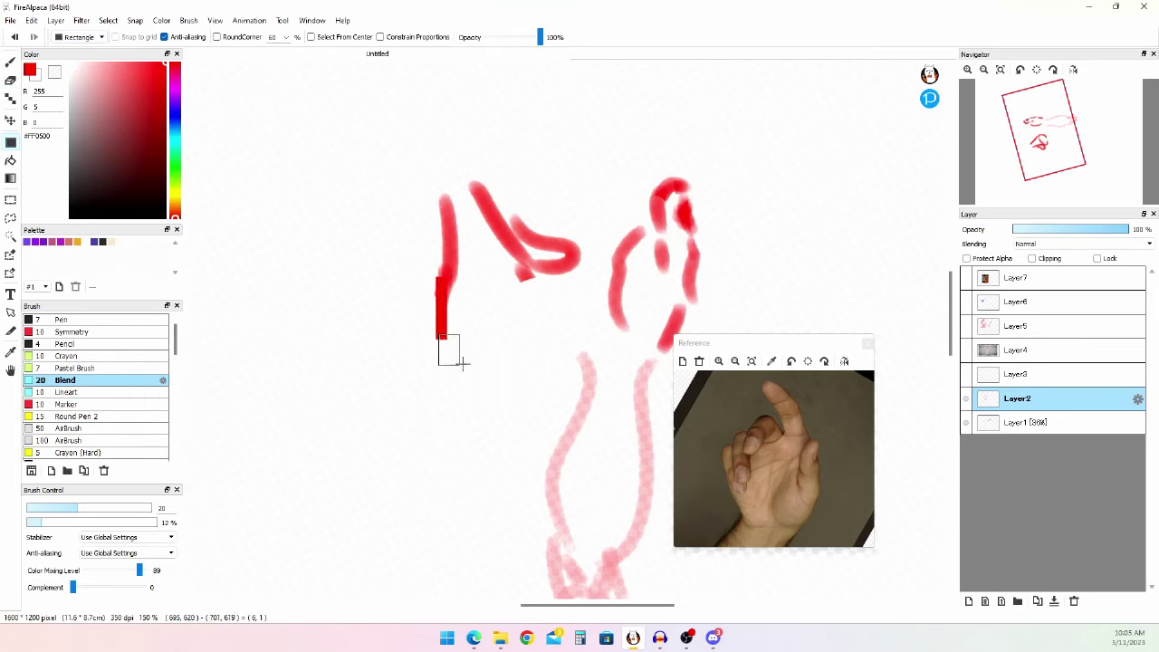
pyautogui.press('v')
pyautogui.press('b')
pyautogui.moveTo(447, 272)
pyautogui.mouseDown()
pyautogui.moveTo(475, 326)
pyautogui.moveTo(543, 292)
pyautogui.moveTo(500, 230)
pyautogui.moveTo(511, 276)
pyautogui.moveTo(490, 258)
pyautogui.moveTo(530, 244)
pyautogui.moveTo(524, 283)
pyautogui.mouseUp()
pyautogui.press('e')
pyautogui.press('b')
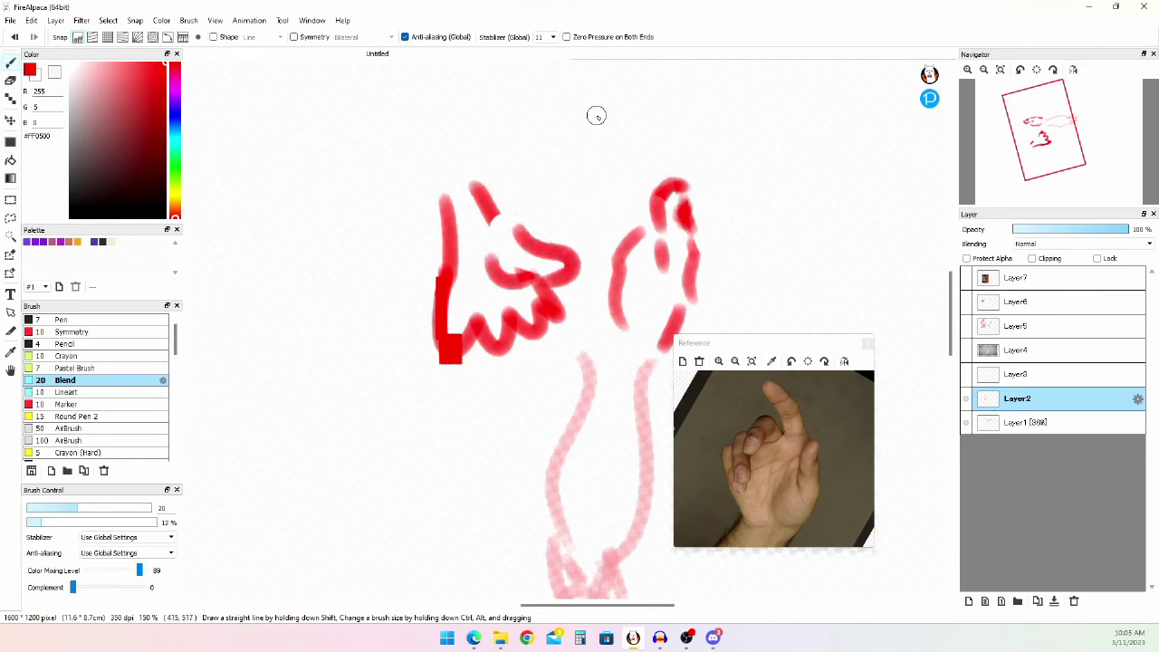
# - Close the demonstration hand's wrist and add a mirrored hand, arms, head, body and legs to form a big-handed stick figure
pyautogui.moveTo(445, 225)
pyautogui.mouseDown()
pyautogui.moveTo(513, 241)
pyautogui.moveTo(470, 187)
pyautogui.moveTo(507, 187)
pyautogui.mouseUp()
pyautogui.press('e')
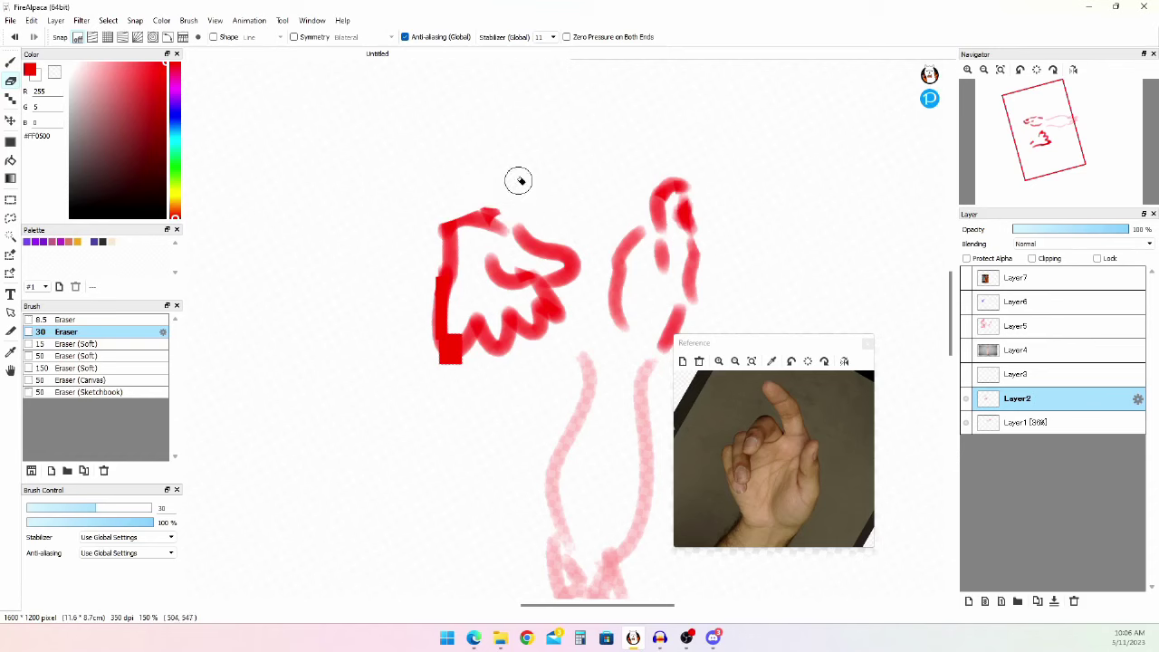
pyautogui.press('u')
pyautogui.moveTo(465, 220); pyautogui.dragTo(414, 103)
pyautogui.hotkey('ctrl', 'z')
pyautogui.press('b')
pyautogui.moveTo(459, 213)
pyautogui.mouseDown()
pyautogui.moveTo(419, 94)
pyautogui.moveTo(291, 216)
pyautogui.mouseUp()
pyautogui.hotkey('ctrl', 'z')
pyautogui.moveTo(312, 97)
pyautogui.mouseDown()
pyautogui.moveTo(246, 181)
pyautogui.moveTo(199, 297)
pyautogui.moveTo(305, 290)
pyautogui.moveTo(261, 196)
pyautogui.mouseUp()
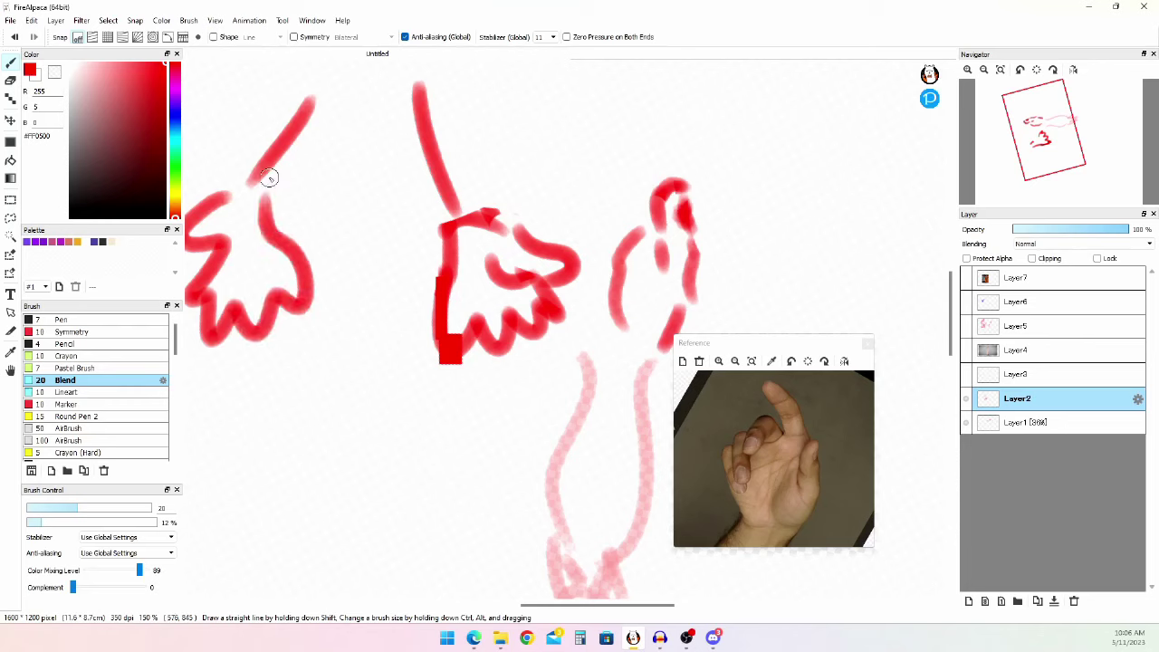
pyautogui.moveTo(349, 107)
pyautogui.mouseDown()
pyautogui.moveTo(349, 416)
pyautogui.moveTo(310, 488)
pyautogui.mouseUp()
pyautogui.moveTo(350, 388); pyautogui.dragTo(407, 497)
pyautogui.moveTo(351, 130); pyautogui.dragTo(348, 126)
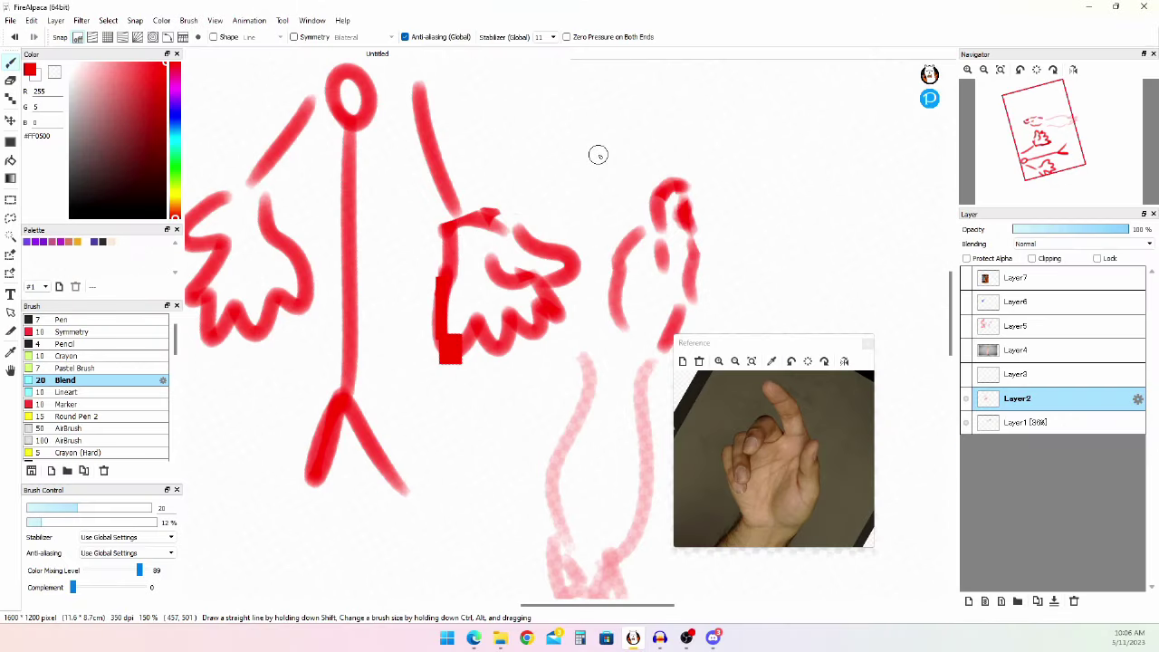
# - Undo the whole big-handed stick-figure doodle, keeping only the index finger and palm sketch
pyautogui.hotkey('ctrl', 'z')
pyautogui.hotkey('ctrl', 'z')
pyautogui.hotkey('ctrl', 'z')
pyautogui.hotkey('ctrl', 'z')
pyautogui.hotkey('ctrl', 'z')
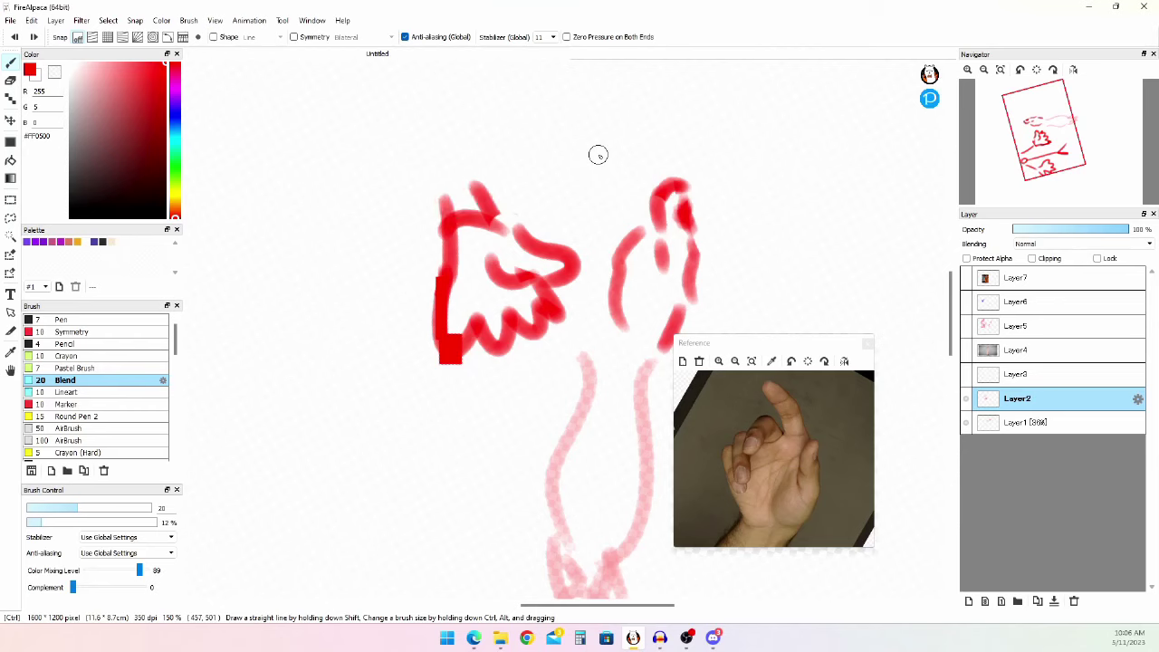
# - Move the reference window beside the sketch, enlarge it, and zoom and centre the photo on the hand
pyautogui.moveTo(762, 345); pyautogui.dragTo(292, 184)
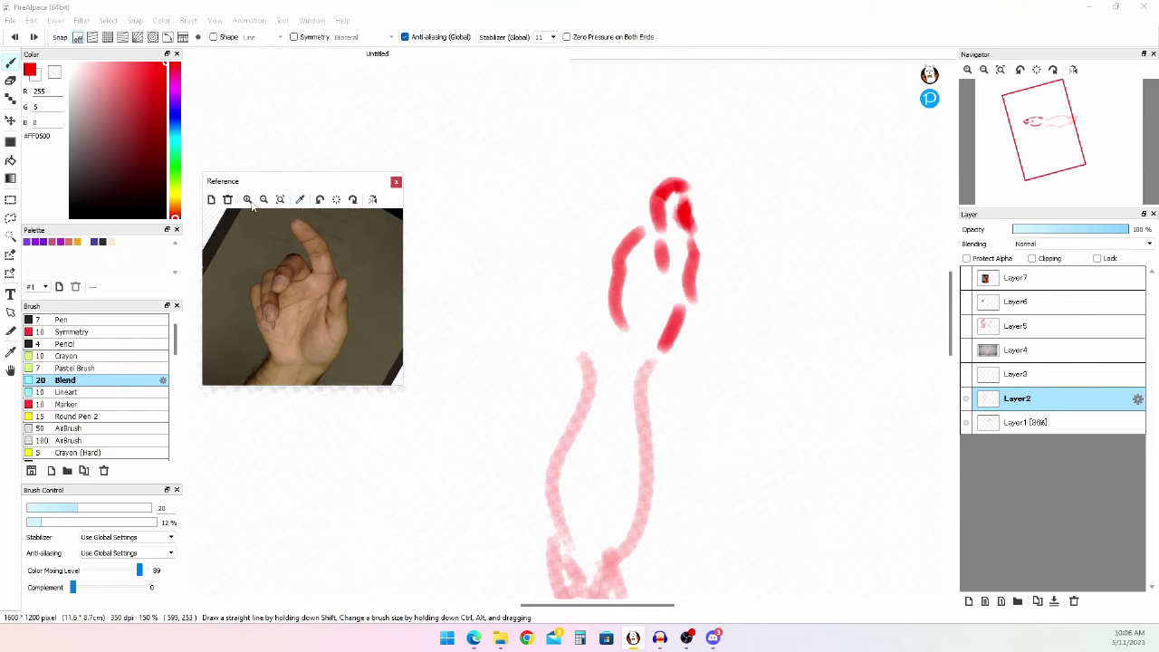
pyautogui.click(248, 200)
pyautogui.click(266, 201)
pyautogui.moveTo(400, 384); pyautogui.dragTo(425, 418)
pyautogui.moveTo(399, 361)
pyautogui.mouseDown()
pyautogui.moveTo(411, 370)
pyautogui.moveTo(391, 341)
pyautogui.mouseUp()
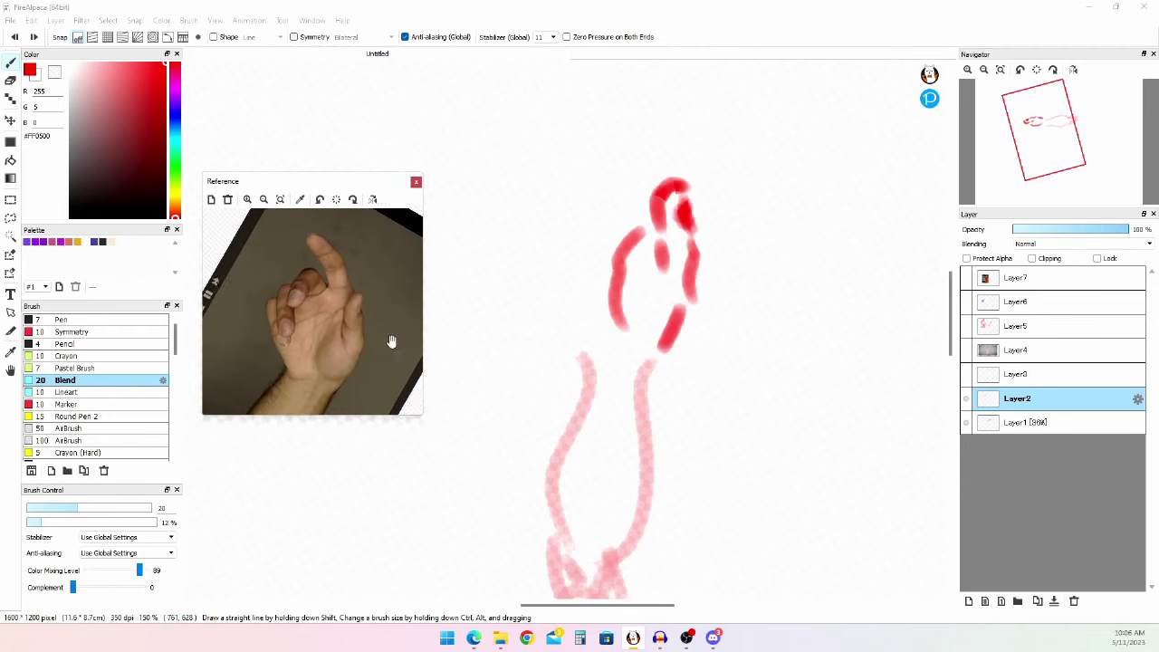
pyautogui.click(247, 201)
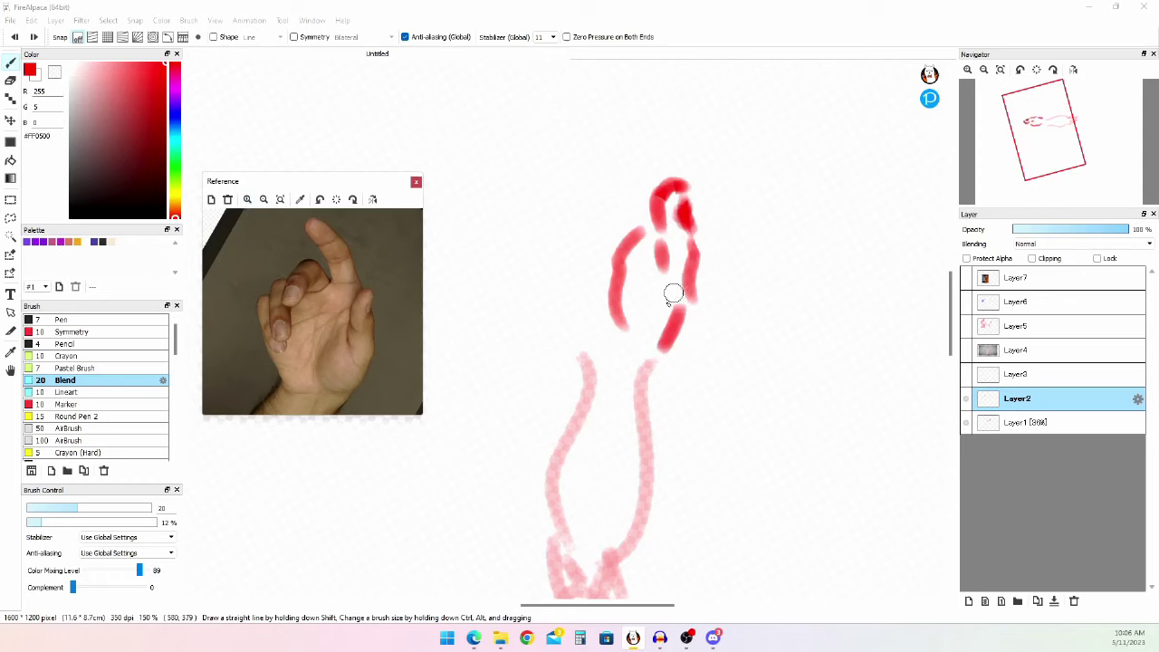
# - Move Layer2's finger strokes closer to the palm and rework the outer edge by erasing its lower strokes and extending the fingertip's edge
pyautogui.press('e')
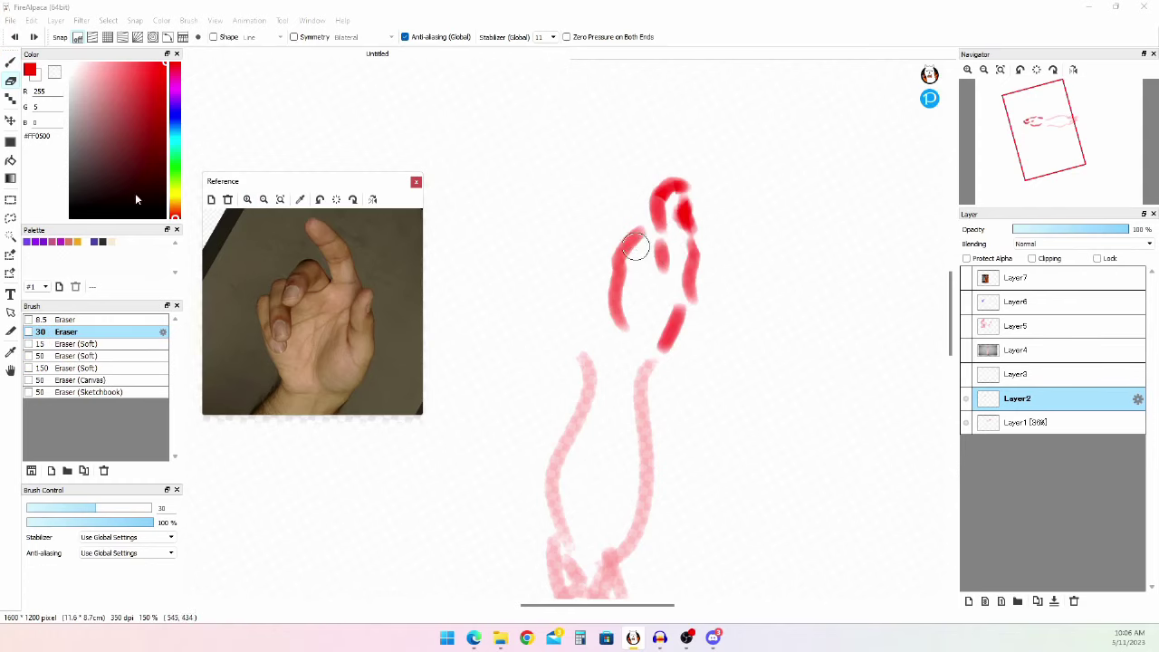
pyautogui.click(11, 120)
pyautogui.moveTo(653, 335)
pyautogui.mouseDown()
pyautogui.moveTo(671, 404)
pyautogui.moveTo(663, 365)
pyautogui.moveTo(683, 327)
pyautogui.mouseUp()
pyautogui.press('e')
pyautogui.press('u')
pyautogui.press('e')
pyautogui.press('u')
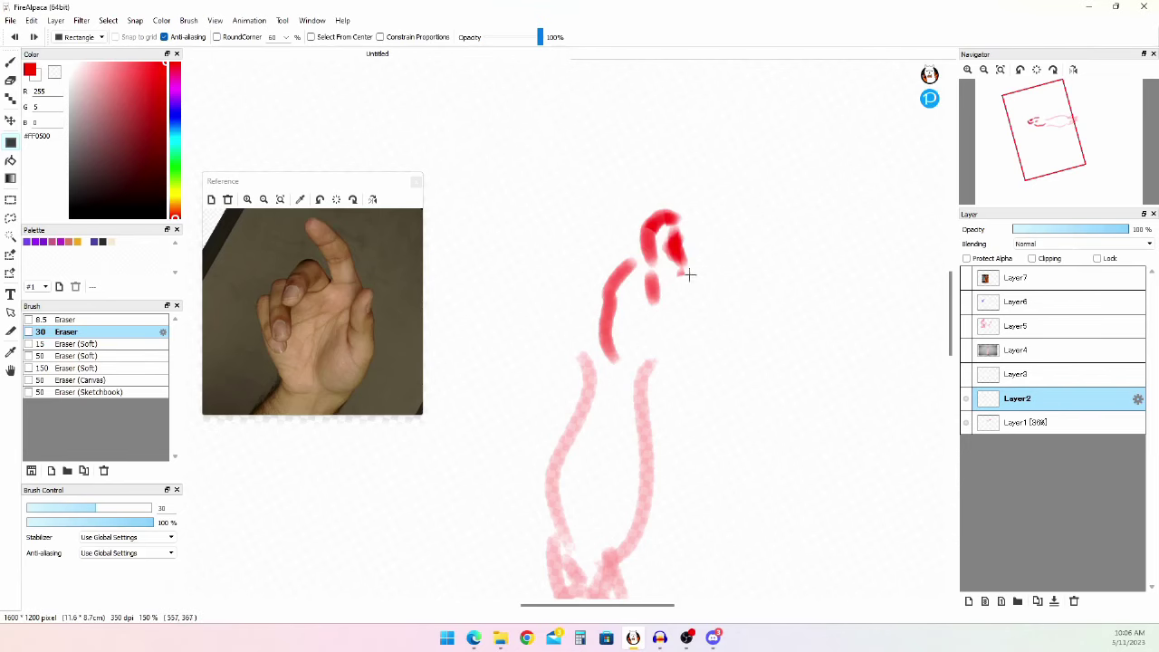
pyautogui.click(9, 63)
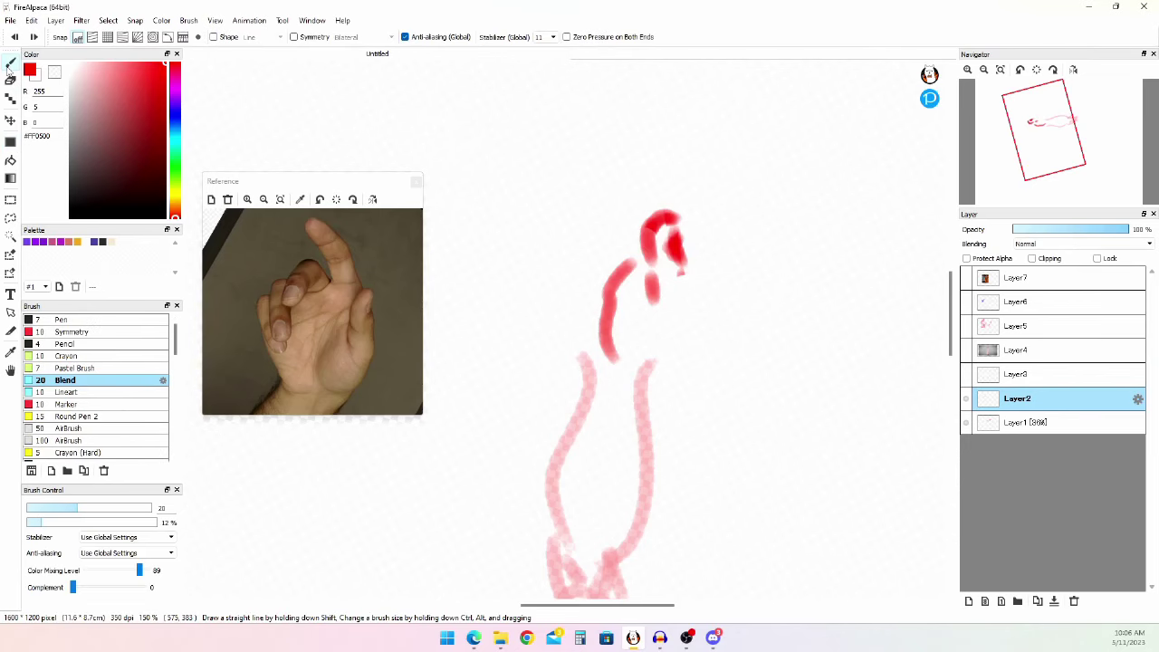
pyautogui.moveTo(647, 268)
pyautogui.mouseDown()
pyautogui.moveTo(679, 267)
pyautogui.moveTo(689, 286)
pyautogui.moveTo(679, 244)
pyautogui.moveTo(695, 286)
pyautogui.mouseUp()
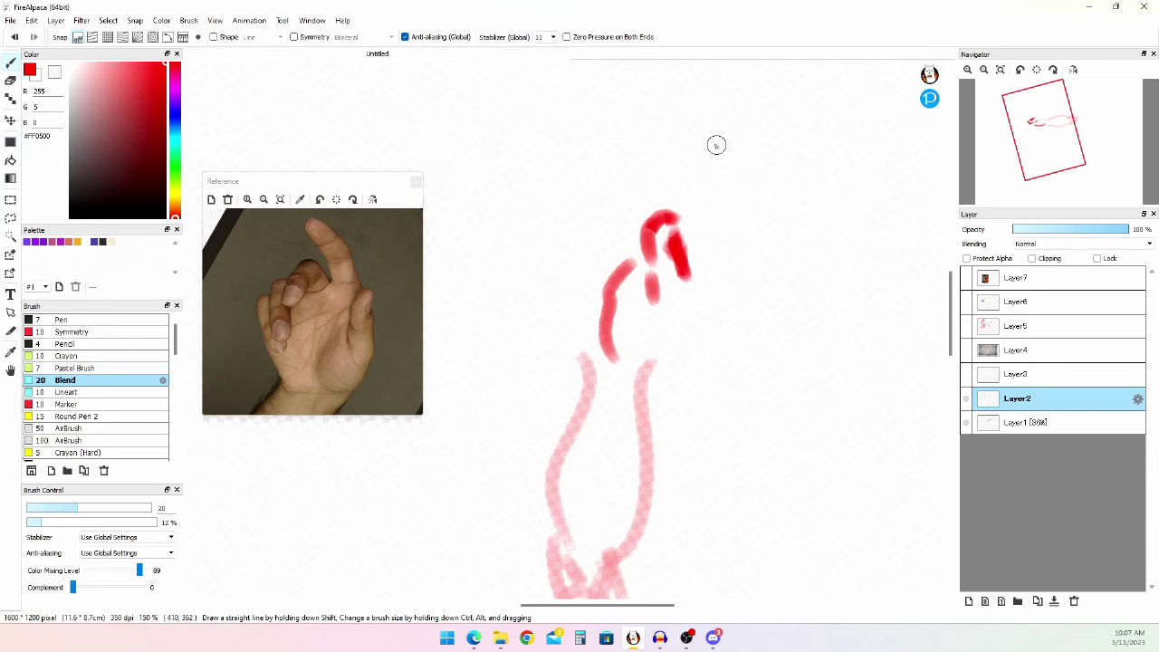
# - Try sketching a sharply bent finger in red above the fingertip, and undo its strokes
pyautogui.moveTo(709, 142)
pyautogui.mouseDown()
pyautogui.moveTo(790, 140)
pyautogui.moveTo(750, 127)
pyautogui.moveTo(793, 151)
pyautogui.mouseUp()
pyautogui.hotkey('ctrl', 'z')
pyautogui.moveTo(761, 91); pyautogui.dragTo(750, 125)
pyautogui.hotkey('ctrl', 'z')
pyautogui.moveTo(801, 156); pyautogui.dragTo(705, 179)
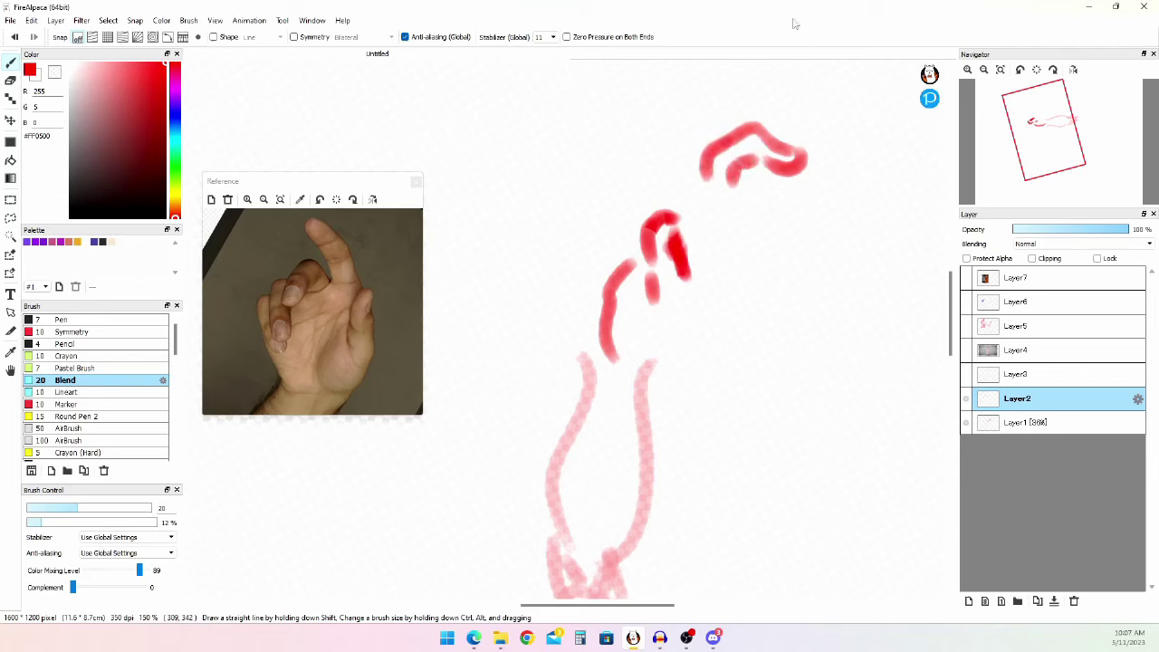
pyautogui.hotkey('ctrl', 'z')
pyautogui.hotkey('ctrl', 'z')
pyautogui.hotkey('ctrl', 'z')
pyautogui.hotkey('ctrl', 'z')
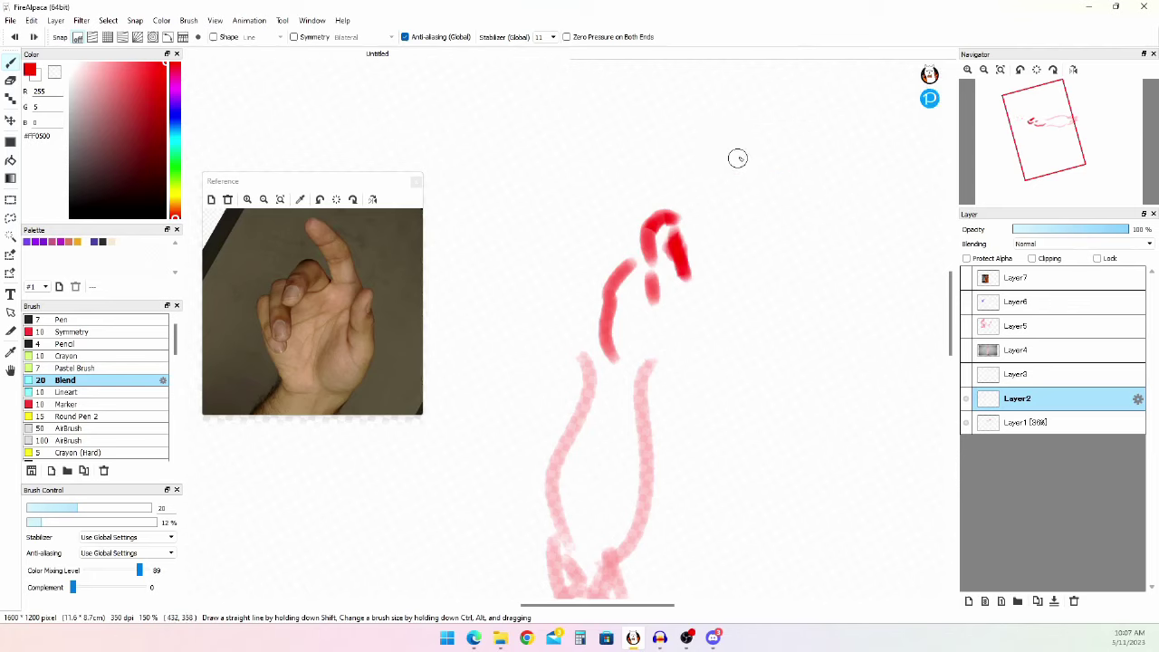
# - Try a second bent-finger sketch with red dots marking its joints, and undo the strokes
pyautogui.moveTo(733, 120)
pyautogui.mouseDown()
pyautogui.moveTo(825, 129)
pyautogui.moveTo(777, 189)
pyautogui.mouseUp()
pyautogui.hotkey('ctrl', 'z')
pyautogui.moveTo(711, 162)
pyautogui.mouseDown()
pyautogui.moveTo(743, 115)
pyautogui.moveTo(764, 123)
pyautogui.moveTo(785, 144)
pyautogui.moveTo(776, 178)
pyautogui.moveTo(756, 144)
pyautogui.moveTo(767, 148)
pyautogui.moveTo(743, 178)
pyautogui.moveTo(747, 155)
pyautogui.moveTo(727, 171)
pyautogui.moveTo(763, 137)
pyautogui.mouseUp()
pyautogui.moveTo(752, 92); pyautogui.dragTo(748, 82)
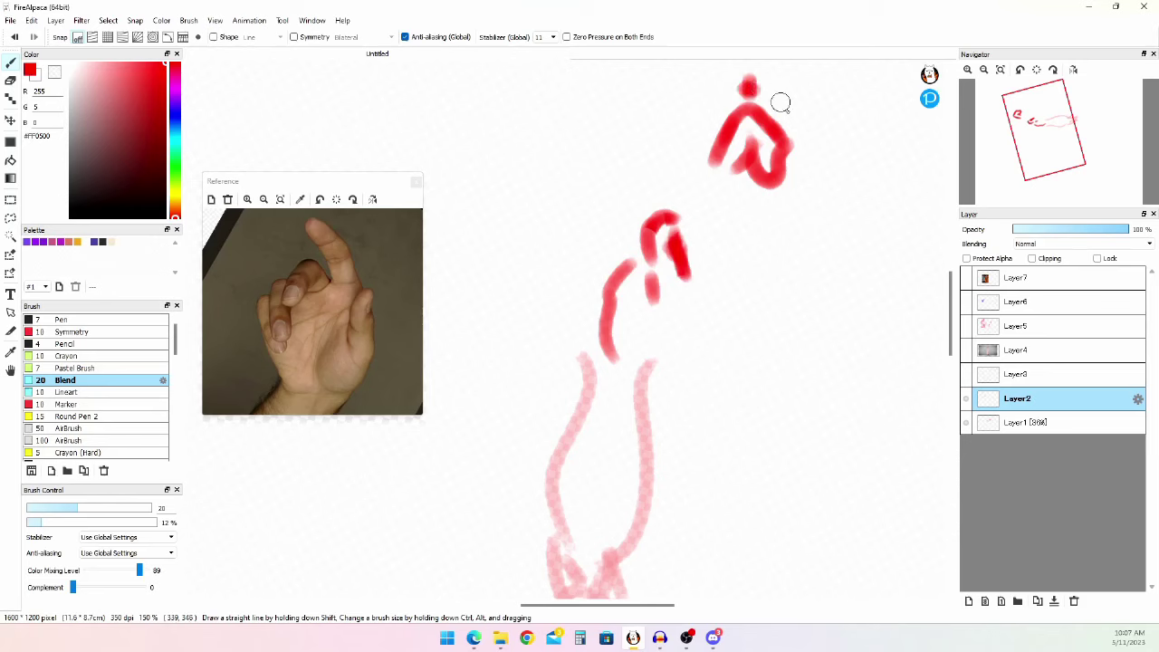
pyautogui.moveTo(820, 142)
pyautogui.mouseDown()
pyautogui.moveTo(810, 135)
pyautogui.moveTo(822, 154)
pyautogui.mouseUp()
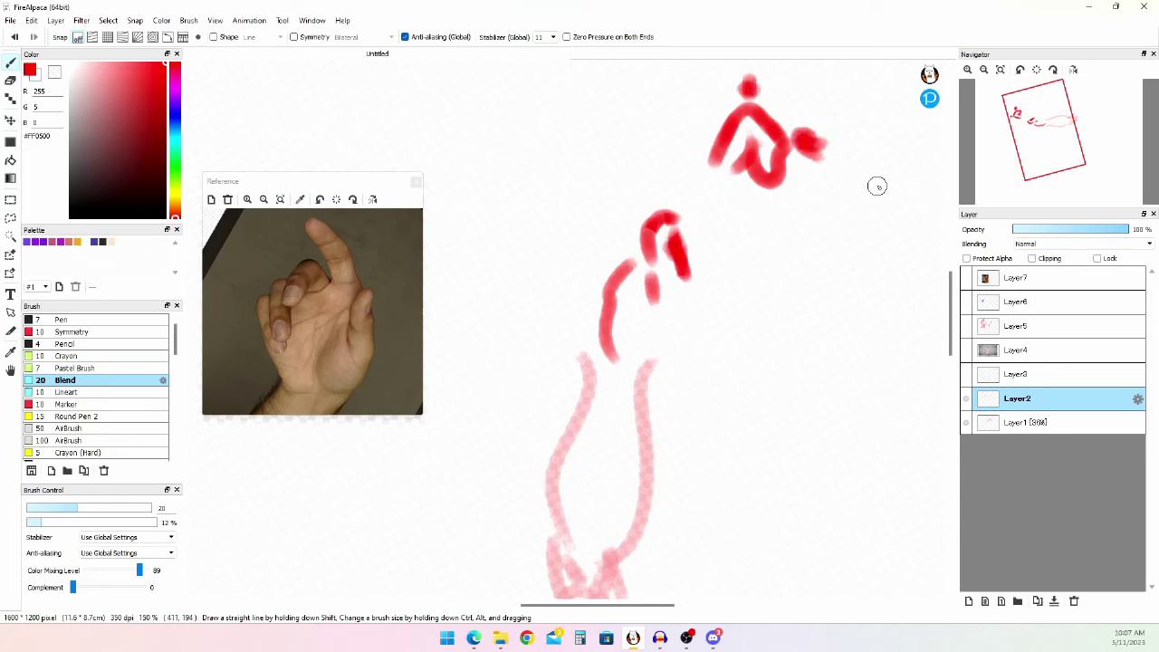
pyautogui.hotkey('ctrl', 'z')
pyautogui.hotkey('ctrl', 'z')
pyautogui.hotkey('ctrl', 'z')
pyautogui.hotkey('ctrl', 'z')
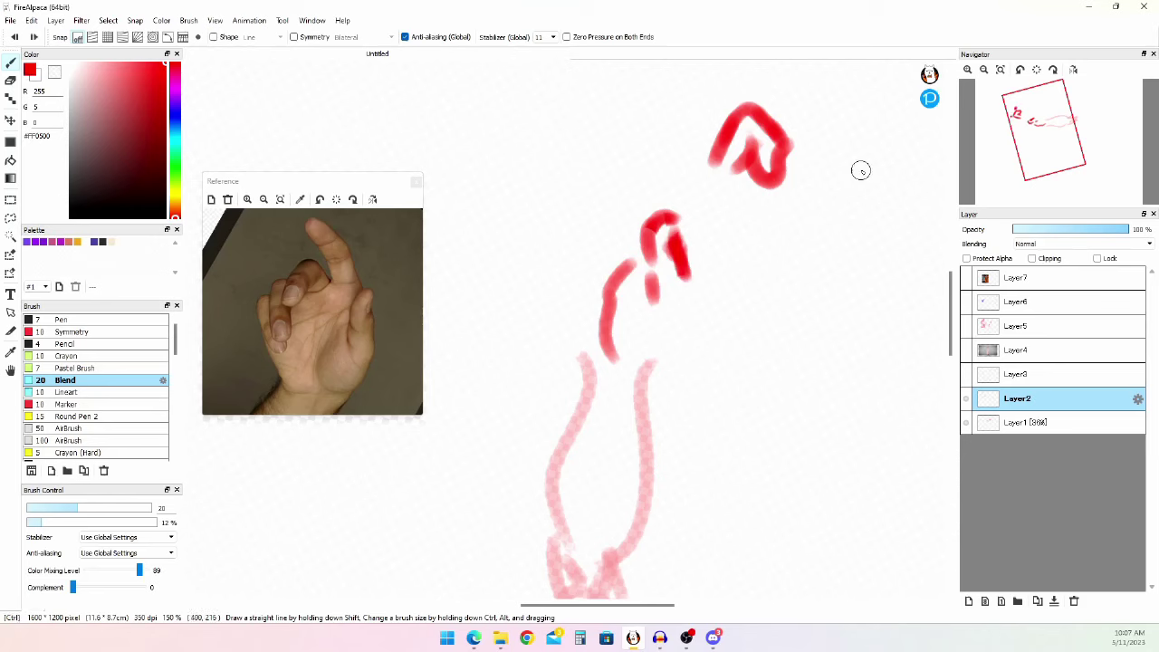
pyautogui.hotkey('ctrl', 'z')
pyautogui.hotkey('ctrl', 'z')
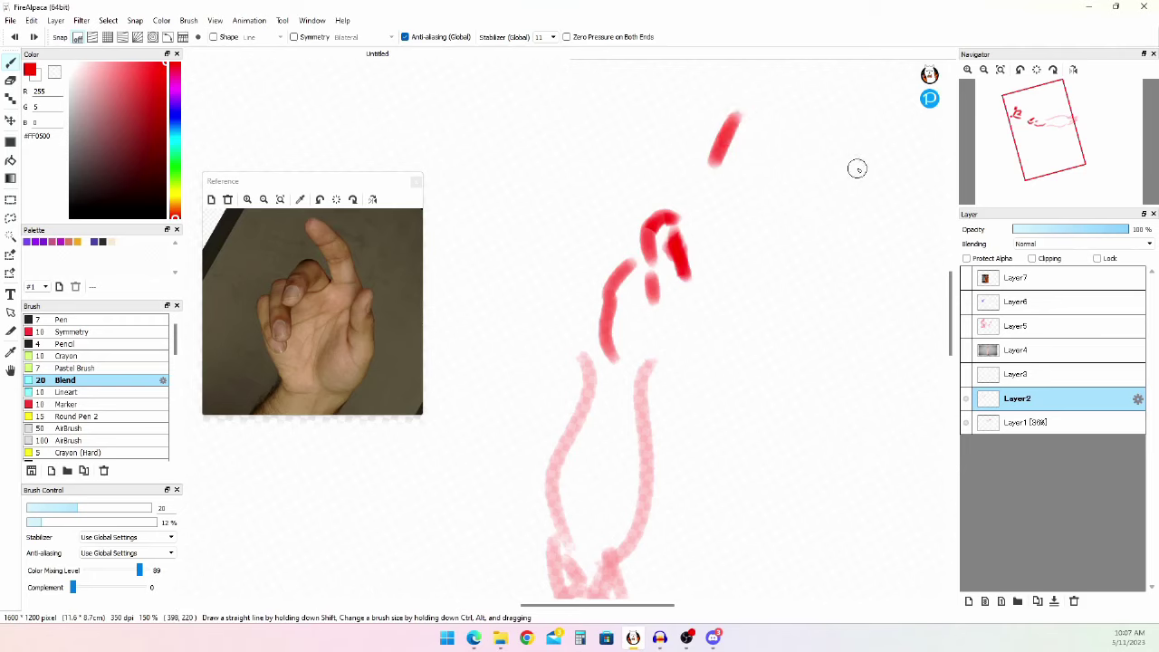
# - Sketch a short straight finger in red above the fingertip, divided into segments by joint lines
pyautogui.moveTo(749, 242)
pyautogui.mouseDown()
pyautogui.moveTo(776, 166)
pyautogui.moveTo(794, 188)
pyautogui.moveTo(738, 211)
pyautogui.moveTo(730, 158)
pyautogui.moveTo(746, 93)
pyautogui.moveTo(725, 138)
pyautogui.moveTo(722, 119)
pyautogui.moveTo(756, 116)
pyautogui.moveTo(772, 214)
pyautogui.moveTo(756, 118)
pyautogui.mouseUp()
pyautogui.hotkey('ctrl', 'z')
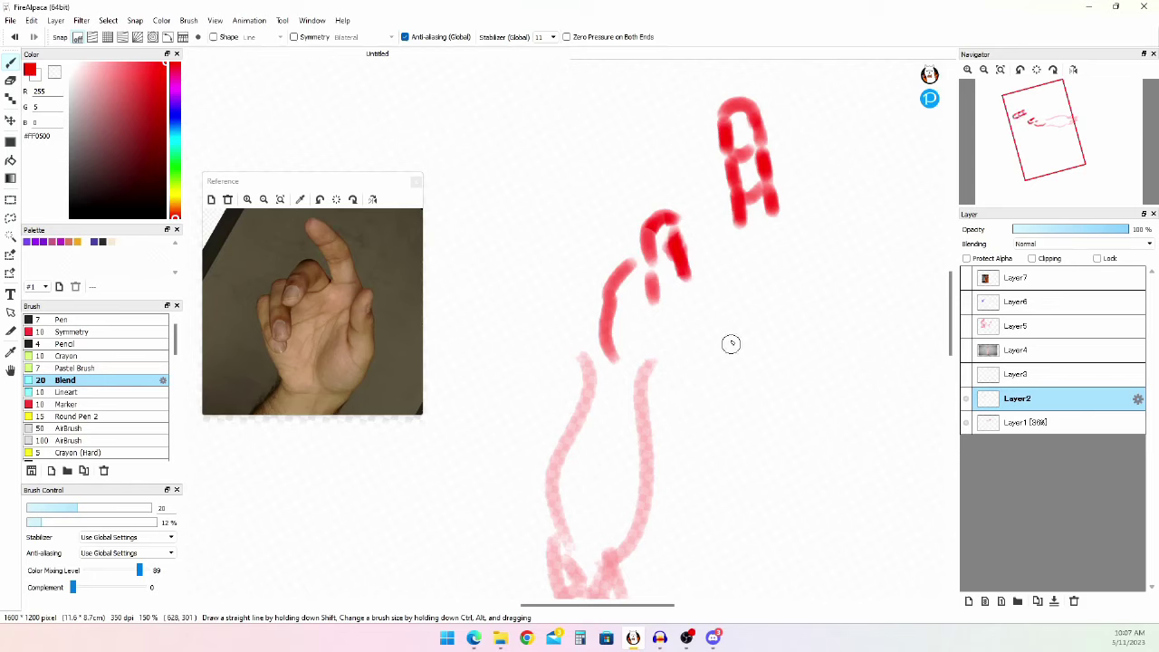
# - Sketch a second straight finger below the segmented one, with a rounded tip and its two long sides erased and redrawn
pyautogui.moveTo(732, 300); pyautogui.dragTo(733, 416)
pyautogui.moveTo(782, 300); pyautogui.dragTo(785, 422)
pyautogui.moveTo(730, 290)
pyautogui.mouseDown()
pyautogui.moveTo(788, 299)
pyautogui.moveTo(764, 263)
pyautogui.moveTo(784, 303)
pyautogui.mouseUp()
pyautogui.hotkey('ctrl', 'z')
pyautogui.press('e')
pyautogui.moveTo(732, 410); pyautogui.dragTo(727, 333)
pyautogui.moveTo(787, 419); pyautogui.dragTo(783, 332)
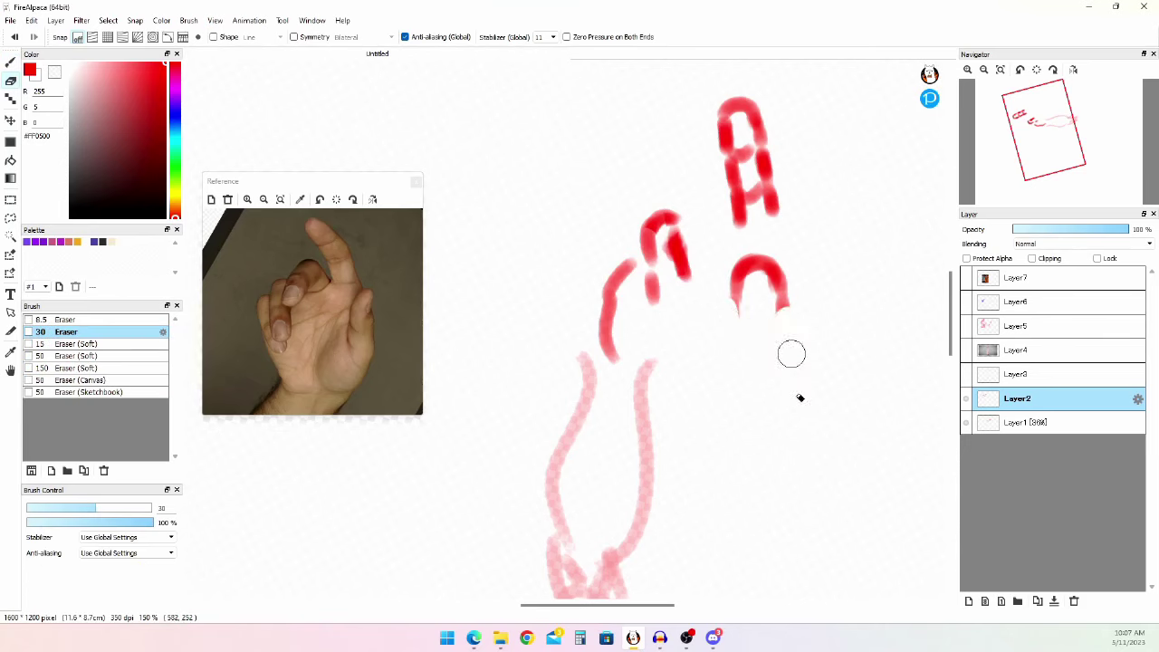
pyautogui.press('b')
pyautogui.moveTo(733, 281); pyautogui.dragTo(737, 337)
pyautogui.moveTo(769, 276); pyautogui.dragTo(786, 391)
pyautogui.moveTo(733, 313); pyautogui.dragTo(733, 368)
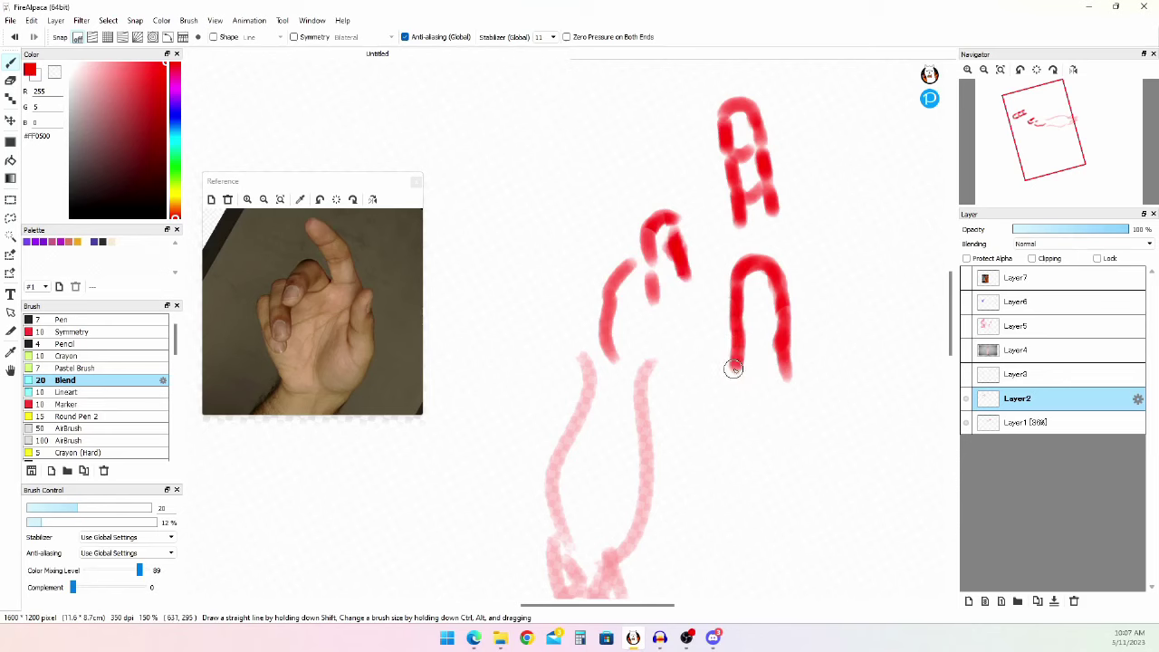
# - Try a wavier finger outline beside the second straight finger, undo it, and lengthen both sides of the straight finger
pyautogui.moveTo(847, 387)
pyautogui.mouseDown()
pyautogui.moveTo(846, 355)
pyautogui.moveTo(882, 293)
pyautogui.moveTo(899, 354)
pyautogui.mouseUp()
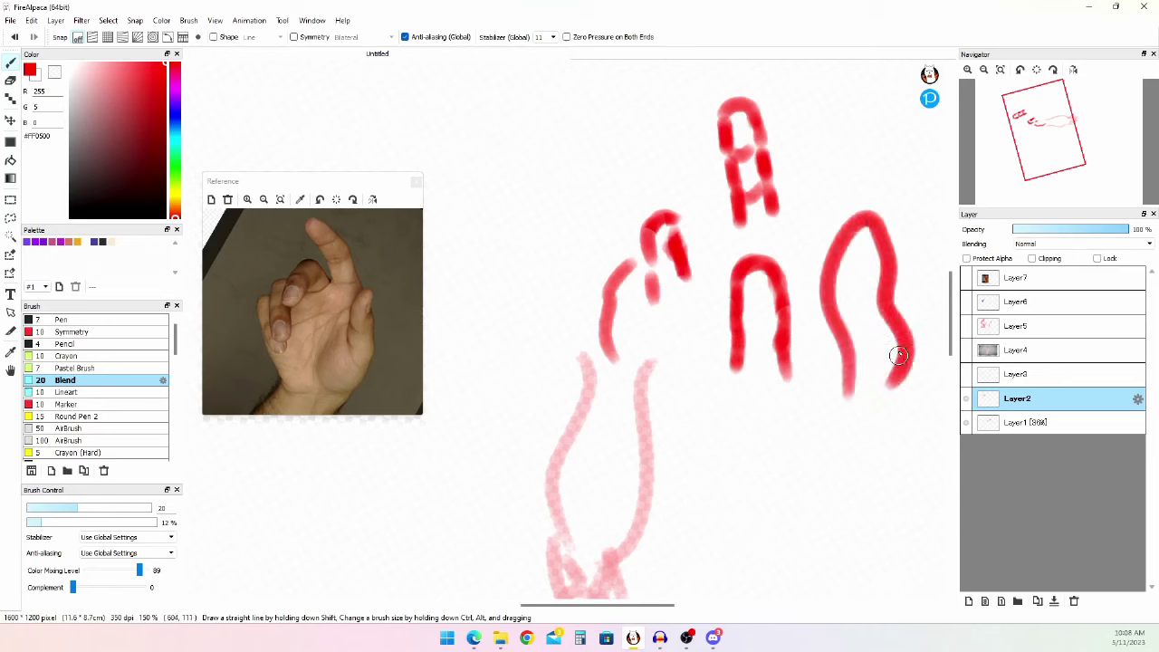
pyautogui.hotkey('ctrl', 'z')
pyautogui.moveTo(735, 344); pyautogui.dragTo(739, 410)
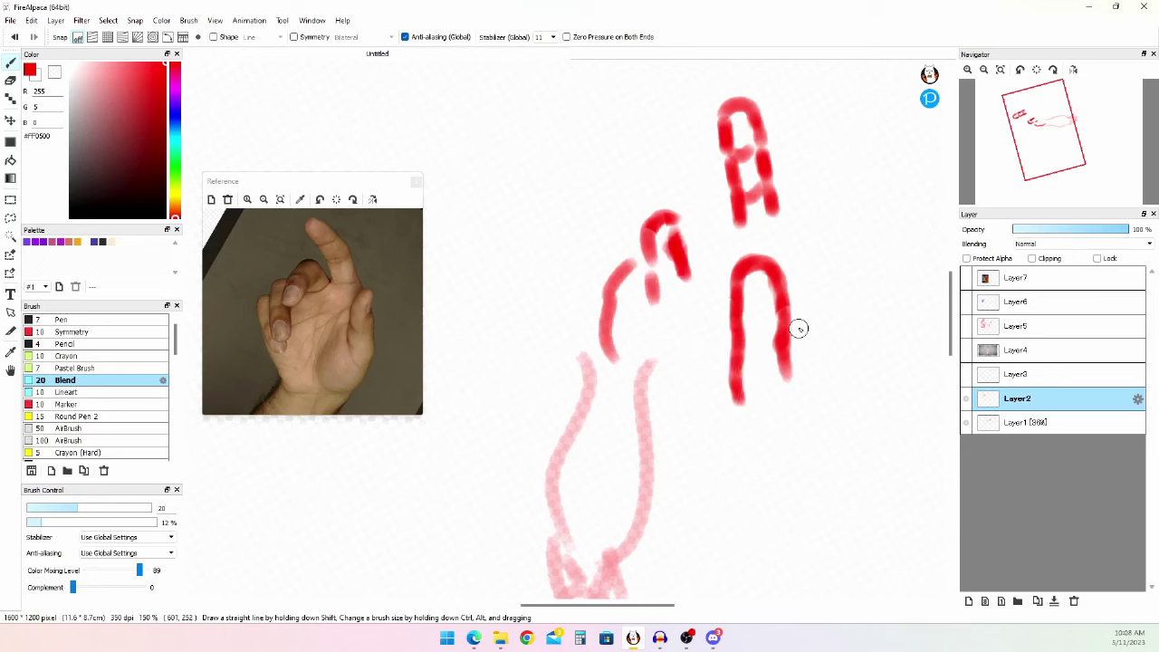
pyautogui.moveTo(786, 362); pyautogui.dragTo(786, 398)
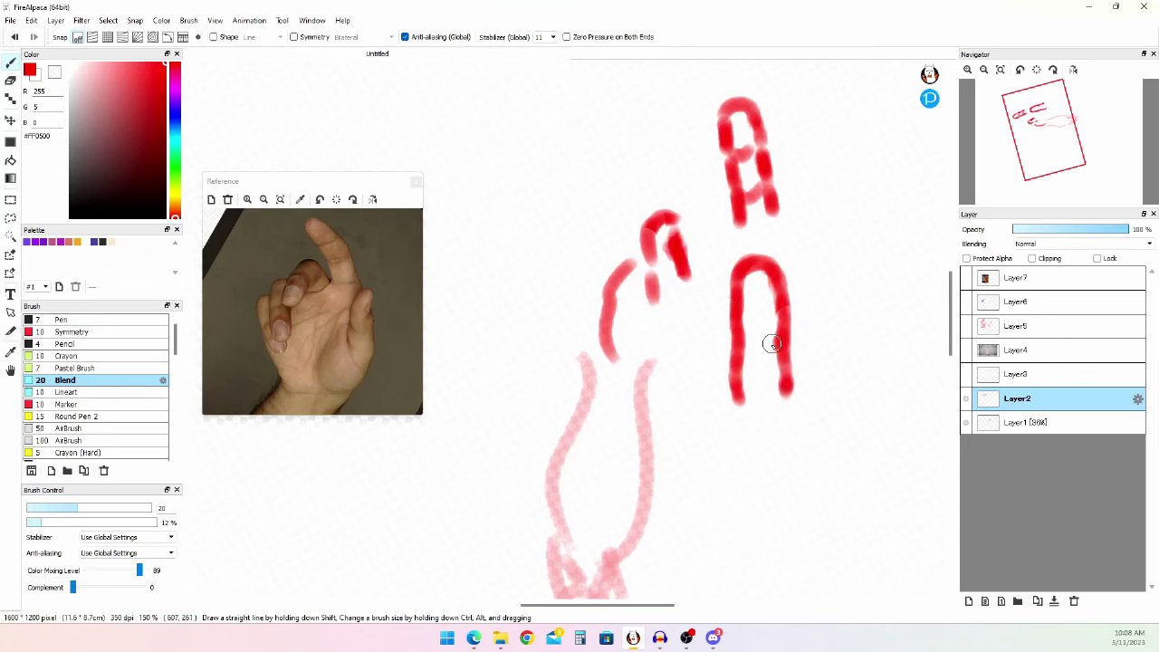
# - Try drawing a curved joint crease across the middle of the second straight finger, undoing each attempt
pyautogui.moveTo(750, 335)
pyautogui.mouseDown()
pyautogui.moveTo(779, 302)
pyautogui.moveTo(772, 337)
pyautogui.moveTo(783, 332)
pyautogui.mouseUp()
pyautogui.hotkey('ctrl', 'z')
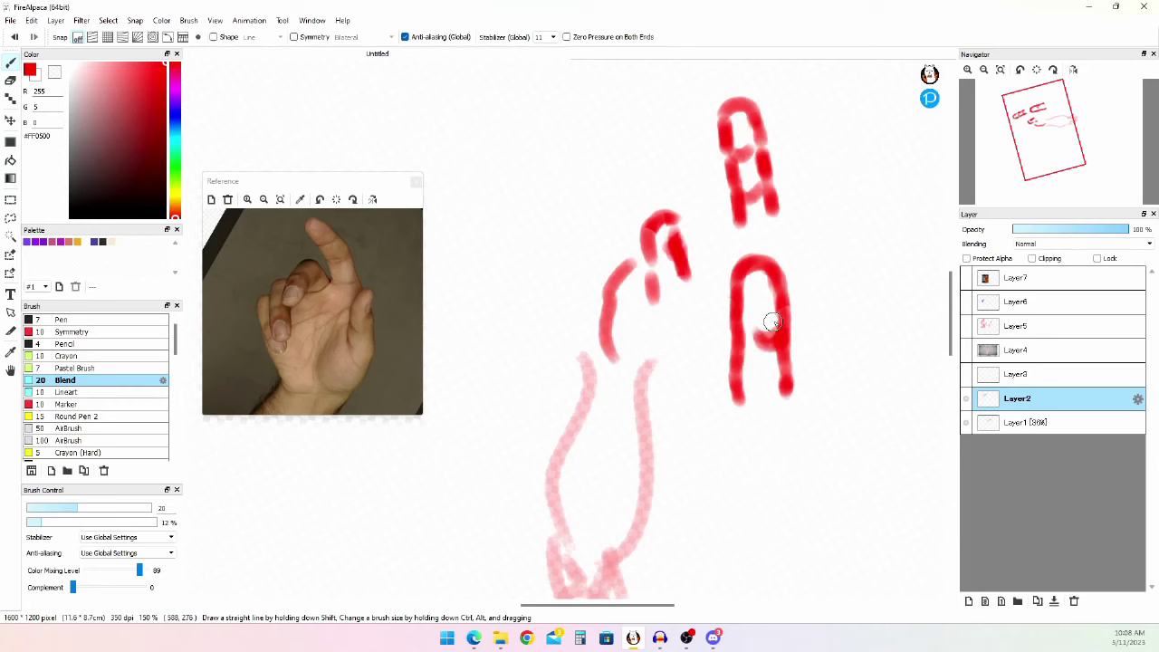
pyautogui.hotkey('ctrl', 'z')
pyautogui.hotkey('ctrl', 'z')
pyautogui.moveTo(787, 378); pyautogui.dragTo(789, 395)
pyautogui.moveTo(734, 317)
pyautogui.mouseDown()
pyautogui.moveTo(779, 302)
pyautogui.moveTo(745, 330)
pyautogui.moveTo(776, 332)
pyautogui.mouseUp()
pyautogui.hotkey('ctrl', 'z')
pyautogui.hotkey('ctrl', 'z')
pyautogui.hotkey('ctrl', 'z')
pyautogui.moveTo(742, 331); pyautogui.dragTo(768, 326)
pyautogui.hotkey('ctrl', 'z')
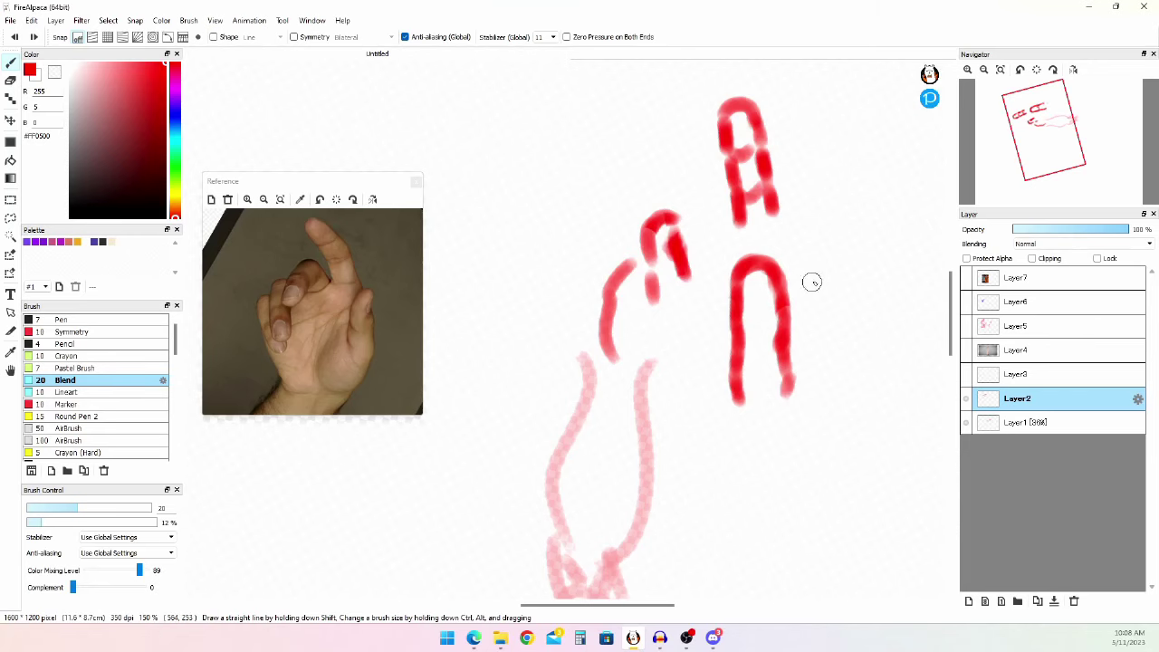
# - Try sketching a bent red finger with a rounded tip below the second straight finger
pyautogui.moveTo(710, 511); pyautogui.dragTo(715, 443)
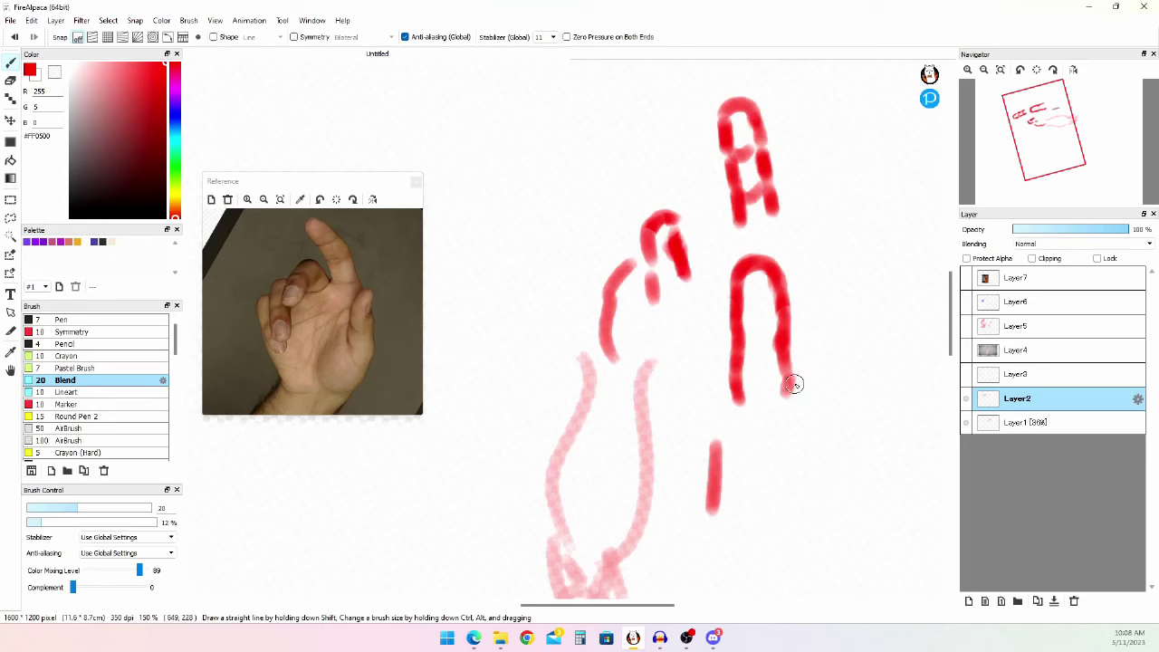
pyautogui.hotkey('ctrl', 'z')
pyautogui.moveTo(715, 532)
pyautogui.mouseDown()
pyautogui.moveTo(718, 468)
pyautogui.moveTo(752, 431)
pyautogui.moveTo(753, 485)
pyautogui.moveTo(734, 483)
pyautogui.moveTo(760, 487)
pyautogui.moveTo(751, 531)
pyautogui.mouseUp()
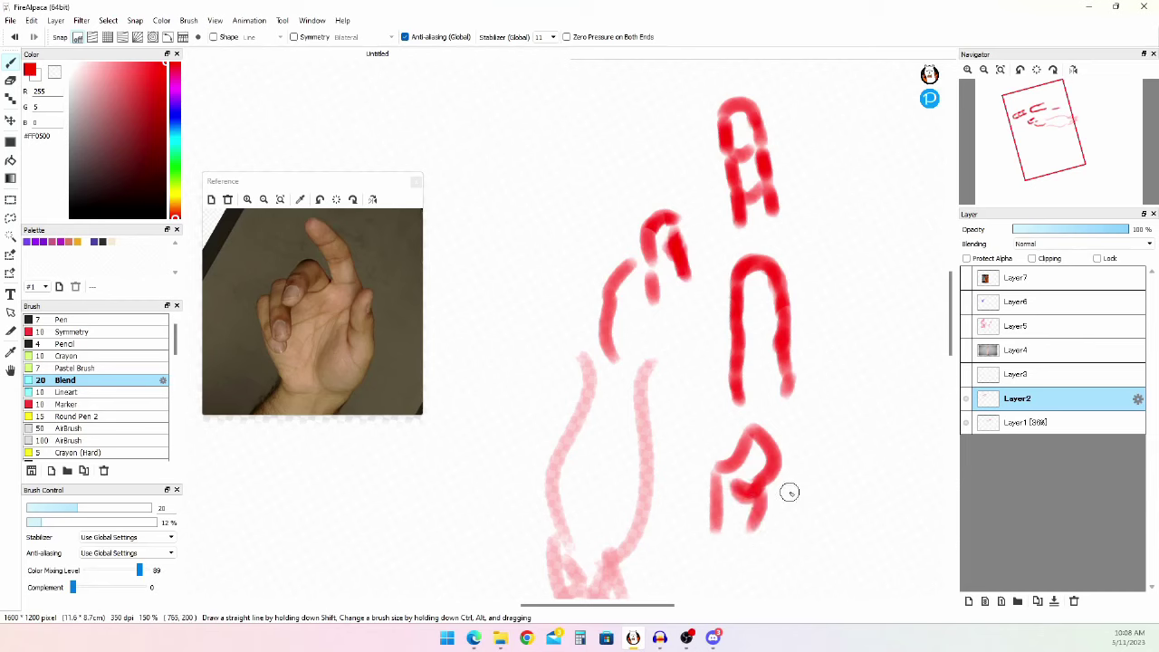
# - Undo the example finger sketches beside the hand and restore the thumb's outer edge strokes down to the palm
pyautogui.hotkey('ctrl', 'z')
pyautogui.hotkey('ctrl', 'z')
pyautogui.hotkey('ctrl', 'z')
pyautogui.hotkey('ctrl', 'z')
pyautogui.hotkey('ctrl', 'z')
pyautogui.hotkey('ctrl', 'z')
pyautogui.hotkey('ctrl', 'z')
pyautogui.hotkey('ctrl', 'z')
pyautogui.hotkey('ctrl', 'z')
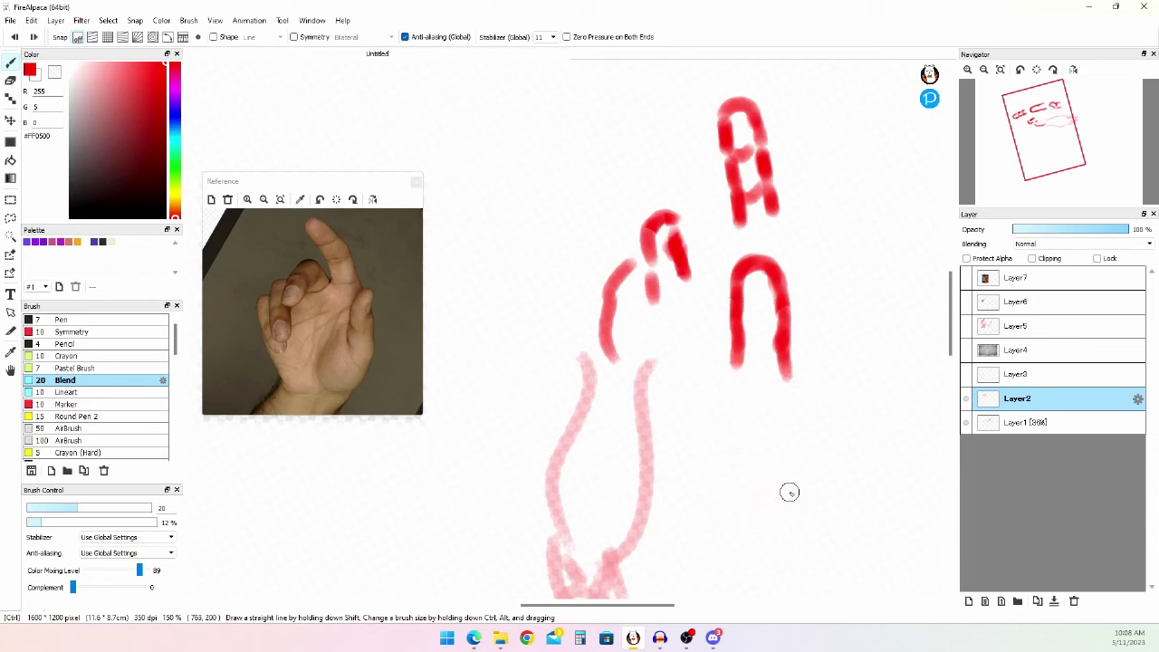
pyautogui.hotkey('ctrl', 'z')
pyautogui.hotkey('ctrl', 'z')
pyautogui.hotkey('ctrl', 'z')
pyautogui.hotkey('ctrl', 'z')
pyautogui.hotkey('ctrl', 'z')
pyautogui.hotkey('ctrl', 'z')
pyautogui.hotkey('ctrl', 'z')
pyautogui.hotkey('ctrl', 'z')
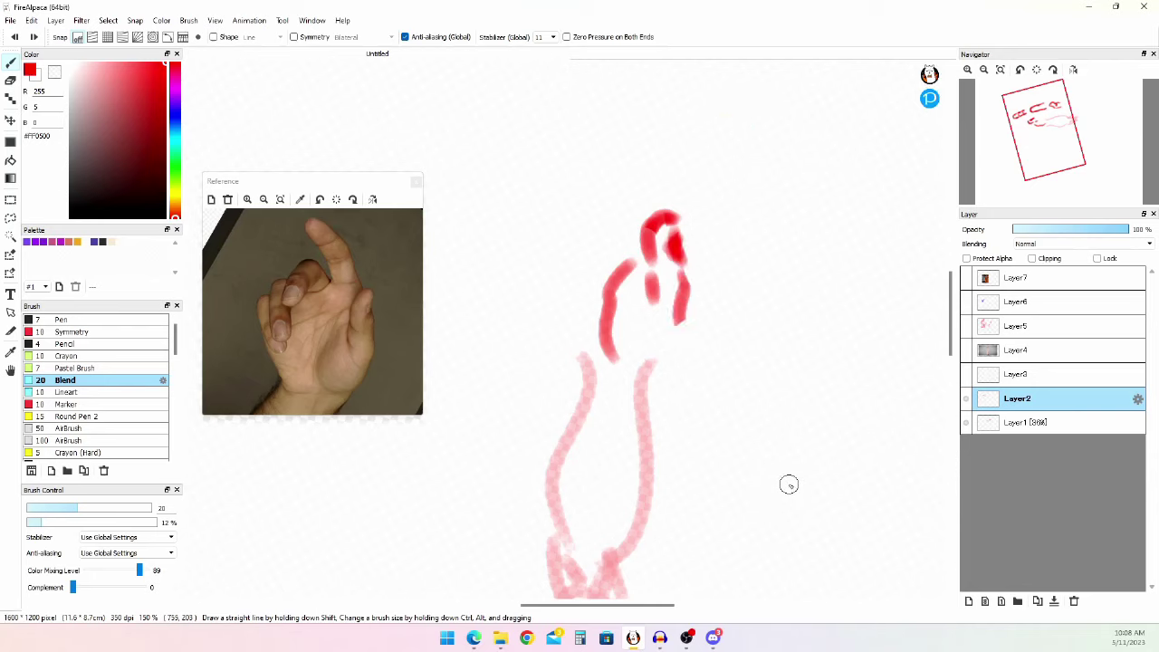
pyautogui.hotkey('ctrl', 'z')
pyautogui.hotkey('ctrl', 'y')
pyautogui.hotkey('ctrl', 'y')
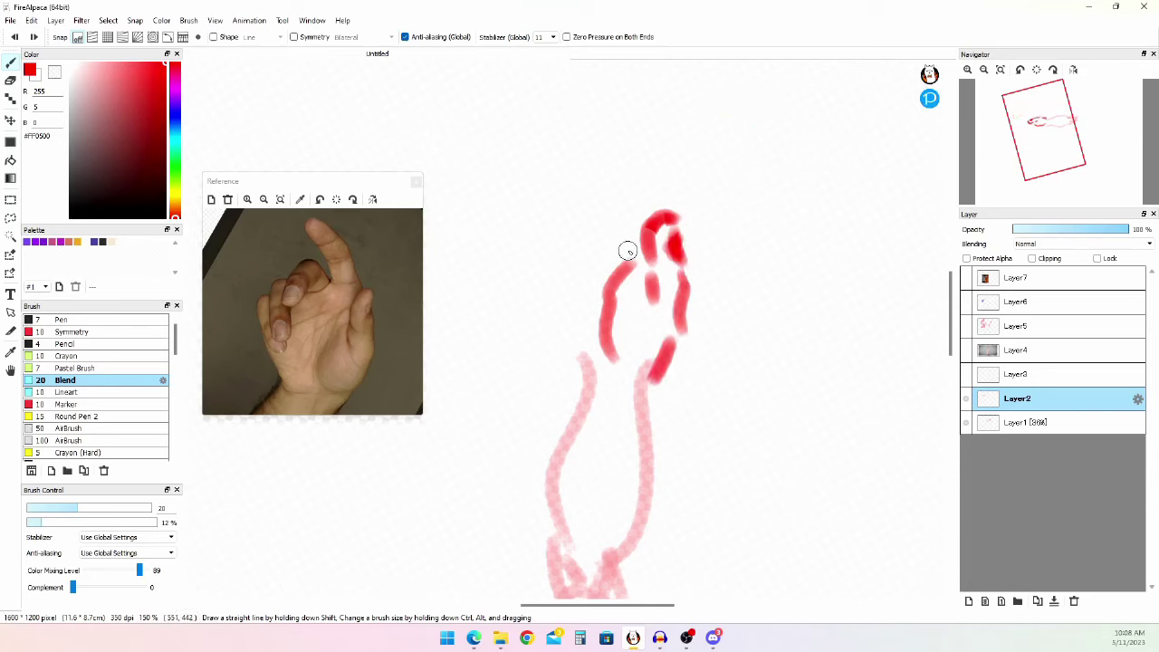
# - Shorten the curved stroke beside the thumb with the eraser and draw the palm's opposite outer edge above the wrist
pyautogui.press('e')
pyautogui.moveTo(624, 241)
pyautogui.mouseDown()
pyautogui.moveTo(612, 381)
pyautogui.moveTo(619, 281)
pyautogui.moveTo(638, 290)
pyautogui.moveTo(604, 357)
pyautogui.moveTo(639, 300)
pyautogui.mouseUp()
pyautogui.press('b')
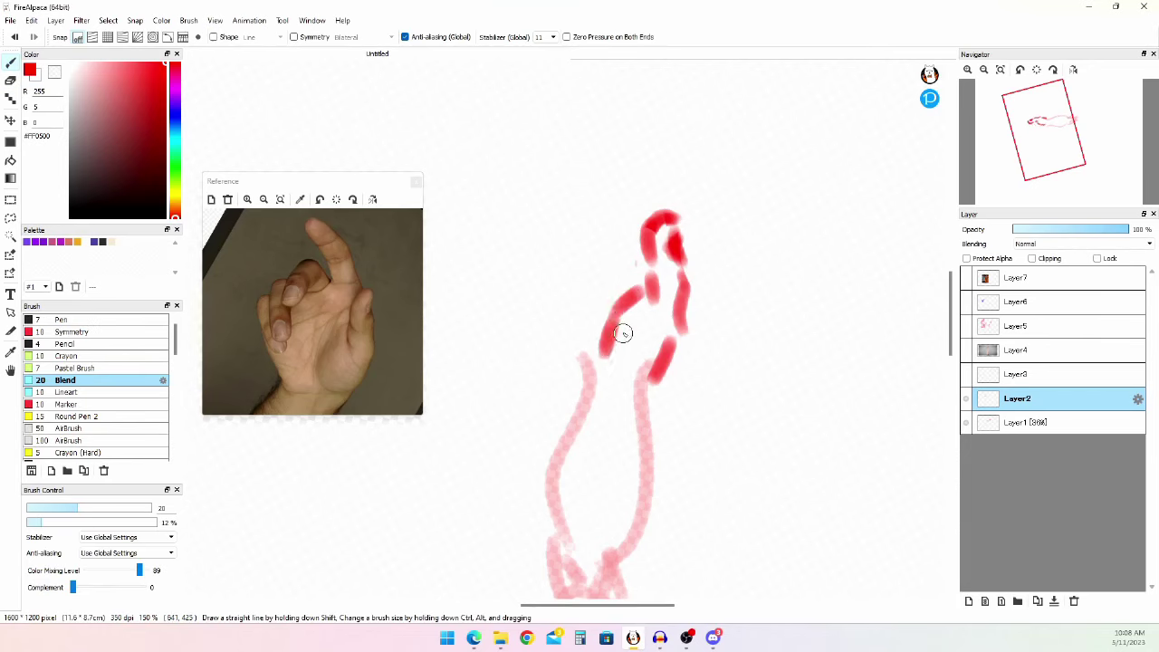
pyautogui.hotkey('ctrl', 'z')
pyautogui.moveTo(570, 330)
pyautogui.mouseDown()
pyautogui.moveTo(583, 360)
pyautogui.moveTo(553, 309)
pyautogui.mouseUp()
pyautogui.hotkey('ctrl', 'z')
pyautogui.press('e')
pyautogui.click(634, 263)
# - Sketch the curled fingers as short red strokes above the palm and add a slanted line for the raised index finger
pyautogui.press('b')
pyautogui.press('n')
pyautogui.press('b')
pyautogui.moveTo(628, 222)
pyautogui.mouseDown()
pyautogui.moveTo(616, 205)
pyautogui.moveTo(577, 255)
pyautogui.moveTo(595, 298)
pyautogui.moveTo(615, 281)
pyautogui.moveTo(582, 279)
pyautogui.moveTo(629, 258)
pyautogui.moveTo(614, 236)
pyautogui.moveTo(628, 218)
pyautogui.moveTo(631, 227)
pyautogui.moveTo(616, 191)
pyautogui.moveTo(629, 196)
pyautogui.mouseUp()
pyautogui.hotkey('ctrl', 'z')
pyautogui.hotkey('ctrl', 'z')
pyautogui.press('e')
pyautogui.press('b')
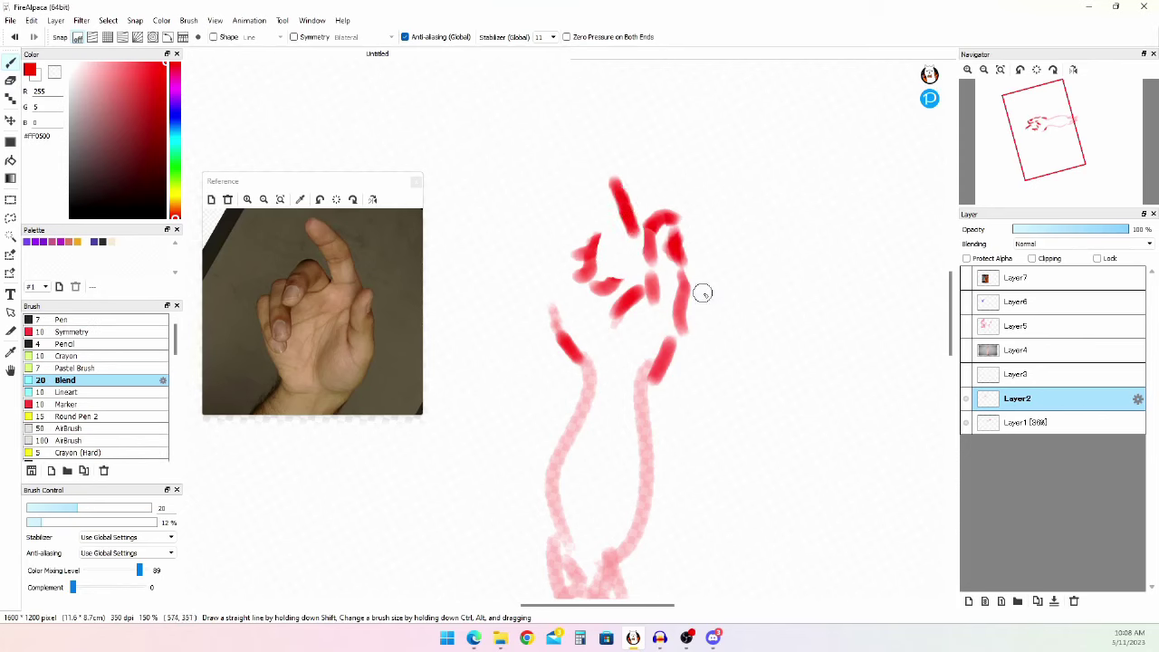
# - Draw a wavy M-shaped red line beside the hand, showing two rounded fingers with a U-shaped gap between them
pyautogui.moveTo(758, 240); pyautogui.dragTo(768, 213)
pyautogui.hotkey('ctrl', 'z')
pyautogui.moveTo(765, 224)
pyautogui.mouseDown()
pyautogui.moveTo(794, 221)
pyautogui.moveTo(798, 165)
pyautogui.moveTo(819, 210)
pyautogui.moveTo(759, 220)
pyautogui.moveTo(745, 166)
pyautogui.moveTo(723, 164)
pyautogui.moveTo(735, 250)
pyautogui.mouseUp()
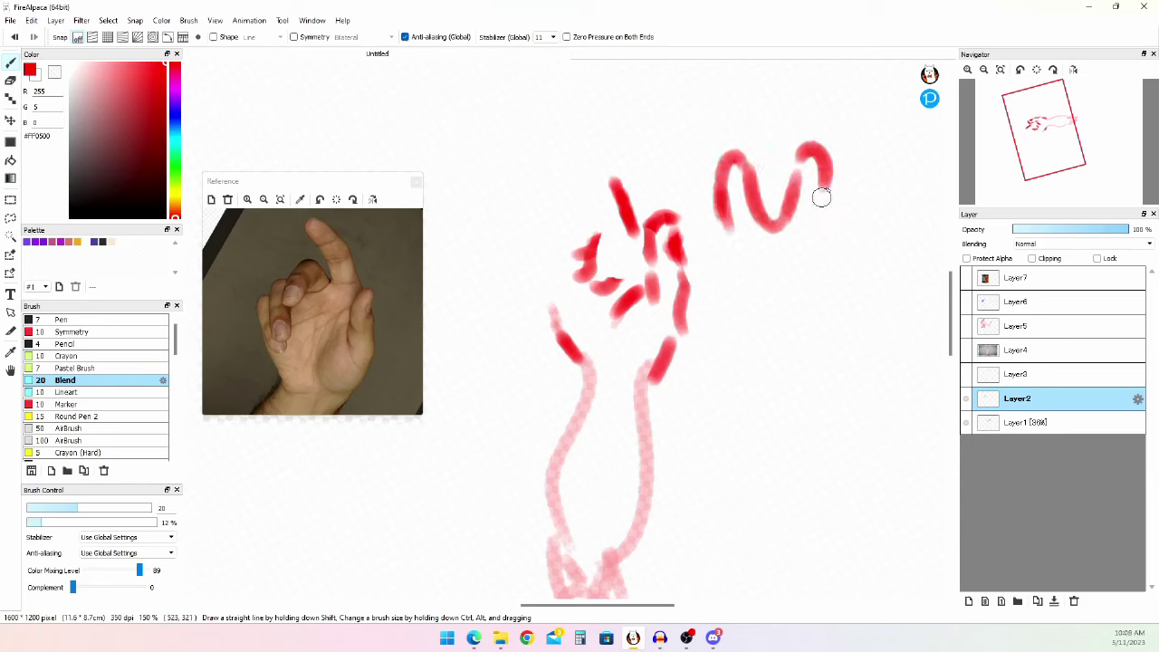
pyautogui.moveTo(825, 159); pyautogui.dragTo(822, 243)
pyautogui.moveTo(766, 111); pyautogui.dragTo(769, 188)
pyautogui.hotkey('ctrl', 'z')
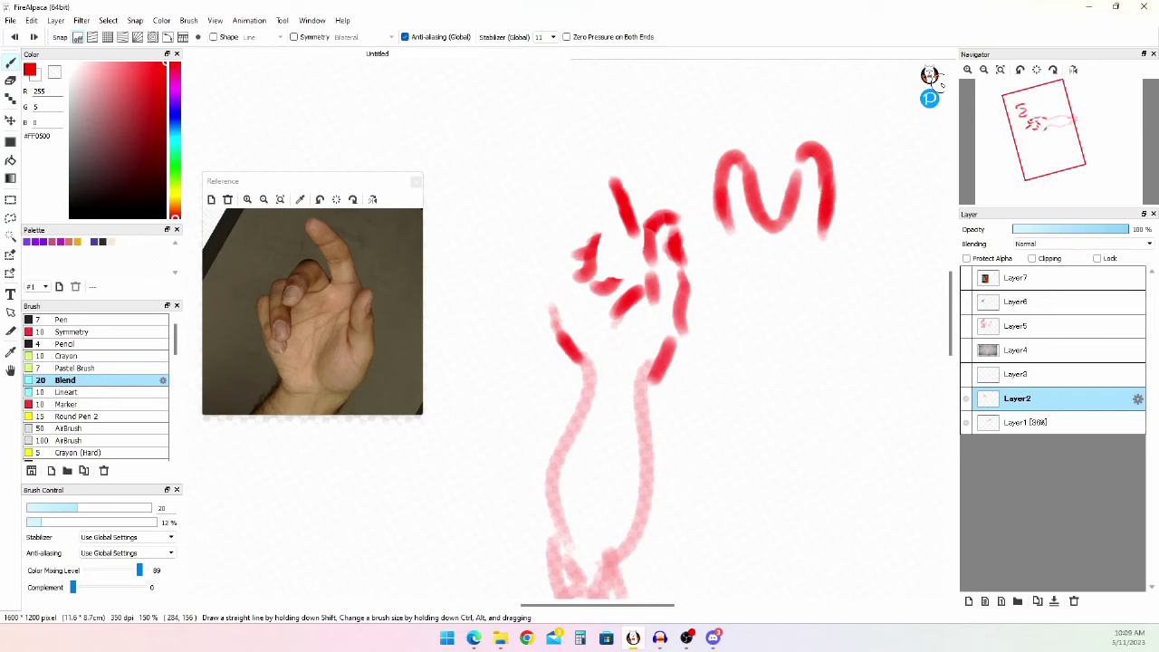
# - Try sketching two filled red ovals joined by curved strokes, with an arc of dashes extending beyond them and erased gaps between
pyautogui.moveTo(739, 388)
pyautogui.mouseDown()
pyautogui.moveTo(767, 394)
pyautogui.moveTo(800, 376)
pyautogui.moveTo(856, 422)
pyautogui.moveTo(825, 389)
pyautogui.moveTo(847, 412)
pyautogui.mouseUp()
pyautogui.moveTo(776, 406)
pyautogui.mouseDown()
pyautogui.moveTo(749, 397)
pyautogui.moveTo(781, 407)
pyautogui.mouseUp()
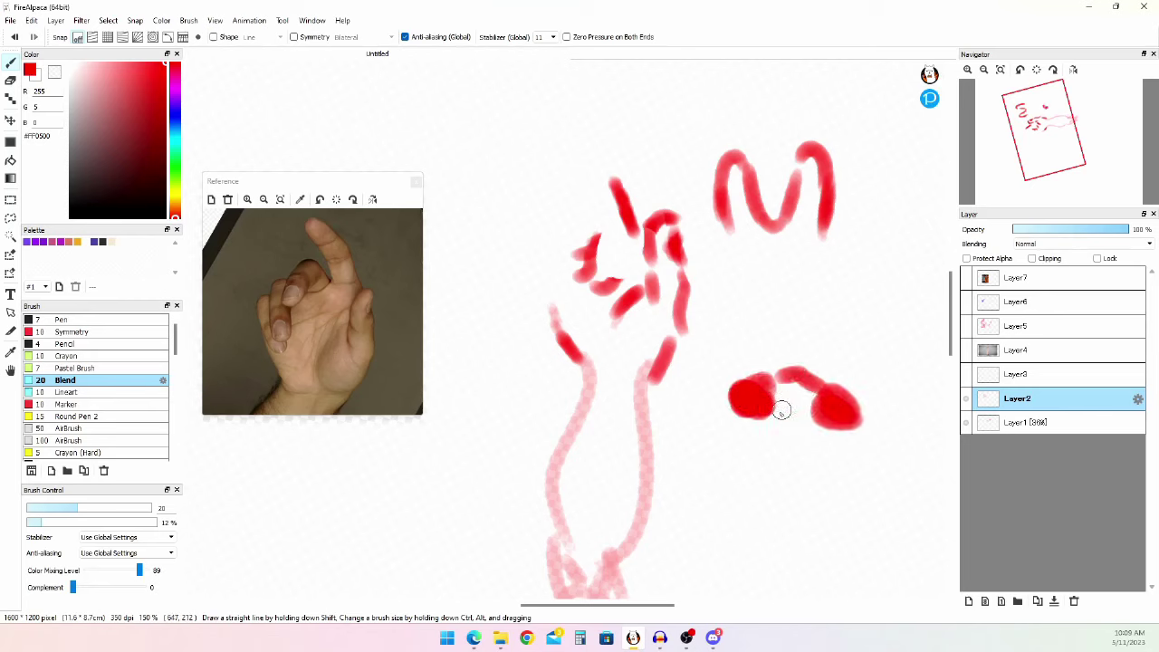
pyautogui.moveTo(731, 464); pyautogui.dragTo(740, 441)
pyautogui.hotkey('ctrl', 'z')
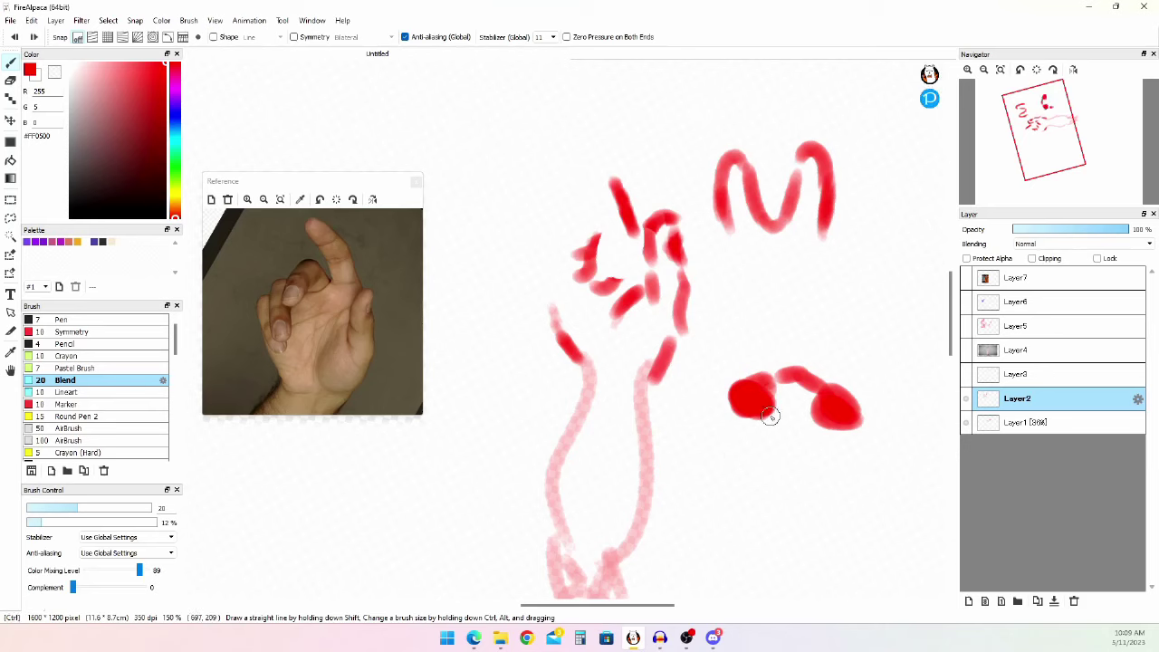
pyautogui.moveTo(769, 396)
pyautogui.mouseDown()
pyautogui.moveTo(854, 413)
pyautogui.moveTo(834, 421)
pyautogui.mouseUp()
pyautogui.moveTo(751, 378)
pyautogui.mouseDown()
pyautogui.moveTo(858, 349)
pyautogui.moveTo(909, 435)
pyautogui.mouseUp()
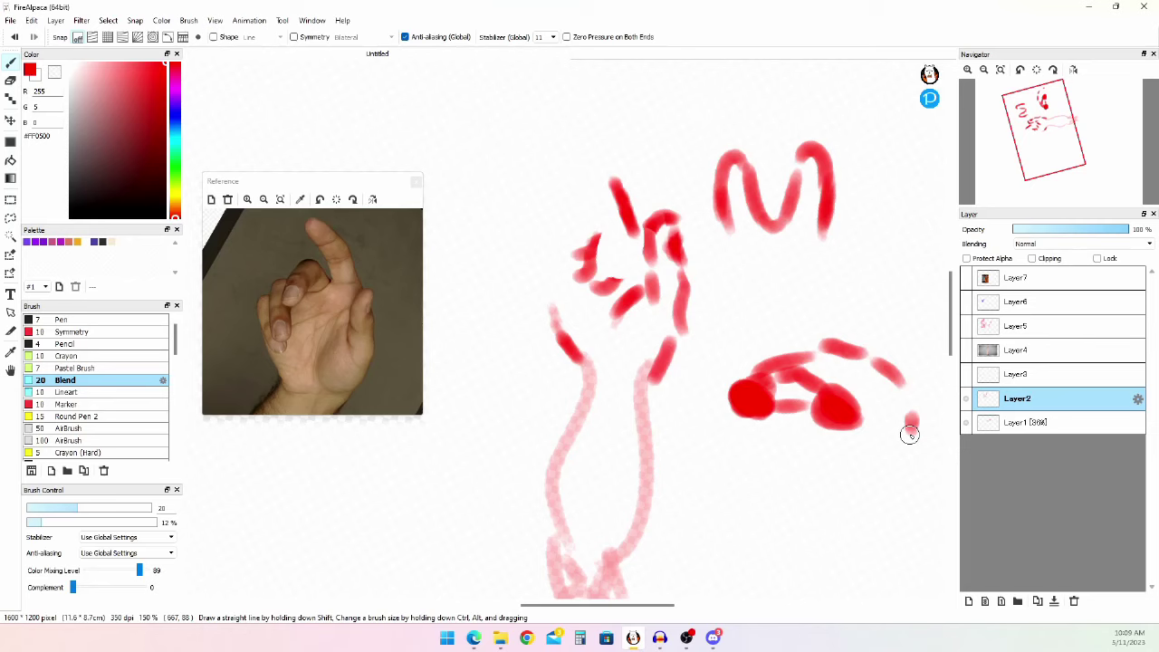
pyautogui.press('e')
pyautogui.moveTo(788, 397)
pyautogui.mouseDown()
pyautogui.moveTo(805, 395)
pyautogui.moveTo(820, 414)
pyautogui.moveTo(835, 407)
pyautogui.mouseUp()
pyautogui.press('b')
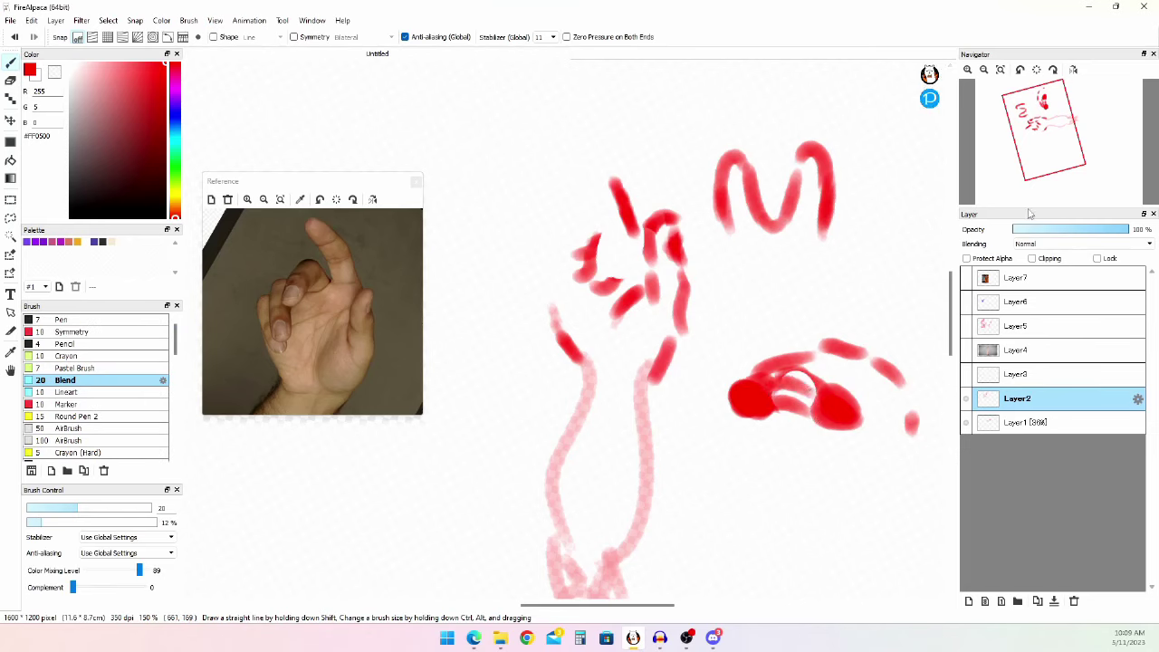
# - Undo the dashed arc and inner erasing, and erase the remaining ovals and connecting strokes below the M-shaped line
pyautogui.moveTo(1041, 194)
pyautogui.hotkey('ctrl', 'z')
pyautogui.hotkey('ctrl', 'z')
pyautogui.hotkey('ctrl', 'z')
pyautogui.hotkey('ctrl', 'z')
pyautogui.hotkey('ctrl', 'z')
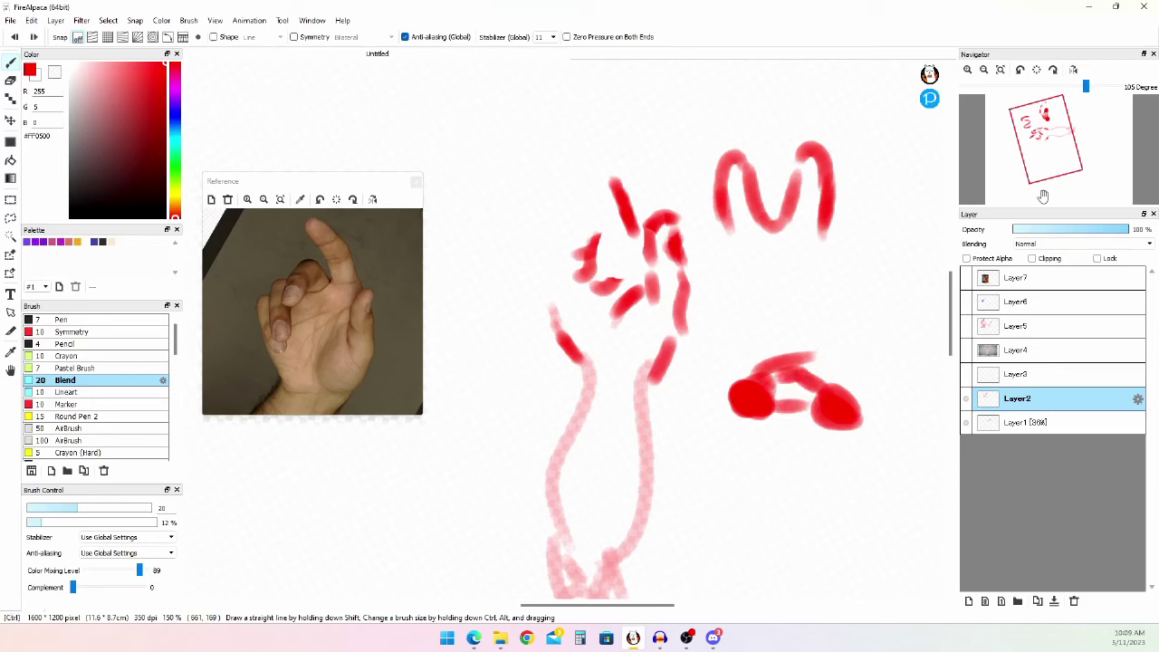
pyautogui.press('e')
pyautogui.moveTo(741, 398); pyautogui.dragTo(841, 381)
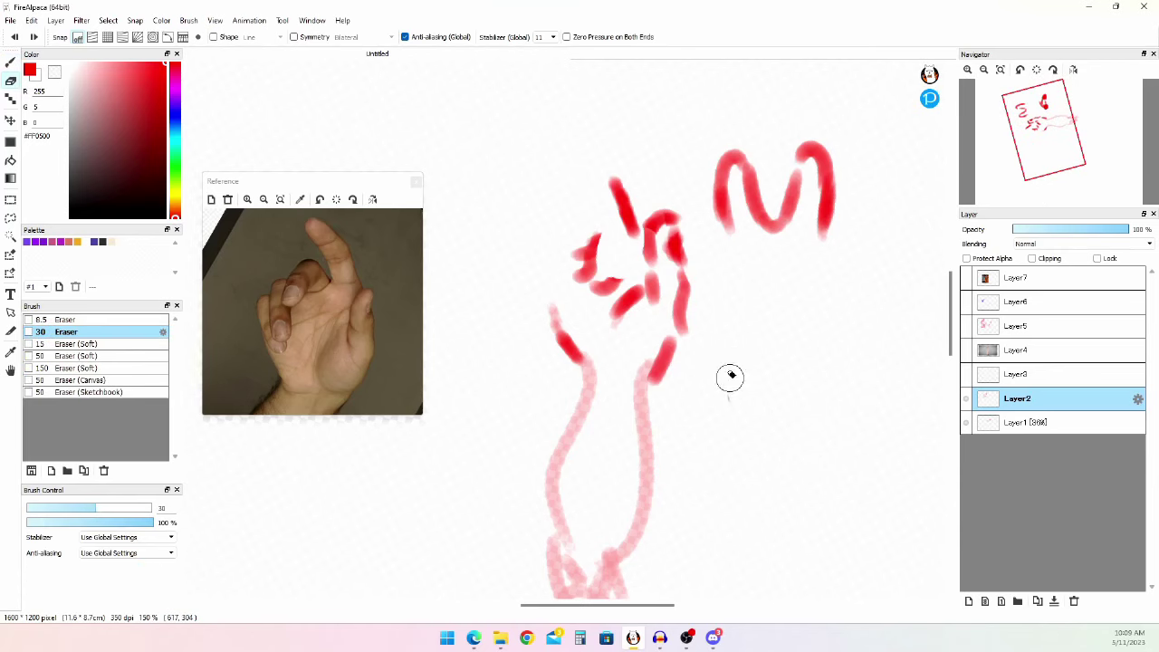
# - Try drawing a row of four tight red finger loops below the M-shaped line, and undo it
pyautogui.press('b')
pyautogui.moveTo(740, 418)
pyautogui.mouseDown()
pyautogui.moveTo(846, 414)
pyautogui.moveTo(866, 429)
pyautogui.mouseUp()
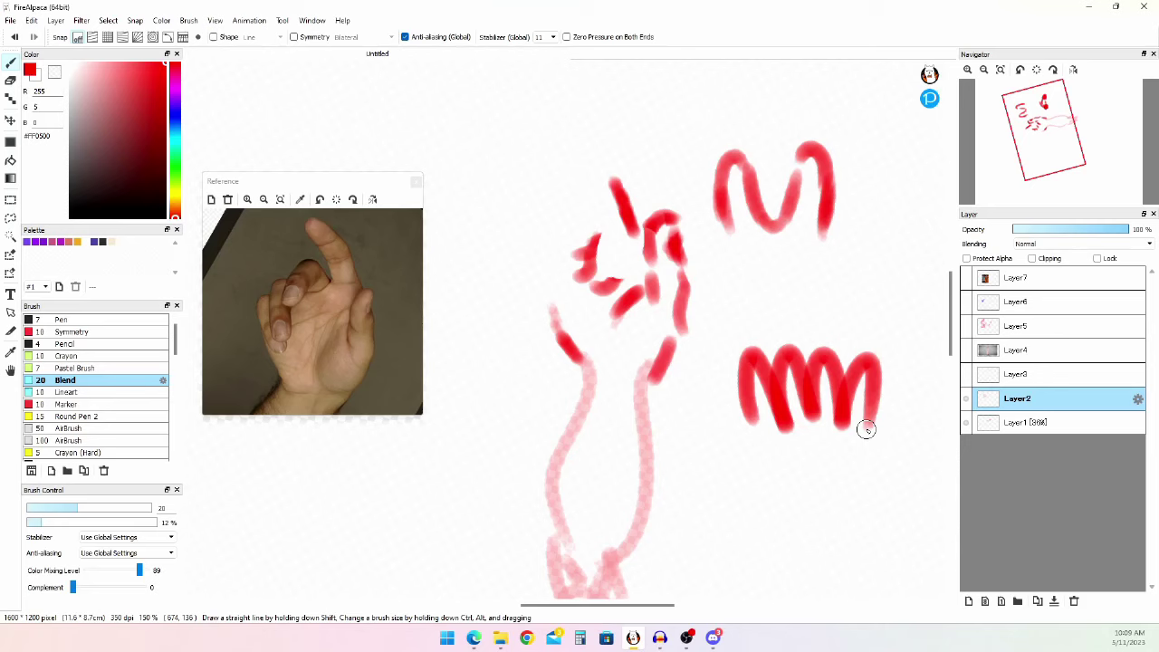
pyautogui.moveTo(1144, 107)
pyautogui.hotkey('ctrl', 'z')
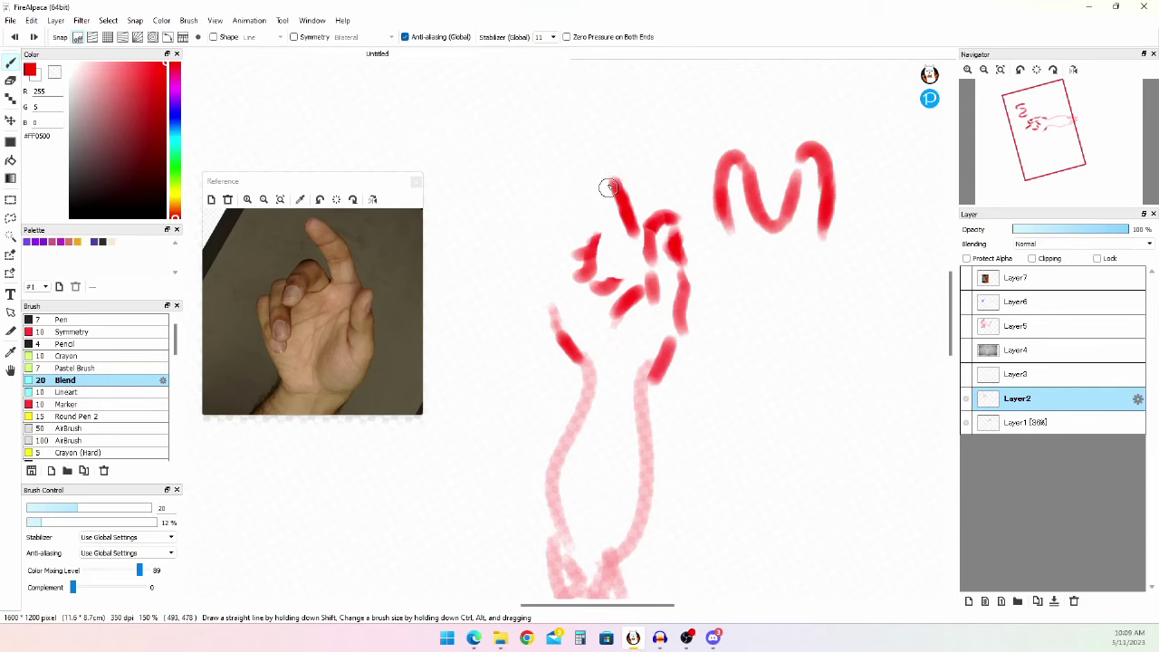
# - Erase the raised index finger line, the curled finger strokes and the upper part of the thumb
pyautogui.press('e')
pyautogui.moveTo(599, 173); pyautogui.dragTo(623, 235)
pyautogui.press('u')
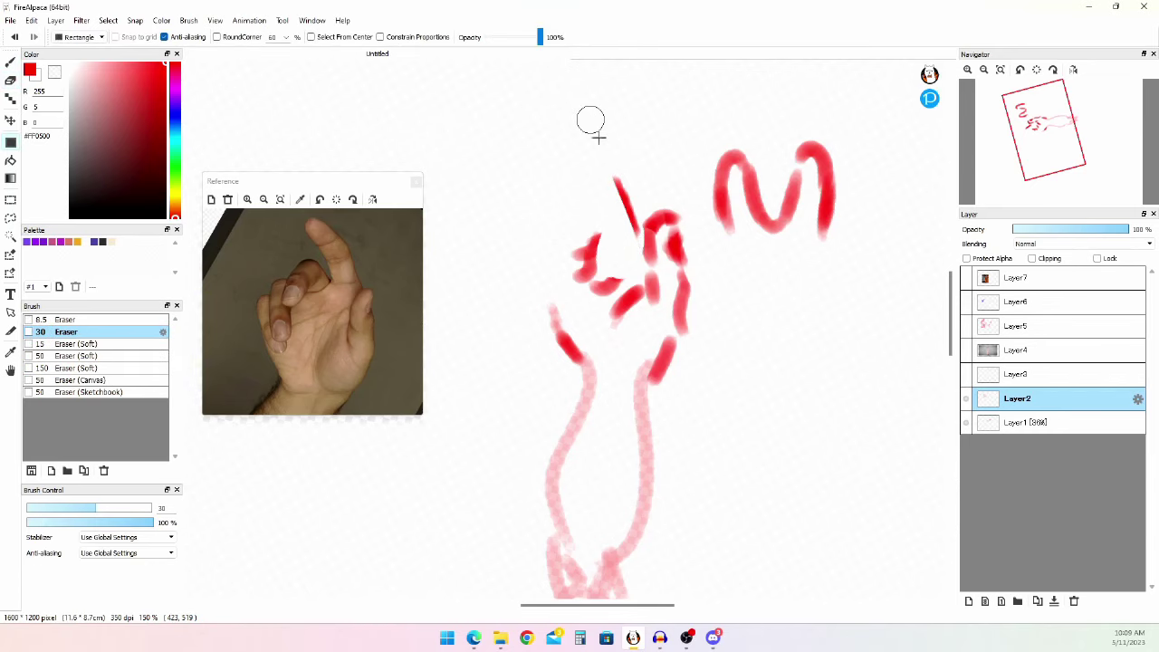
pyautogui.press('e')
pyautogui.moveTo(610, 165)
pyautogui.mouseDown()
pyautogui.moveTo(622, 189)
pyautogui.moveTo(619, 163)
pyautogui.mouseUp()
pyautogui.press('u')
pyautogui.press('b')
pyautogui.press('e')
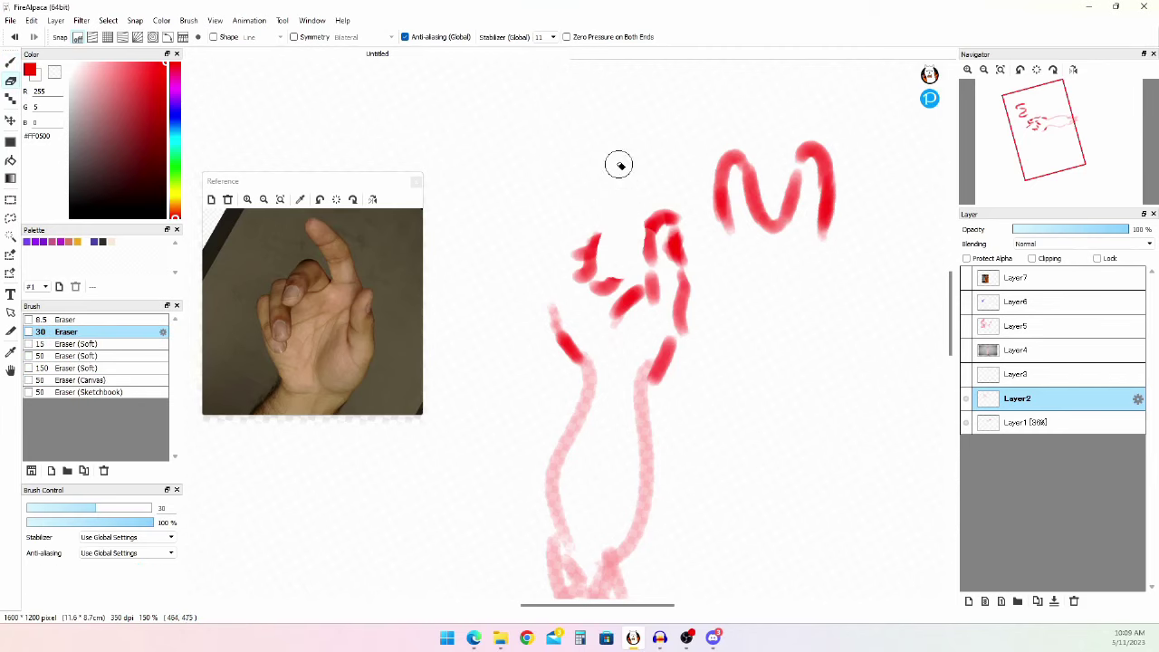
pyautogui.press('b')
pyautogui.press('e')
pyautogui.moveTo(633, 225)
pyautogui.mouseDown()
pyautogui.moveTo(582, 241)
pyautogui.moveTo(603, 251)
pyautogui.mouseUp()
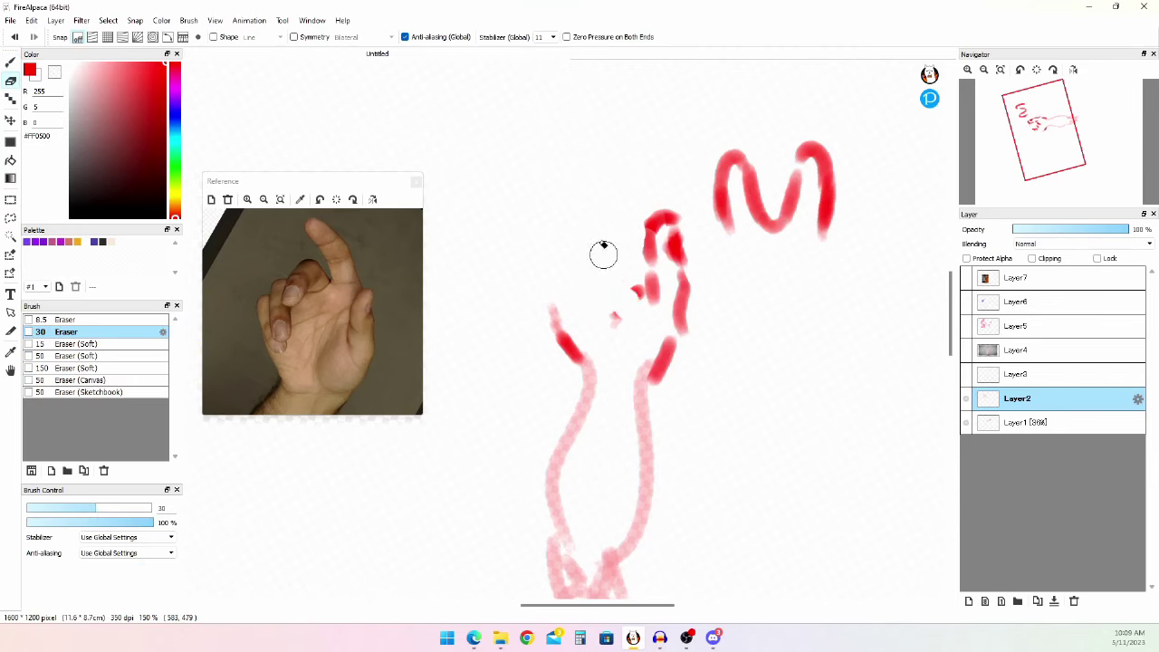
pyautogui.moveTo(660, 288)
pyautogui.mouseDown()
pyautogui.moveTo(670, 227)
pyautogui.moveTo(639, 246)
pyautogui.moveTo(678, 242)
pyautogui.moveTo(637, 256)
pyautogui.mouseUp()
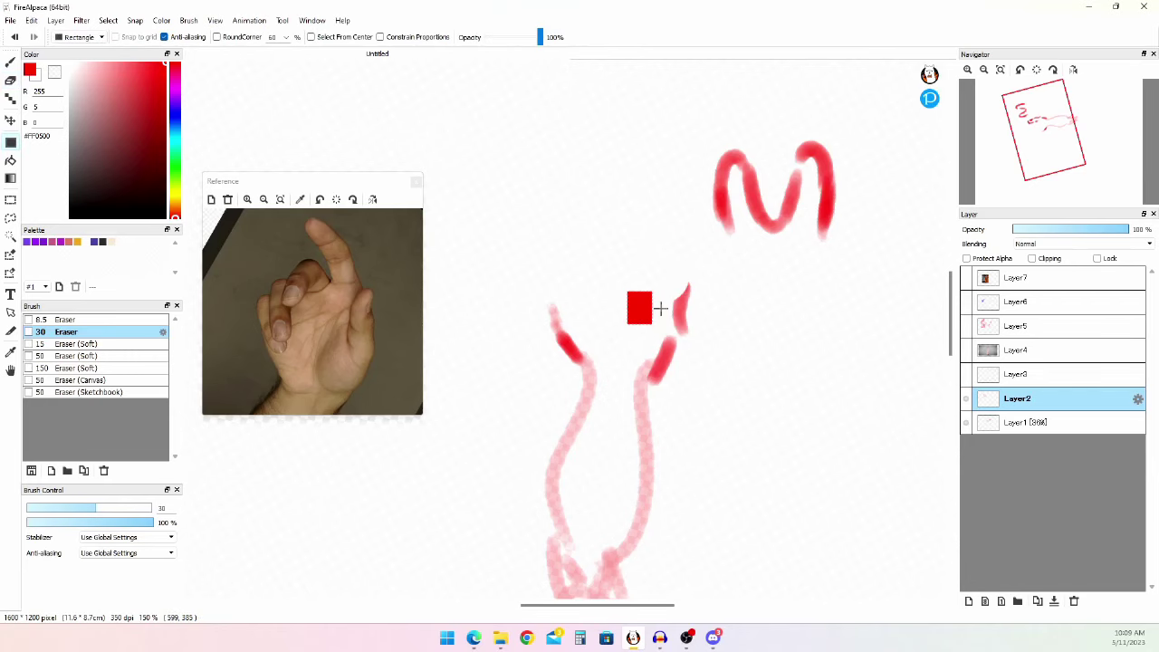
# - Redraw the thumb in red as a leaning shape with a rounded tip and a short crease at its base
pyautogui.press('b')
pyautogui.moveTo(651, 300)
pyautogui.mouseDown()
pyautogui.moveTo(629, 313)
pyautogui.moveTo(679, 250)
pyautogui.moveTo(693, 263)
pyautogui.mouseUp()
pyautogui.press('e')
pyautogui.moveTo(671, 248)
pyautogui.mouseDown()
pyautogui.moveTo(688, 226)
pyautogui.moveTo(673, 260)
pyautogui.moveTo(703, 255)
pyautogui.mouseUp()
pyautogui.press('u')
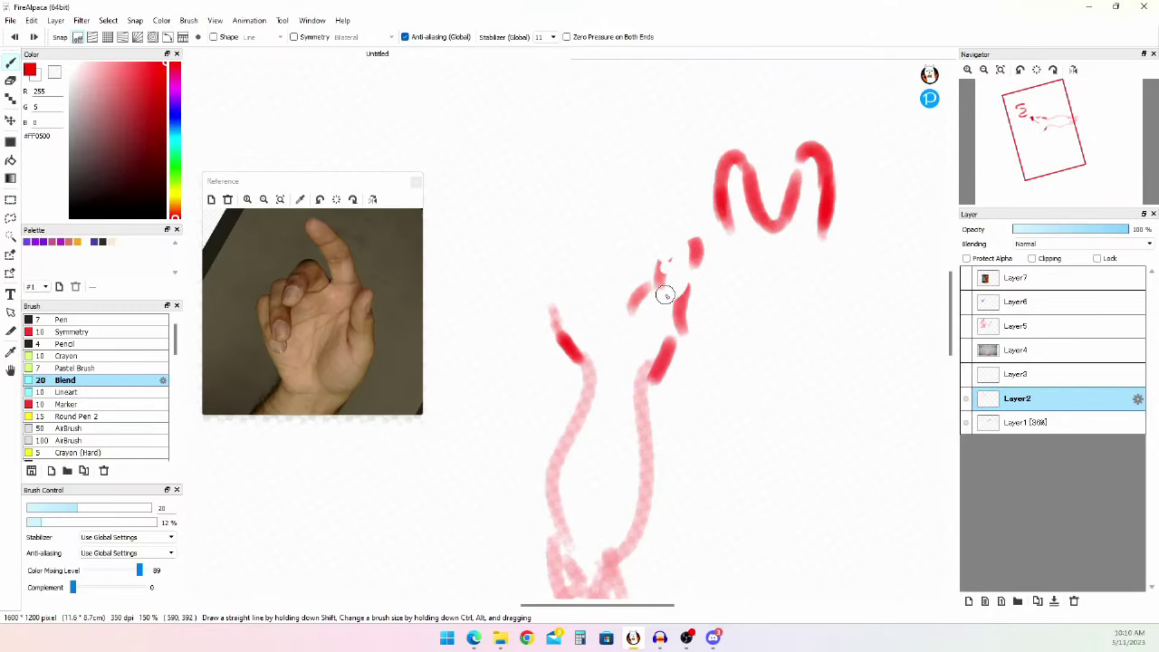
pyautogui.moveTo(665, 295)
pyautogui.mouseDown()
pyautogui.moveTo(694, 244)
pyautogui.moveTo(667, 259)
pyautogui.moveTo(683, 304)
pyautogui.mouseUp()
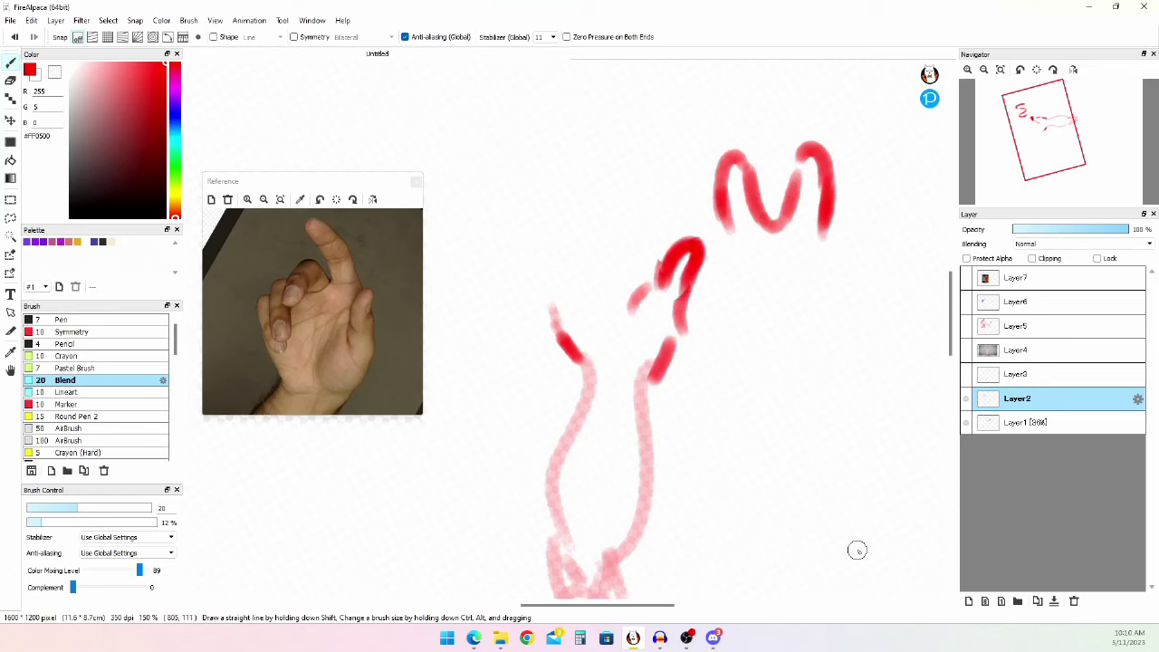
# - Sketch the raised index finger in segments above the palm and the overlapping curled fingers beside it, erasing and redrawing strokes
pyautogui.moveTo(667, 238)
pyautogui.mouseDown()
pyautogui.moveTo(665, 226)
pyautogui.moveTo(665, 238)
pyautogui.mouseUp()
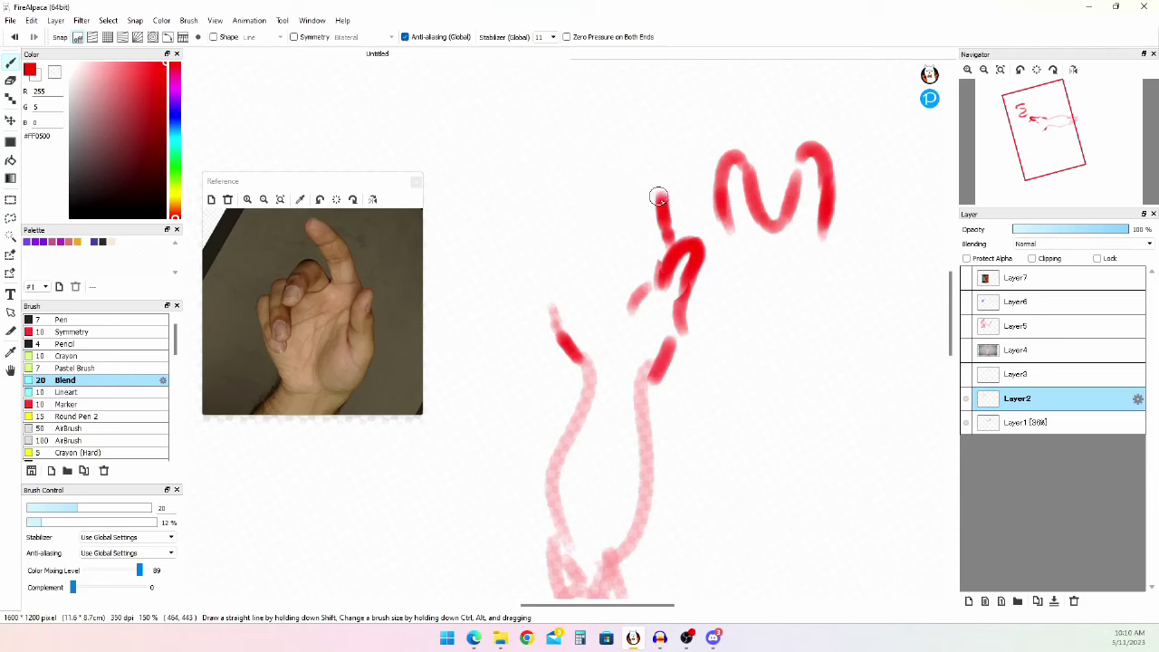
pyautogui.moveTo(659, 195)
pyautogui.mouseDown()
pyautogui.moveTo(645, 147)
pyautogui.moveTo(644, 156)
pyautogui.moveTo(617, 123)
pyautogui.moveTo(599, 150)
pyautogui.moveTo(641, 172)
pyautogui.moveTo(608, 139)
pyautogui.moveTo(622, 179)
pyautogui.moveTo(612, 184)
pyautogui.moveTo(639, 239)
pyautogui.mouseUp()
pyautogui.hotkey('ctrl', 'z')
pyautogui.moveTo(611, 160)
pyautogui.mouseDown()
pyautogui.moveTo(637, 232)
pyautogui.moveTo(635, 191)
pyautogui.moveTo(604, 146)
pyautogui.moveTo(609, 113)
pyautogui.moveTo(590, 147)
pyautogui.moveTo(630, 150)
pyautogui.moveTo(637, 172)
pyautogui.moveTo(653, 172)
pyautogui.moveTo(587, 186)
pyautogui.moveTo(558, 289)
pyautogui.moveTo(562, 238)
pyautogui.moveTo(602, 217)
pyautogui.moveTo(535, 251)
pyautogui.moveTo(531, 294)
pyautogui.moveTo(571, 321)
pyautogui.mouseUp()
pyautogui.press('e')
pyautogui.press('b')
pyautogui.hotkey('ctrl', 'z')
pyautogui.press('e')
pyautogui.moveTo(629, 180)
pyautogui.mouseDown()
pyautogui.moveTo(610, 140)
pyautogui.moveTo(621, 118)
pyautogui.moveTo(616, 146)
pyautogui.moveTo(618, 126)
pyautogui.moveTo(632, 156)
pyautogui.moveTo(631, 115)
pyautogui.moveTo(630, 152)
pyautogui.mouseUp()
pyautogui.press('b')
pyautogui.press('e')
pyautogui.press('b')
pyautogui.hotkey('ctrl', 'z')
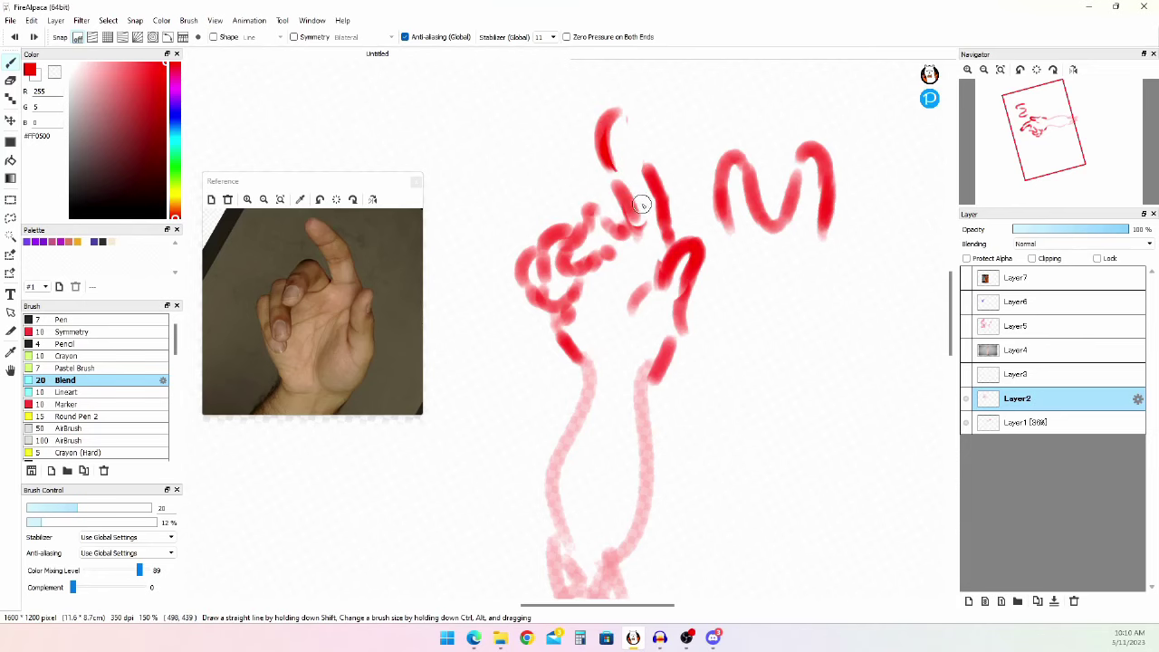
# - Add a new layer and draw a bent finger in blue (#0011FF) over the curled fingers
pyautogui.click(968, 600)
pyautogui.click(175, 118)
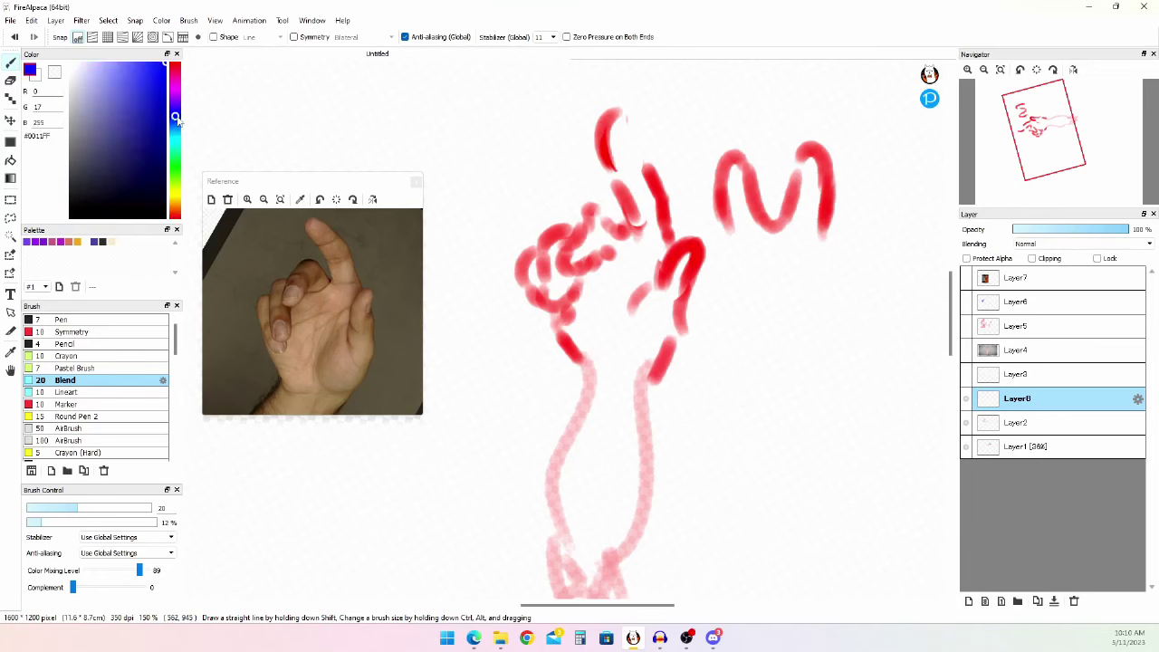
pyautogui.moveTo(556, 239)
pyautogui.mouseDown()
pyautogui.moveTo(554, 214)
pyautogui.moveTo(550, 290)
pyautogui.mouseUp()
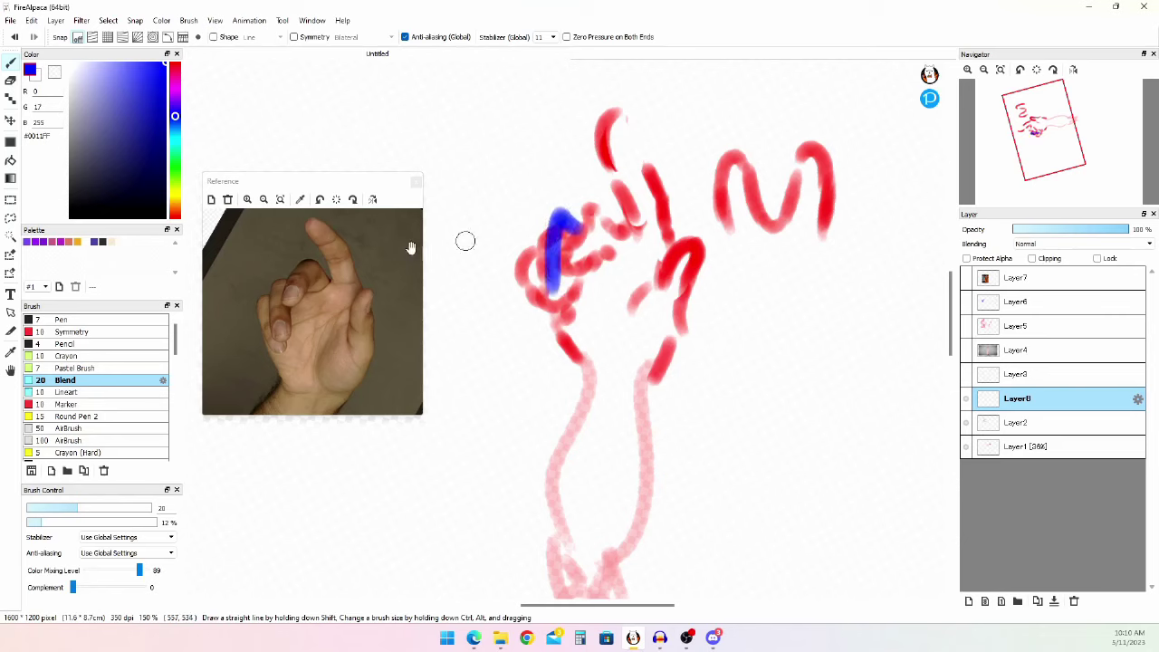
# - Lasso the lower segment of the blue finger, then rotate and move it outward to straighten the finger
pyautogui.press('l')
pyautogui.moveTo(536, 208); pyautogui.dragTo(475, 312)
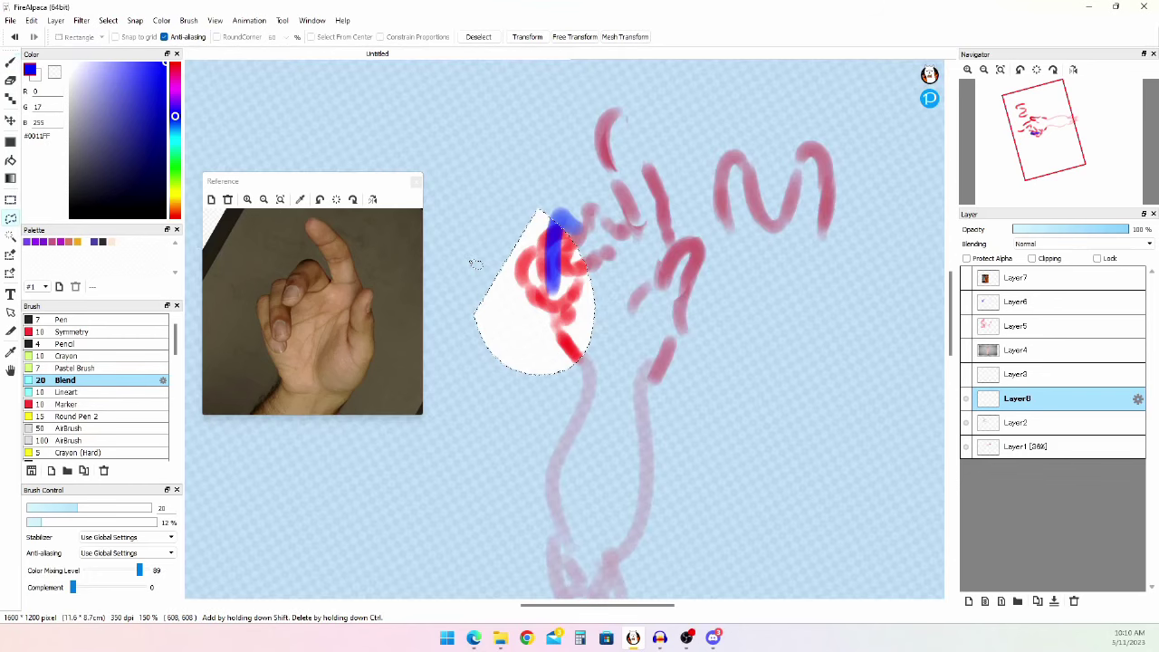
pyautogui.click(10, 121)
pyautogui.moveTo(597, 272)
pyautogui.mouseDown()
pyautogui.moveTo(570, 201)
pyautogui.moveTo(477, 301)
pyautogui.moveTo(494, 322)
pyautogui.mouseUp()
pyautogui.hotkey('ctrl', 't')
pyautogui.moveTo(593, 294)
pyautogui.mouseDown()
pyautogui.moveTo(566, 129)
pyautogui.moveTo(681, 86)
pyautogui.mouseUp()
pyautogui.moveTo(577, 125); pyautogui.dragTo(565, 138)
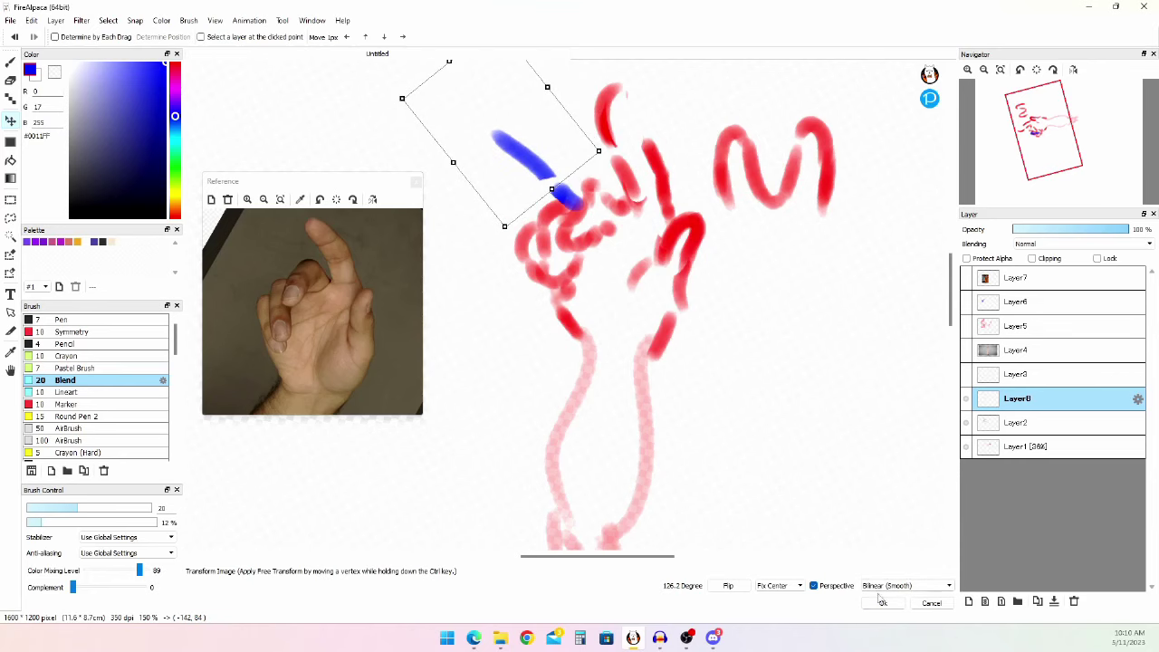
pyautogui.click(882, 602)
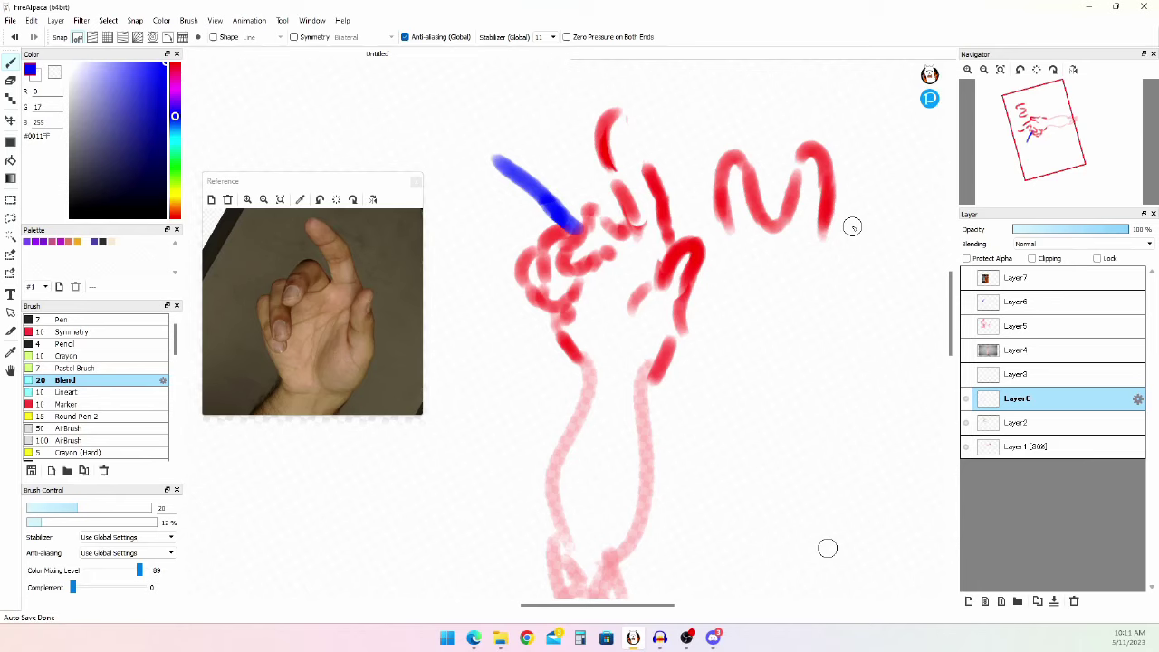
# - Try sketching four blue finger loops of differing heights below the M-shaped line
pyautogui.moveTo(731, 416)
pyautogui.mouseDown()
pyautogui.moveTo(759, 399)
pyautogui.moveTo(762, 356)
pyautogui.moveTo(794, 330)
pyautogui.moveTo(797, 340)
pyautogui.moveTo(791, 321)
pyautogui.moveTo(787, 403)
pyautogui.moveTo(803, 353)
pyautogui.moveTo(813, 410)
pyautogui.mouseUp()
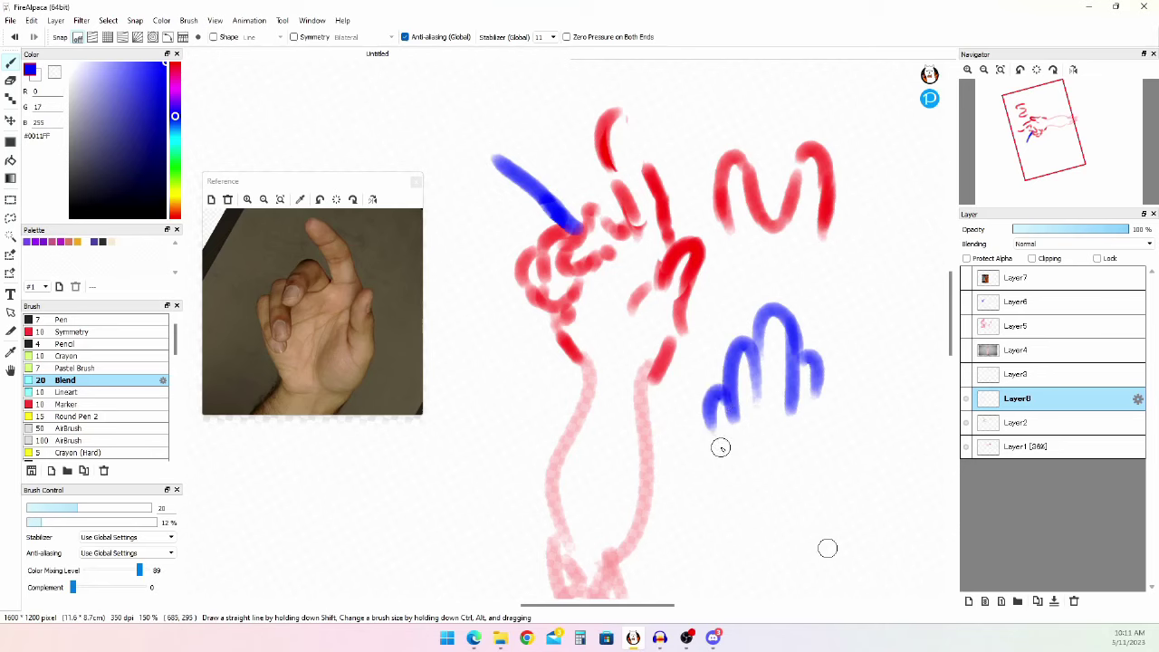
pyautogui.moveTo(731, 418)
pyautogui.mouseDown()
pyautogui.moveTo(719, 378)
pyautogui.moveTo(707, 425)
pyautogui.mouseUp()
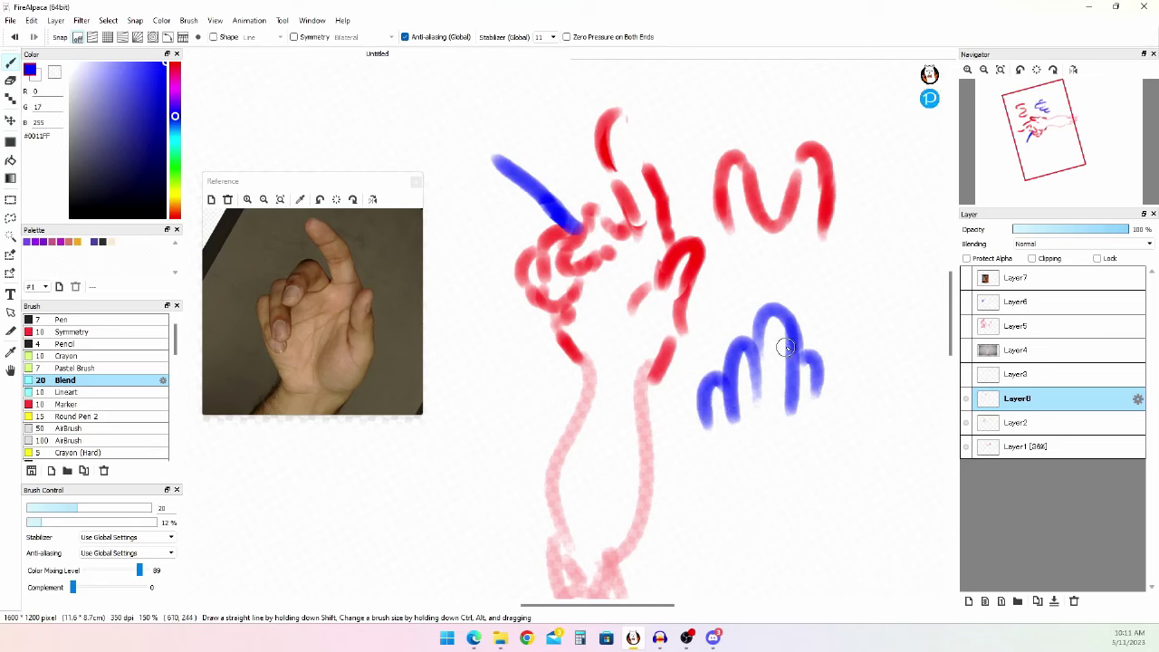
pyautogui.moveTo(847, 298)
pyautogui.mouseDown()
pyautogui.moveTo(679, 380)
pyautogui.moveTo(826, 445)
pyautogui.mouseUp()
# - Undo the blue finger loops and the blue finger's transformation, and delete the blue layer
pyautogui.hotkey('ctrl', 'z')
pyautogui.hotkey('ctrl', 'z')
pyautogui.hotkey('ctrl', 'z')
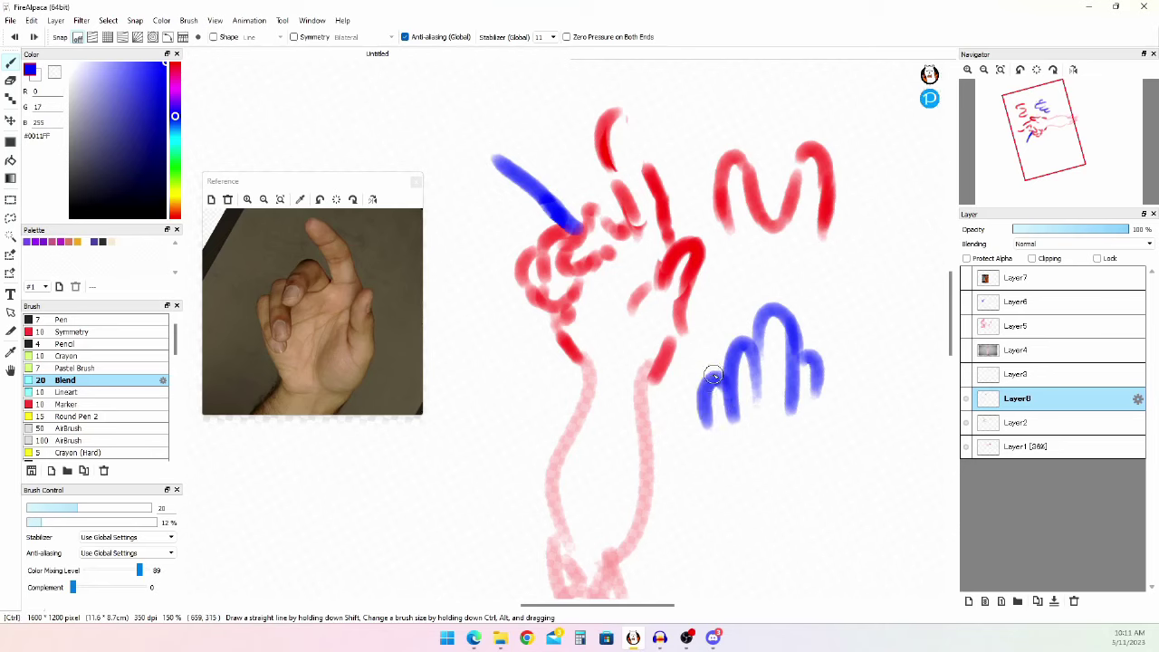
pyautogui.hotkey('ctrl', 'z')
pyautogui.hotkey('ctrl', 'z')
pyautogui.hotkey('ctrl', 'z')
pyautogui.hotkey('ctrl', 'z')
pyautogui.hotkey('ctrl', 'z')
pyautogui.hotkey('ctrl', 'z')
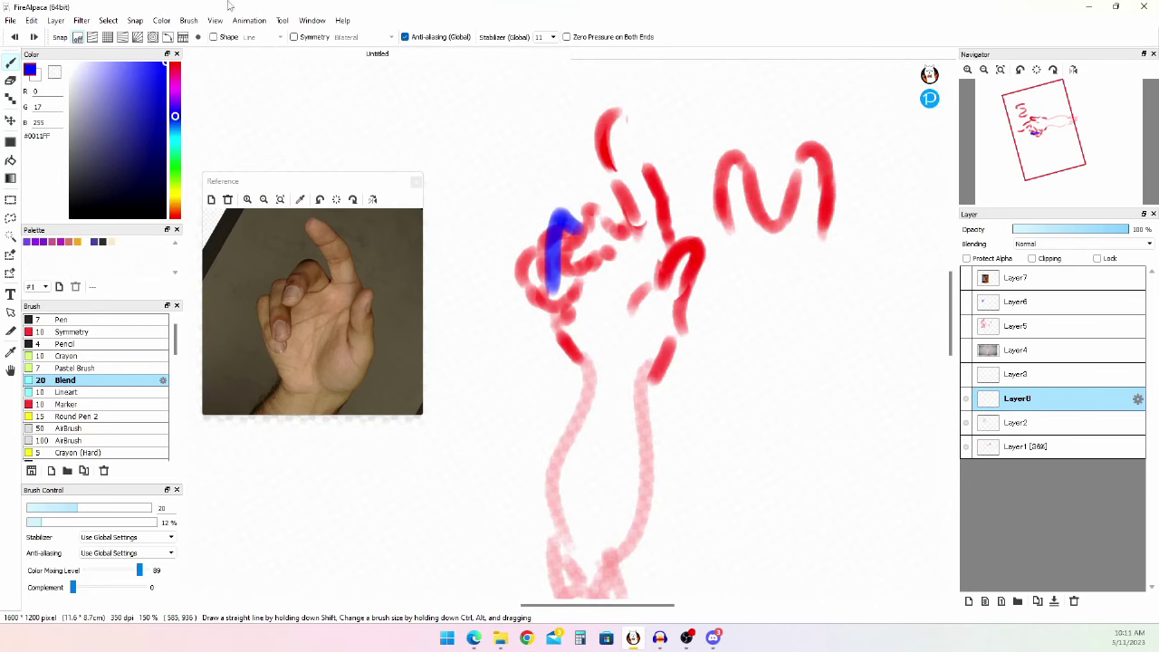
pyautogui.click(1074, 600)
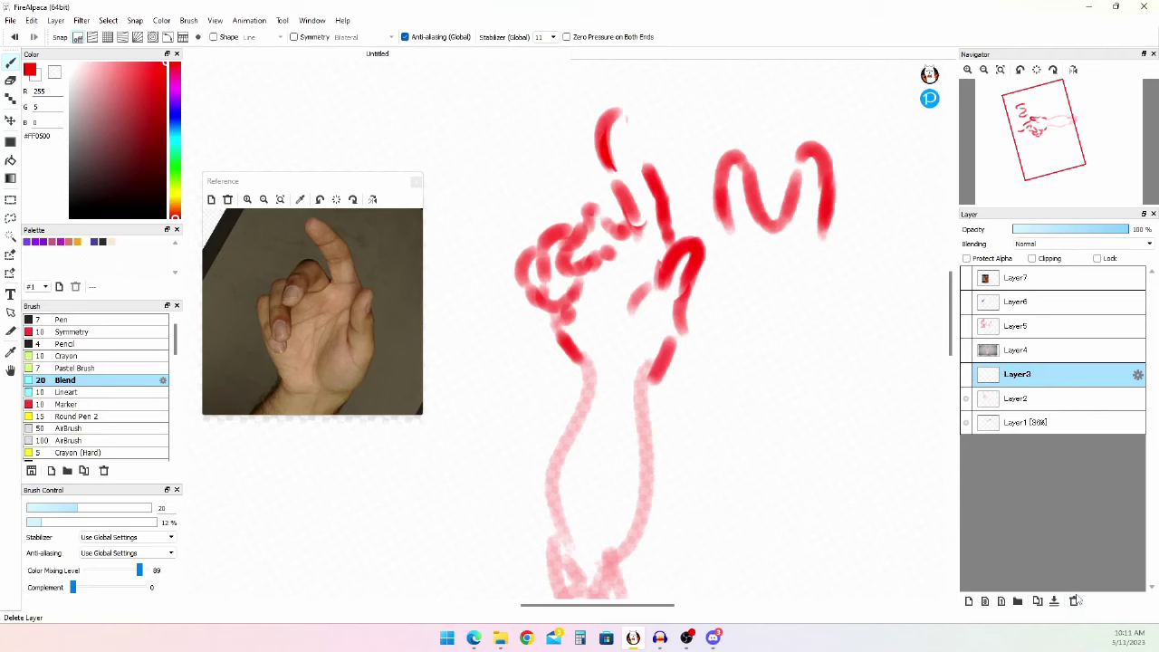
# - On Layer2, erase the M-shaped line beside the hand and the upper stroke of the index finger
pyautogui.click(966, 399)
pyautogui.click(966, 398)
pyautogui.click(994, 401)
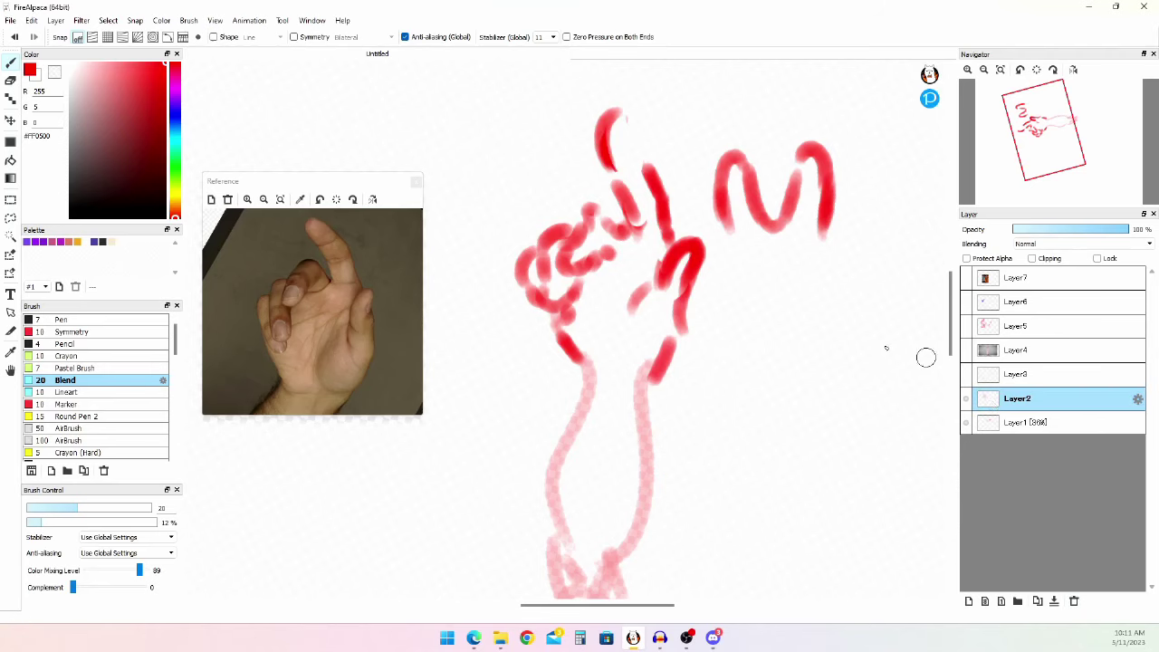
pyautogui.press('e')
pyautogui.moveTo(737, 207)
pyautogui.mouseDown()
pyautogui.moveTo(775, 265)
pyautogui.moveTo(815, 142)
pyautogui.moveTo(828, 226)
pyautogui.mouseUp()
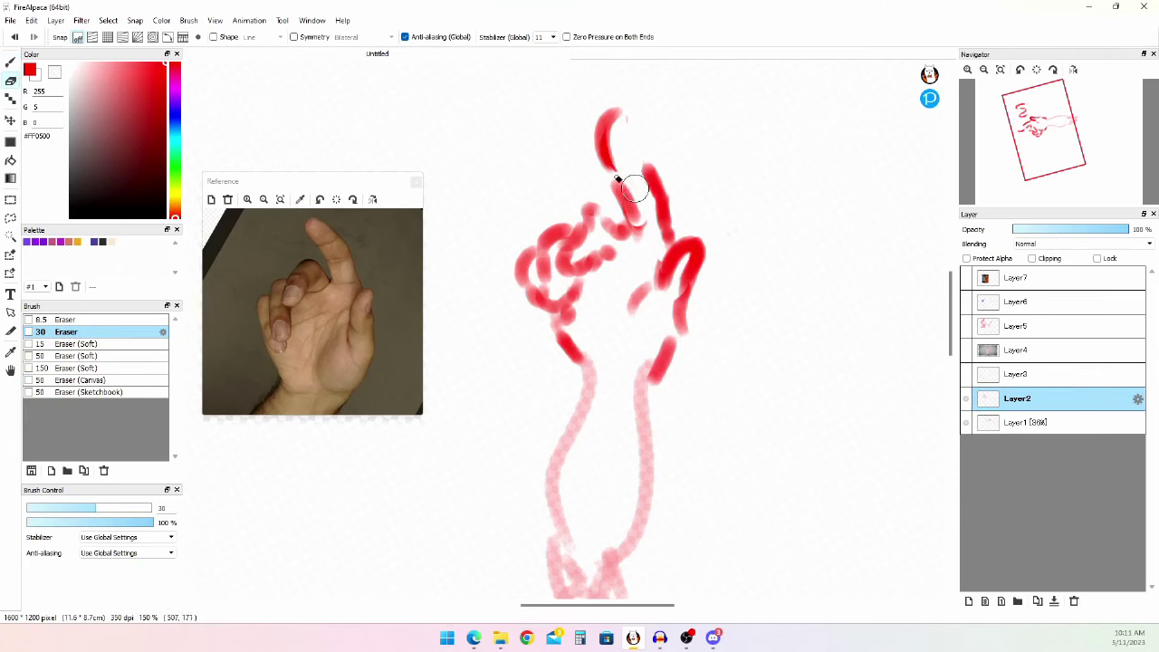
pyautogui.moveTo(616, 171); pyautogui.dragTo(625, 121)
pyautogui.press('n')
pyautogui.press('b')
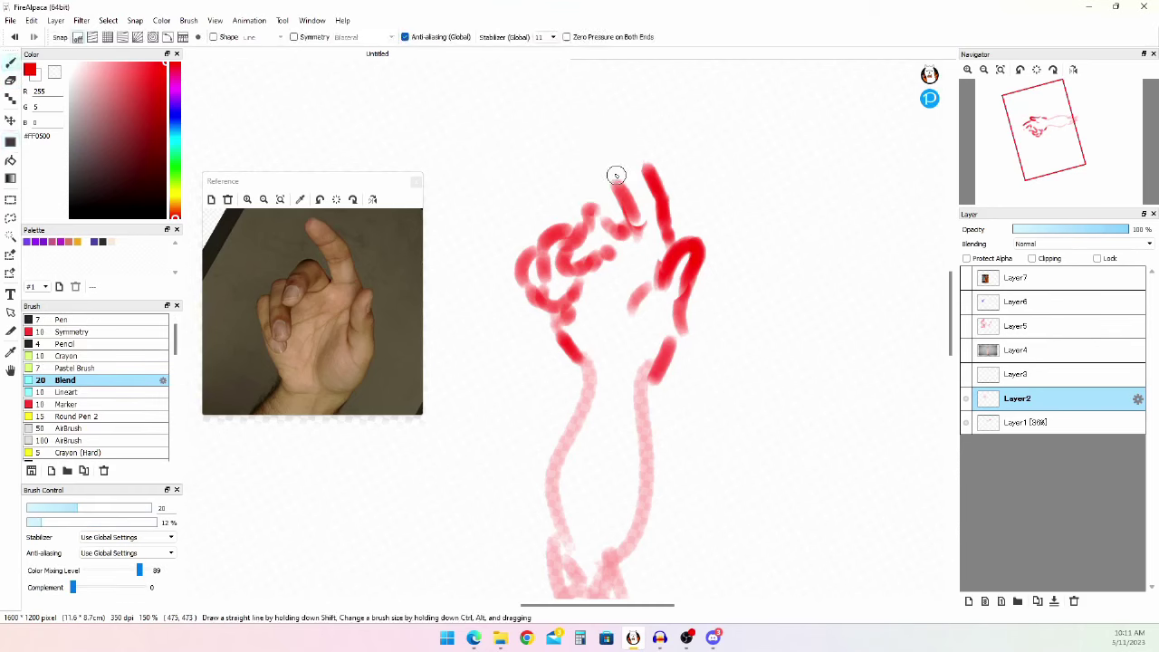
# - Redraw the raised index finger in red as stacked segments, cleaning up its edges up to the fingertip
pyautogui.moveTo(617, 179)
pyautogui.mouseDown()
pyautogui.moveTo(662, 154)
pyautogui.moveTo(683, 161)
pyautogui.moveTo(644, 195)
pyautogui.moveTo(622, 190)
pyautogui.moveTo(653, 170)
pyautogui.moveTo(622, 182)
pyautogui.moveTo(610, 172)
pyautogui.moveTo(619, 118)
pyautogui.moveTo(653, 181)
pyautogui.mouseUp()
pyautogui.press('e')
pyautogui.press('b')
pyautogui.press('e')
pyautogui.moveTo(623, 116)
pyautogui.mouseDown()
pyautogui.moveTo(599, 140)
pyautogui.moveTo(653, 168)
pyautogui.moveTo(600, 154)
pyautogui.moveTo(623, 110)
pyautogui.mouseUp()
pyautogui.press('b')
pyautogui.press('e')
pyautogui.press('n')
pyautogui.press('b')
# - Try a few red example strokes in the blank area beside the hand and erase them
pyautogui.moveTo(773, 274)
pyautogui.mouseDown()
pyautogui.moveTo(786, 164)
pyautogui.moveTo(788, 277)
pyautogui.mouseUp()
pyautogui.moveTo(792, 226)
pyautogui.mouseDown()
pyautogui.moveTo(804, 287)
pyautogui.moveTo(776, 285)
pyautogui.moveTo(765, 330)
pyautogui.mouseUp()
pyautogui.press('e')
pyautogui.moveTo(768, 290)
pyautogui.mouseDown()
pyautogui.moveTo(756, 178)
pyautogui.moveTo(777, 129)
pyautogui.moveTo(774, 164)
pyautogui.moveTo(804, 172)
pyautogui.mouseUp()
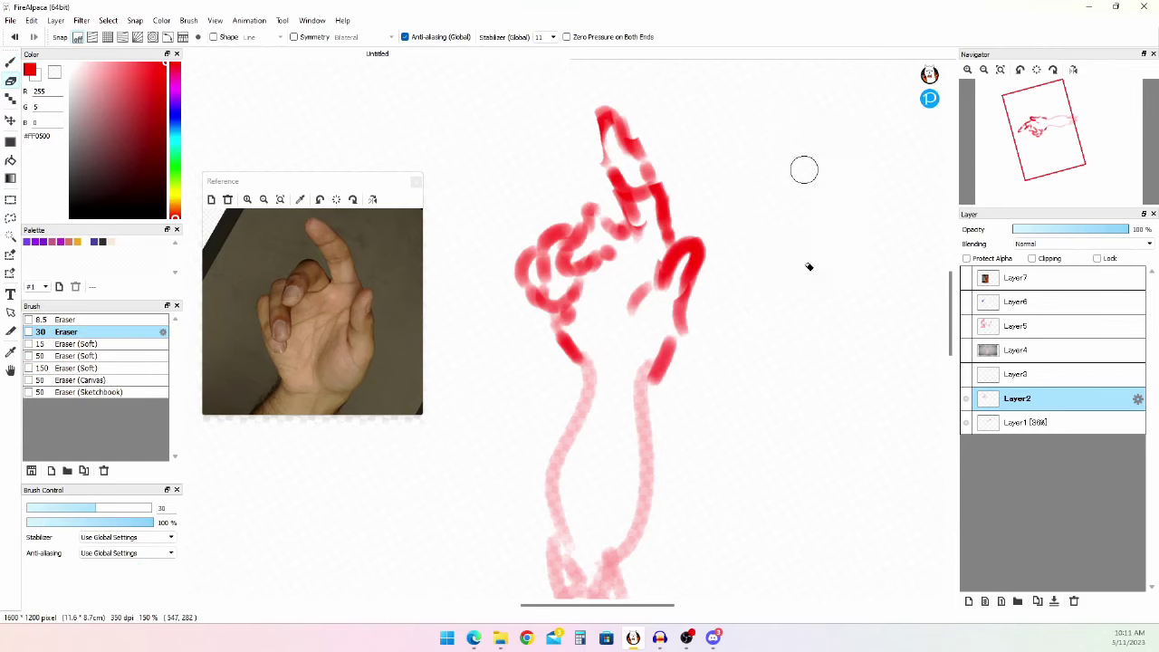
# - Erase the rough inner edge of the index fingertip and redraw the tip as a rounded outline
pyautogui.press('b')
pyautogui.press('e')
pyautogui.moveTo(604, 139)
pyautogui.mouseDown()
pyautogui.moveTo(606, 125)
pyautogui.moveTo(606, 160)
pyautogui.moveTo(611, 112)
pyautogui.moveTo(635, 144)
pyautogui.moveTo(626, 155)
pyautogui.mouseUp()
pyautogui.press('b')
pyautogui.hotkey('ctrl', 'z')
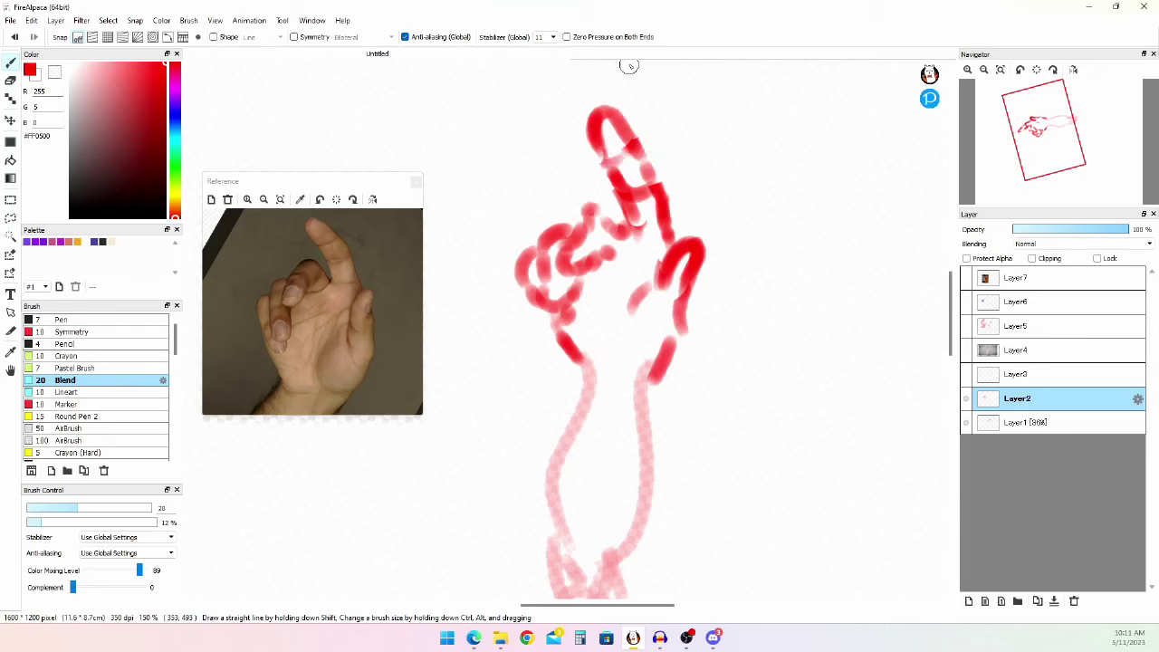
# - Erase the cross lines at the index finger's base, thin its inner edge and strengthen the neighbouring curled finger's outline
pyautogui.press('e')
pyautogui.moveTo(643, 201)
pyautogui.mouseDown()
pyautogui.moveTo(625, 162)
pyautogui.moveTo(619, 197)
pyautogui.moveTo(640, 225)
pyautogui.mouseUp()
pyautogui.moveTo(640, 226)
pyautogui.mouseDown()
pyautogui.moveTo(602, 155)
pyautogui.moveTo(632, 228)
pyautogui.moveTo(666, 246)
pyautogui.moveTo(598, 245)
pyautogui.moveTo(594, 208)
pyautogui.moveTo(618, 227)
pyautogui.moveTo(591, 260)
pyautogui.moveTo(584, 234)
pyautogui.mouseUp()
pyautogui.press('b')
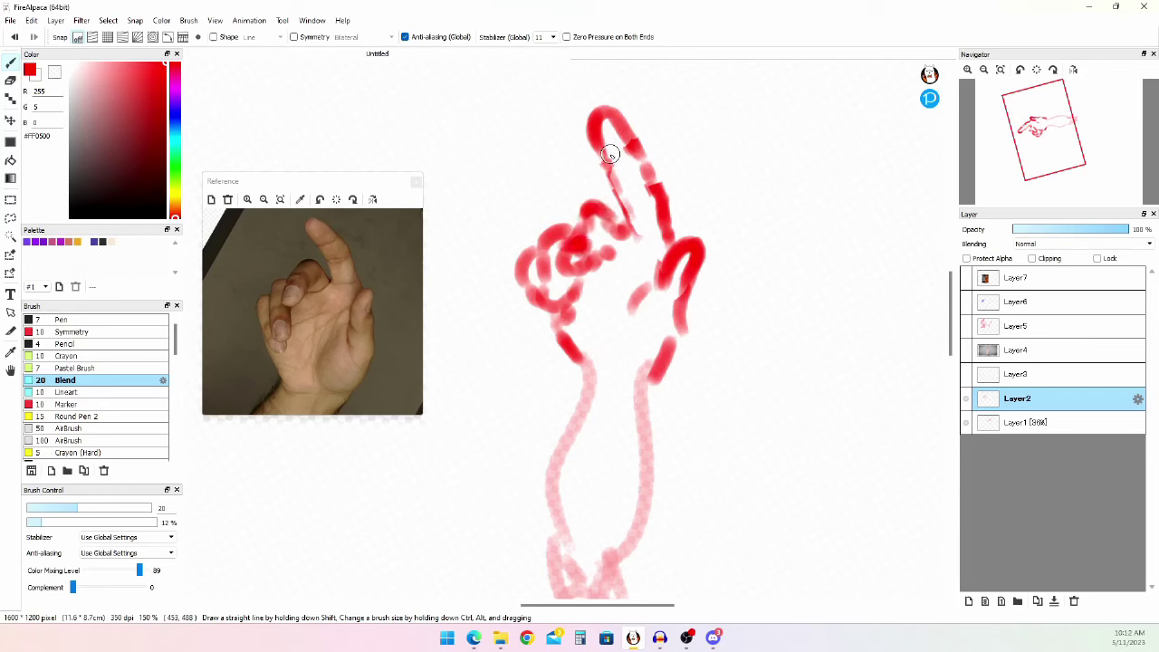
# - Darken the curled fingertips, draw a small loop at the little finger and refine the thumb's outer contour
pyautogui.moveTo(557, 289); pyautogui.dragTo(557, 268)
pyautogui.moveTo(551, 321)
pyautogui.mouseDown()
pyautogui.moveTo(548, 308)
pyautogui.moveTo(557, 318)
pyautogui.mouseUp()
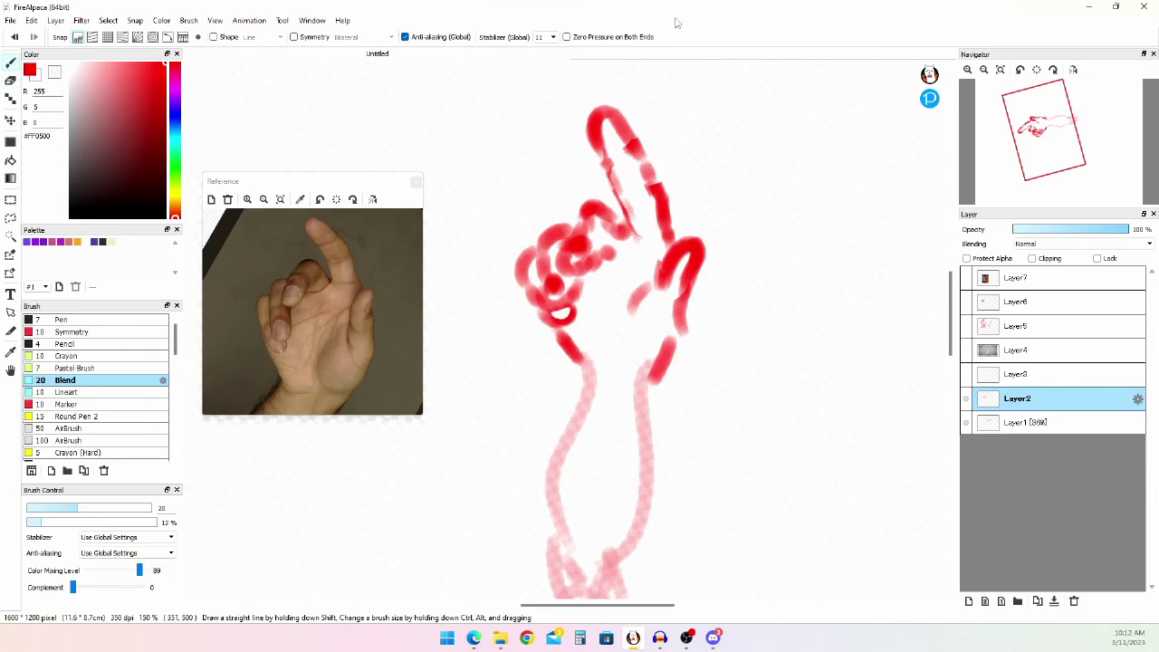
pyautogui.moveTo(695, 280)
pyautogui.mouseDown()
pyautogui.moveTo(698, 251)
pyautogui.moveTo(688, 306)
pyautogui.mouseUp()
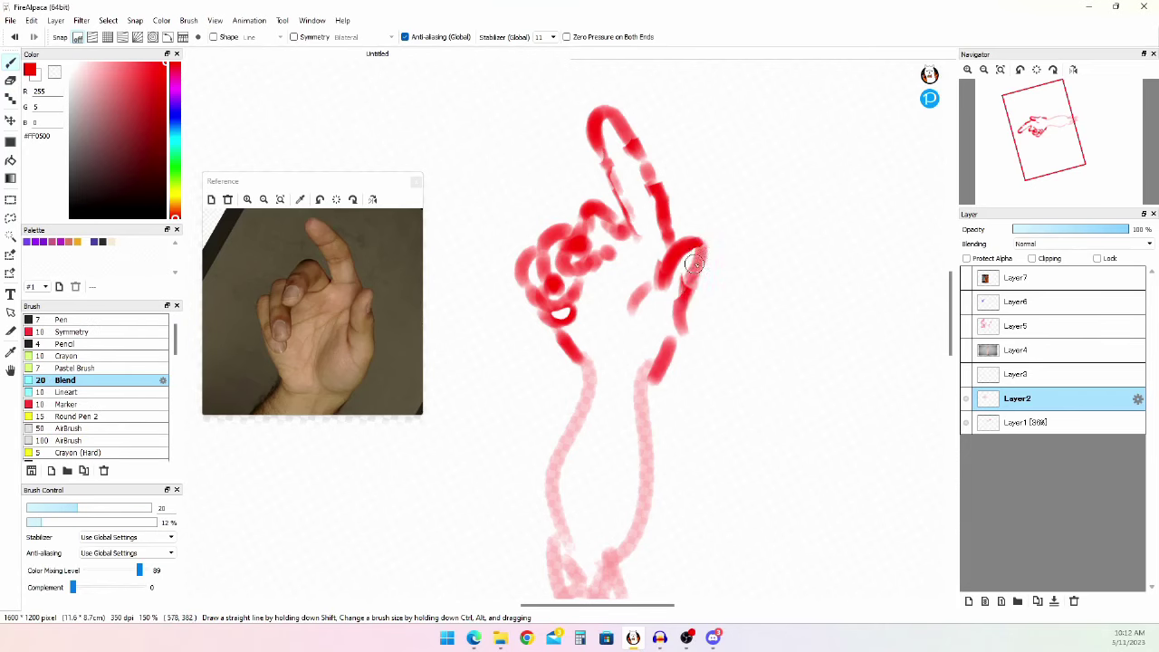
# - Undo a test scribble beside the hand and draw the palm crease lines and wrist tendon strokes
pyautogui.moveTo(775, 244)
pyautogui.mouseDown()
pyautogui.moveTo(800, 260)
pyautogui.moveTo(844, 175)
pyautogui.mouseUp()
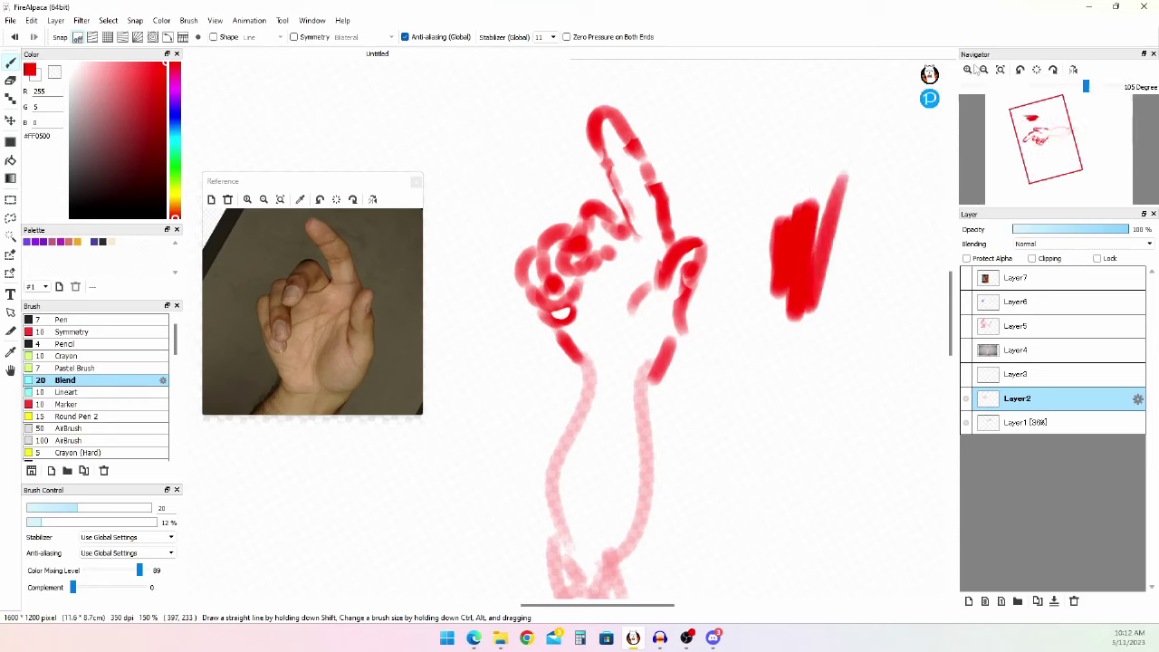
pyautogui.hotkey('ctrl', 'z')
pyautogui.moveTo(584, 303); pyautogui.dragTo(639, 254)
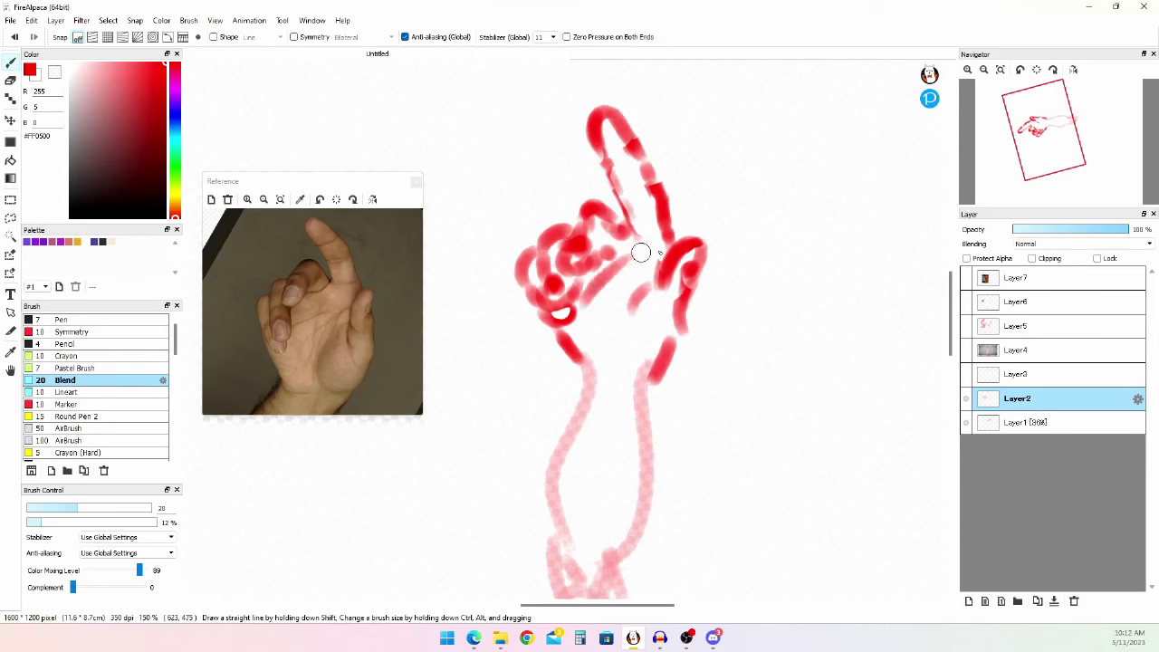
pyautogui.moveTo(614, 314)
pyautogui.mouseDown()
pyautogui.moveTo(601, 355)
pyautogui.moveTo(671, 274)
pyautogui.moveTo(565, 364)
pyautogui.moveTo(583, 359)
pyautogui.moveTo(574, 409)
pyautogui.moveTo(574, 380)
pyautogui.moveTo(607, 377)
pyautogui.moveTo(606, 466)
pyautogui.mouseUp()
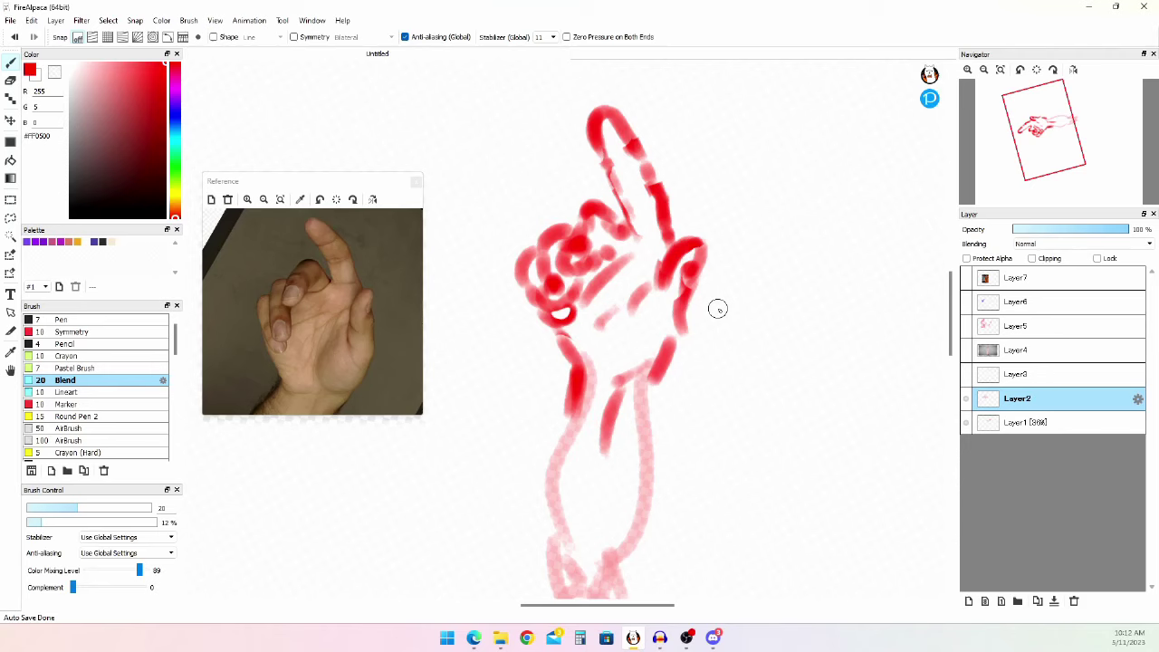
# - Paste the arm and hand muscle anatomy image as a new layer over the sketch
pyautogui.hotkey('alt', 'Tab')
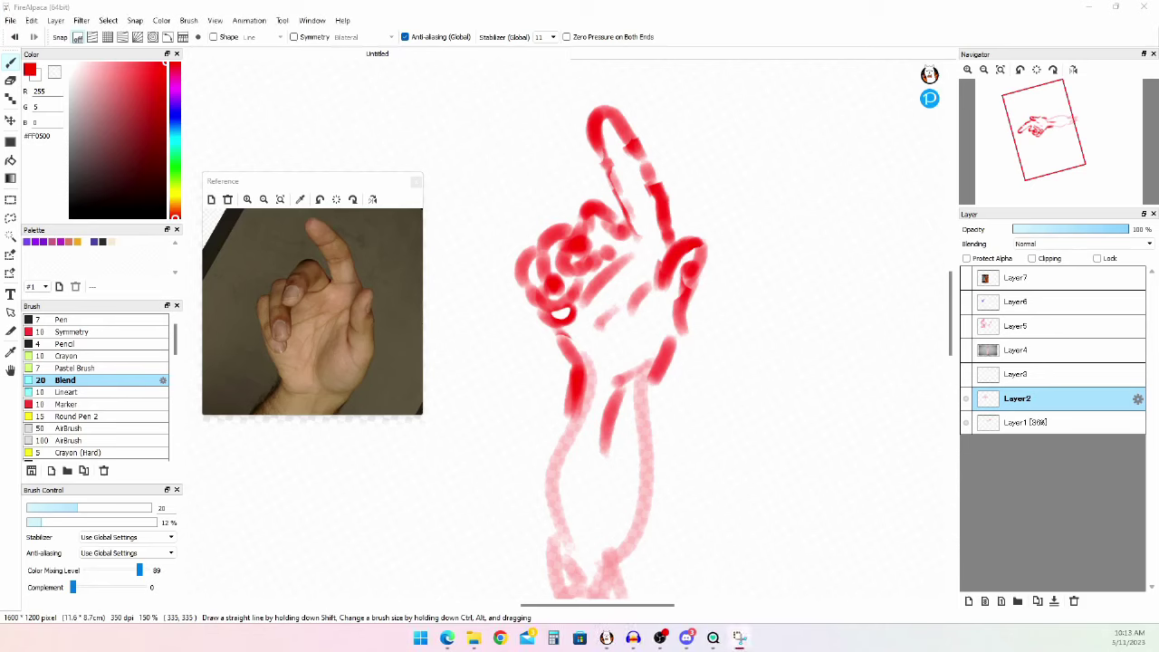
pyautogui.scroll(-4, 811, 303)
pyautogui.scroll(1, 697, 251)
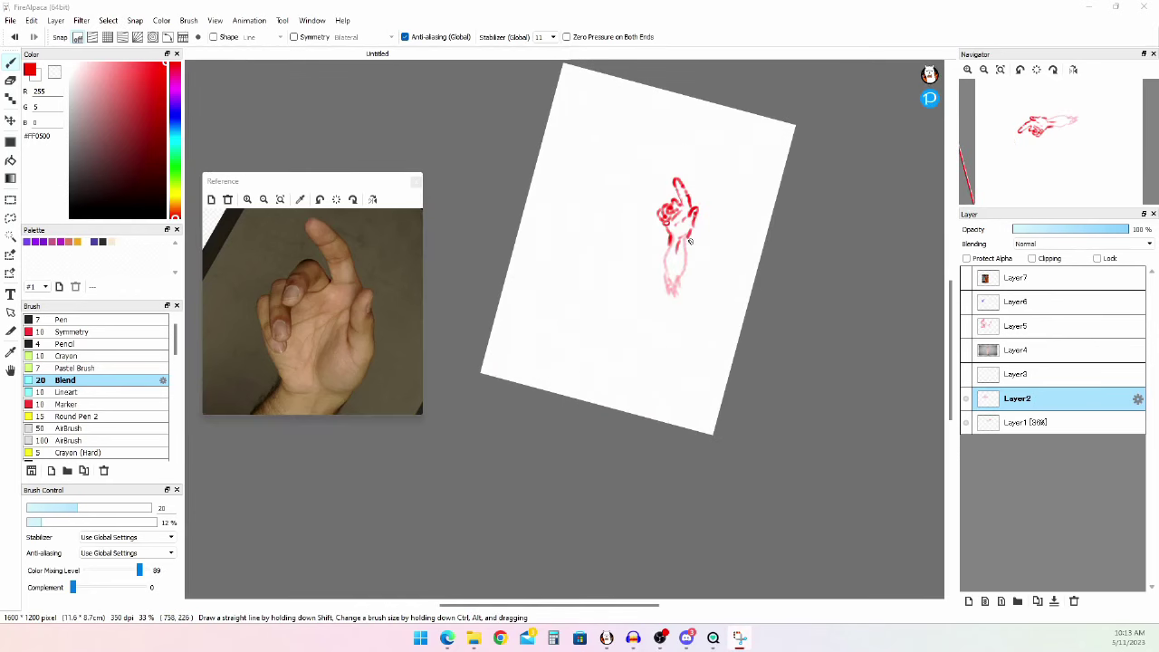
pyautogui.hotkey('ctrl', 'v')
pyautogui.scroll(2, 784, 160)
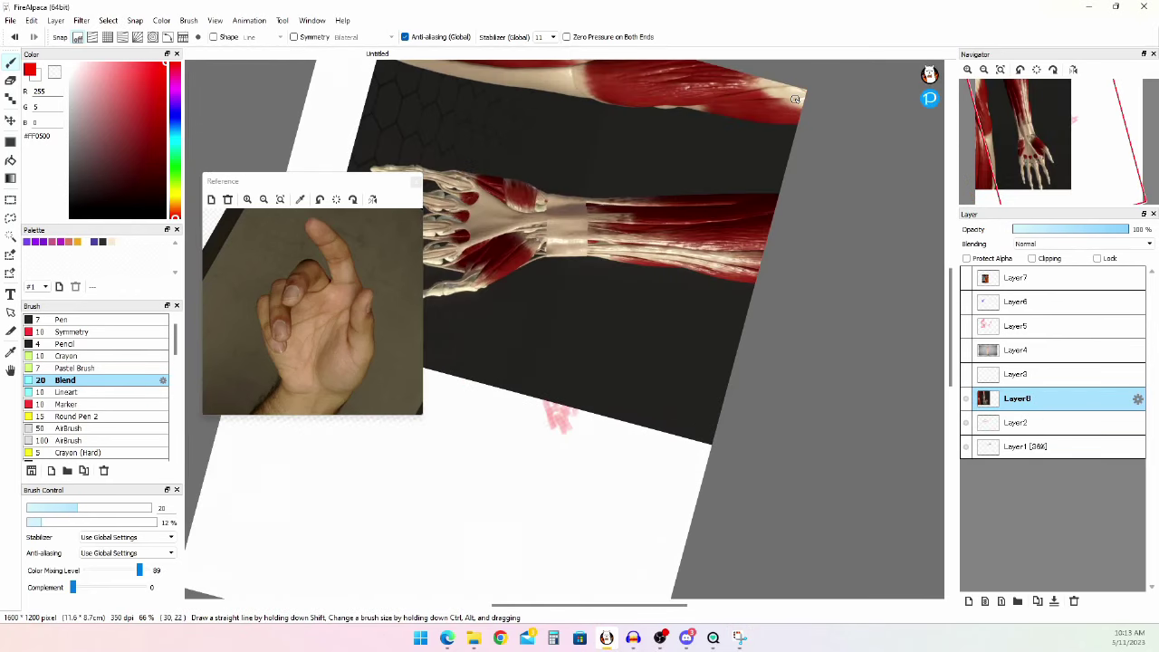
pyautogui.press('r')
pyautogui.scroll(-1, 660, 186)
pyautogui.scroll(2, 589, 237)
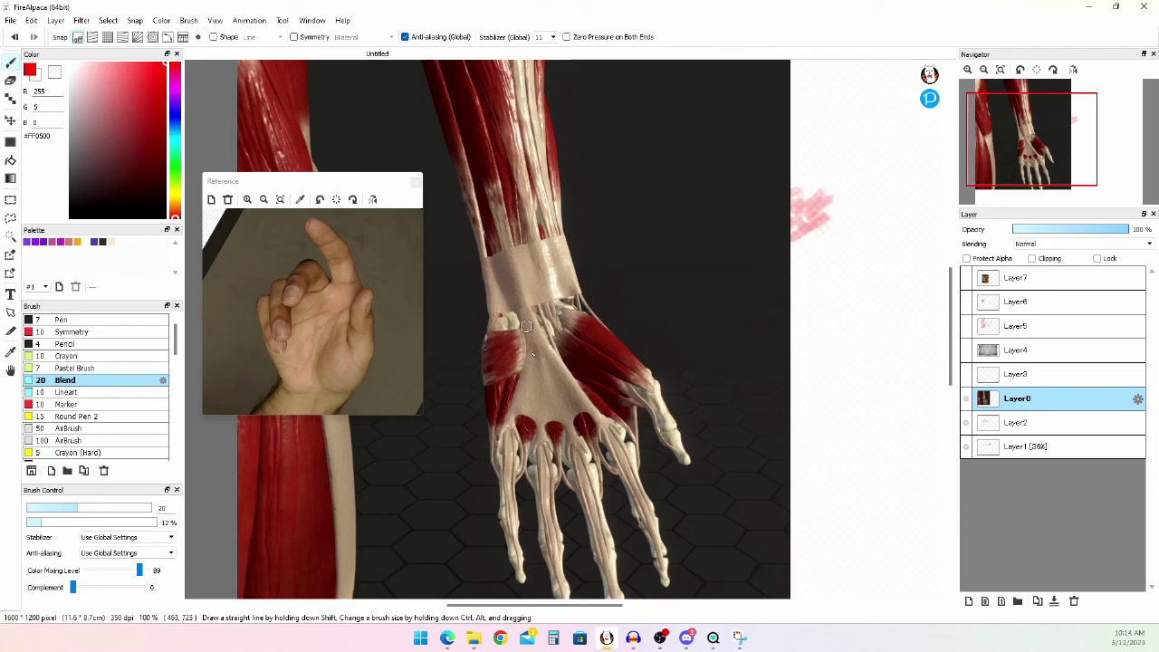
# - Add a new layer above the anatomy image, try marking the fan-shaped palm tendon and wrist in red, and undo the marks
pyautogui.hotkey('ctrl', 'shift', 'n')
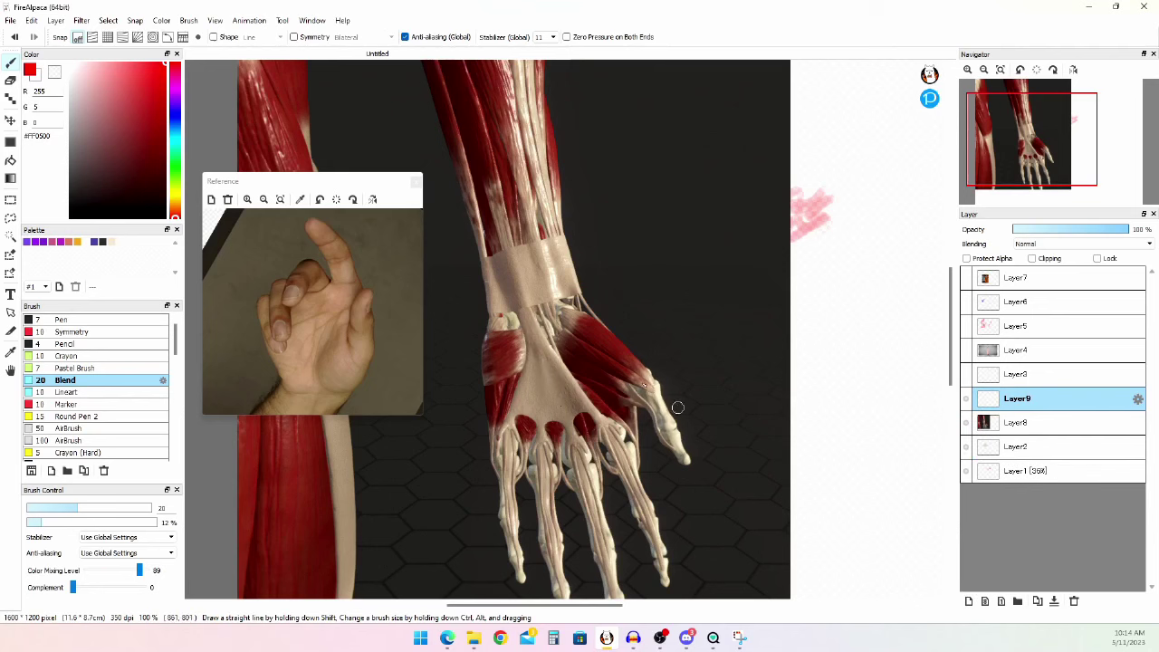
pyautogui.moveTo(507, 412)
pyautogui.mouseDown()
pyautogui.moveTo(523, 353)
pyautogui.moveTo(540, 421)
pyautogui.moveTo(579, 372)
pyautogui.moveTo(572, 389)
pyautogui.mouseUp()
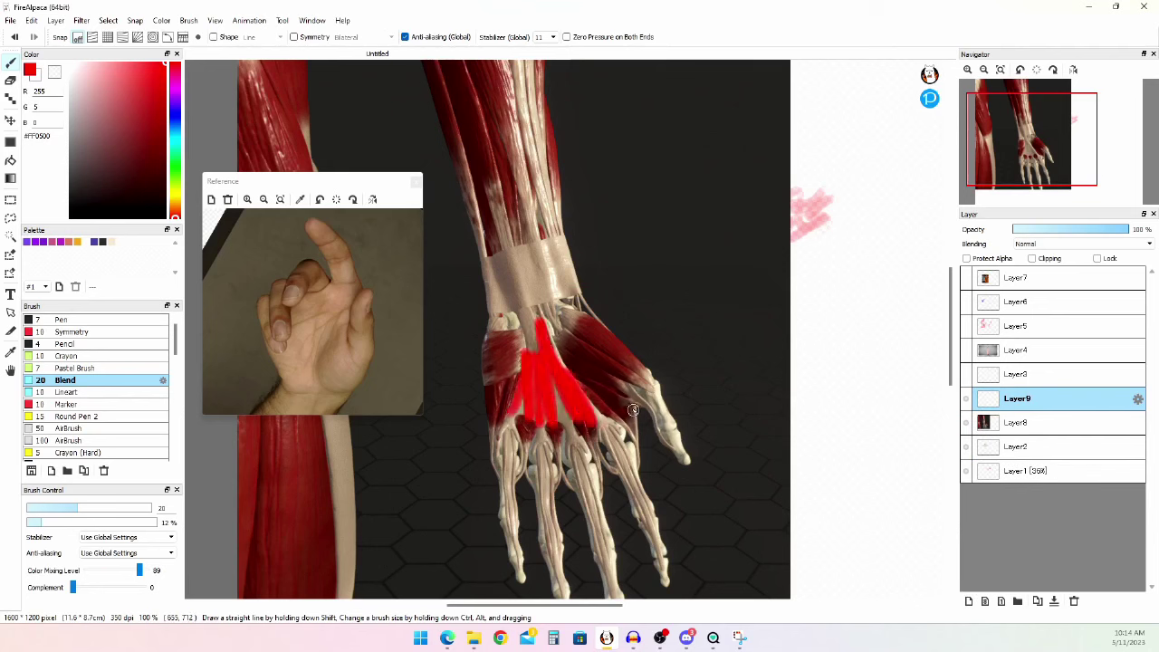
pyautogui.moveTo(498, 211); pyautogui.dragTo(544, 338)
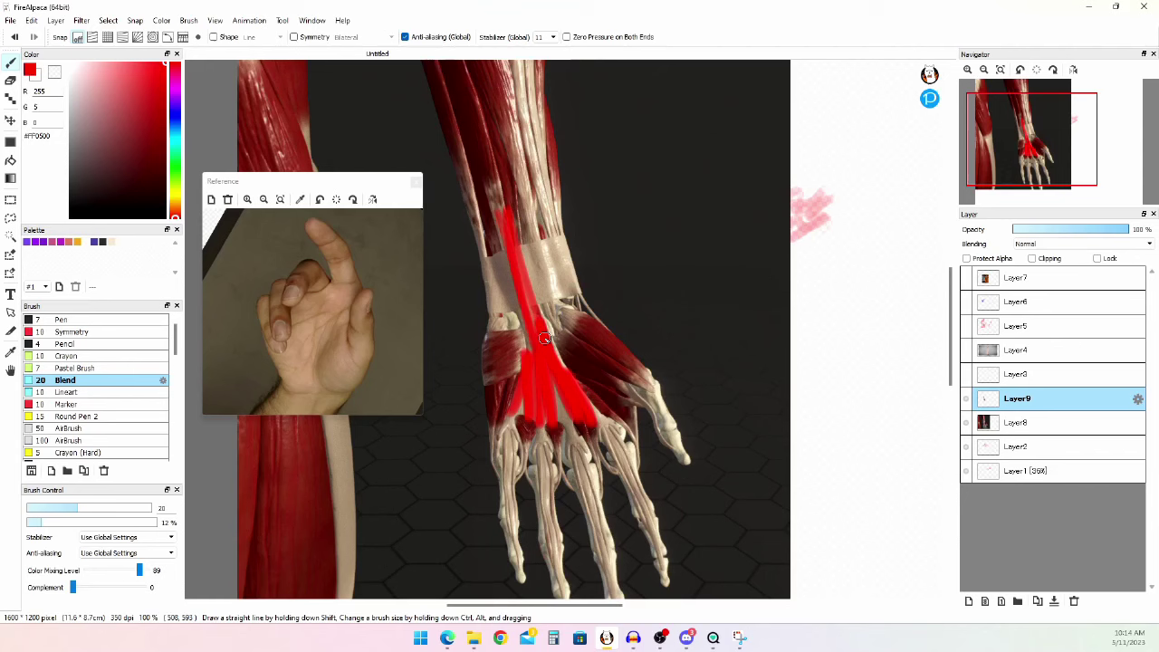
pyautogui.hotkey('ctrl', 'z')
pyautogui.hotkey('ctrl', 'z')
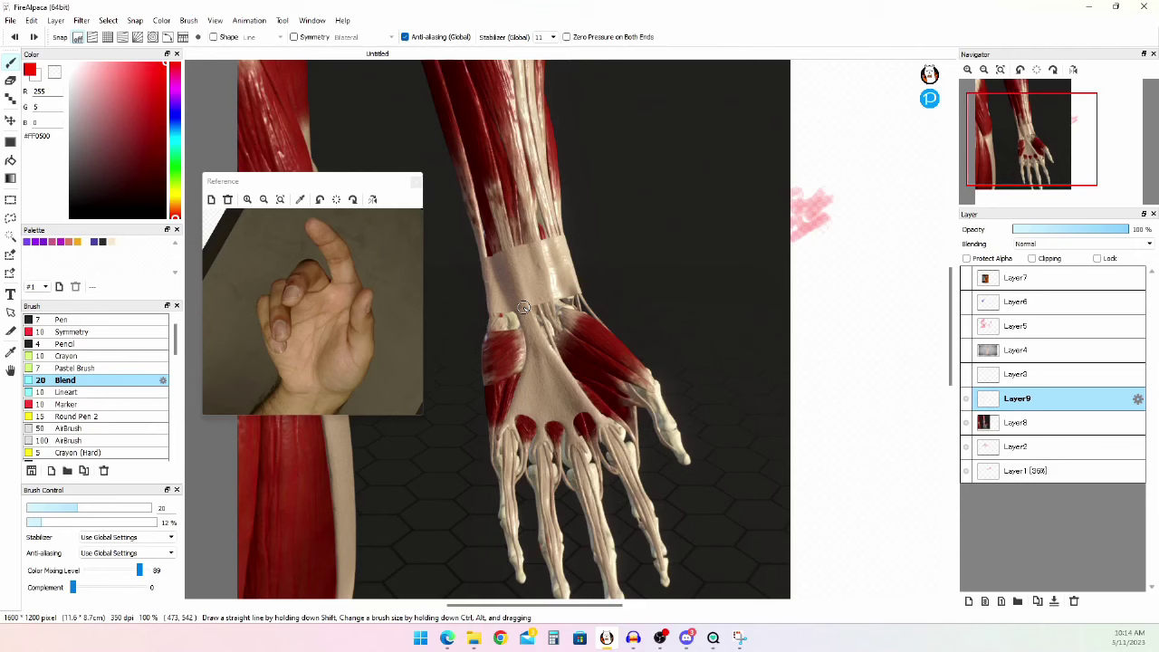
# - Try circling the knuckle joints and marking across the palm in red, undoing each attempt
pyautogui.moveTo(489, 432)
pyautogui.mouseDown()
pyautogui.moveTo(564, 437)
pyautogui.moveTo(564, 450)
pyautogui.moveTo(612, 427)
pyautogui.mouseUp()
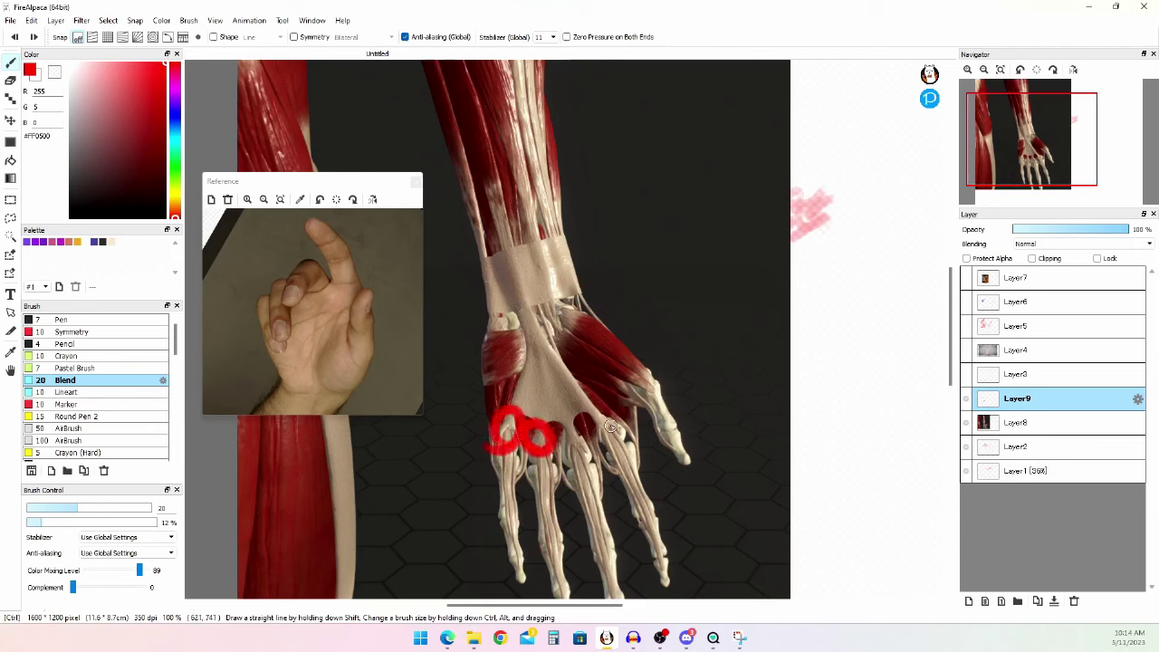
pyautogui.hotkey('ctrl', 'z')
pyautogui.moveTo(513, 418)
pyautogui.mouseDown()
pyautogui.moveTo(537, 355)
pyautogui.moveTo(558, 389)
pyautogui.moveTo(612, 386)
pyautogui.mouseUp()
pyautogui.hotkey('ctrl', 'z')
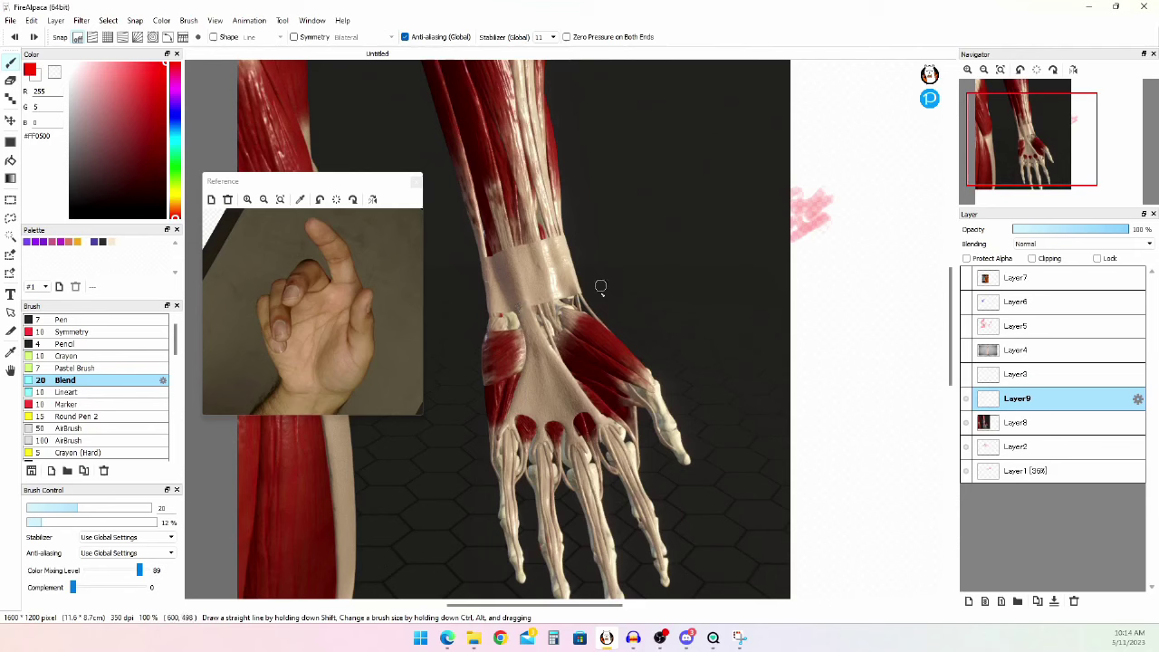
# - Draw two red lines over the central wrist tendons of the anatomy image, running up into the forearm
pyautogui.moveTo(545, 300); pyautogui.dragTo(512, 132)
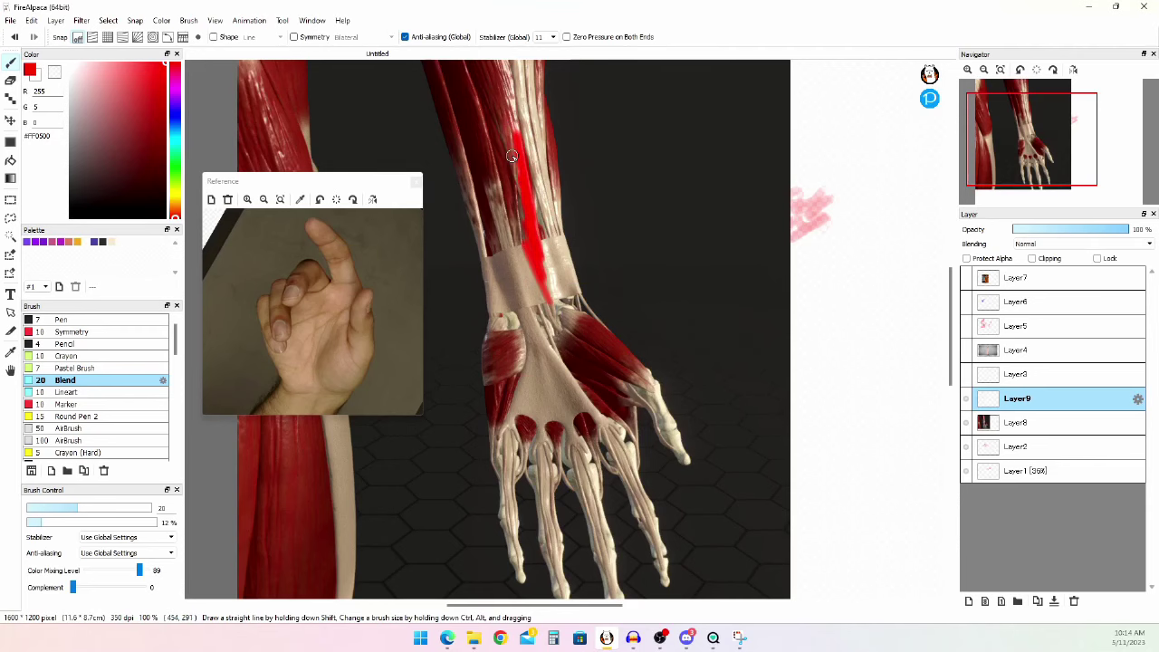
pyautogui.scroll(-3, 491, 226)
pyautogui.scroll(3, 492, 244)
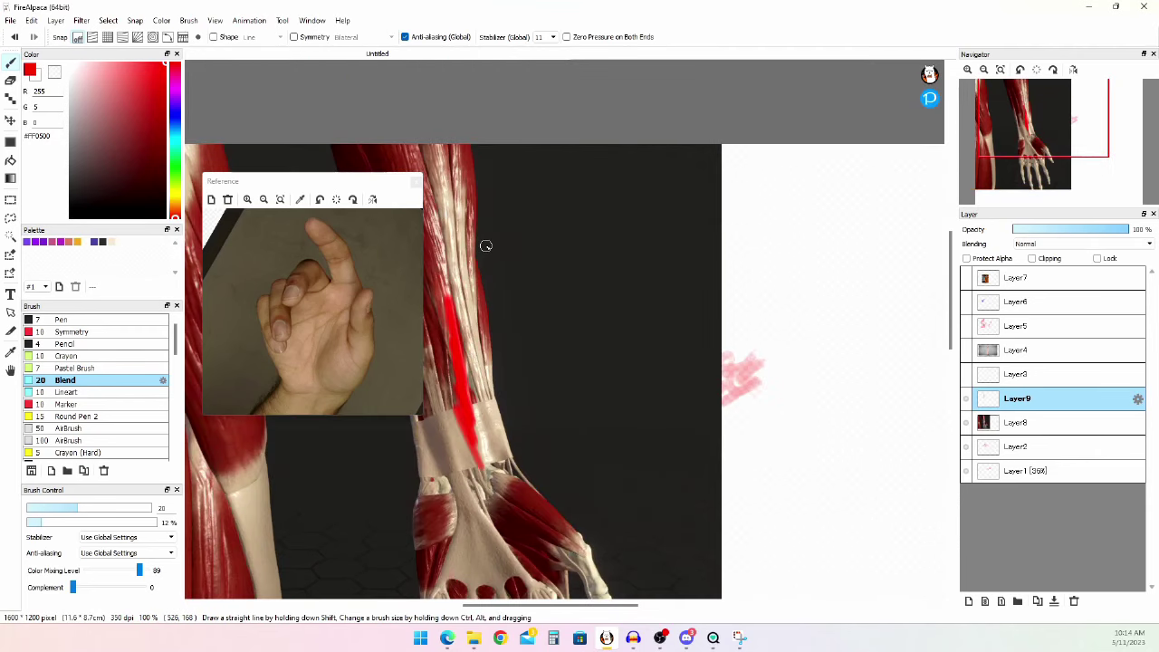
pyautogui.scroll(-3, 484, 246)
pyautogui.scroll(1, 421, 261)
pyautogui.scroll(3, 445, 279)
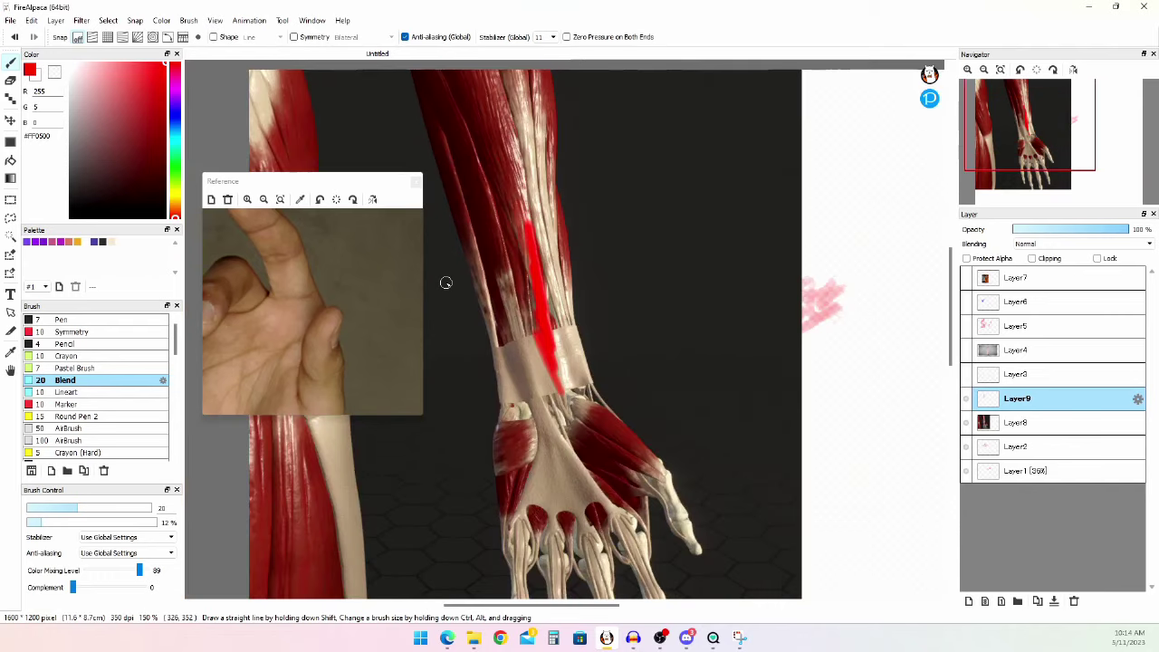
pyautogui.scroll(-1, 295, 308)
pyautogui.moveTo(330, 277); pyautogui.dragTo(382, 257)
pyautogui.scroll(-3, 529, 331)
pyautogui.scroll(3, 492, 339)
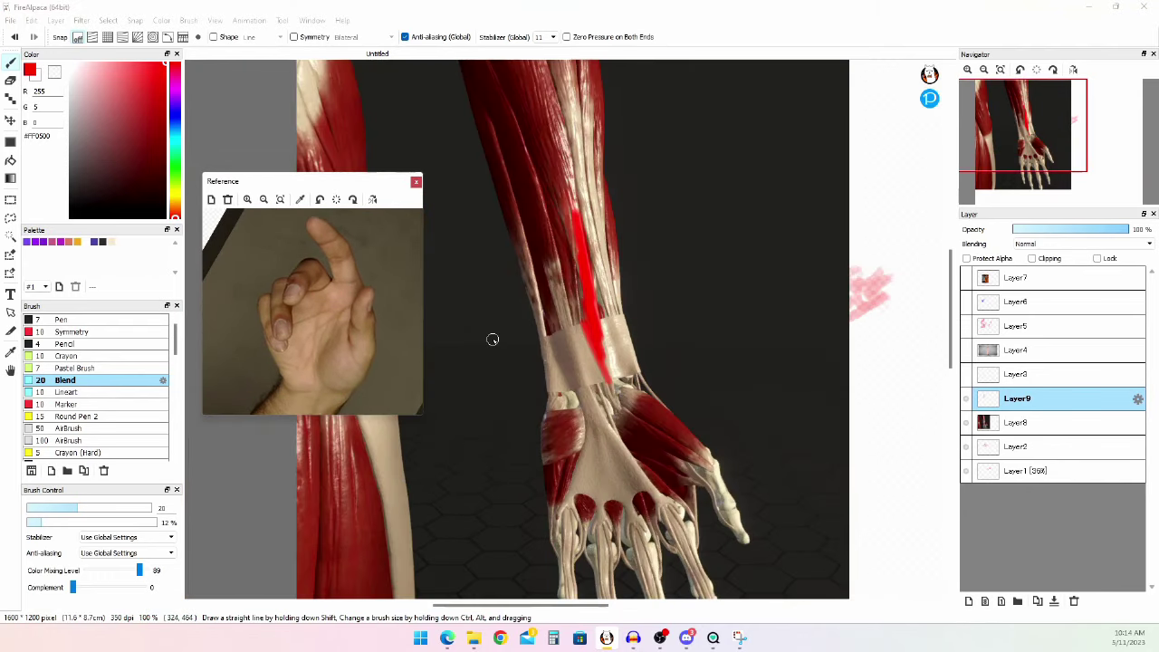
pyautogui.moveTo(581, 407); pyautogui.dragTo(545, 206)
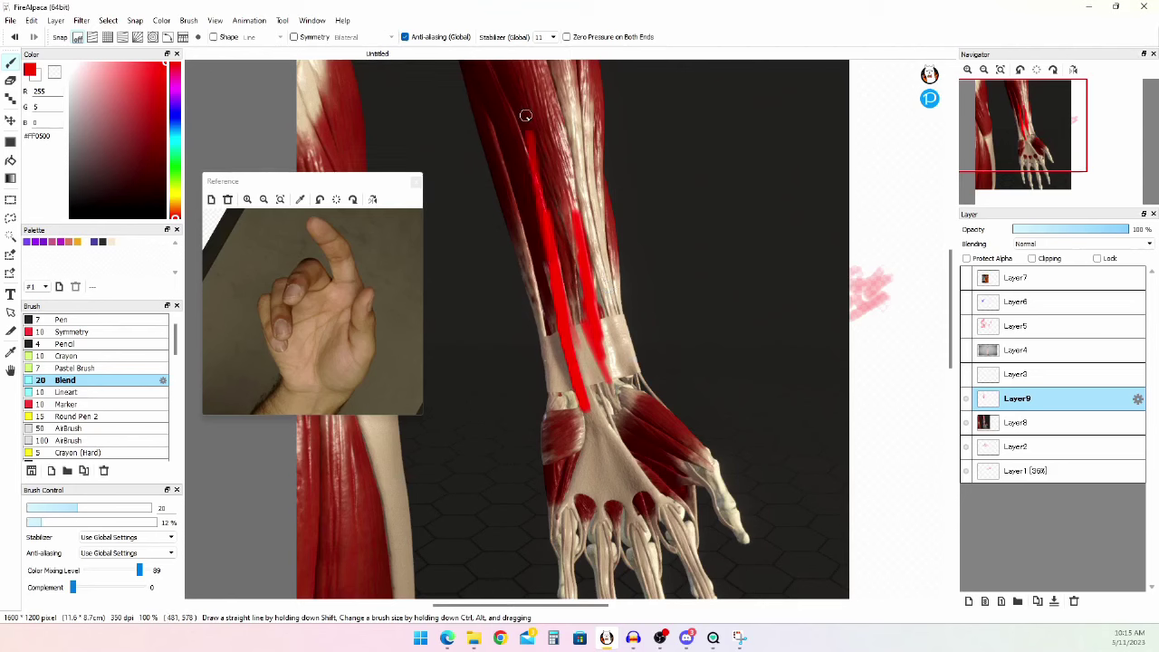
# - Try extending the red tendon lines toward the upper forearm and undo the extra strokes
pyautogui.moveTo(526, 117)
pyautogui.mouseDown()
pyautogui.moveTo(584, 409)
pyautogui.moveTo(572, 88)
pyautogui.mouseUp()
pyautogui.hotkey('ctrl', 'z')
pyautogui.hotkey('ctrl', 'z')
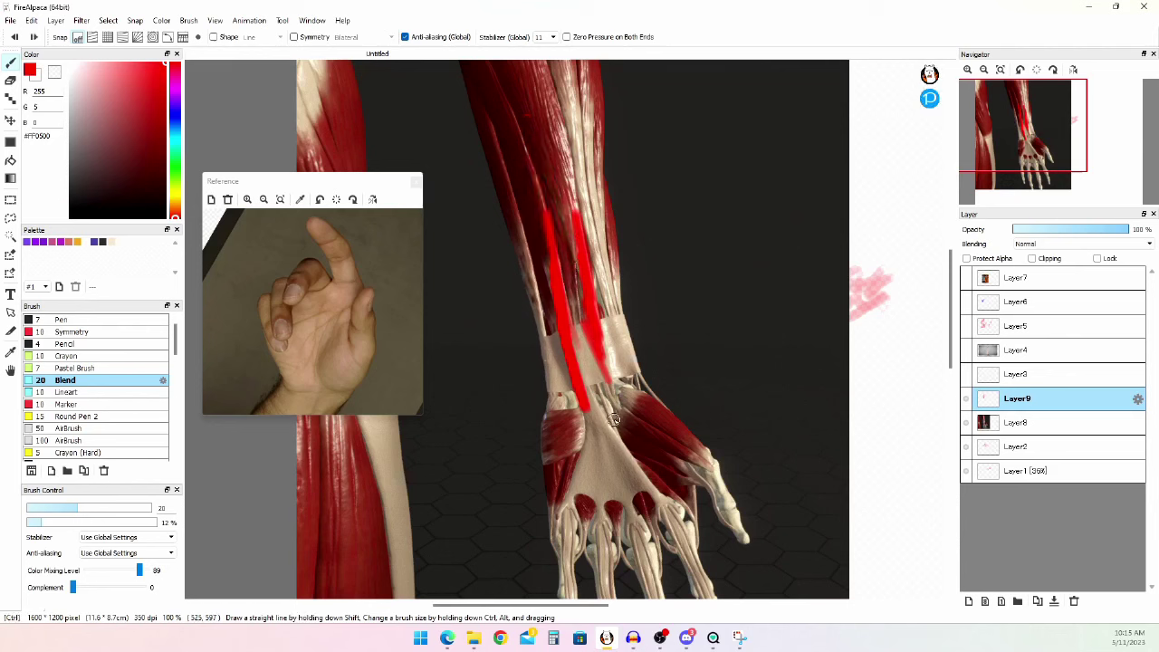
# - Try marking the hand and finger tendons in red below the wrist and undo the strokes
pyautogui.scroll(1, 614, 419)
pyautogui.scroll(-4, 613, 419)
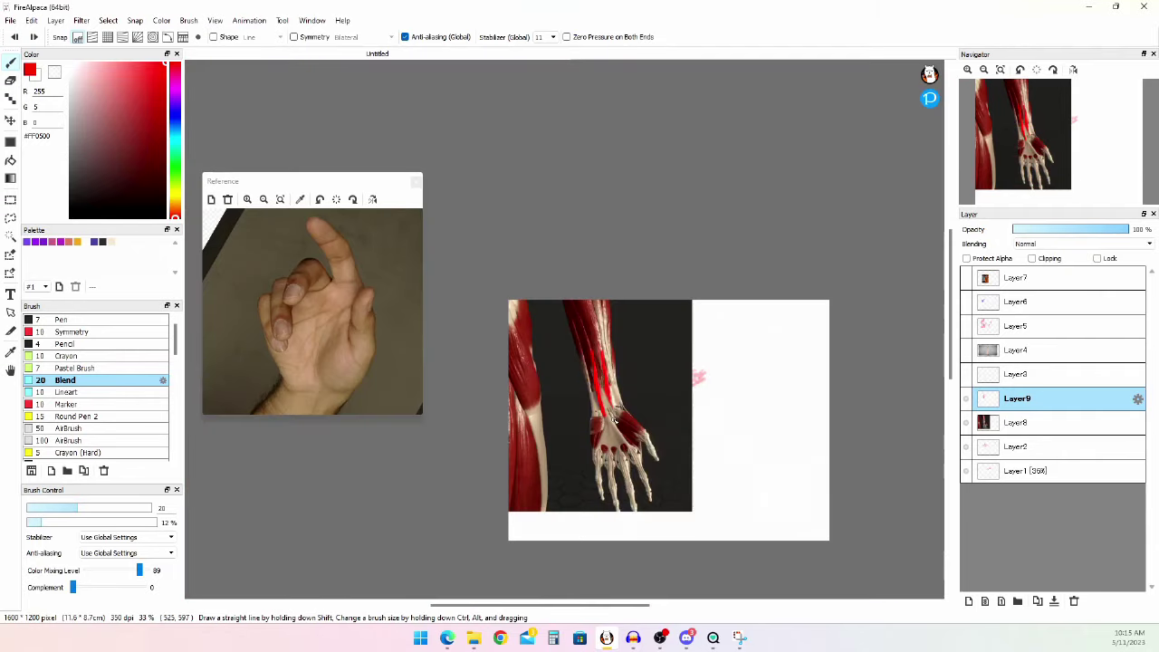
pyautogui.scroll(2, 614, 419)
pyautogui.moveTo(569, 398)
pyautogui.mouseDown()
pyautogui.moveTo(560, 465)
pyautogui.moveTo(579, 542)
pyautogui.moveTo(600, 586)
pyautogui.moveTo(650, 589)
pyautogui.mouseUp()
pyautogui.moveTo(636, 508); pyautogui.dragTo(638, 493)
pyautogui.hotkey('ctrl', 'z')
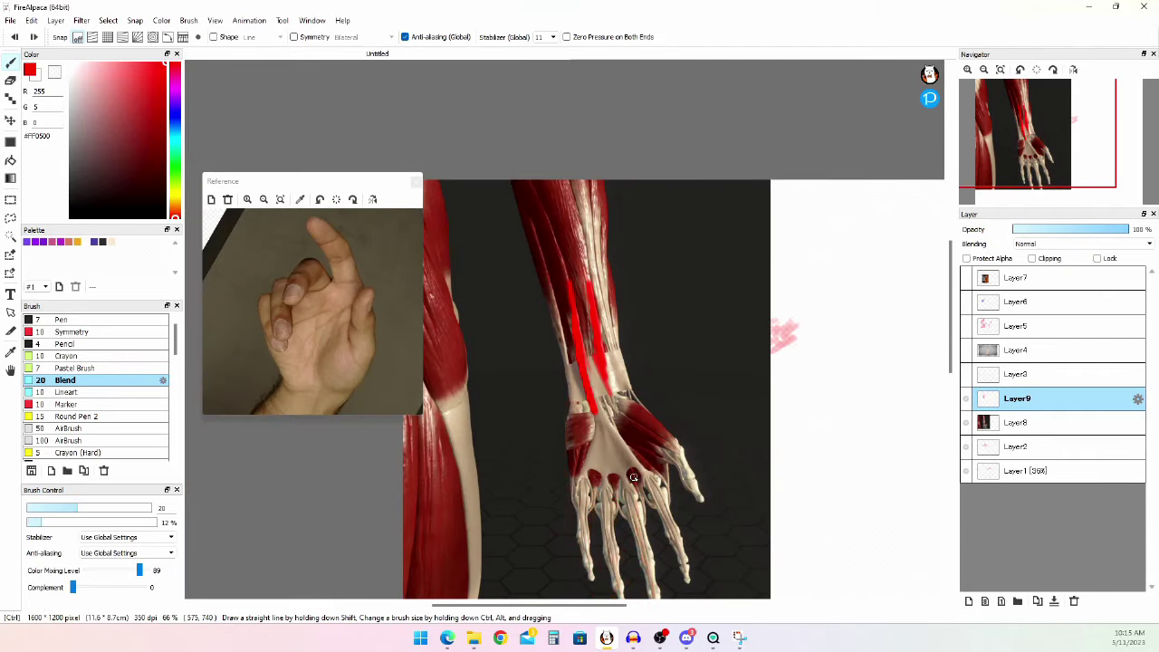
# - Extend the red central tendon line up the forearm, try lines along both forearm edges, and undo the edge lines
pyautogui.moveTo(594, 400); pyautogui.dragTo(576, 189)
pyautogui.moveTo(539, 221); pyautogui.dragTo(568, 399)
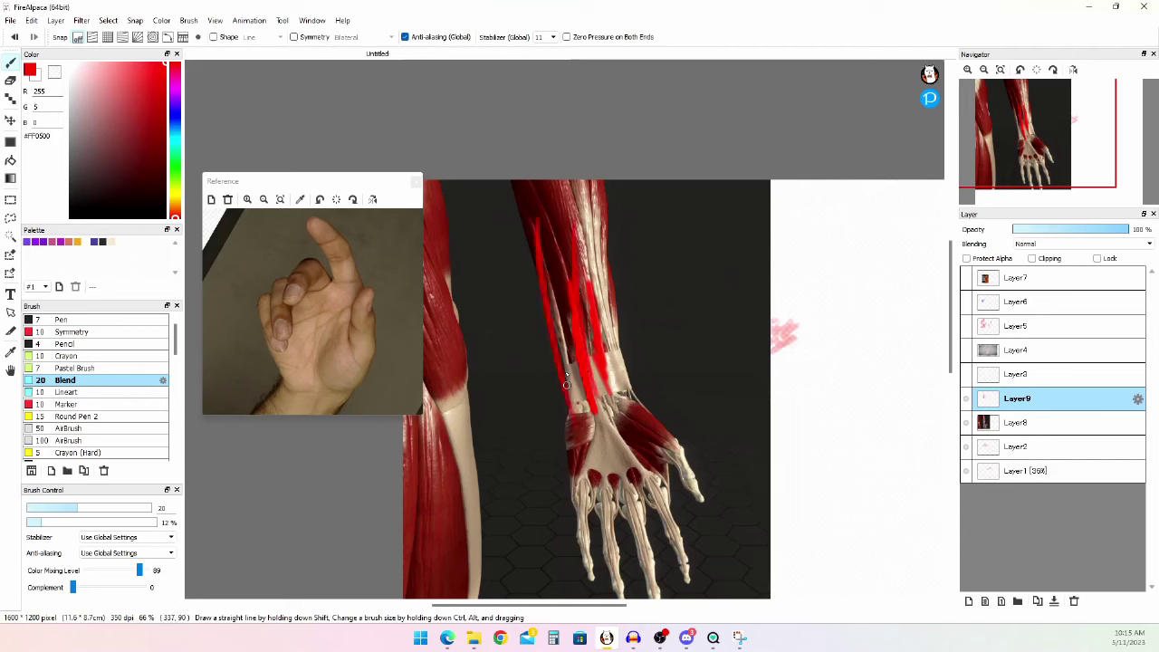
pyautogui.moveTo(599, 207); pyautogui.dragTo(625, 380)
pyautogui.hotkey('ctrl', 'z')
pyautogui.hotkey('ctrl', 'z')
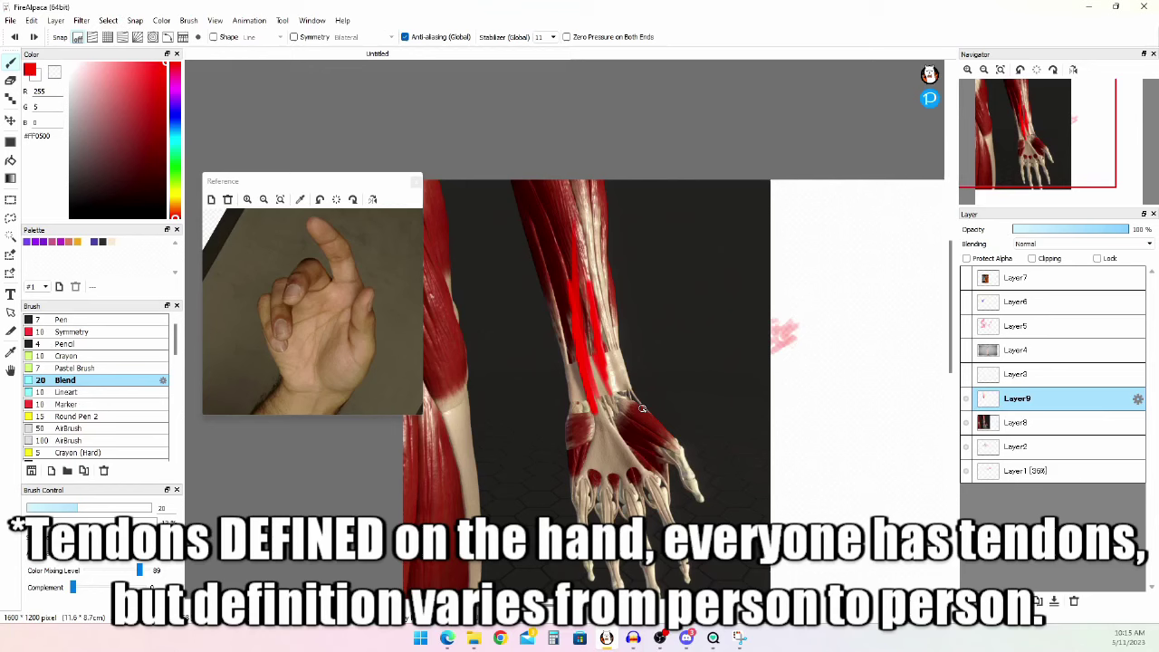
# - Hide the anatomy image on Layer8 and the red tendon markings on Layer9 to reveal the hand sketch
pyautogui.click(1003, 446)
pyautogui.click(999, 428)
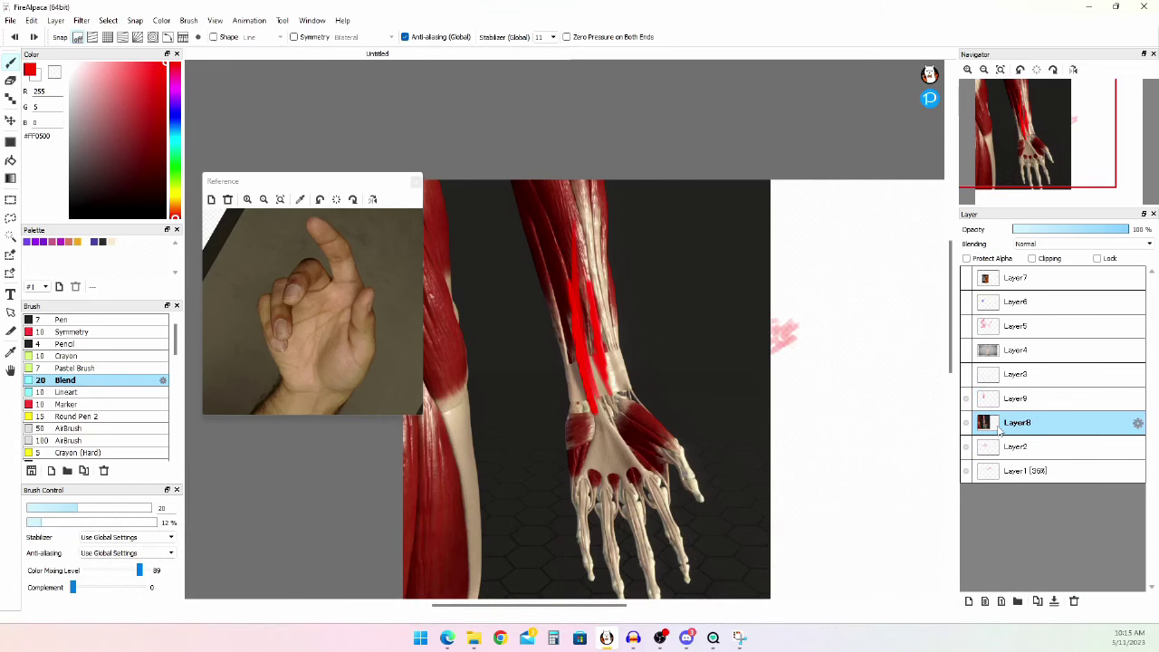
pyautogui.click(966, 421)
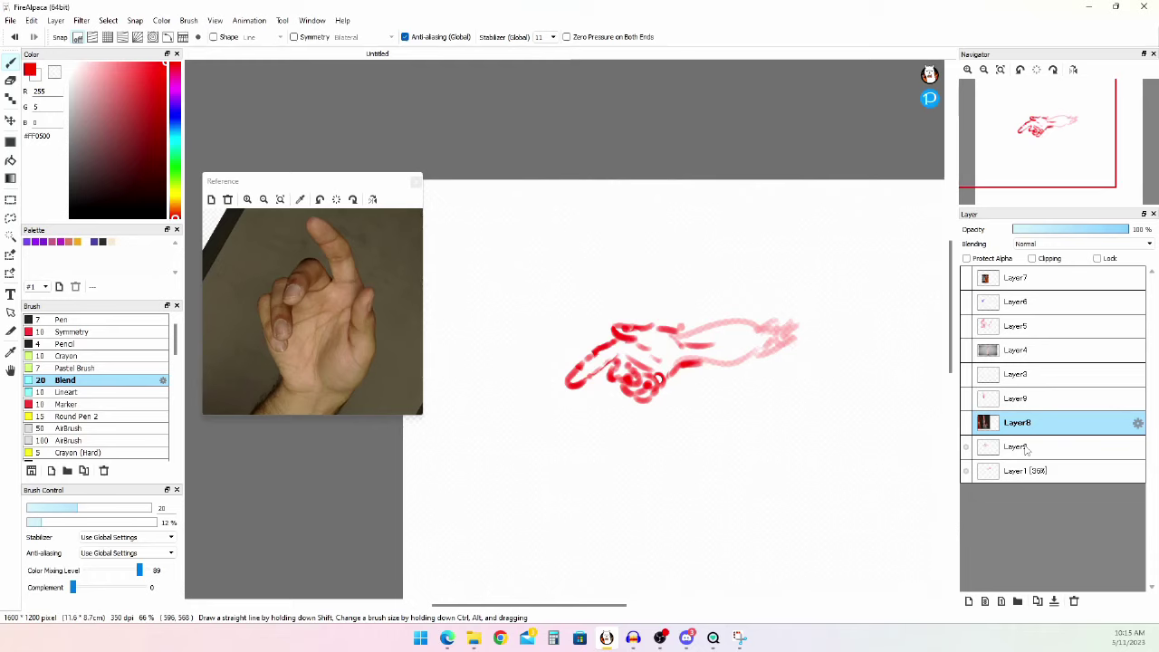
pyautogui.press('Right')
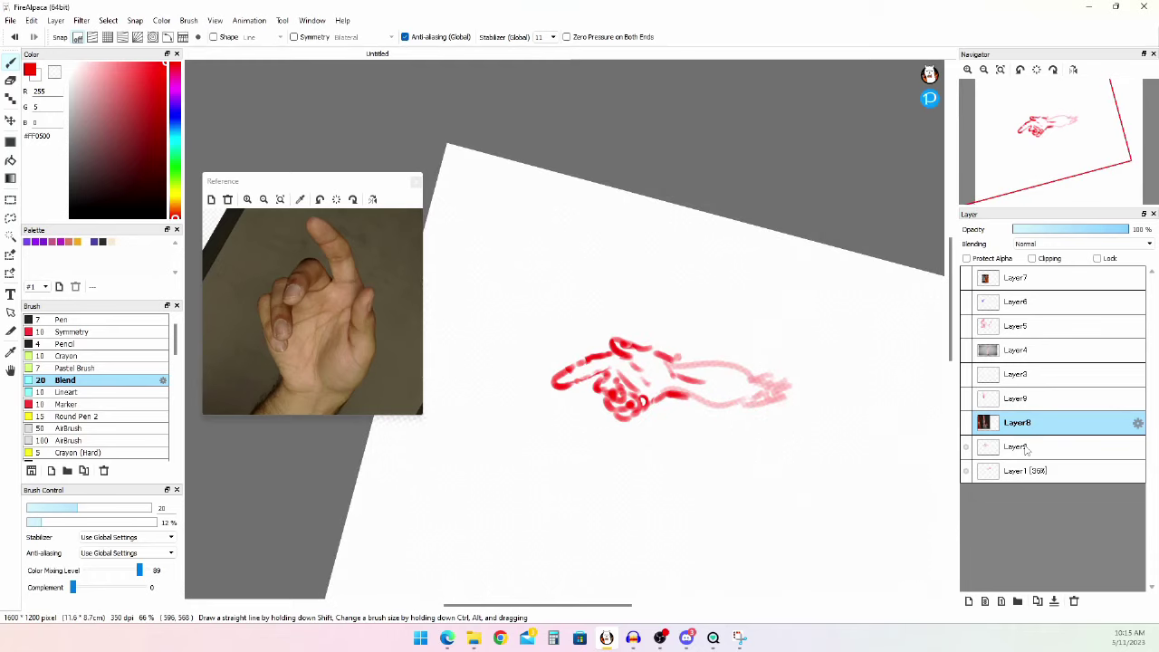
pyautogui.hotkey('ctrl', 'Left')
pyautogui.click(1003, 403)
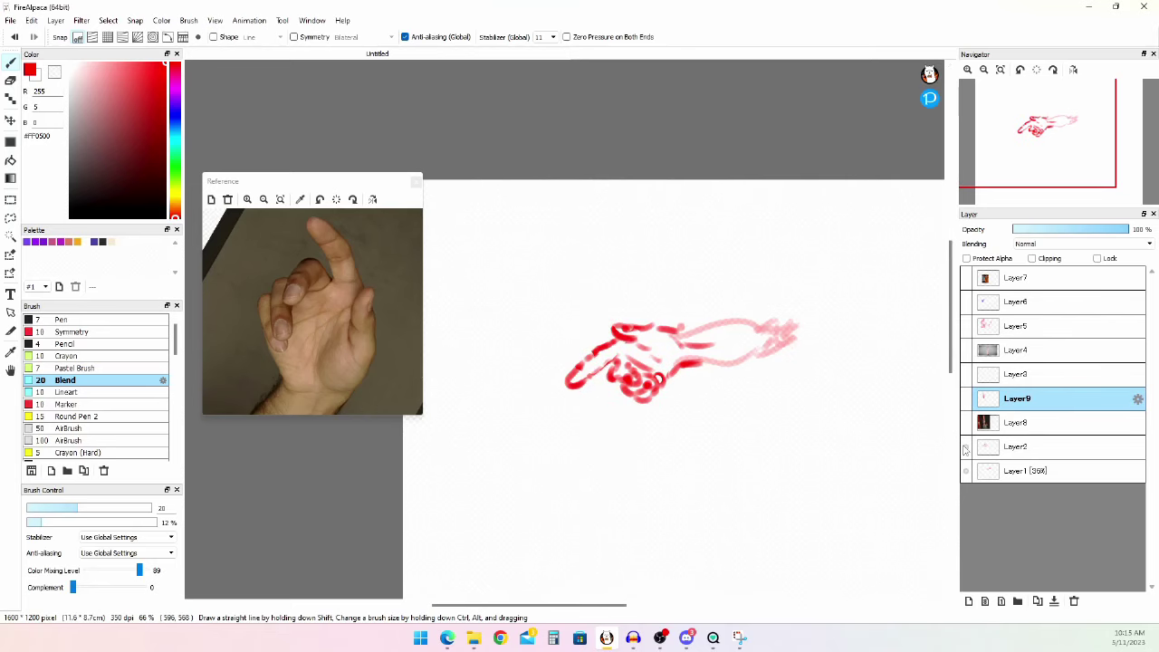
# - Erase and redraw the red index fingertip on Layer2 to match the bend in the reference photo
pyautogui.scroll(3, 634, 395)
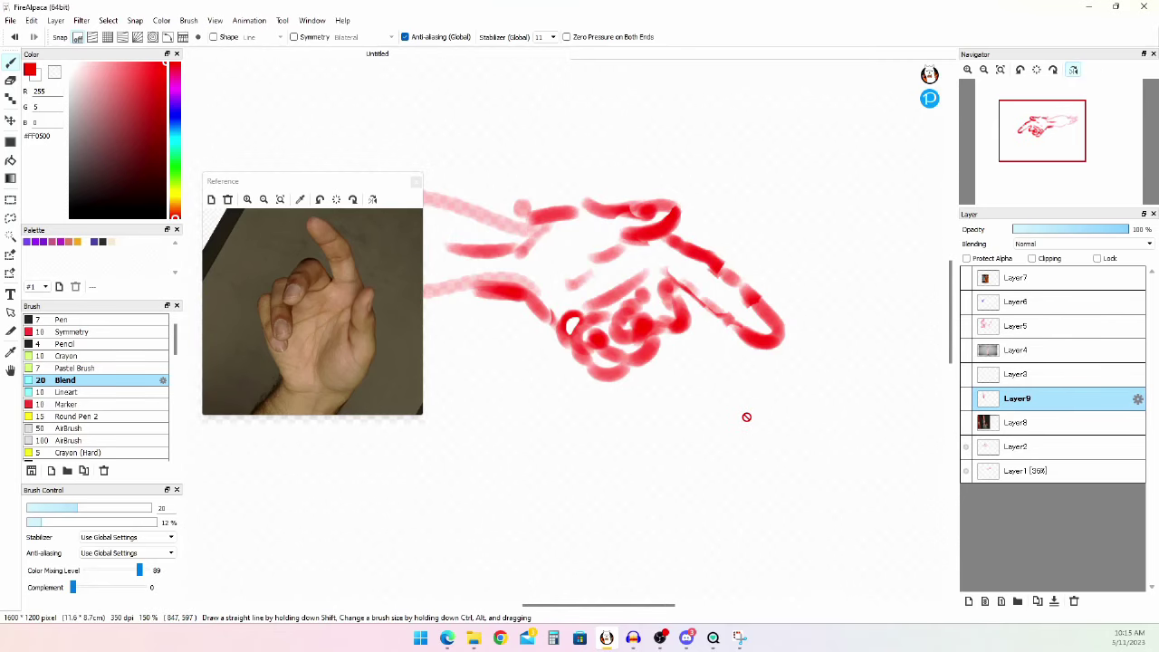
pyautogui.press('Right')
pyautogui.press('Left')
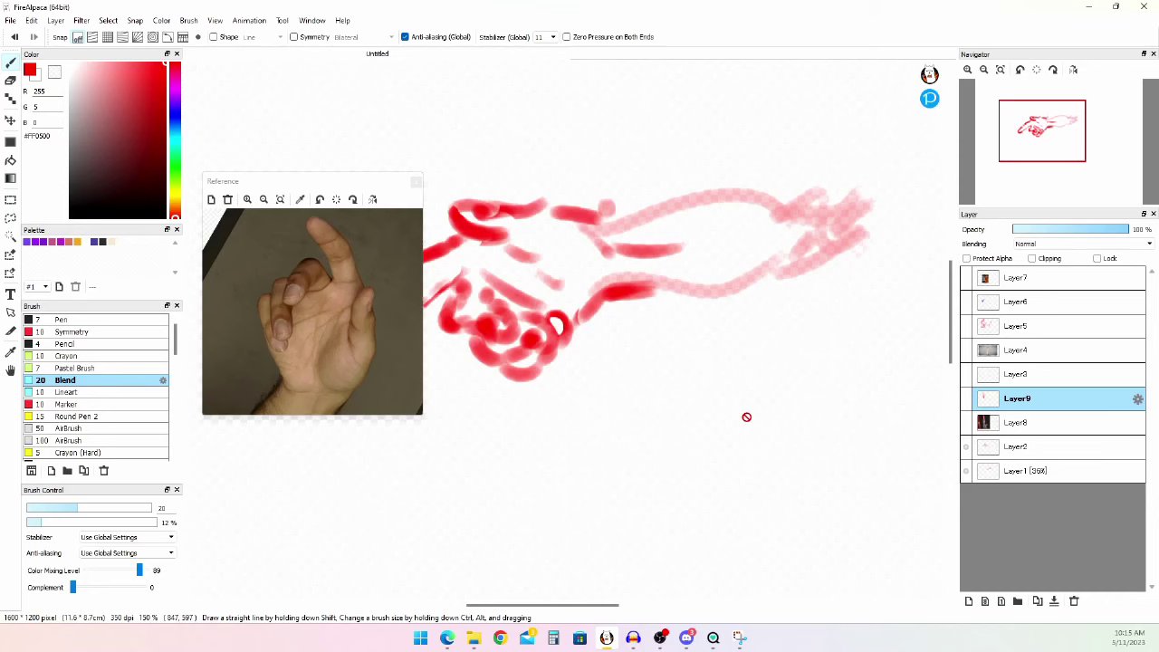
pyautogui.press('Right')
pyautogui.press('Right')
pyautogui.press('Right')
pyautogui.press('Right')
pyautogui.press('Right')
pyautogui.press('Right')
pyautogui.press('Right')
pyautogui.press('Right')
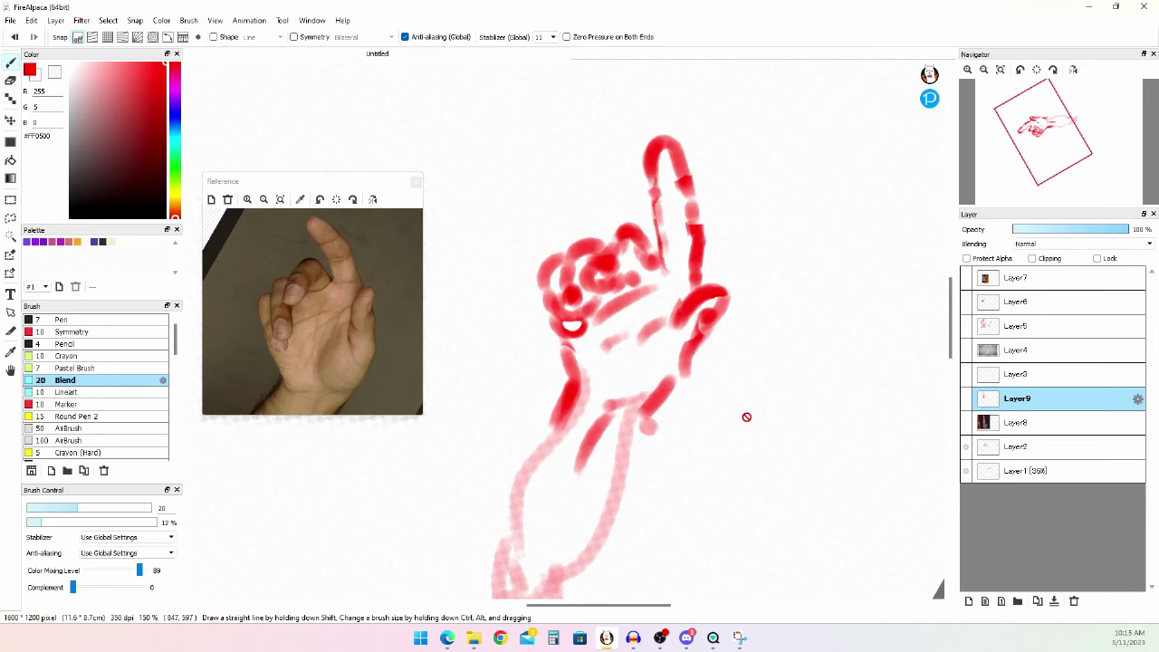
pyautogui.click(986, 445)
pyautogui.press('e')
pyautogui.moveTo(628, 202)
pyautogui.mouseDown()
pyautogui.moveTo(662, 191)
pyautogui.moveTo(697, 189)
pyautogui.moveTo(668, 238)
pyautogui.moveTo(656, 222)
pyautogui.moveTo(660, 241)
pyautogui.moveTo(648, 172)
pyautogui.moveTo(677, 195)
pyautogui.moveTo(695, 254)
pyautogui.mouseUp()
pyautogui.press('b')
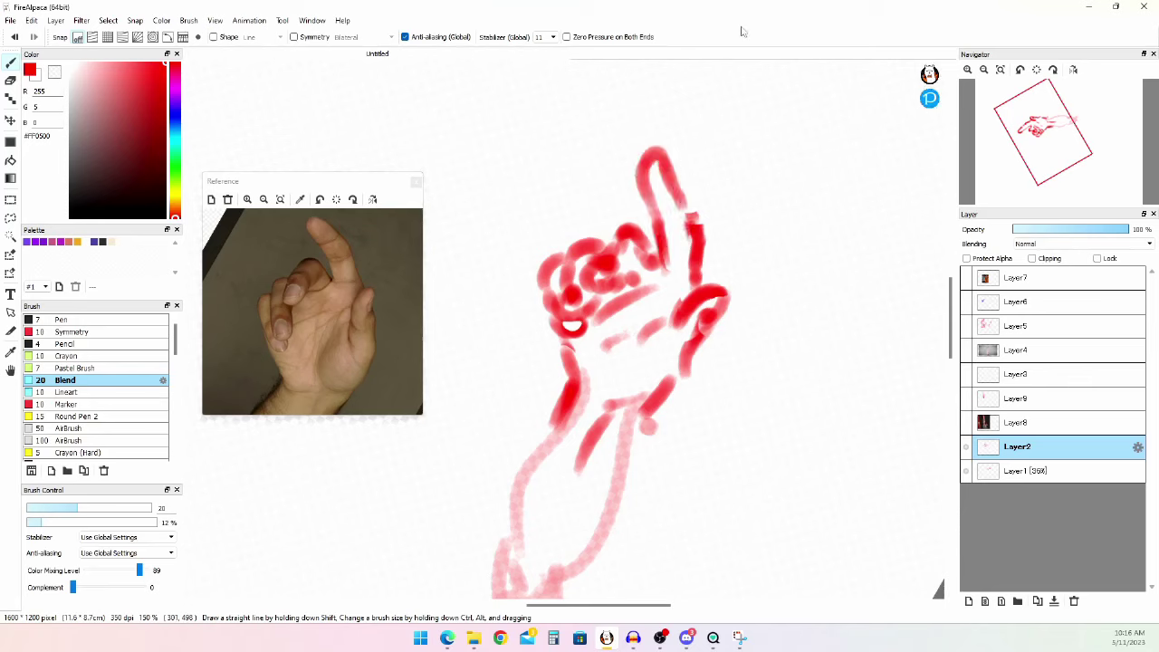
# - Examine the corrected hand sketch in its original orientation and turned upright beside the reference photo
pyautogui.press('Up')
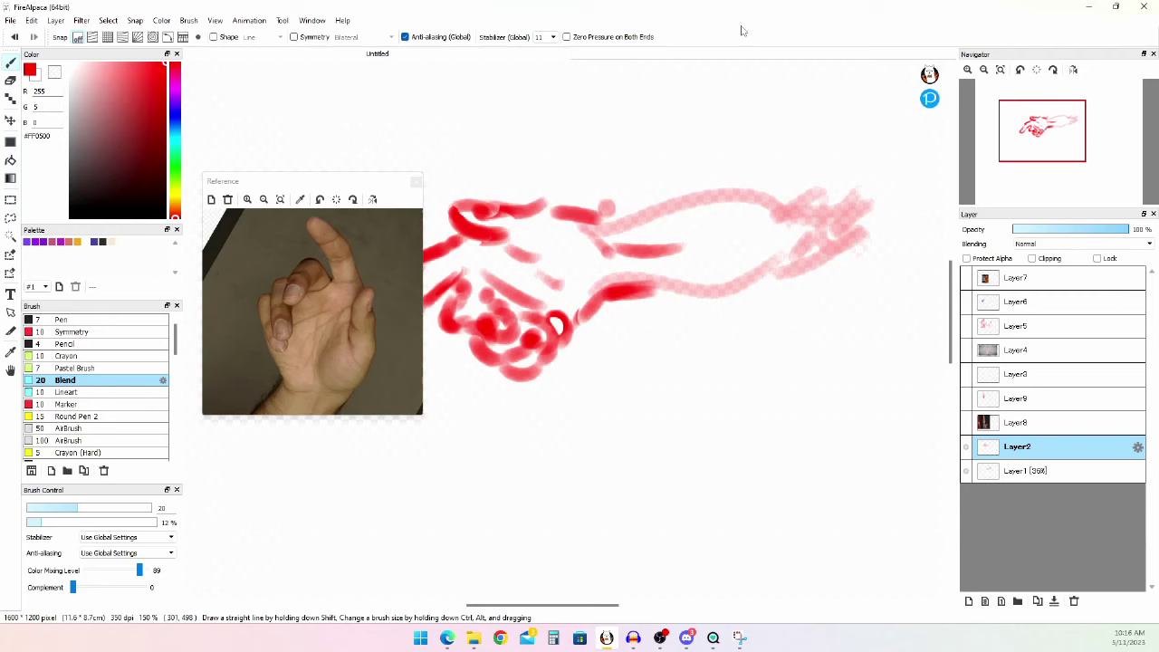
pyautogui.scroll(2, 696, 223)
pyautogui.scroll(-8, 646, 214)
pyautogui.scroll(5, 645, 208)
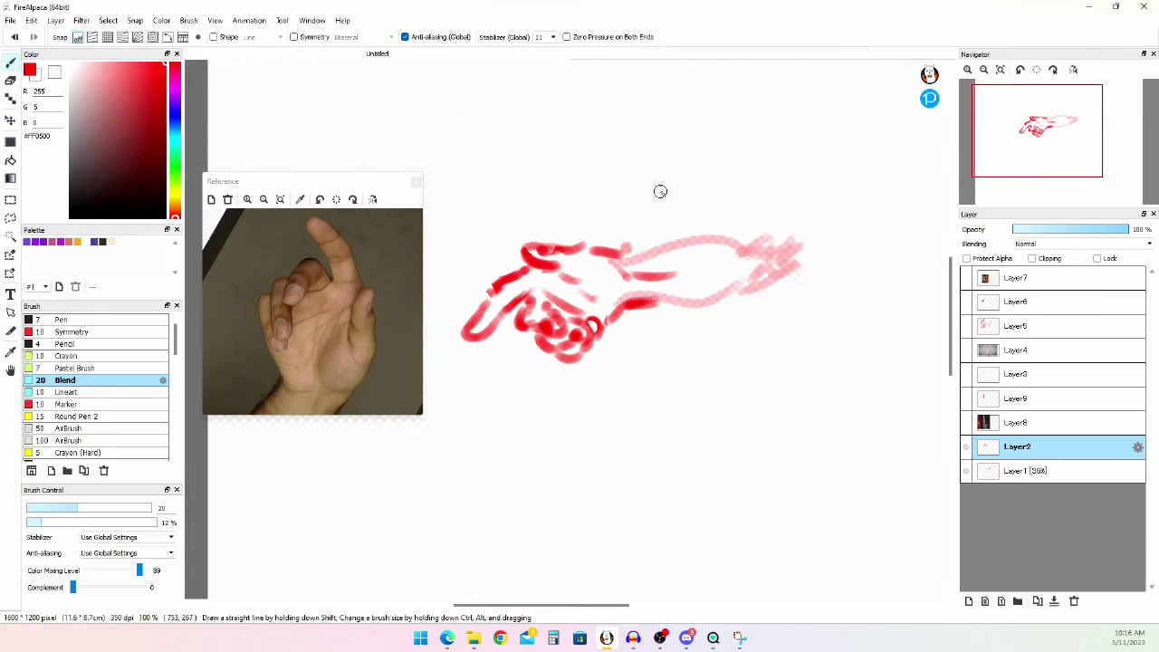
pyautogui.press('Down')
pyautogui.press('Down')
pyautogui.press('Right')
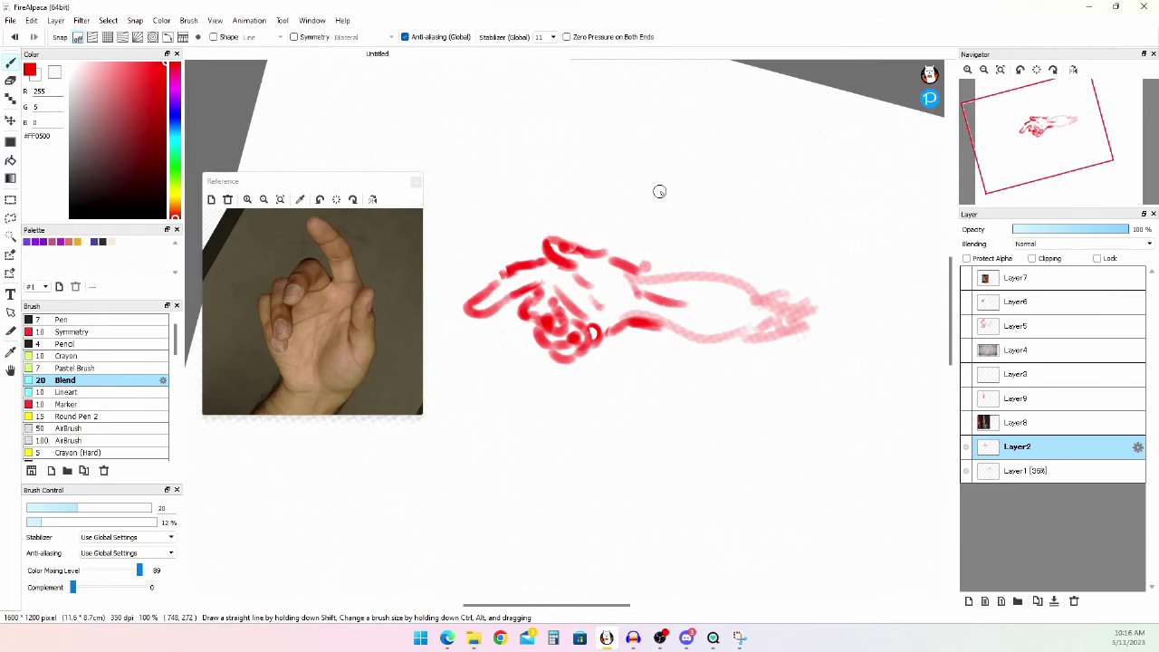
pyautogui.hotkey('ctrl', 'alt', 'Right')
pyautogui.hotkey('ctrl', 'alt', 'Right')
pyautogui.hotkey('ctrl', 'alt', 'Right')
pyautogui.hotkey('ctrl', 'alt', 'Right')
pyautogui.hotkey('ctrl', 'alt', 'Right')
pyautogui.hotkey('ctrl', 'alt', 'Right')
pyautogui.hotkey('ctrl', 'alt', 'Right')
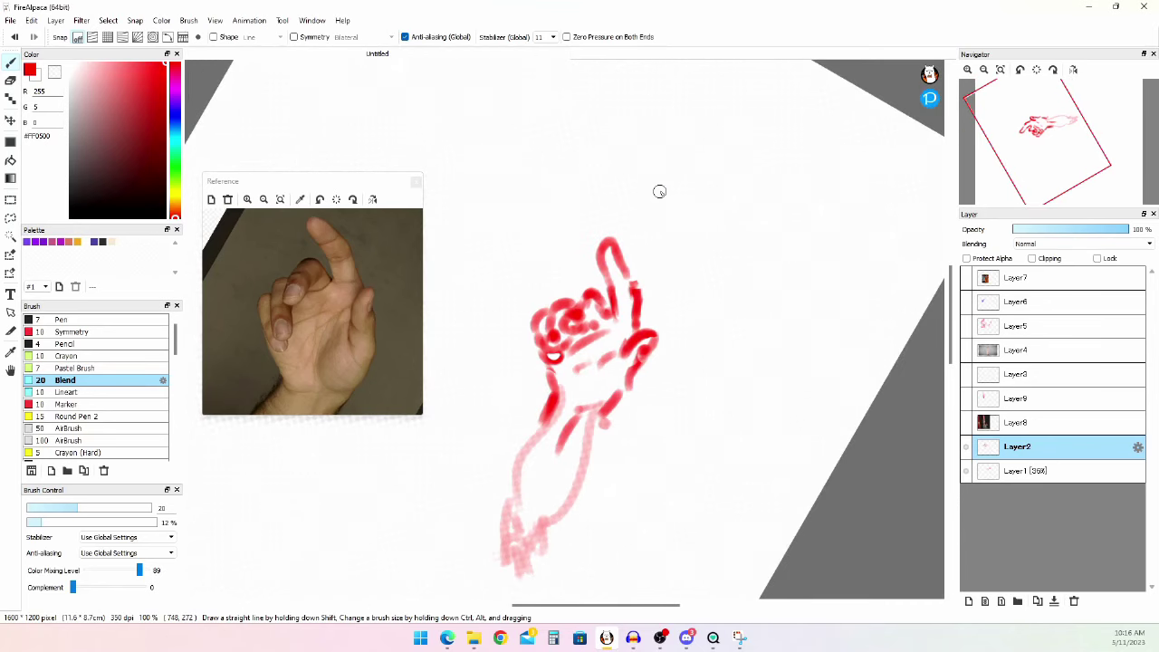
# - Erase and redraw the curled middle finger's knuckle in red on Layer2
pyautogui.scroll(2, 541, 355)
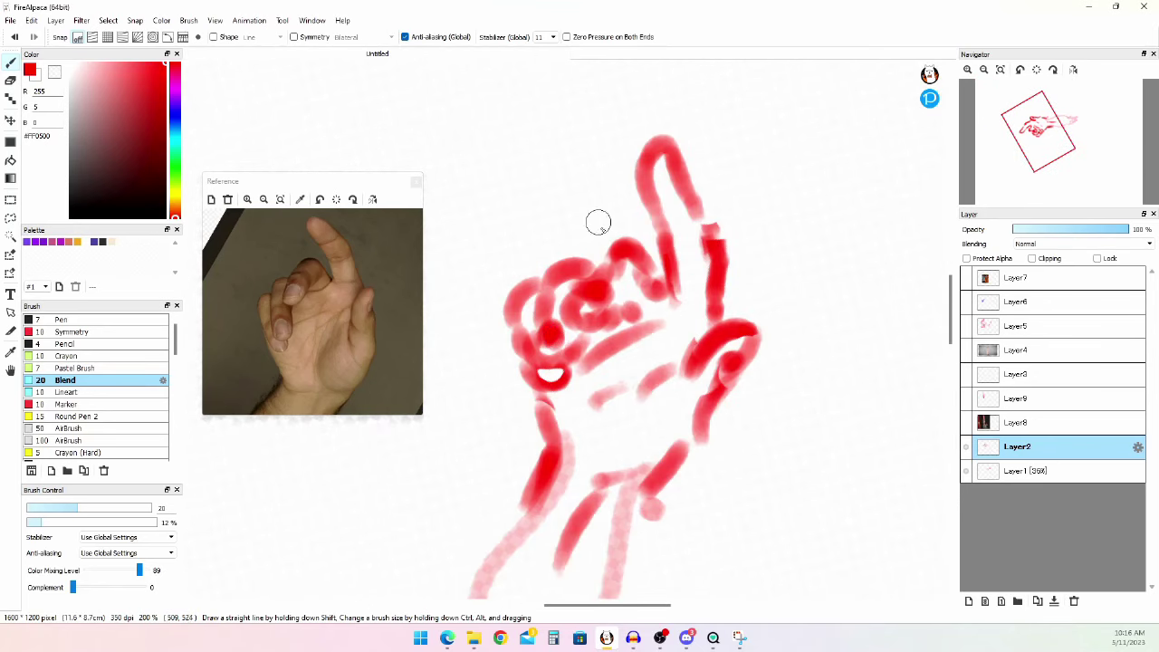
pyautogui.press('e')
pyautogui.press('b')
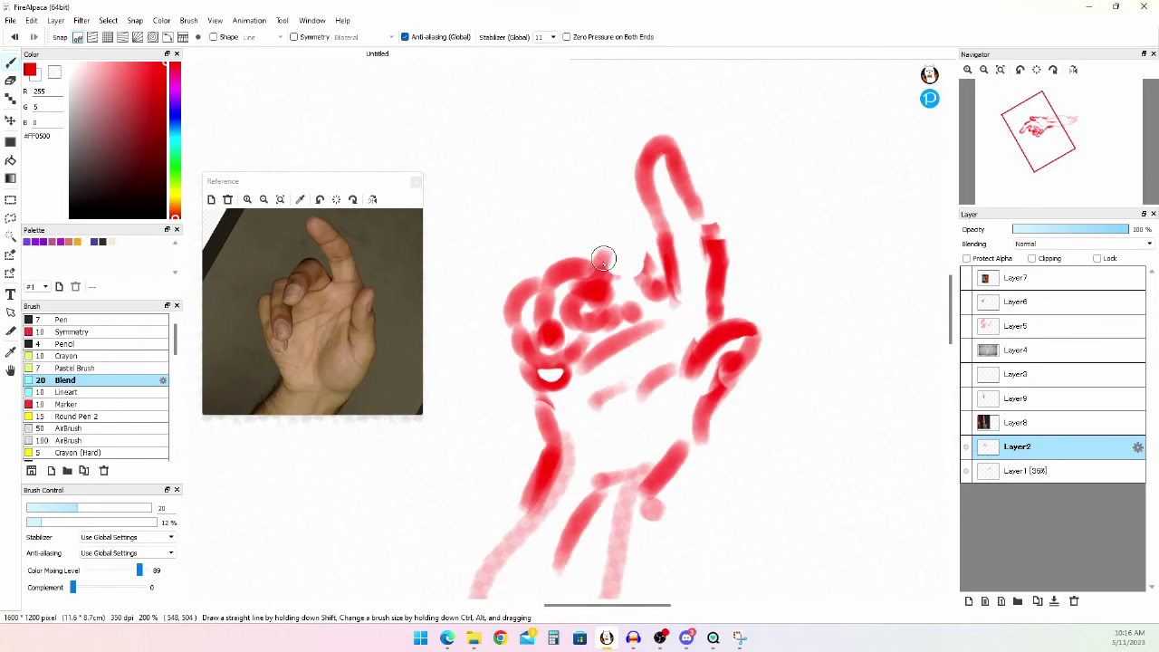
pyautogui.moveTo(621, 237)
pyautogui.mouseDown()
pyautogui.moveTo(652, 275)
pyautogui.moveTo(630, 270)
pyautogui.moveTo(625, 289)
pyautogui.moveTo(623, 272)
pyautogui.moveTo(609, 280)
pyautogui.moveTo(612, 261)
pyautogui.moveTo(618, 295)
pyautogui.moveTo(602, 321)
pyautogui.moveTo(639, 272)
pyautogui.moveTo(616, 311)
pyautogui.mouseUp()
pyautogui.press('e')
pyautogui.press('b')
pyautogui.scroll(-2, 617, 310)
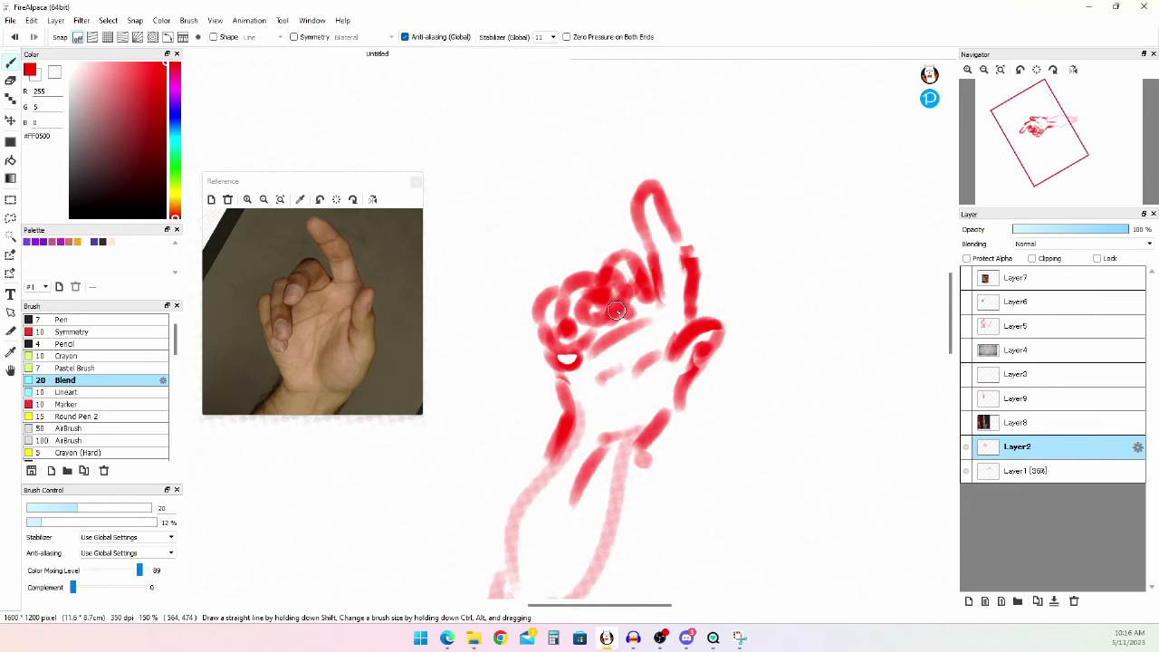
# - Erase and redraw the lower outline of the curled little finger in red on Layer2
pyautogui.scroll(2, 677, 348)
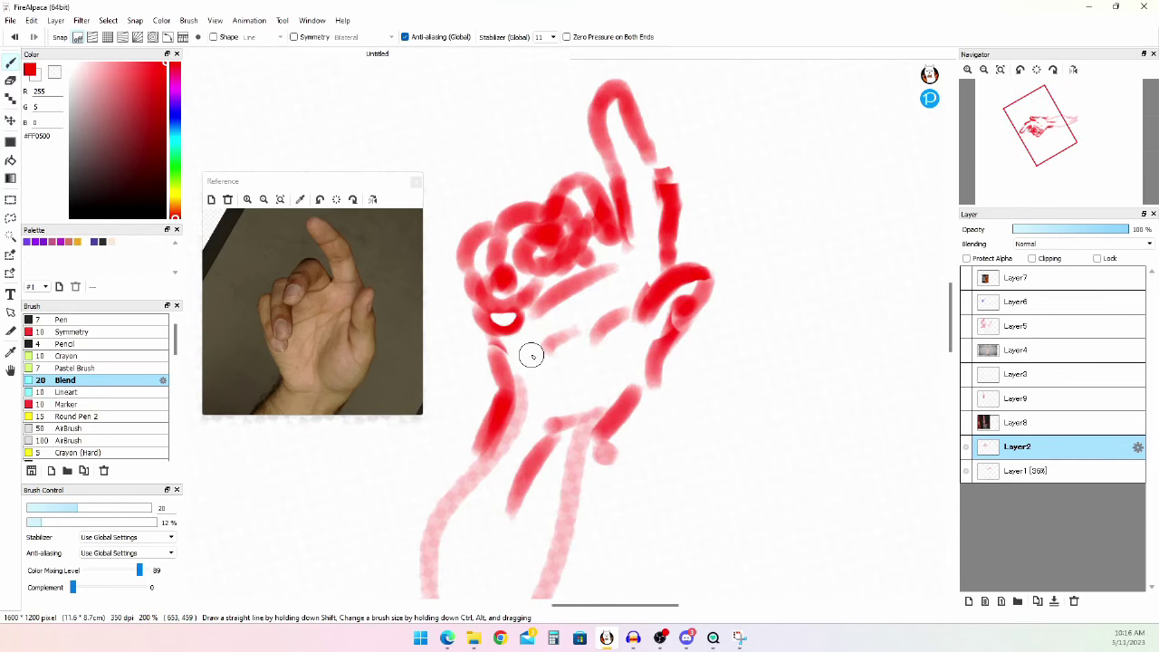
pyautogui.press('e')
pyautogui.press('b')
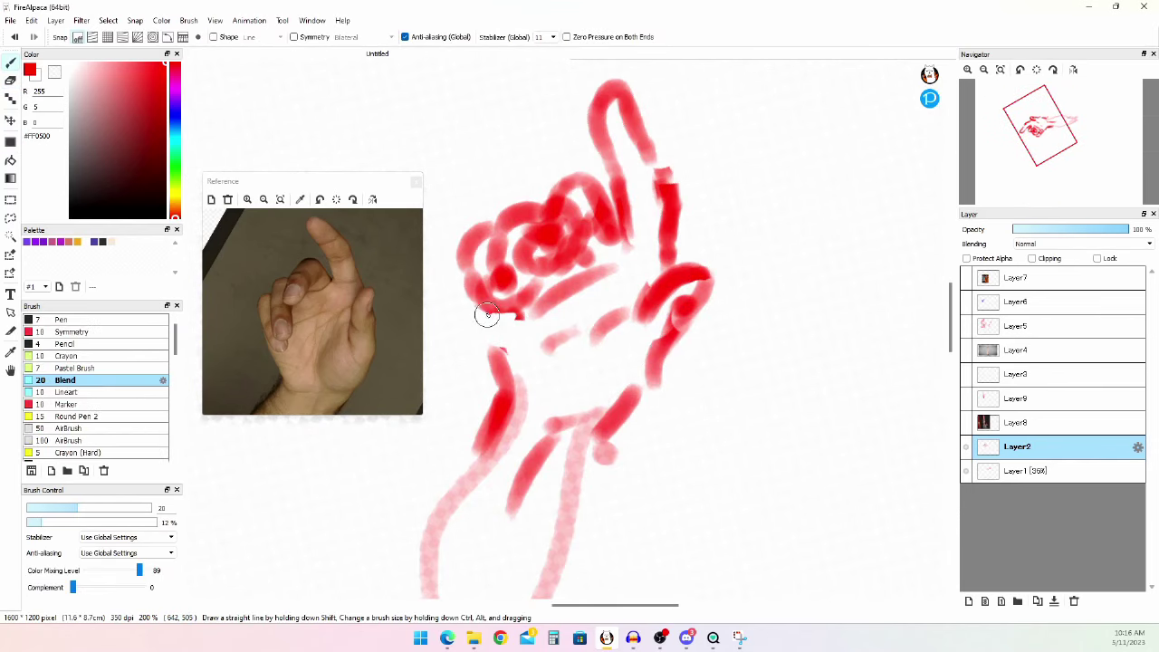
pyautogui.moveTo(486, 315); pyautogui.dragTo(525, 300)
pyautogui.scroll(-2, 525, 299)
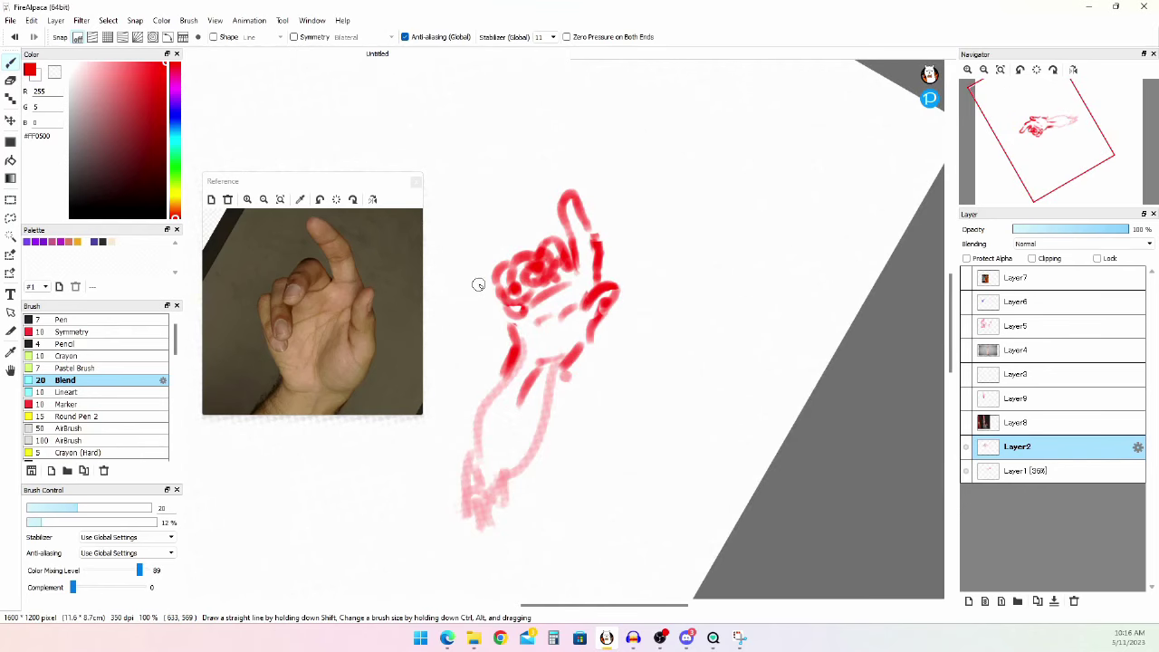
# - Lower Layer2's opacity to 39% and add a new layer above it for the line drawing
pyautogui.scroll(1, 478, 272)
pyautogui.click(1057, 230)
pyautogui.click(970, 601)
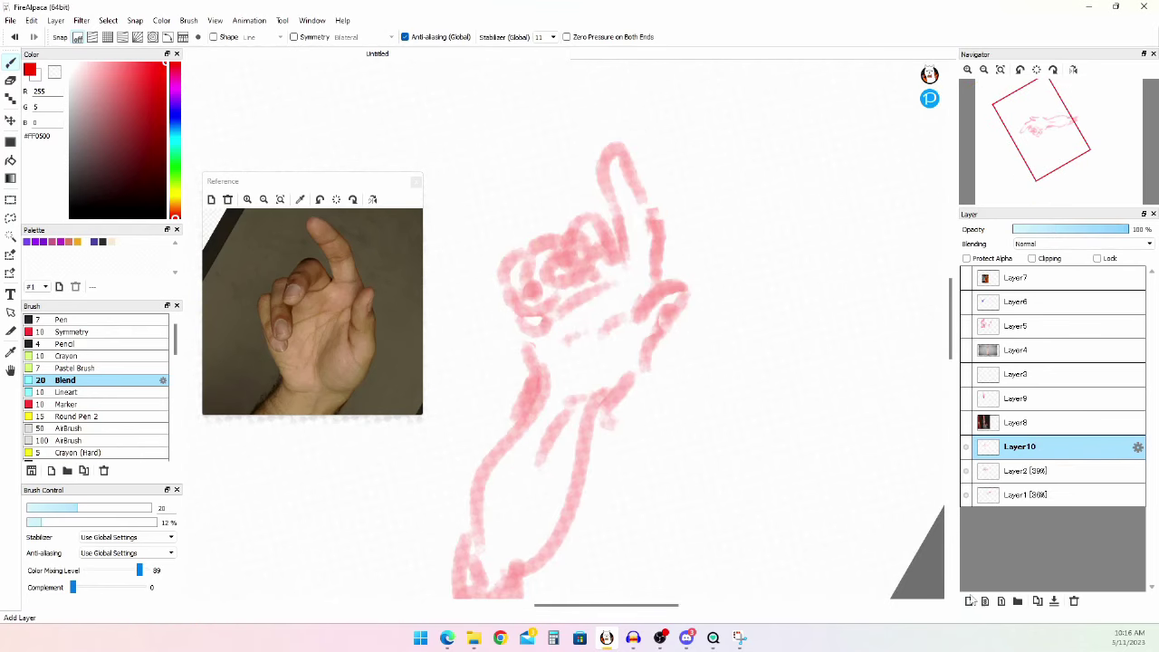
# - Choose the Crayon brush at size 4 and set the color to black (#000000), undoing the test stroke
pyautogui.click(77, 356)
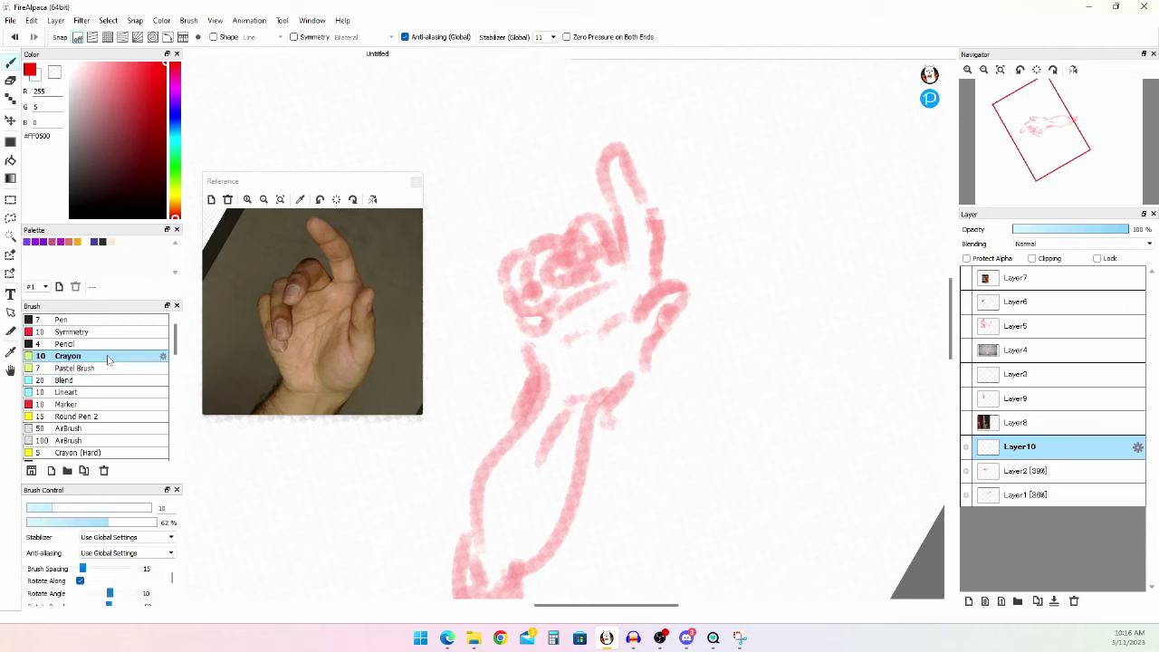
pyautogui.write('4')
pyautogui.moveTo(561, 261)
pyautogui.mouseDown()
pyautogui.moveTo(555, 361)
pyautogui.moveTo(688, 413)
pyautogui.mouseUp()
pyautogui.hotkey('ctrl', 'z')
pyautogui.click(128, 163)
pyautogui.moveTo(129, 164); pyautogui.dragTo(70, 218)
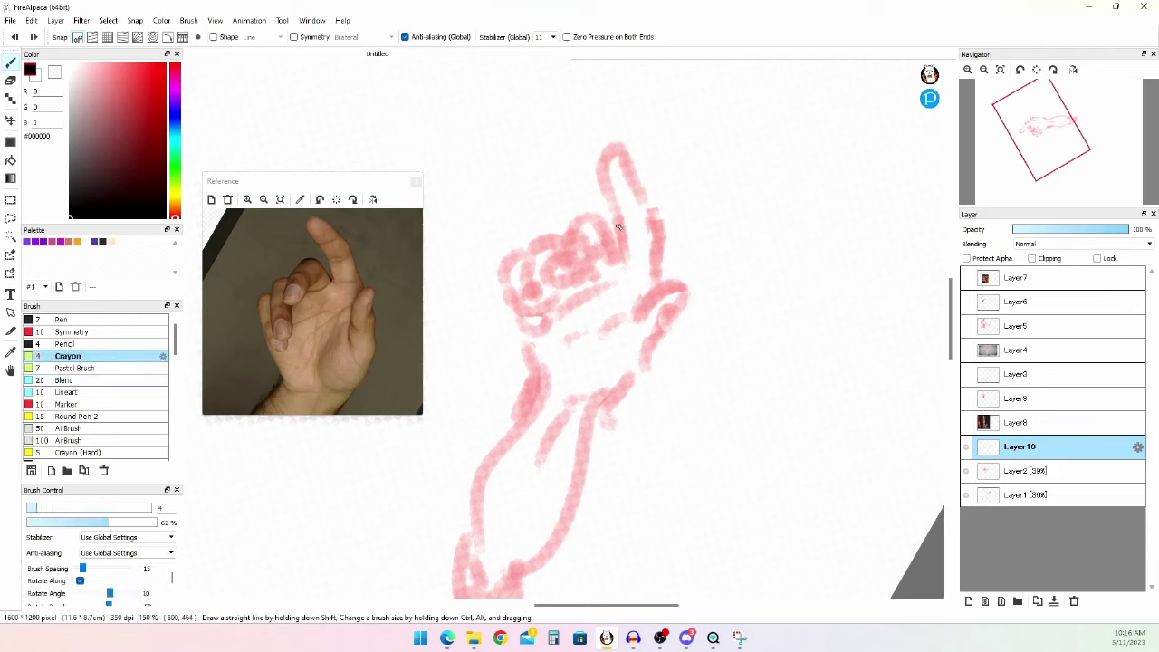
# - Draw the index finger's inner edge and joint creases in black over the red sketch on Layer10
pyautogui.moveTo(619, 217)
pyautogui.mouseDown()
pyautogui.moveTo(627, 260)
pyautogui.moveTo(638, 224)
pyautogui.moveTo(624, 243)
pyautogui.mouseUp()
pyautogui.hotkey('ctrl', 'z')
pyautogui.moveTo(613, 202)
pyautogui.mouseDown()
pyautogui.moveTo(604, 178)
pyautogui.moveTo(623, 195)
pyautogui.mouseUp()
pyautogui.hotkey('ctrl', 'z')
pyautogui.moveTo(614, 199)
pyautogui.mouseDown()
pyautogui.moveTo(601, 156)
pyautogui.moveTo(621, 165)
pyautogui.moveTo(615, 152)
pyautogui.mouseUp()
pyautogui.hotkey('ctrl', 'z')
pyautogui.hotkey('ctrl', 'z')
pyautogui.press('e')
pyautogui.press('b')
pyautogui.moveTo(594, 177); pyautogui.dragTo(605, 187)
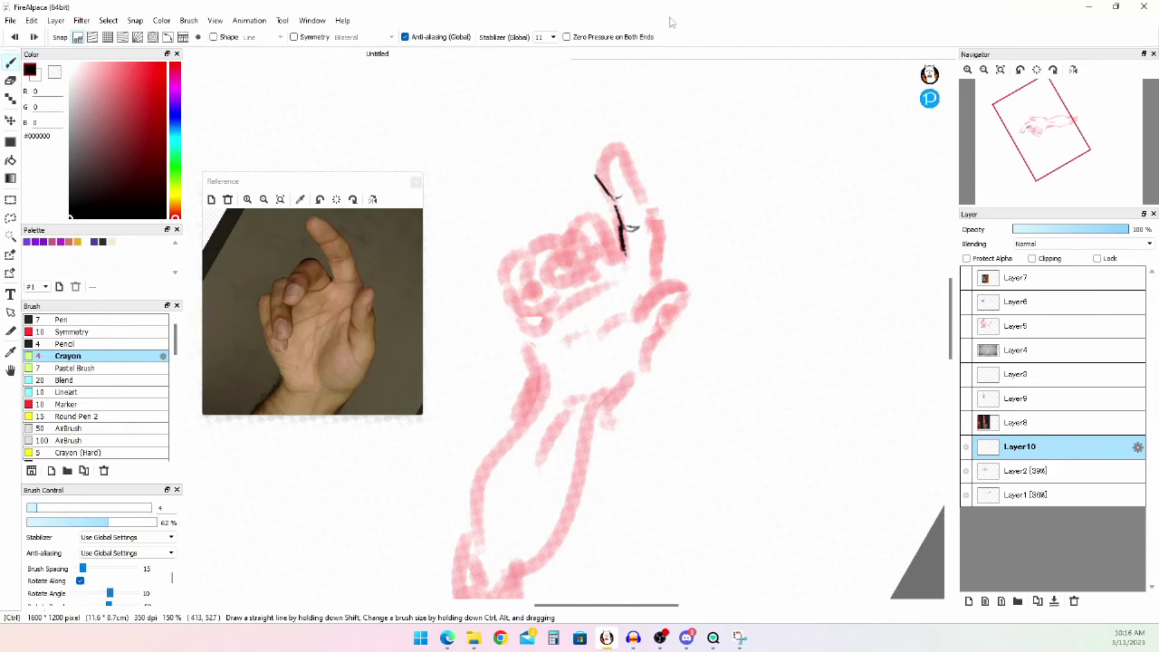
# - Outline the index finger's rounded tip and outer edge in black, undoing stray strokes
pyautogui.moveTo(596, 175)
pyautogui.mouseDown()
pyautogui.moveTo(614, 149)
pyautogui.moveTo(608, 166)
pyautogui.moveTo(614, 152)
pyautogui.moveTo(627, 169)
pyautogui.moveTo(622, 151)
pyautogui.moveTo(646, 210)
pyautogui.mouseUp()
pyautogui.hotkey('ctrl', 'z')
pyautogui.hotkey('ctrl', 'z')
pyautogui.hotkey('ctrl', 'z')
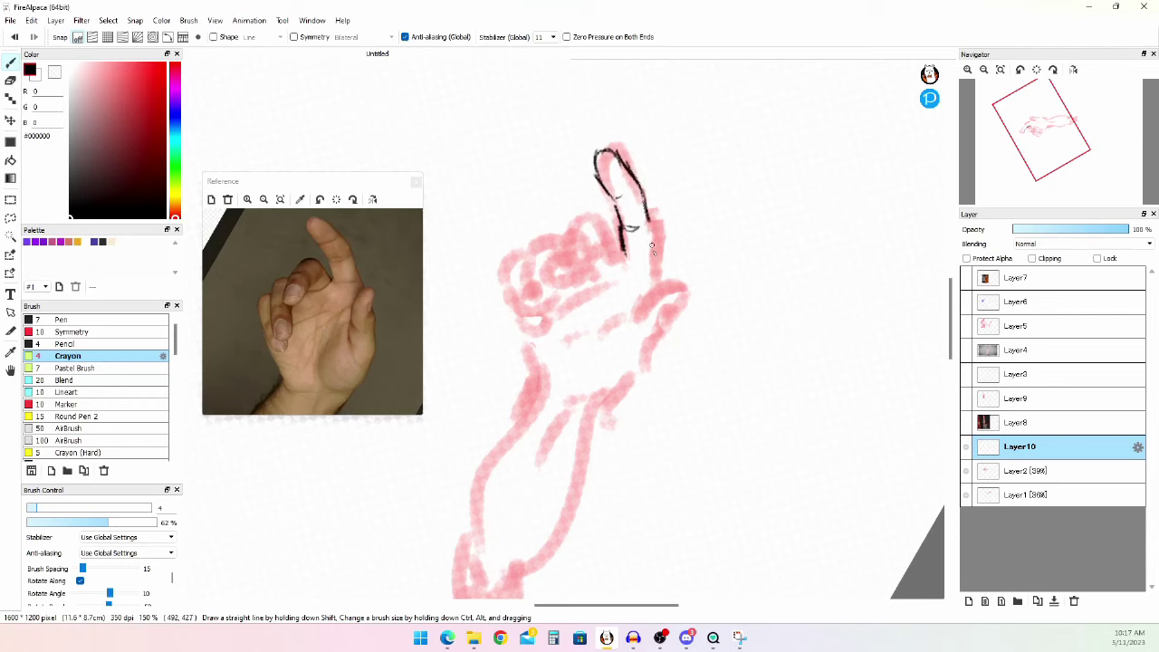
# - Erase and redraw the joint creases inside the index finger, undoing the misplaced strokes
pyautogui.press('e')
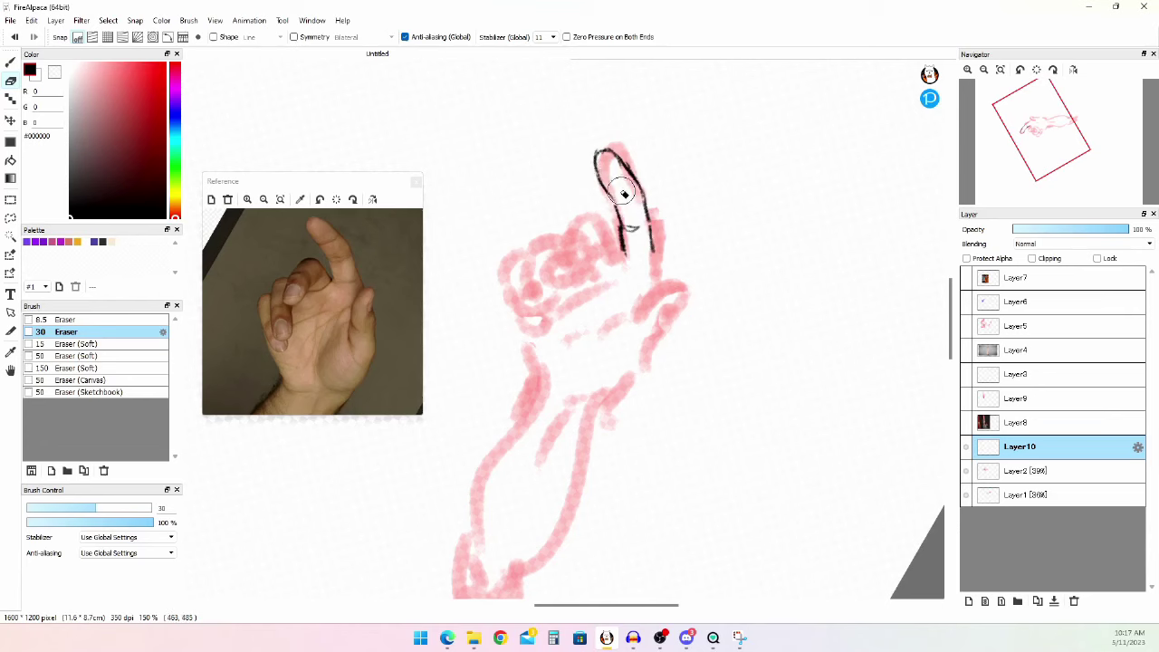
pyautogui.press('b')
pyautogui.hotkey('ctrl', 'z')
pyautogui.moveTo(609, 195)
pyautogui.mouseDown()
pyautogui.moveTo(623, 195)
pyautogui.moveTo(642, 226)
pyautogui.mouseUp()
pyautogui.hotkey('ctrl', 'z')
pyautogui.press('e')
pyautogui.press('b')
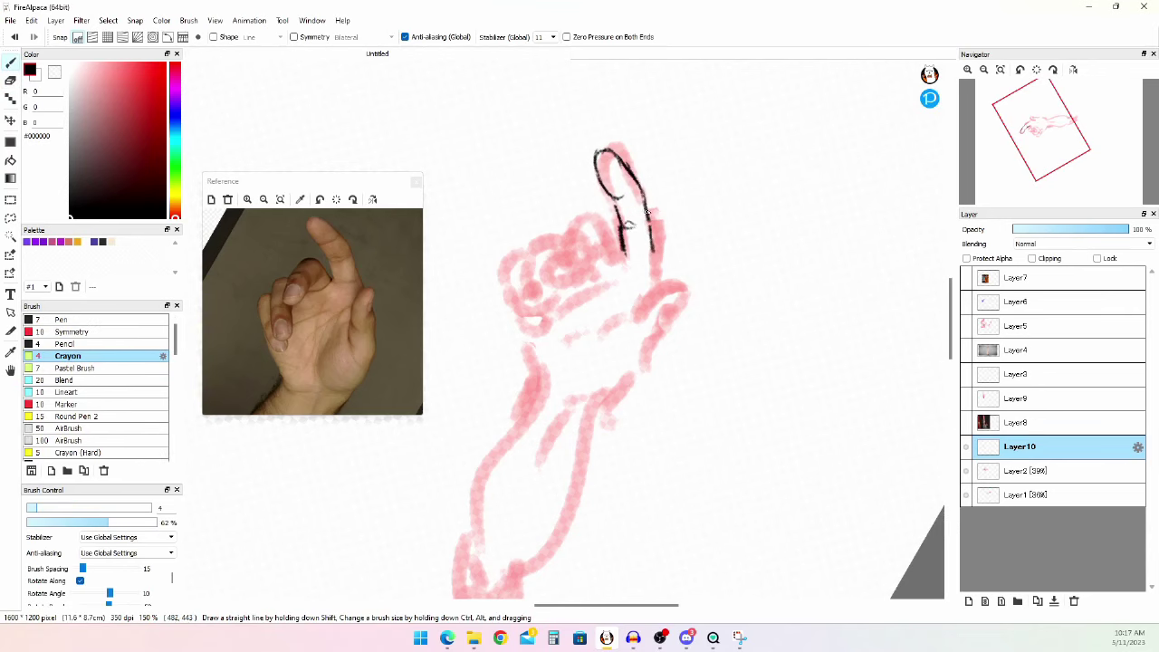
pyautogui.hotkey('ctrl', 'z')
# - Extend the index finger's outer edge down to the thumb and draw the palm's little-finger side in black
pyautogui.moveTo(653, 251); pyautogui.dragTo(660, 281)
pyautogui.moveTo(701, 190); pyautogui.dragTo(750, 293)
pyautogui.hotkey('ctrl', 'z')
pyautogui.moveTo(523, 321); pyautogui.dragTo(549, 401)
# - Sketch a pentagon beside the hand as an example of the basic palm shape
pyautogui.moveTo(763, 347)
pyautogui.mouseDown()
pyautogui.moveTo(761, 294)
pyautogui.moveTo(795, 262)
pyautogui.moveTo(771, 341)
pyautogui.mouseUp()
pyautogui.hotkey('ctrl', 'z')
pyautogui.moveTo(752, 287)
pyautogui.mouseDown()
pyautogui.moveTo(797, 255)
pyautogui.moveTo(850, 288)
pyautogui.moveTo(846, 336)
pyautogui.mouseUp()
pyautogui.moveTo(775, 340); pyautogui.dragTo(847, 333)
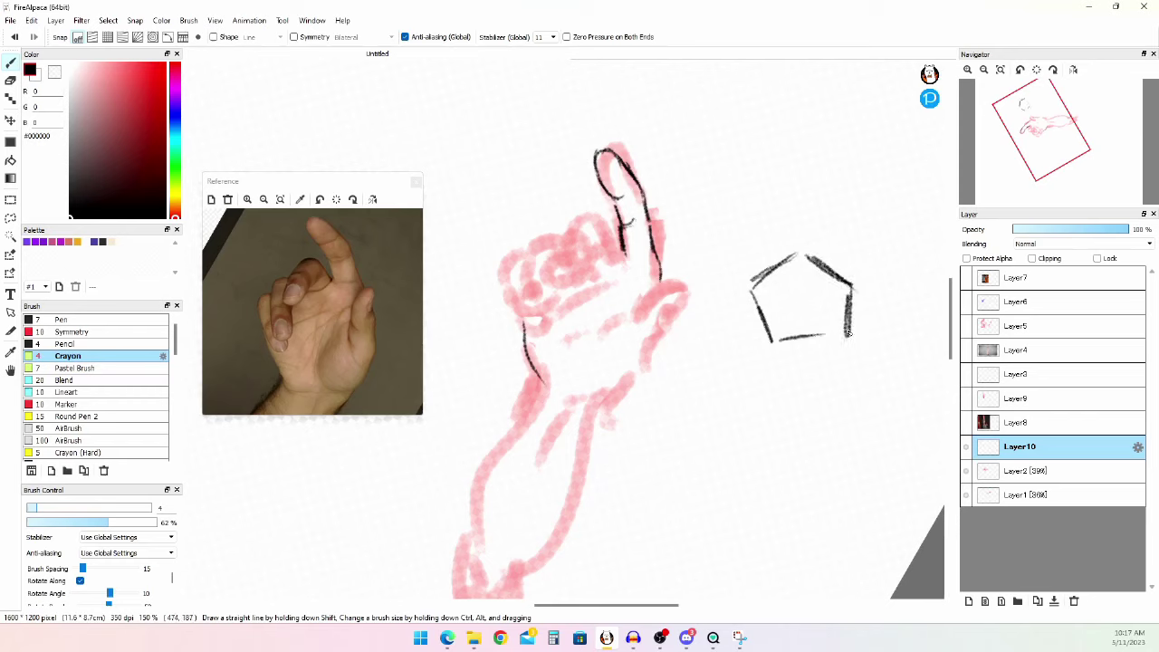
# - Redraw the pentagon's upper edge as an arched knuckle line and add four fingers of different lengths
pyautogui.press('e')
pyautogui.moveTo(758, 281)
pyautogui.mouseDown()
pyautogui.moveTo(826, 249)
pyautogui.moveTo(814, 257)
pyautogui.mouseUp()
pyautogui.press('b')
pyautogui.moveTo(811, 260)
pyautogui.mouseDown()
pyautogui.moveTo(851, 287)
pyautogui.moveTo(811, 259)
pyautogui.moveTo(850, 288)
pyautogui.moveTo(826, 262)
pyautogui.moveTo(778, 264)
pyautogui.mouseUp()
pyautogui.press('e')
pyautogui.press('b')
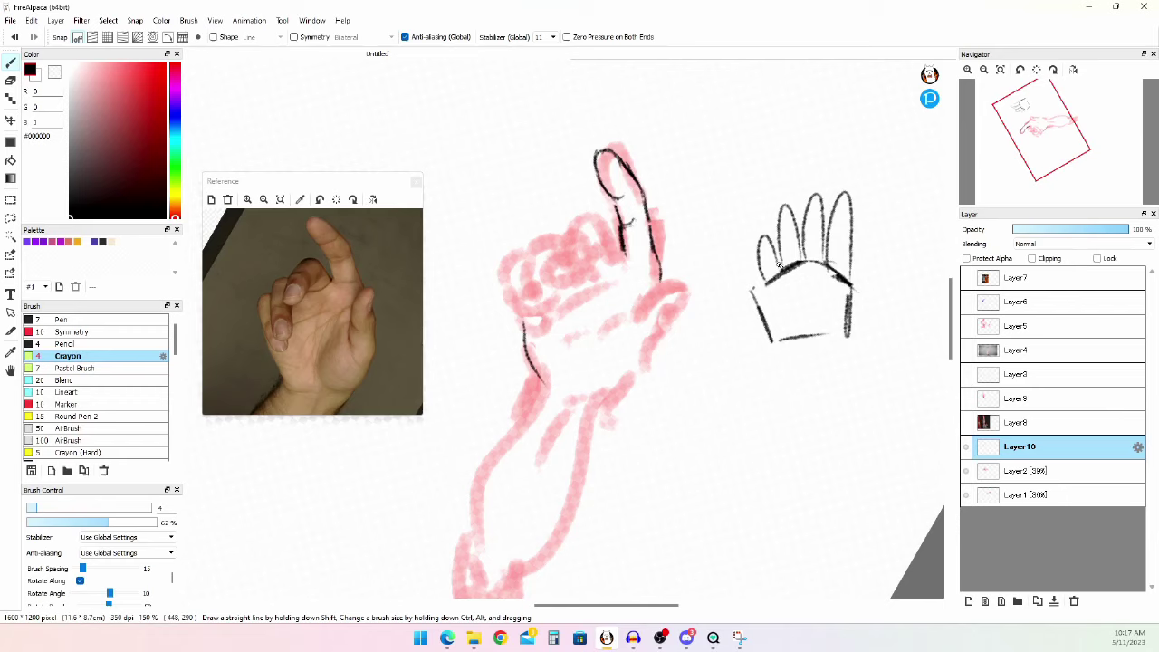
# - Replace the example's arched knuckle line with a straight one and draw three fingers on it
pyautogui.hotkey('ctrl', 'z')
pyautogui.hotkey('ctrl', 'z')
pyautogui.hotkey('ctrl', 'z')
pyautogui.press('e')
pyautogui.moveTo(736, 273)
pyautogui.mouseDown()
pyautogui.moveTo(923, 257)
pyautogui.moveTo(850, 252)
pyautogui.moveTo(867, 188)
pyautogui.mouseUp()
pyautogui.press('b')
pyautogui.moveTo(857, 277)
pyautogui.mouseDown()
pyautogui.moveTo(758, 282)
pyautogui.moveTo(763, 214)
pyautogui.moveTo(811, 271)
pyautogui.moveTo(839, 269)
pyautogui.mouseUp()
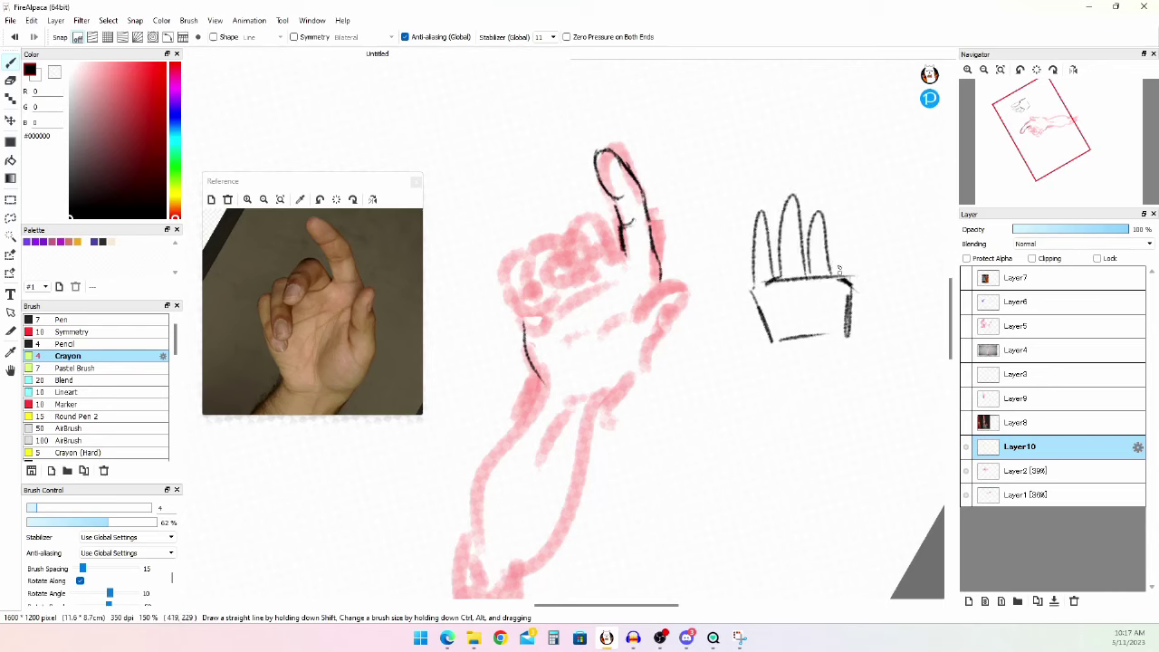
# - Undo the straight-knuckle version and restore the arched knuckle line with the index finger
pyautogui.hotkey('ctrl', 'z')
pyautogui.hotkey('ctrl', 'z')
pyautogui.hotkey('ctrl', 'z')
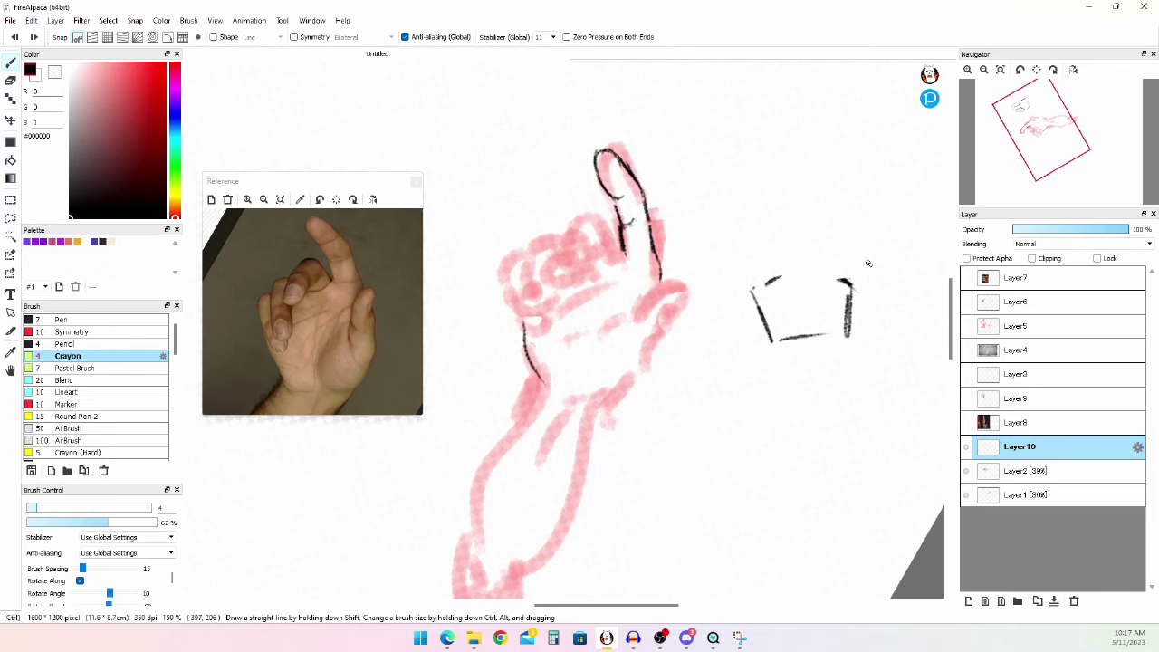
pyautogui.hotkey('ctrl', 'y')
pyautogui.hotkey('ctrl', 'y')
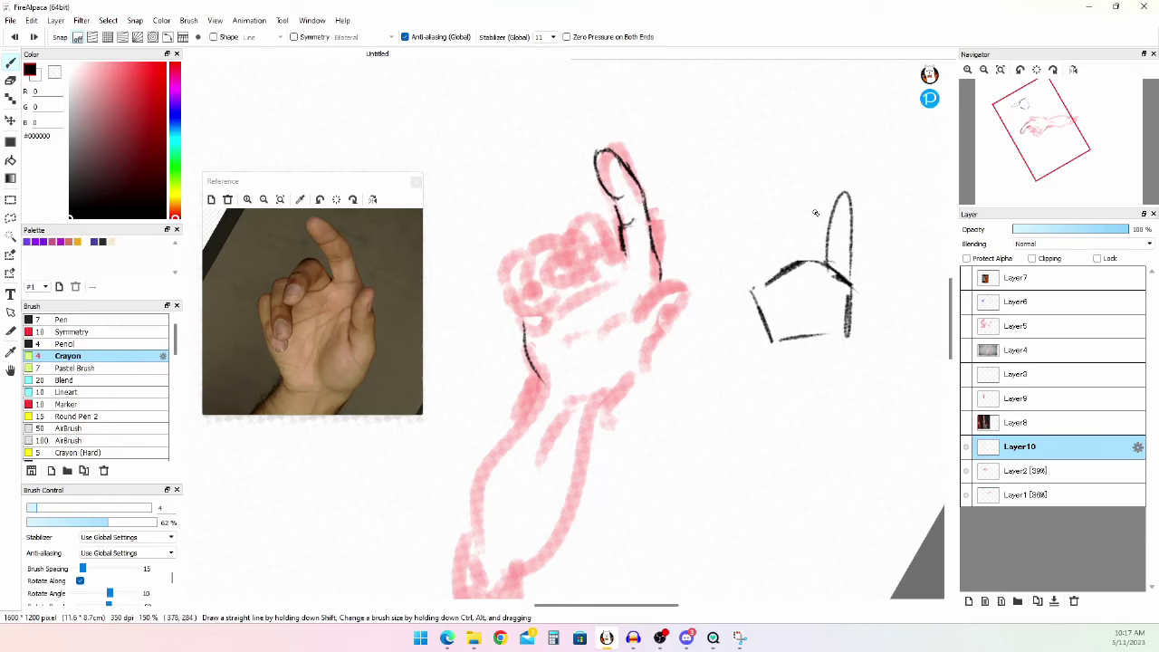
# - Draw the example's remaining fingers along the arched knuckle line and mark the knuckles with dots
pyautogui.moveTo(795, 255)
pyautogui.mouseDown()
pyautogui.moveTo(821, 262)
pyautogui.moveTo(807, 262)
pyautogui.moveTo(811, 237)
pyautogui.moveTo(839, 275)
pyautogui.moveTo(838, 266)
pyautogui.moveTo(778, 281)
pyautogui.mouseUp()
pyautogui.hotkey('ctrl', 'z')
pyautogui.moveTo(769, 274)
pyautogui.mouseDown()
pyautogui.moveTo(774, 205)
pyautogui.moveTo(788, 262)
pyautogui.moveTo(753, 273)
pyautogui.moveTo(765, 285)
pyautogui.mouseUp()
pyautogui.hotkey('ctrl', 'z')
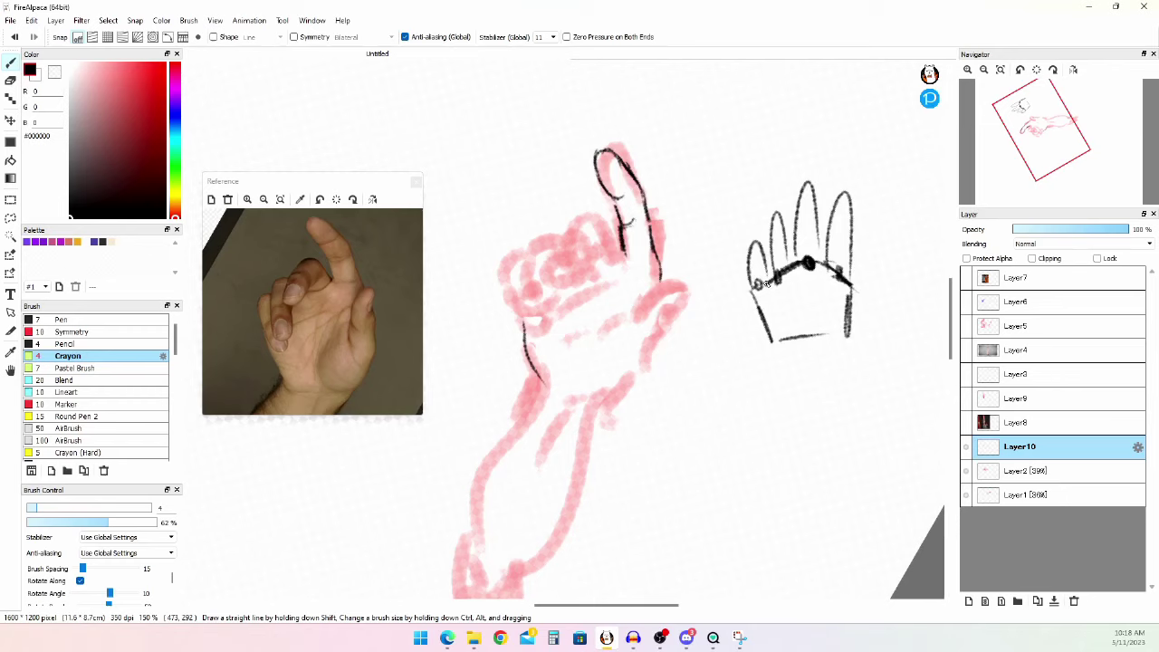
pyautogui.hotkey('ctrl', 'z')
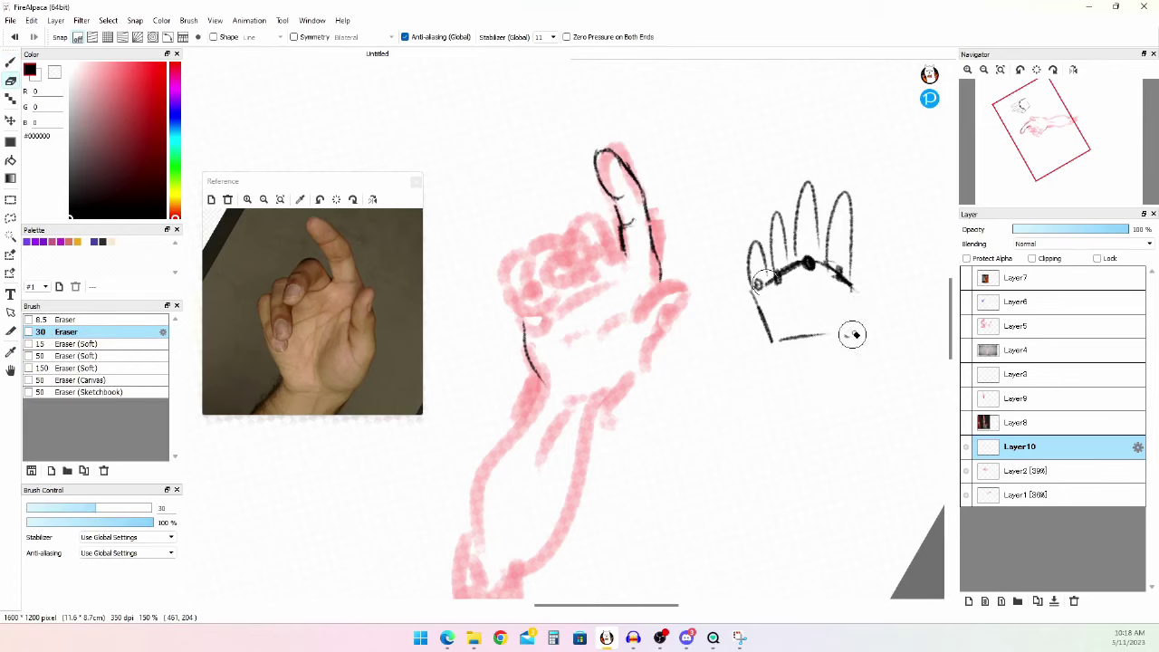
# - Replace the example palm's thumb side with an angled thumb and redraw its little-finger side
pyautogui.moveTo(851, 279)
pyautogui.mouseDown()
pyautogui.moveTo(871, 350)
pyautogui.moveTo(859, 361)
pyautogui.moveTo(828, 337)
pyautogui.mouseUp()
pyautogui.moveTo(854, 302)
pyautogui.mouseDown()
pyautogui.moveTo(830, 335)
pyautogui.moveTo(851, 317)
pyautogui.mouseUp()
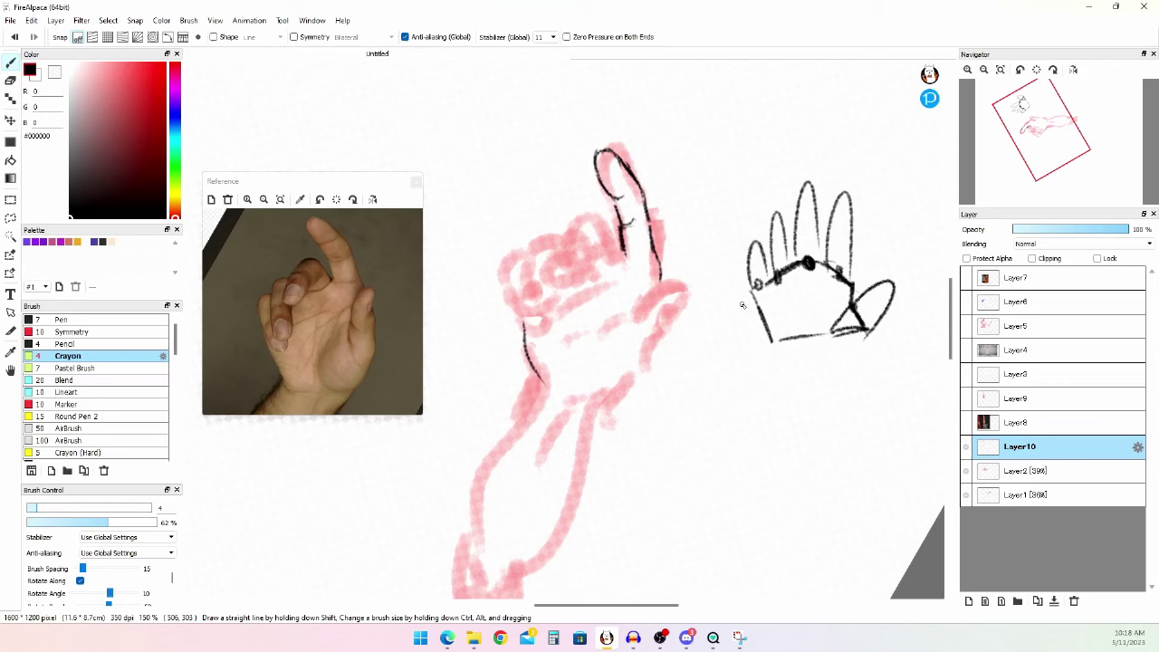
pyautogui.press('e')
pyautogui.moveTo(756, 297)
pyautogui.mouseDown()
pyautogui.moveTo(774, 331)
pyautogui.moveTo(755, 291)
pyautogui.moveTo(751, 319)
pyautogui.moveTo(778, 344)
pyautogui.mouseUp()
pyautogui.press('b')
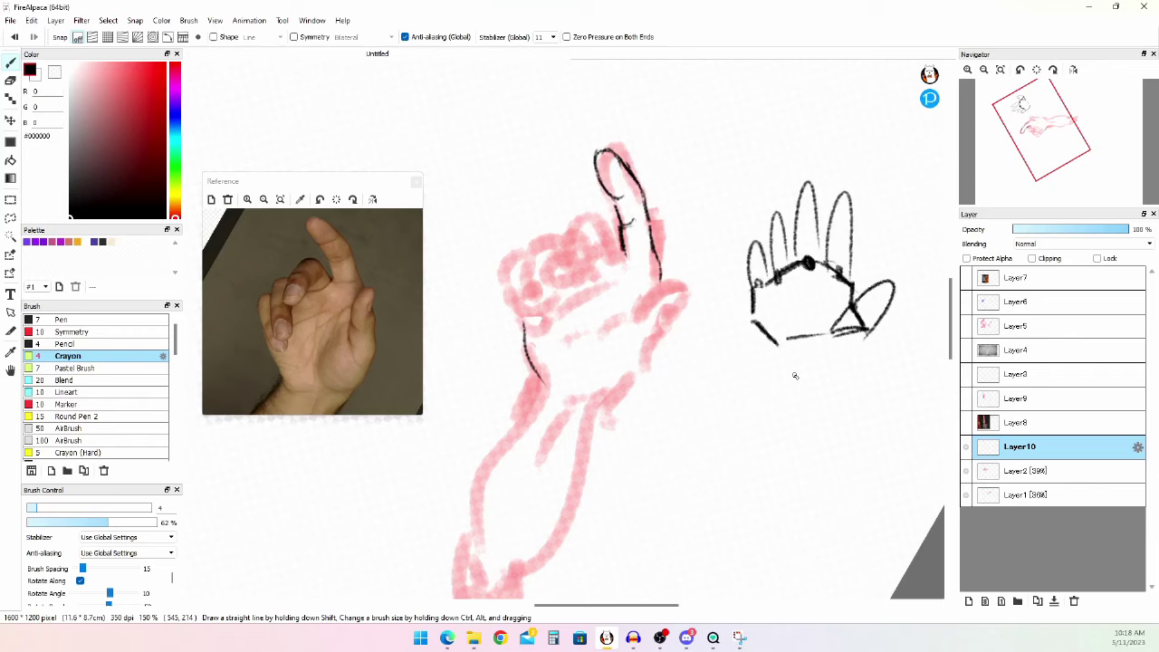
# - Toggle Layer10's visibility off and on, and erase the example hand beside the main drawing
pyautogui.click(966, 446)
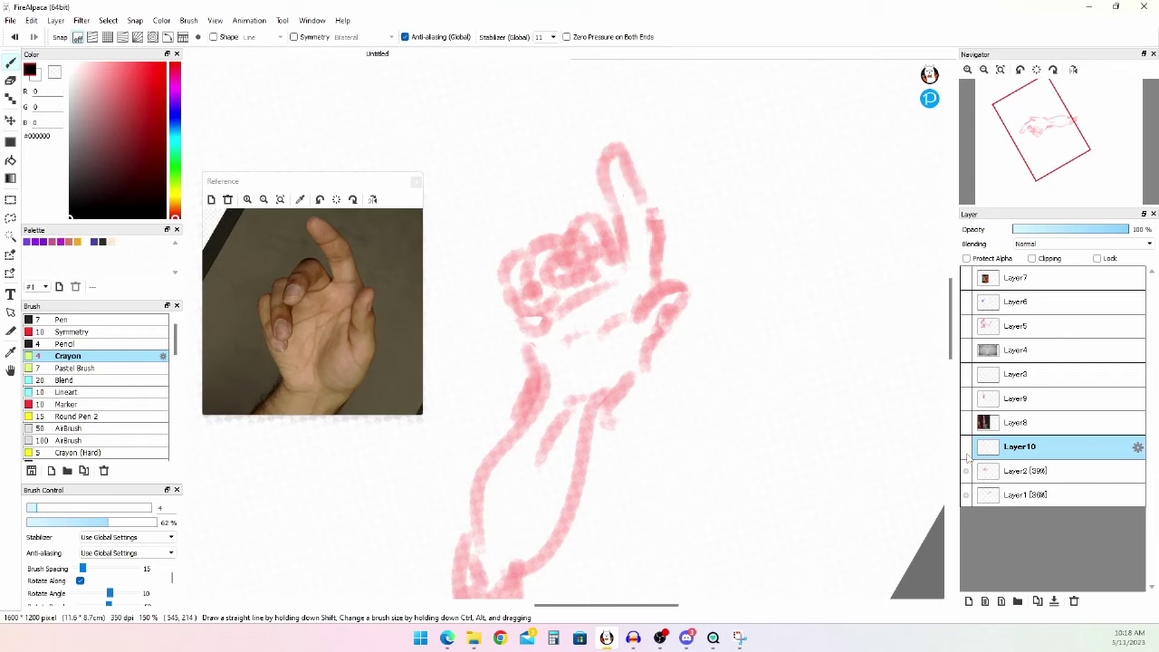
pyautogui.click(966, 446)
pyautogui.press('e')
pyautogui.moveTo(807, 288)
pyautogui.mouseDown()
pyautogui.moveTo(769, 336)
pyautogui.moveTo(784, 279)
pyautogui.moveTo(848, 160)
pyautogui.moveTo(861, 345)
pyautogui.moveTo(908, 245)
pyautogui.mouseUp()
pyautogui.press('b')
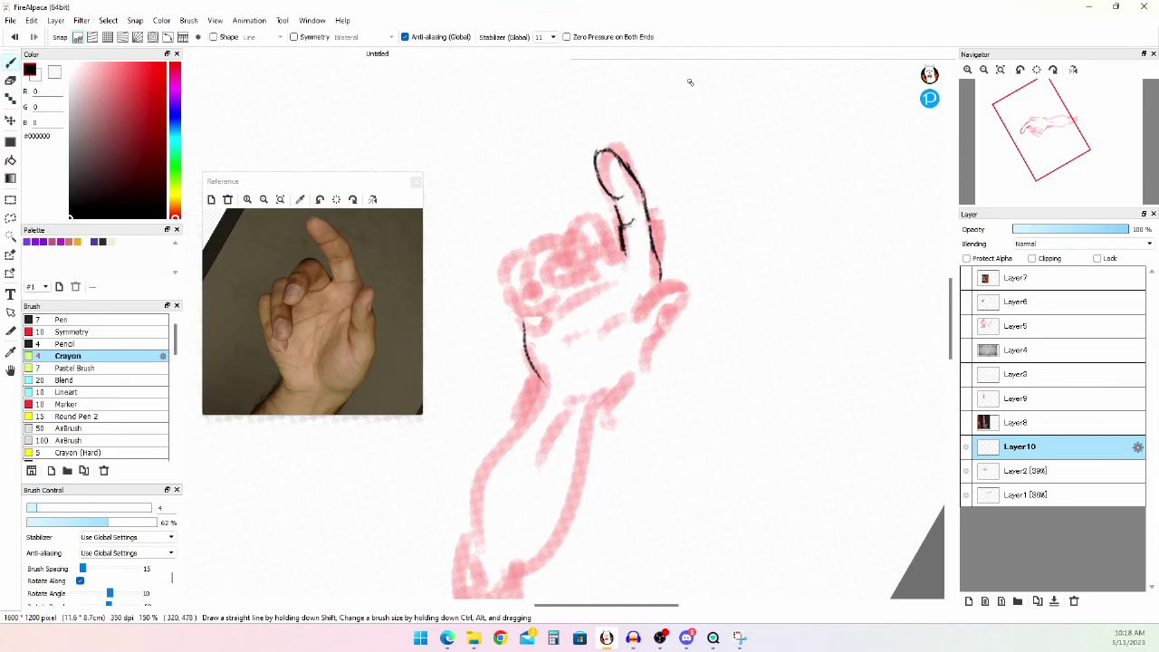
# - Draw the curled middle finger with its fingertip and crease in black and connect it to the index finger
pyautogui.moveTo(585, 215)
pyautogui.mouseDown()
pyautogui.moveTo(610, 246)
pyautogui.moveTo(577, 259)
pyautogui.moveTo(586, 223)
pyautogui.moveTo(562, 262)
pyautogui.mouseUp()
pyautogui.hotkey('ctrl', 'z')
pyautogui.hotkey('ctrl', 'z')
pyautogui.press('e')
pyautogui.press('b')
pyautogui.moveTo(584, 220)
pyautogui.mouseDown()
pyautogui.moveTo(556, 273)
pyautogui.moveTo(586, 259)
pyautogui.moveTo(574, 268)
pyautogui.mouseUp()
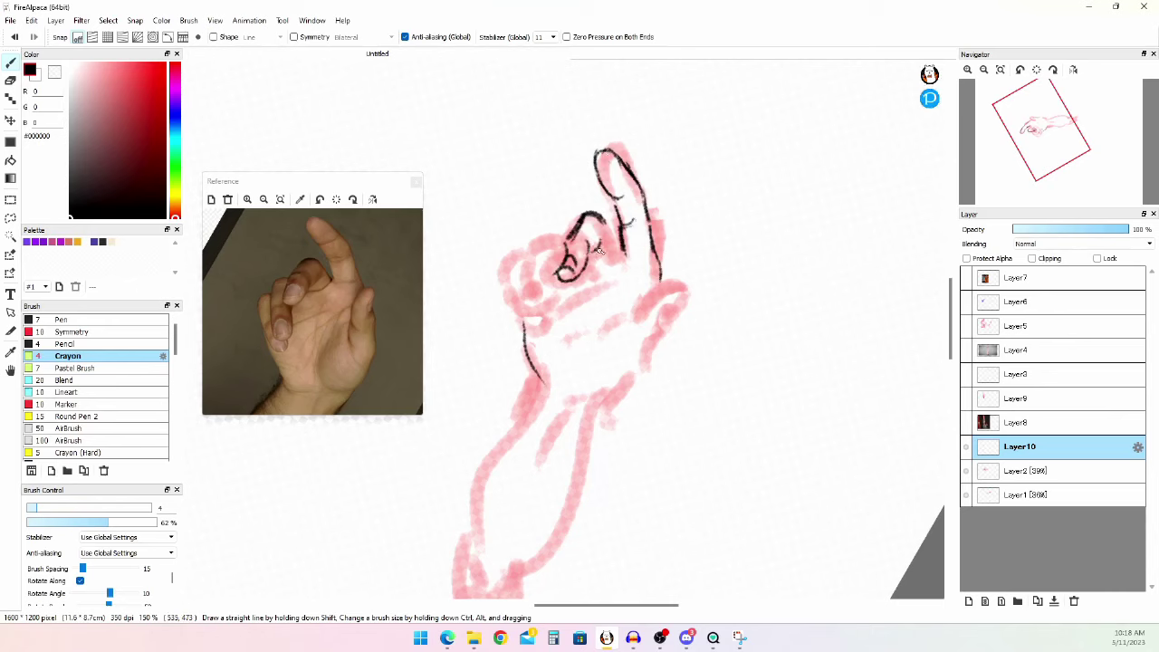
pyautogui.moveTo(605, 225); pyautogui.dragTo(623, 242)
# - Sketch an example of the U-shaped web between two fingers beside the hand, with a line for each finger's outer edge
pyautogui.moveTo(770, 317); pyautogui.dragTo(762, 255)
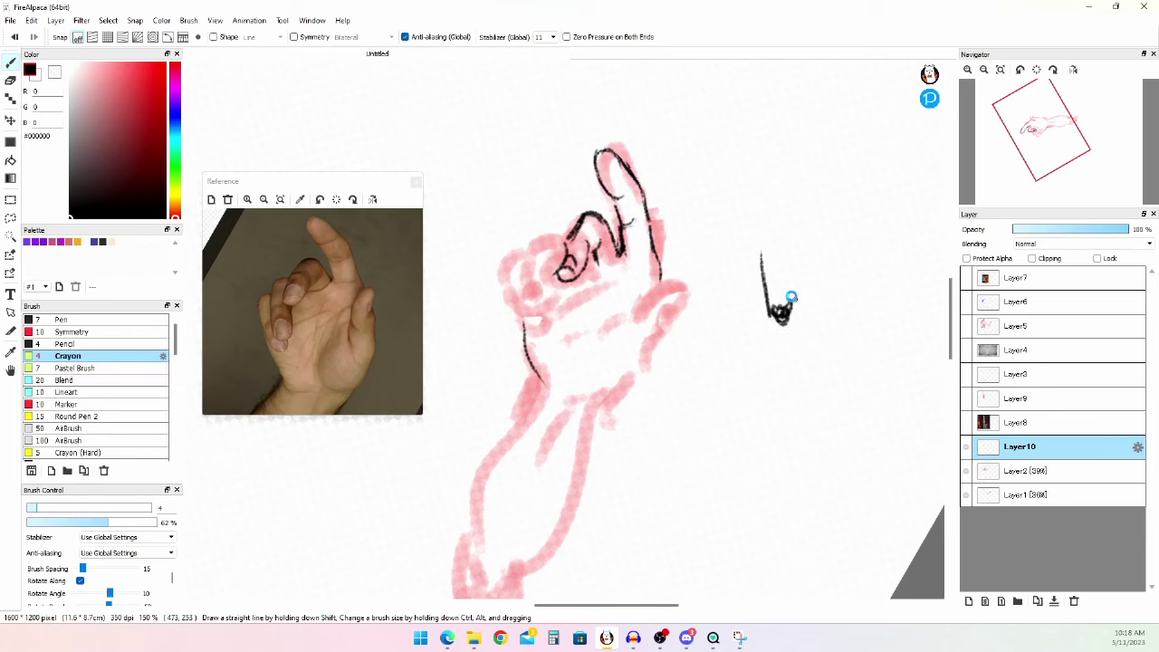
pyautogui.press('e')
pyautogui.press('b')
pyautogui.moveTo(771, 310)
pyautogui.mouseDown()
pyautogui.moveTo(776, 320)
pyautogui.moveTo(789, 313)
pyautogui.moveTo(794, 264)
pyautogui.moveTo(739, 299)
pyautogui.mouseUp()
pyautogui.moveTo(819, 275); pyautogui.dragTo(812, 311)
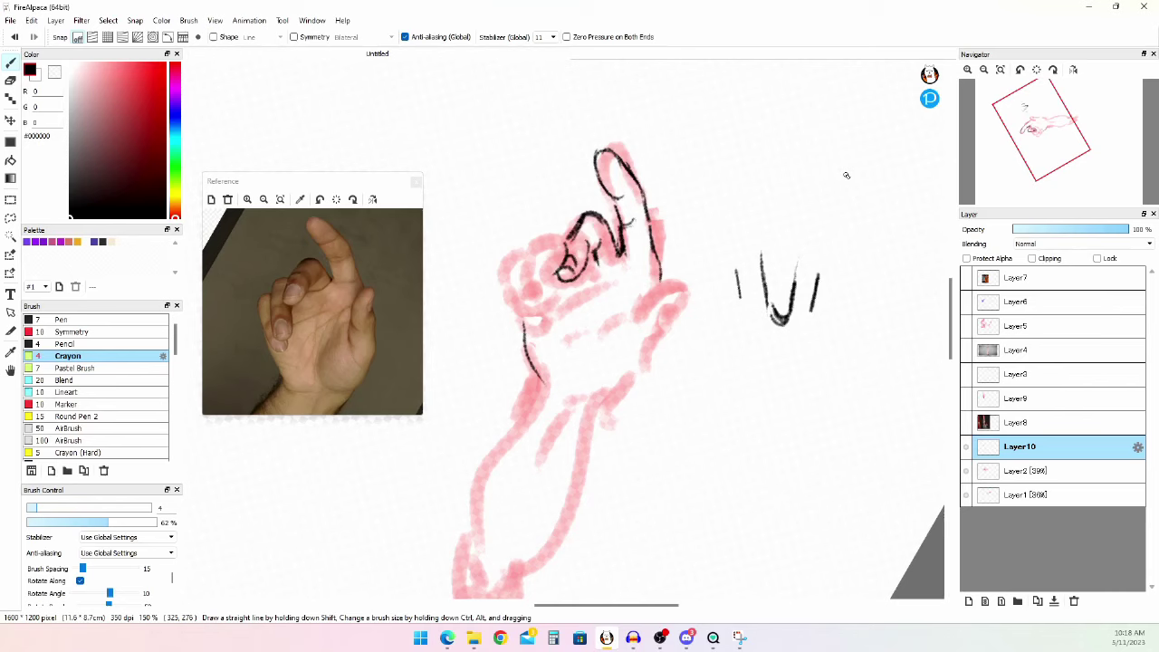
# - Erase the finger-web example beside the main hand
pyautogui.press('e')
pyautogui.moveTo(738, 256)
pyautogui.mouseDown()
pyautogui.moveTo(738, 351)
pyautogui.moveTo(840, 250)
pyautogui.mouseUp()
pyautogui.press('b')
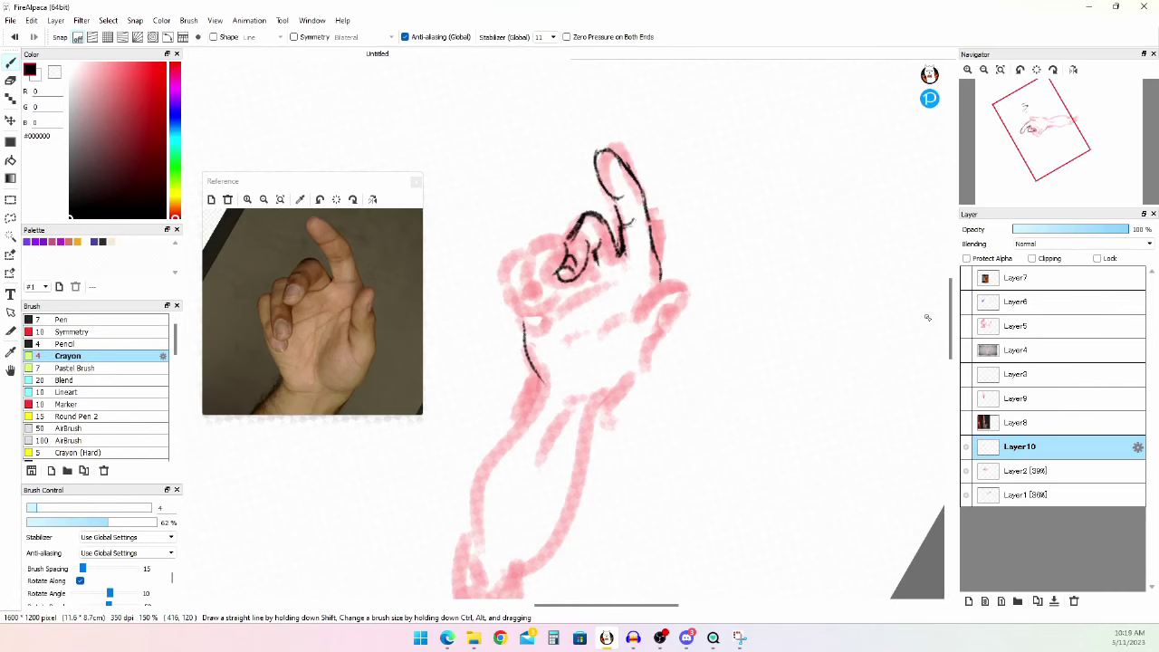
# - Clean up the curled middle finger's tip and draw its foreshortened fingernail in black
pyautogui.press('e')
pyautogui.moveTo(572, 237)
pyautogui.mouseDown()
pyautogui.moveTo(550, 273)
pyautogui.moveTo(570, 243)
pyautogui.moveTo(555, 268)
pyautogui.moveTo(574, 268)
pyautogui.moveTo(558, 270)
pyautogui.mouseUp()
pyautogui.press('b')
pyautogui.press('e')
pyautogui.press('b')
pyautogui.press('e')
pyautogui.press('b')
pyautogui.hotkey('ctrl', 'z')
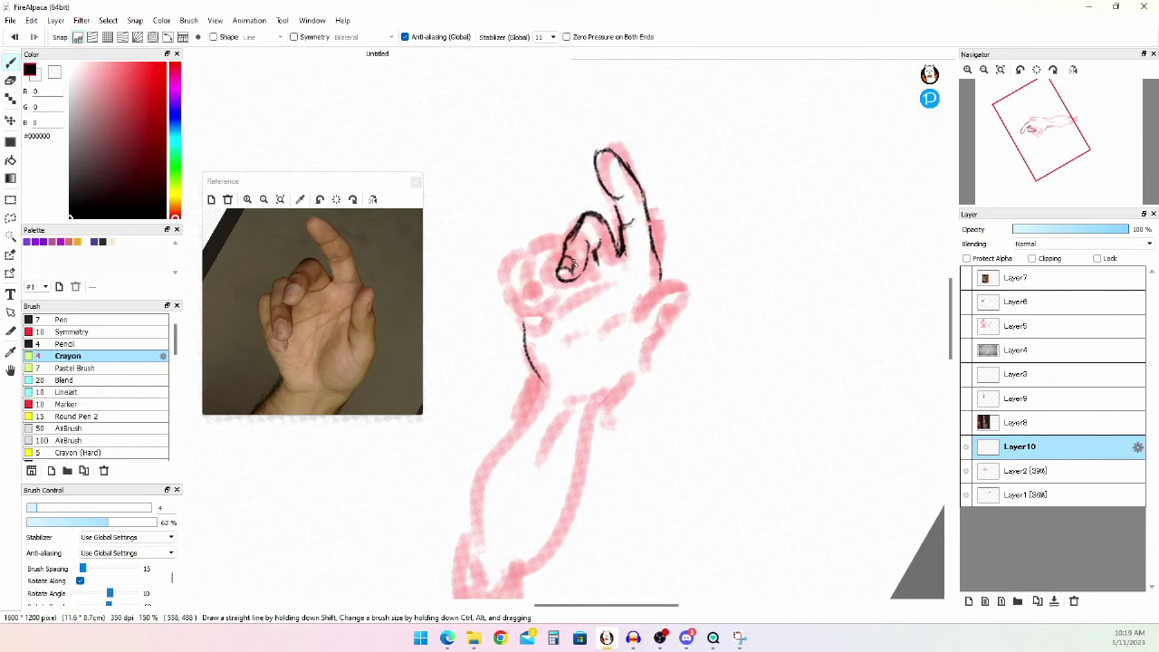
pyautogui.moveTo(571, 272); pyautogui.dragTo(573, 263)
# - Sketch small examples of foreshortened fingernail shapes around the hand and erase them
pyautogui.moveTo(786, 246)
pyautogui.mouseDown()
pyautogui.moveTo(807, 261)
pyautogui.moveTo(812, 241)
pyautogui.mouseUp()
pyautogui.moveTo(747, 333)
pyautogui.mouseDown()
pyautogui.moveTo(768, 306)
pyautogui.moveTo(748, 334)
pyautogui.moveTo(772, 331)
pyautogui.mouseUp()
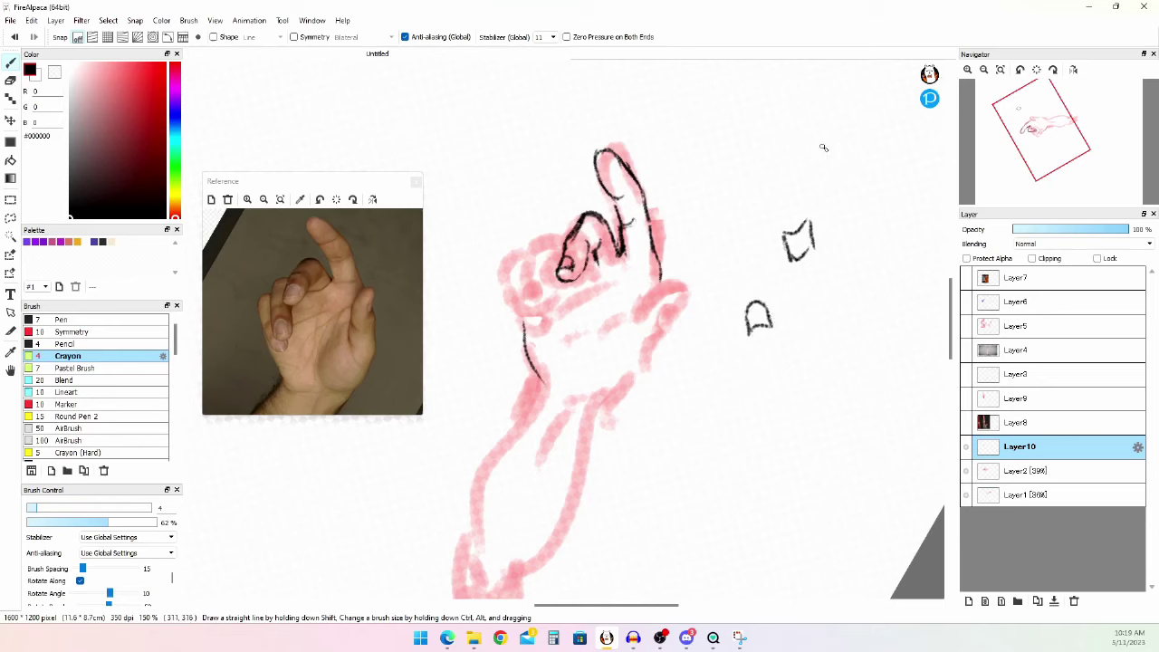
pyautogui.moveTo(807, 295); pyautogui.dragTo(810, 339)
pyautogui.moveTo(807, 293)
pyautogui.mouseDown()
pyautogui.moveTo(835, 304)
pyautogui.moveTo(837, 328)
pyautogui.mouseUp()
pyautogui.press('e')
pyautogui.moveTo(751, 308)
pyautogui.mouseDown()
pyautogui.moveTo(745, 375)
pyautogui.moveTo(802, 350)
pyautogui.moveTo(805, 263)
pyautogui.mouseUp()
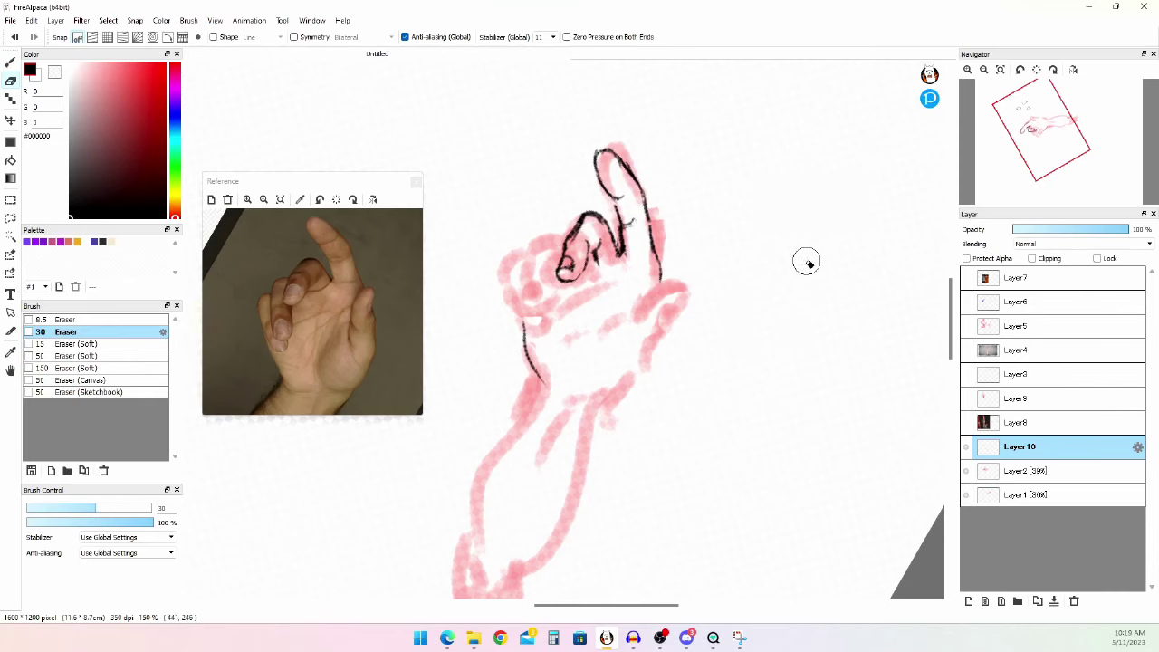
pyautogui.press('b')
pyautogui.moveTo(458, 334)
pyautogui.mouseDown()
pyautogui.moveTo(485, 339)
pyautogui.moveTo(461, 332)
pyautogui.moveTo(471, 315)
pyautogui.moveTo(490, 316)
pyautogui.moveTo(459, 330)
pyautogui.mouseUp()
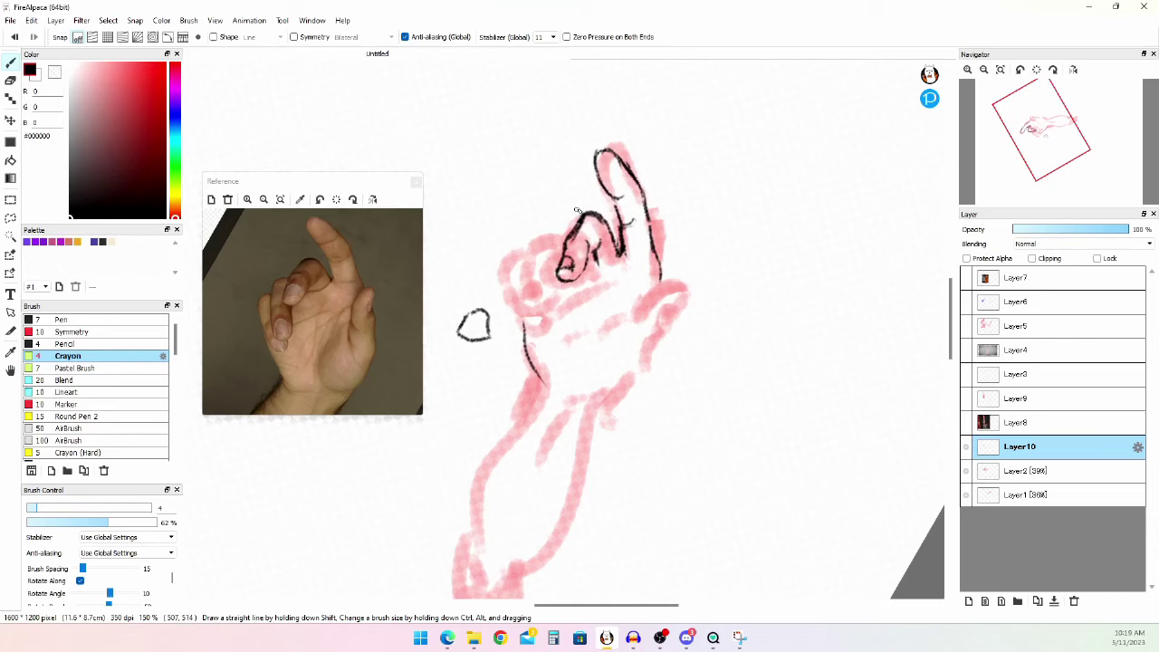
pyautogui.press('e')
pyautogui.moveTo(455, 307); pyautogui.dragTo(494, 337)
# - Draw the curled ring finger's outline in black beside the middle finger and rough in its fingernail
pyautogui.press('b')
pyautogui.moveTo(571, 258)
pyautogui.mouseDown()
pyautogui.moveTo(587, 213)
pyautogui.moveTo(591, 238)
pyautogui.moveTo(542, 233)
pyautogui.moveTo(561, 238)
pyautogui.moveTo(544, 249)
pyautogui.moveTo(562, 260)
pyautogui.moveTo(558, 272)
pyautogui.moveTo(536, 250)
pyautogui.moveTo(546, 324)
pyautogui.moveTo(563, 287)
pyautogui.moveTo(552, 316)
pyautogui.mouseUp()
pyautogui.hotkey('ctrl', 'z')
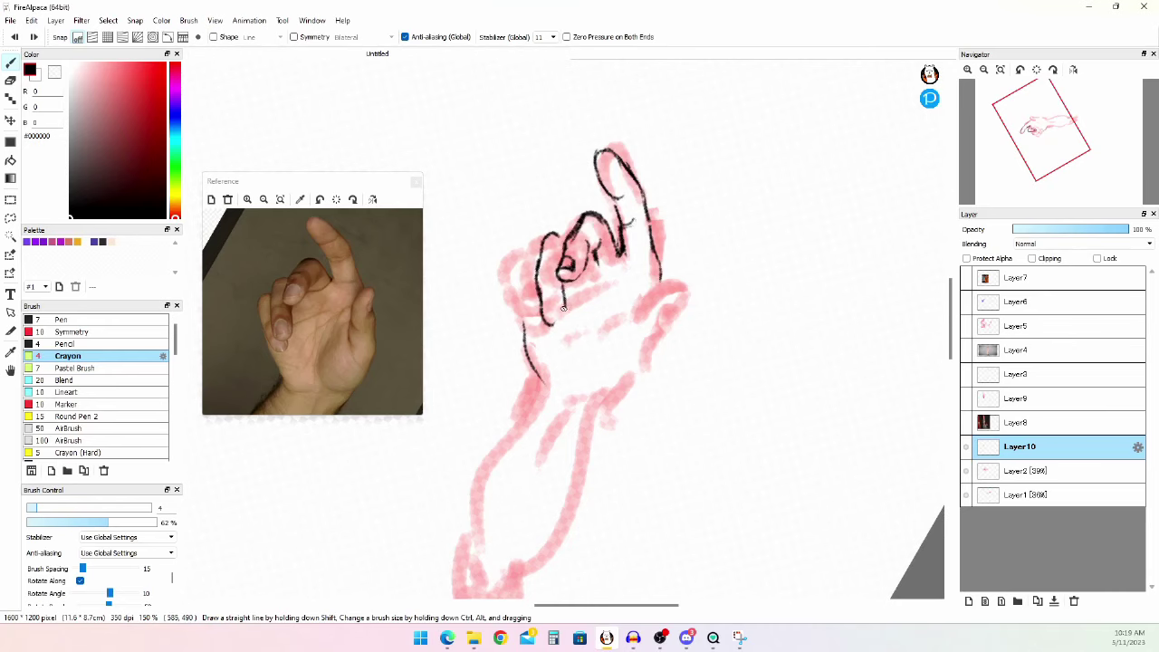
pyautogui.press('e')
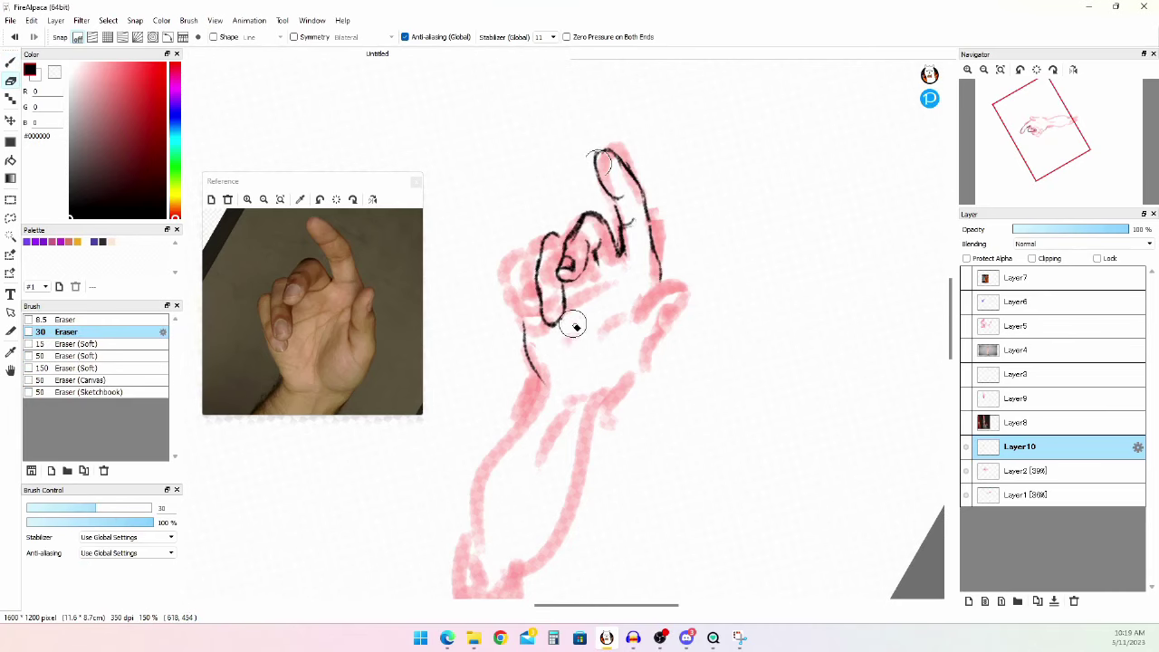
pyautogui.press('b')
pyautogui.moveTo(544, 313)
pyautogui.mouseDown()
pyautogui.moveTo(562, 311)
pyautogui.moveTo(543, 297)
pyautogui.moveTo(560, 301)
pyautogui.moveTo(548, 298)
pyautogui.moveTo(553, 314)
pyautogui.mouseUp()
# - Sketch further fingertip and nail examples beside the hand and erase them
pyautogui.moveTo(760, 288)
pyautogui.mouseDown()
pyautogui.moveTo(798, 284)
pyautogui.moveTo(811, 309)
pyautogui.moveTo(799, 264)
pyautogui.mouseUp()
pyautogui.moveTo(798, 264)
pyautogui.mouseDown()
pyautogui.moveTo(797, 310)
pyautogui.moveTo(789, 266)
pyautogui.moveTo(804, 313)
pyautogui.mouseUp()
pyautogui.hotkey('ctrl', 'z')
pyautogui.hotkey('ctrl', 'z')
pyautogui.moveTo(724, 367)
pyautogui.mouseDown()
pyautogui.moveTo(768, 365)
pyautogui.moveTo(755, 391)
pyautogui.mouseUp()
pyautogui.moveTo(734, 394)
pyautogui.mouseDown()
pyautogui.moveTo(735, 356)
pyautogui.moveTo(758, 395)
pyautogui.mouseUp()
pyautogui.press('e')
pyautogui.moveTo(750, 245); pyautogui.dragTo(737, 413)
pyautogui.moveTo(750, 363); pyautogui.dragTo(797, 277)
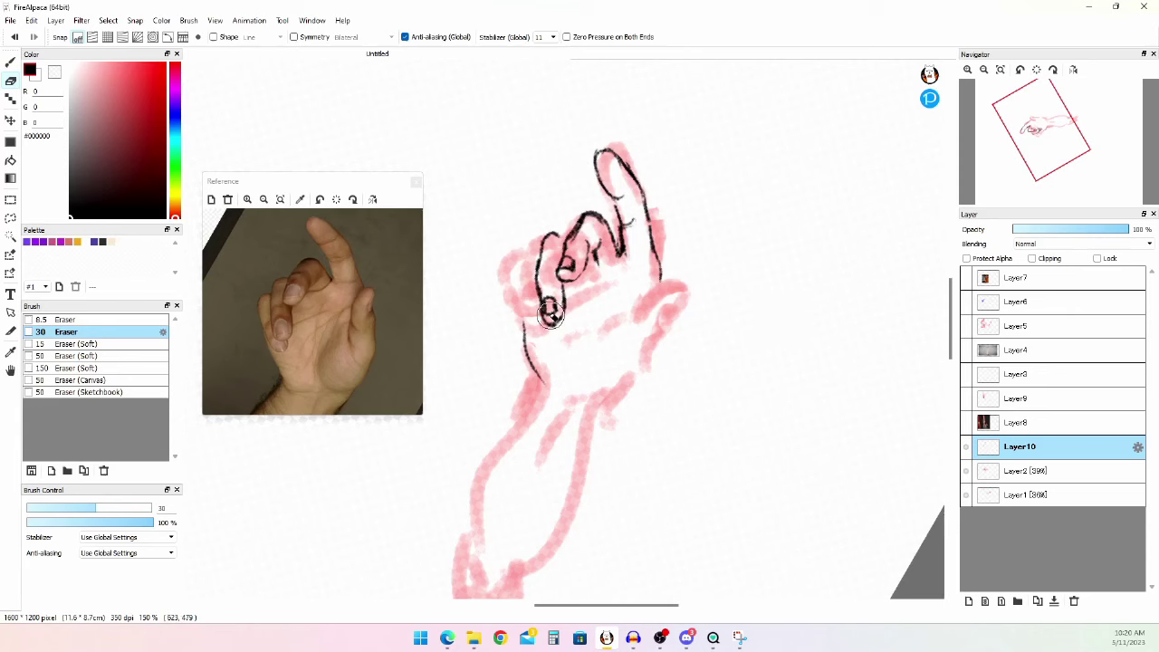
# - Redraw the ring finger's fingernail and clean up the line around its fingertip
pyautogui.press('b')
pyautogui.moveTo(554, 308); pyautogui.dragTo(544, 295)
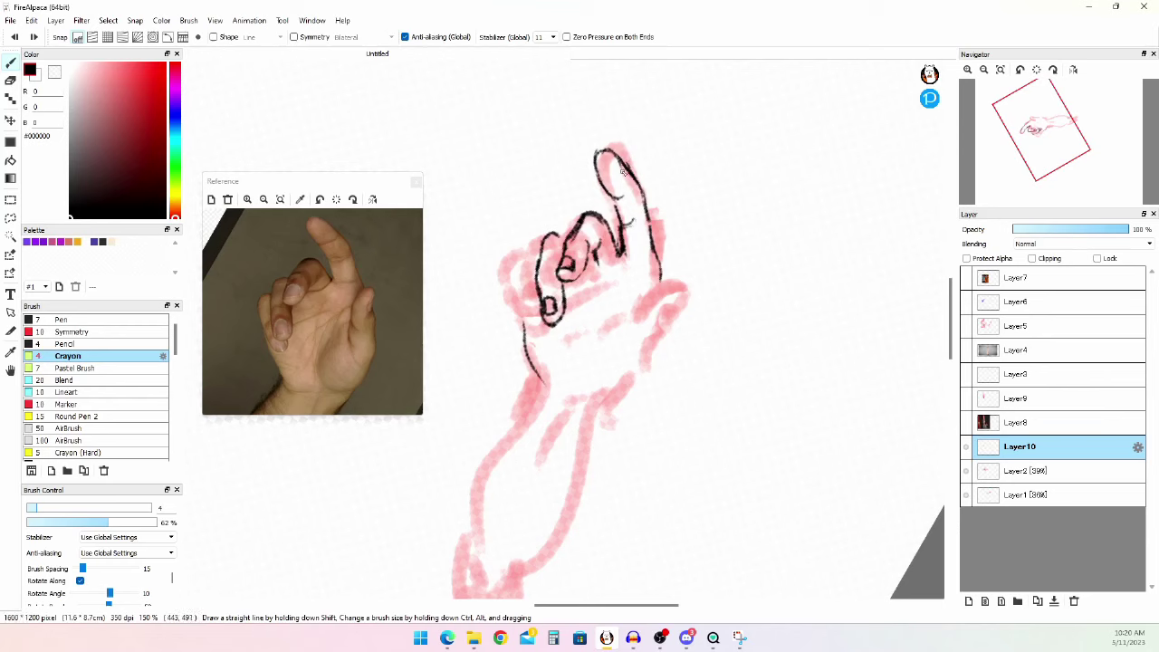
pyautogui.press('e')
pyautogui.moveTo(545, 333); pyautogui.dragTo(562, 320)
# - Draw the curled little finger's outer edge in black beside the ring finger, redoing strokes that miss the sketch
pyautogui.press('b')
pyautogui.moveTo(534, 252)
pyautogui.mouseDown()
pyautogui.moveTo(518, 273)
pyautogui.moveTo(535, 336)
pyautogui.moveTo(556, 336)
pyautogui.mouseUp()
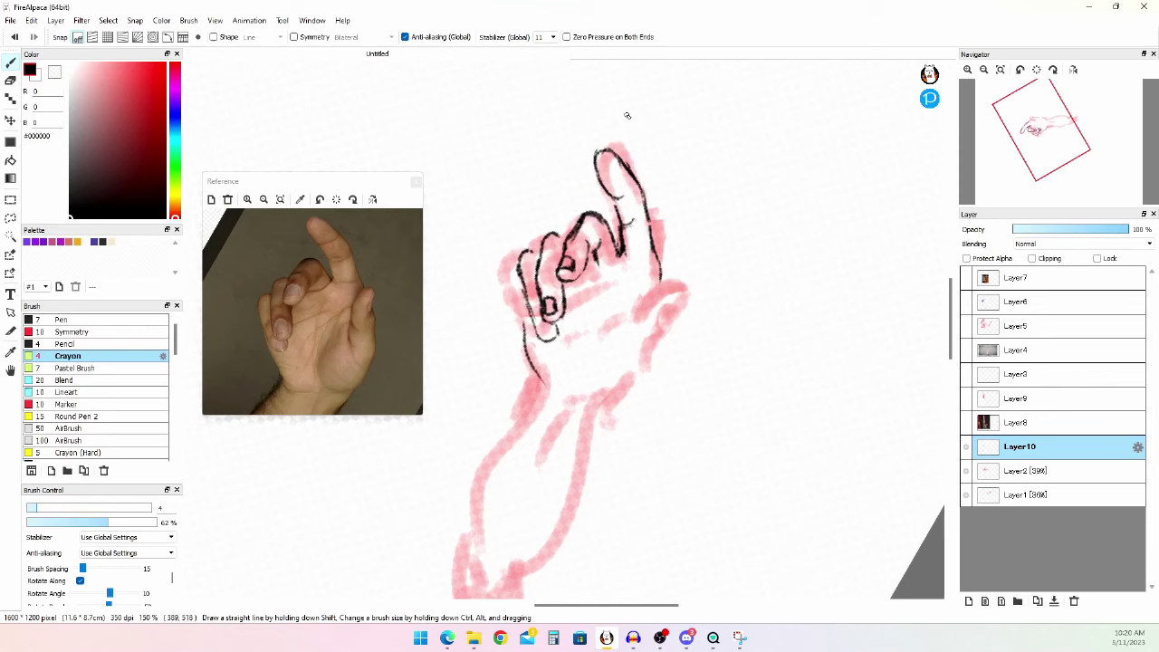
pyautogui.hotkey('ctrl', 'z')
pyautogui.hotkey('ctrl', 'z')
pyautogui.moveTo(533, 261); pyautogui.dragTo(523, 288)
pyautogui.moveTo(595, 213)
pyautogui.mouseDown()
pyautogui.moveTo(572, 237)
pyautogui.moveTo(545, 234)
pyautogui.moveTo(539, 268)
pyautogui.moveTo(515, 299)
pyautogui.mouseUp()
pyautogui.hotkey('ctrl', 'z')
pyautogui.moveTo(531, 252); pyautogui.dragTo(522, 288)
# - Erase the upper end of the palm's edge line under the little finger and finish the little fingertip's details
pyautogui.press('e')
pyautogui.moveTo(529, 335)
pyautogui.mouseDown()
pyautogui.moveTo(571, 329)
pyautogui.moveTo(535, 328)
pyautogui.moveTo(556, 325)
pyautogui.moveTo(544, 324)
pyautogui.mouseUp()
pyautogui.press('b')
pyautogui.hotkey('ctrl', 'z')
pyautogui.hotkey('ctrl', 'z')
pyautogui.moveTo(540, 278); pyautogui.dragTo(550, 275)
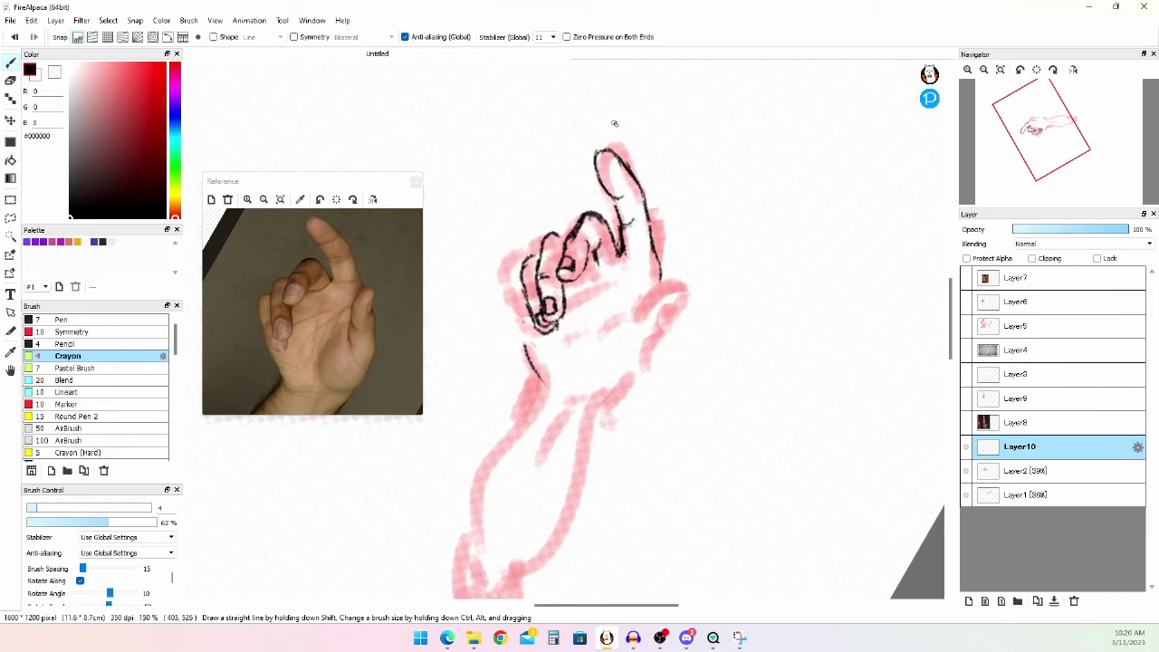
# - Sketch an example finger with joint creases and a curved fingertip mark beside the hand, and undo it
pyautogui.moveTo(756, 183)
pyautogui.mouseDown()
pyautogui.moveTo(757, 221)
pyautogui.moveTo(783, 175)
pyautogui.moveTo(794, 257)
pyautogui.mouseUp()
pyautogui.moveTo(762, 197); pyautogui.dragTo(767, 208)
pyautogui.moveTo(773, 248); pyautogui.dragTo(795, 262)
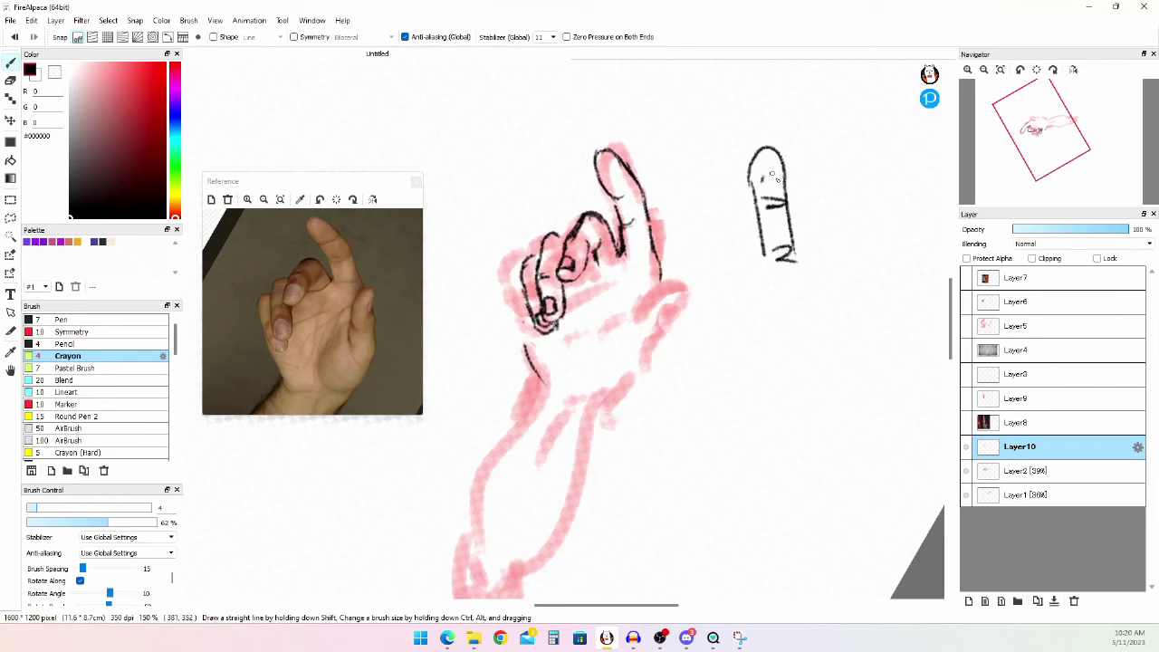
pyautogui.moveTo(759, 180); pyautogui.dragTo(778, 177)
pyautogui.moveTo(759, 177)
pyautogui.mouseDown()
pyautogui.moveTo(770, 156)
pyautogui.moveTo(778, 176)
pyautogui.mouseUp()
pyautogui.moveTo(792, 199)
pyautogui.mouseDown()
pyautogui.moveTo(811, 193)
pyautogui.moveTo(806, 203)
pyautogui.mouseUp()
pyautogui.hotkey('ctrl', 'z')
pyautogui.hotkey('ctrl', 'z')
pyautogui.hotkey('ctrl', 'z')
pyautogui.hotkey('ctrl', 'z')
pyautogui.hotkey('ctrl', 'z')
pyautogui.hotkey('ctrl', 'z')
pyautogui.hotkey('ctrl', 'z')
pyautogui.hotkey('ctrl', 'z')
pyautogui.hotkey('ctrl', 'z')
pyautogui.hotkey('ctrl', 'z')
pyautogui.hotkey('ctrl', 'z')
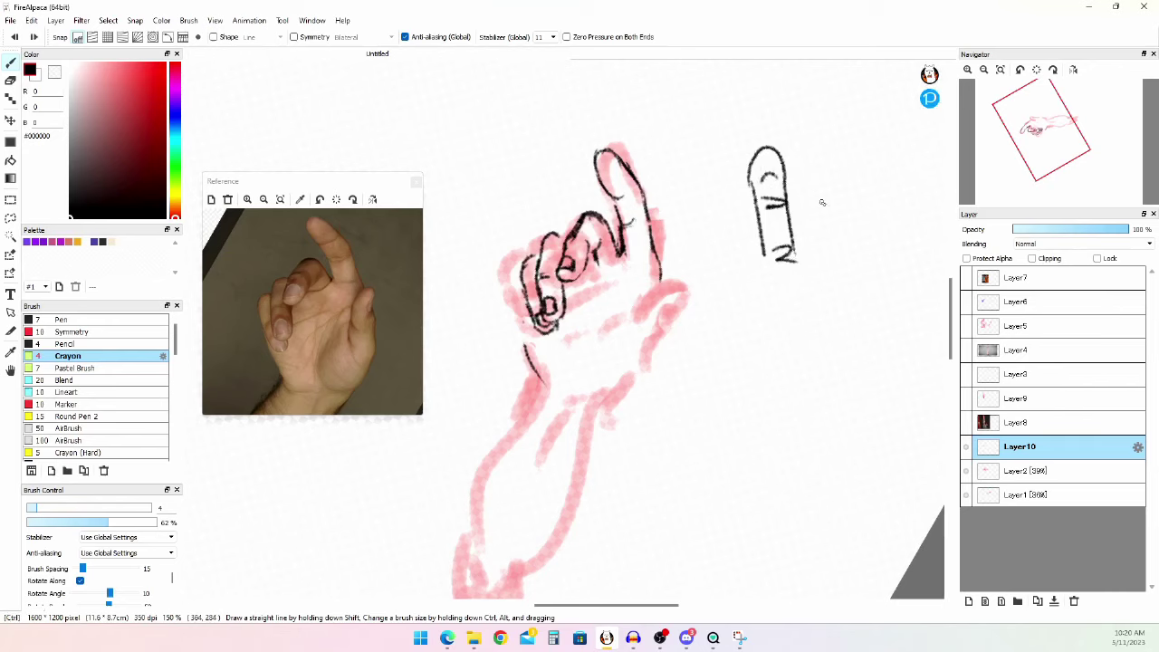
# - Erase the index finger's tip and redraw it shorter and narrower
pyautogui.press('e')
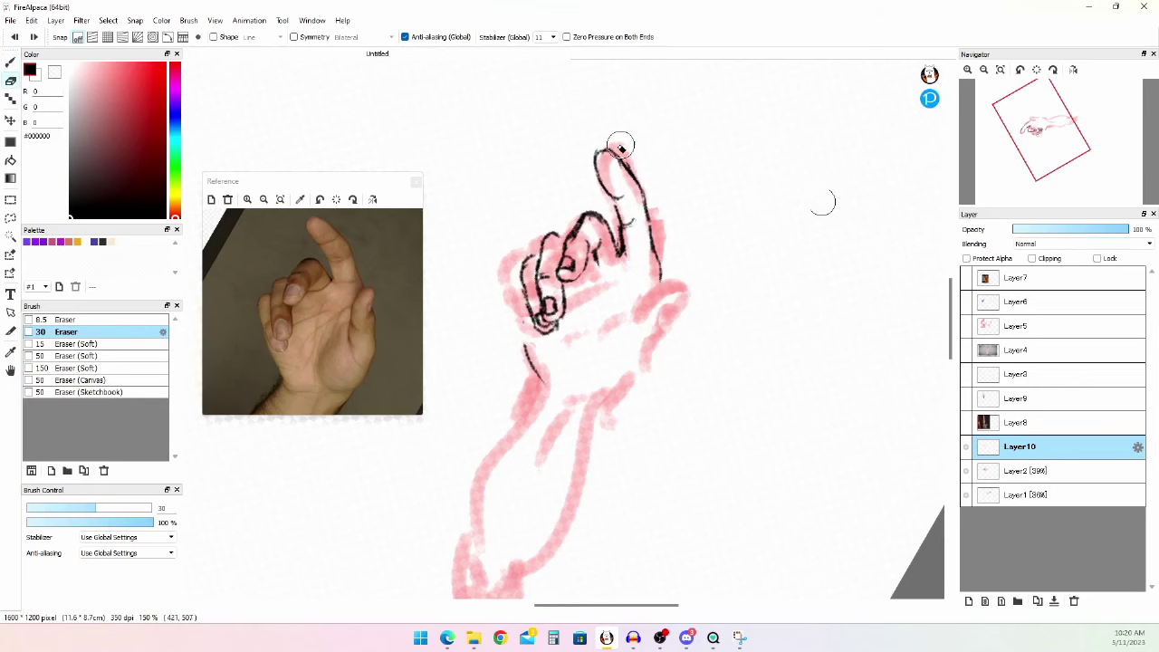
pyautogui.moveTo(603, 191)
pyautogui.mouseDown()
pyautogui.moveTo(602, 164)
pyautogui.moveTo(614, 194)
pyautogui.moveTo(609, 154)
pyautogui.moveTo(623, 163)
pyautogui.moveTo(633, 151)
pyautogui.moveTo(657, 187)
pyautogui.moveTo(637, 181)
pyautogui.moveTo(654, 209)
pyautogui.mouseUp()
pyautogui.press('b')
pyautogui.press('e')
pyautogui.press('b')
pyautogui.press('e')
pyautogui.press('b')
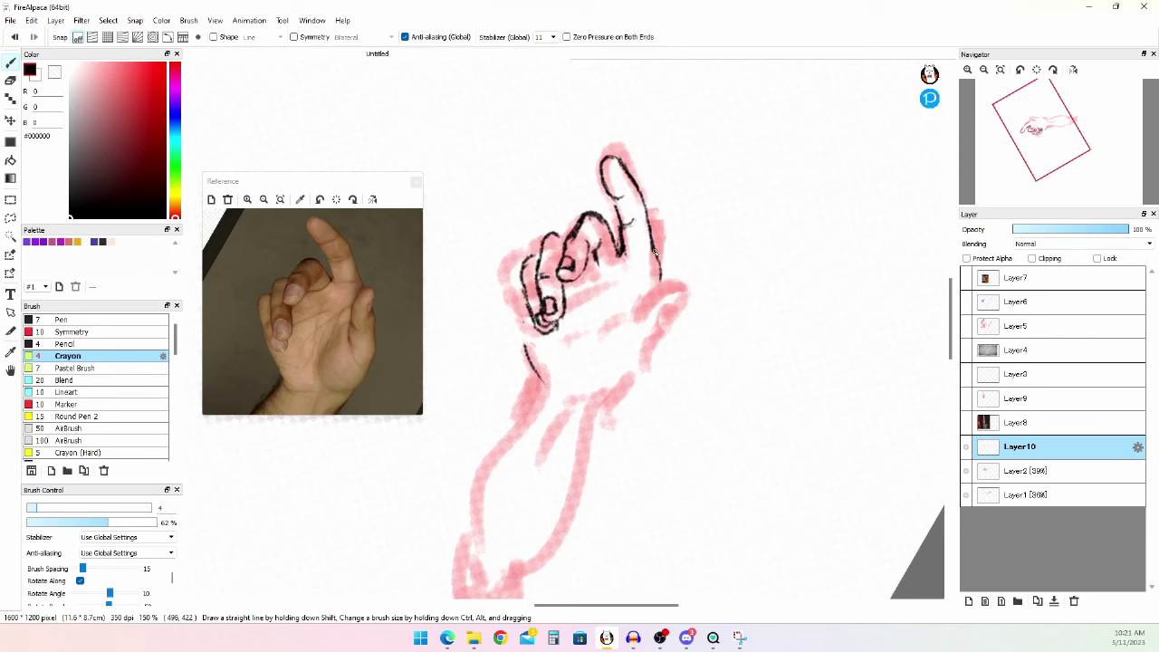
# - Thin the index finger's outer edge toward the thumb and check the hand in a mirrored view
pyautogui.press('e')
pyautogui.moveTo(654, 230); pyautogui.dragTo(665, 281)
pyautogui.press('b')
pyautogui.press('e')
pyautogui.moveTo(644, 214); pyautogui.dragTo(659, 270)
pyautogui.press('b')
pyautogui.click(1073, 71)
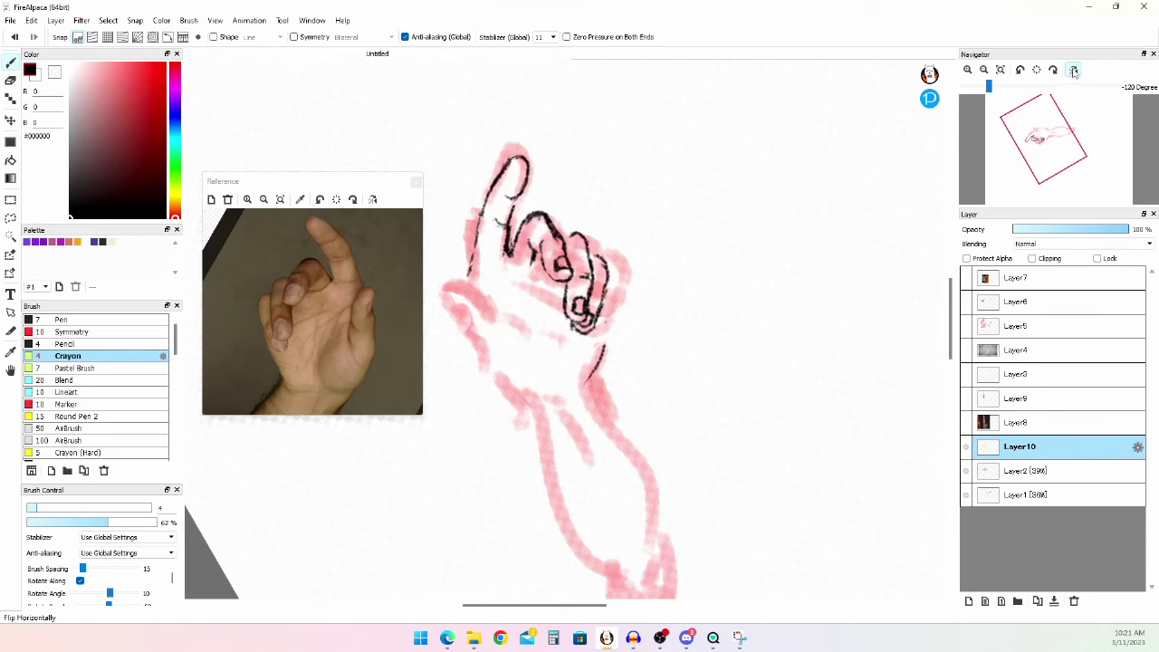
pyautogui.click(1073, 71)
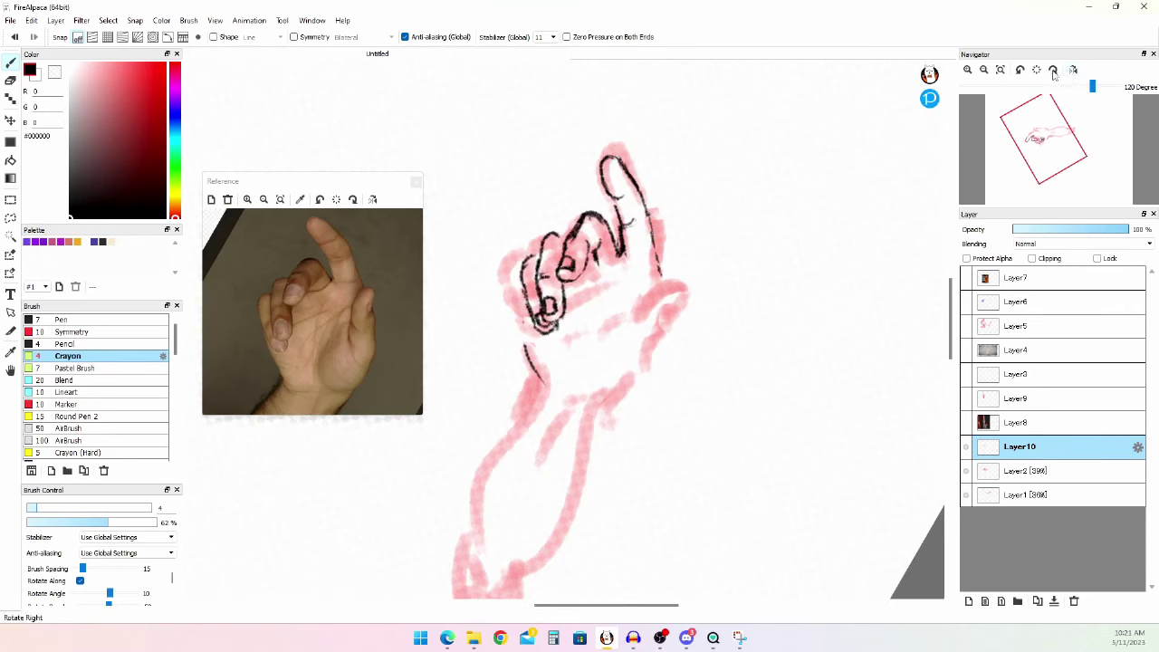
# - Draw the thumb's rounded tip and its outer edge down to the wrist in black
pyautogui.moveTo(645, 315)
pyautogui.mouseDown()
pyautogui.moveTo(677, 277)
pyautogui.moveTo(689, 290)
pyautogui.moveTo(667, 327)
pyautogui.moveTo(685, 283)
pyautogui.mouseUp()
pyautogui.hotkey('ctrl', 'z')
pyautogui.hotkey('ctrl', 'z')
pyautogui.hotkey('ctrl', 'z')
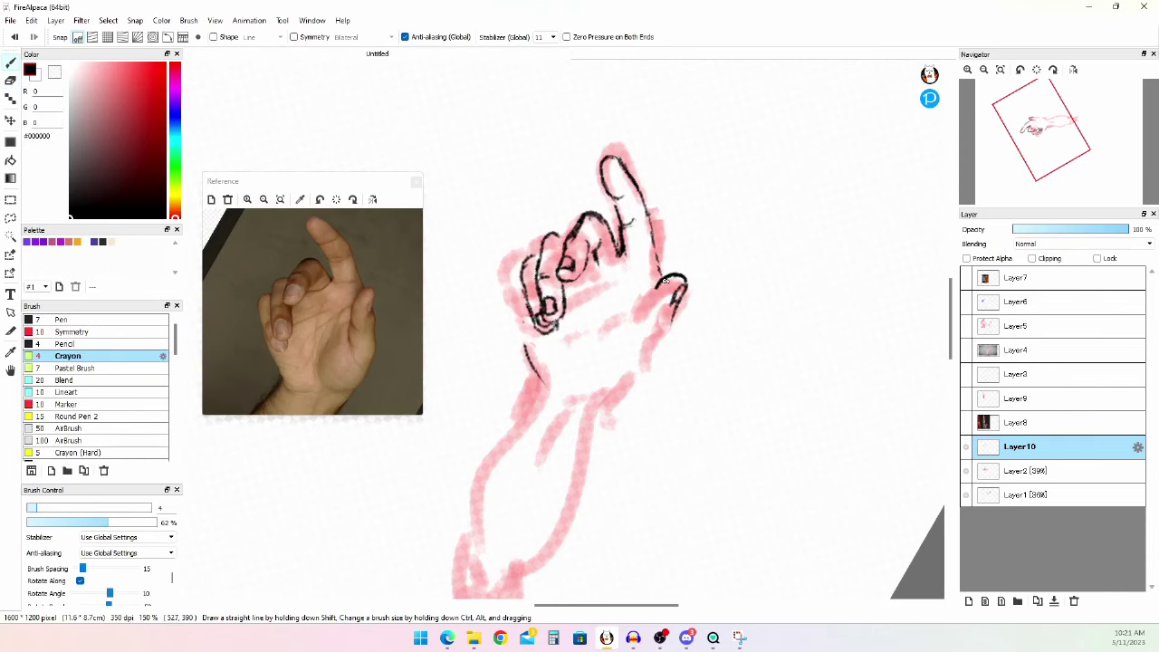
pyautogui.moveTo(648, 309)
pyautogui.mouseDown()
pyautogui.moveTo(649, 322)
pyautogui.moveTo(690, 296)
pyautogui.mouseUp()
pyautogui.press('e')
pyautogui.press('b')
pyautogui.press('e')
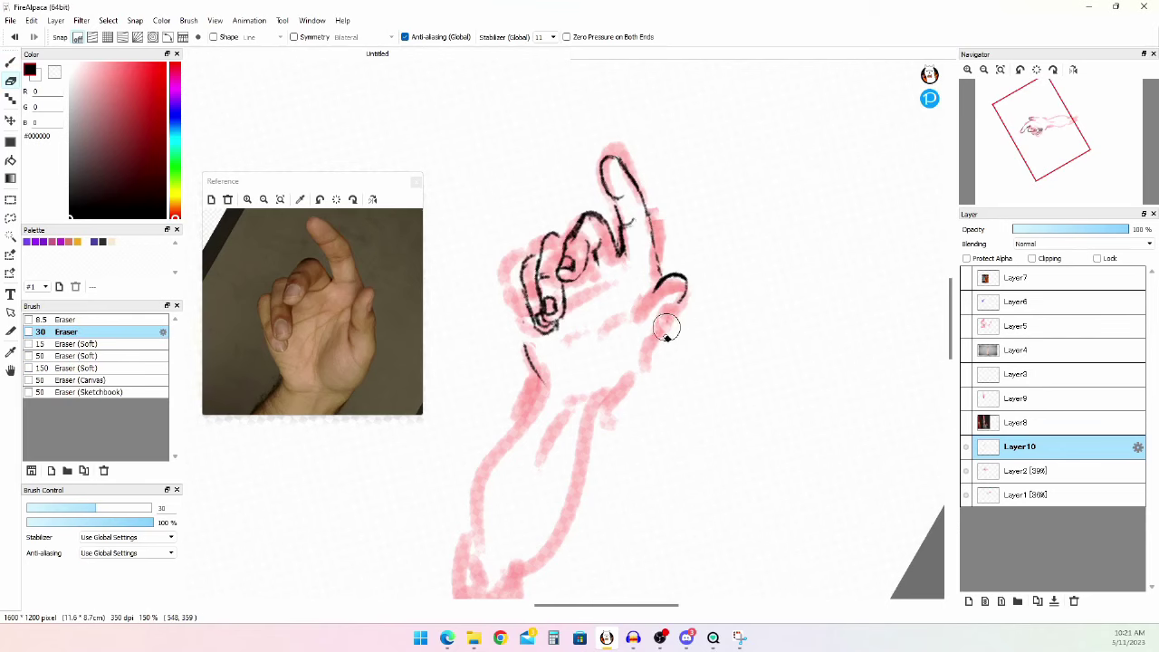
pyautogui.press('b')
pyautogui.moveTo(684, 294)
pyautogui.mouseDown()
pyautogui.moveTo(642, 368)
pyautogui.moveTo(653, 327)
pyautogui.moveTo(627, 398)
pyautogui.moveTo(626, 318)
pyautogui.mouseUp()
pyautogui.hotkey('ctrl', 'z')
# - Draw the curved palm creases around the thumb's base and below the curled fingers
pyautogui.moveTo(591, 373); pyautogui.dragTo(629, 316)
pyautogui.moveTo(593, 346); pyautogui.dragTo(626, 315)
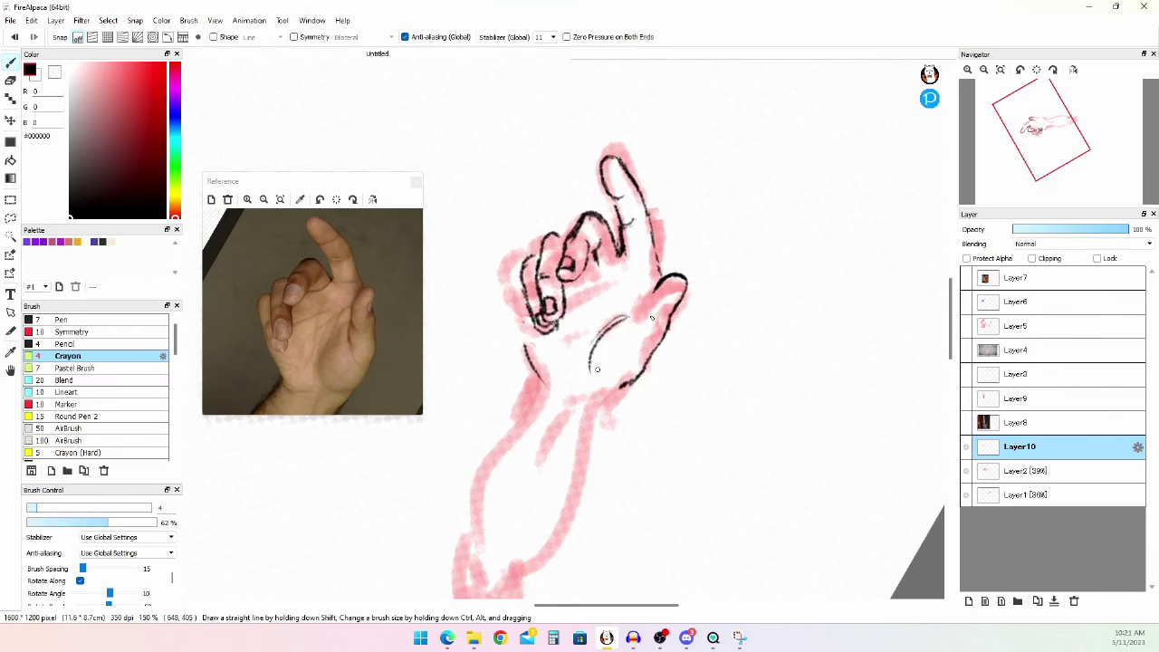
pyautogui.hotkey('ctrl', 'z')
pyautogui.hotkey('ctrl', 'z')
pyautogui.moveTo(592, 360); pyautogui.dragTo(654, 310)
pyautogui.moveTo(596, 338); pyautogui.dragTo(635, 313)
pyautogui.moveTo(561, 312); pyautogui.dragTo(621, 291)
pyautogui.hotkey('ctrl', 'z')
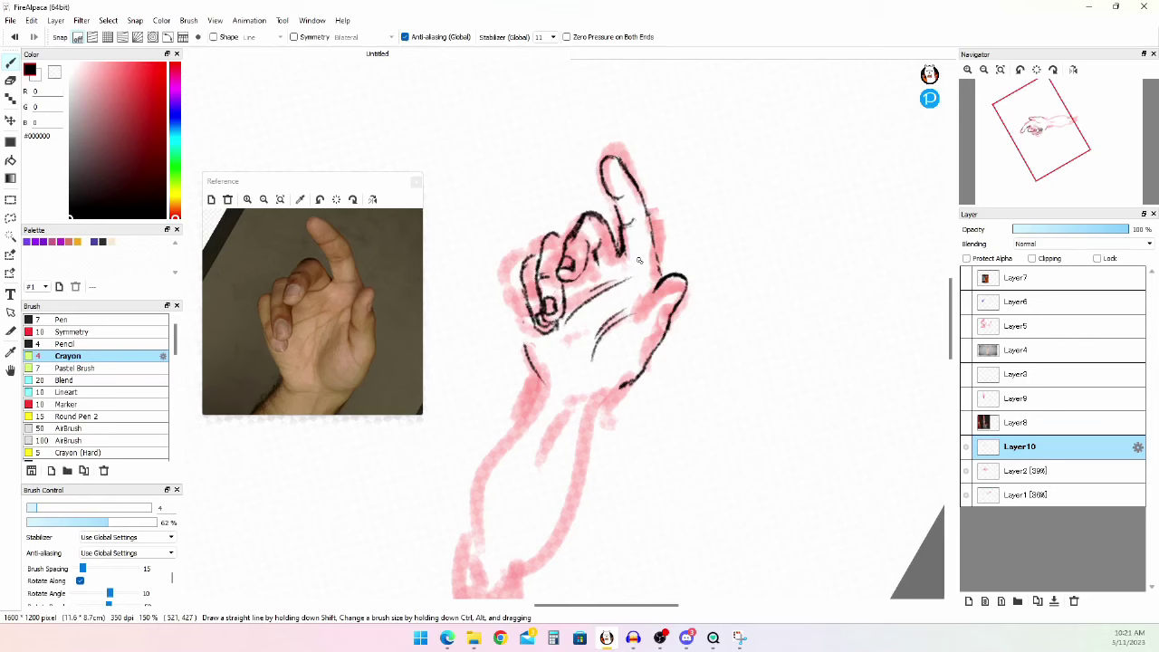
# - Draw the palm's outer edge from the little finger down to the wrist
pyautogui.moveTo(523, 302); pyautogui.dragTo(552, 386)
pyautogui.press('e')
pyautogui.press('b')
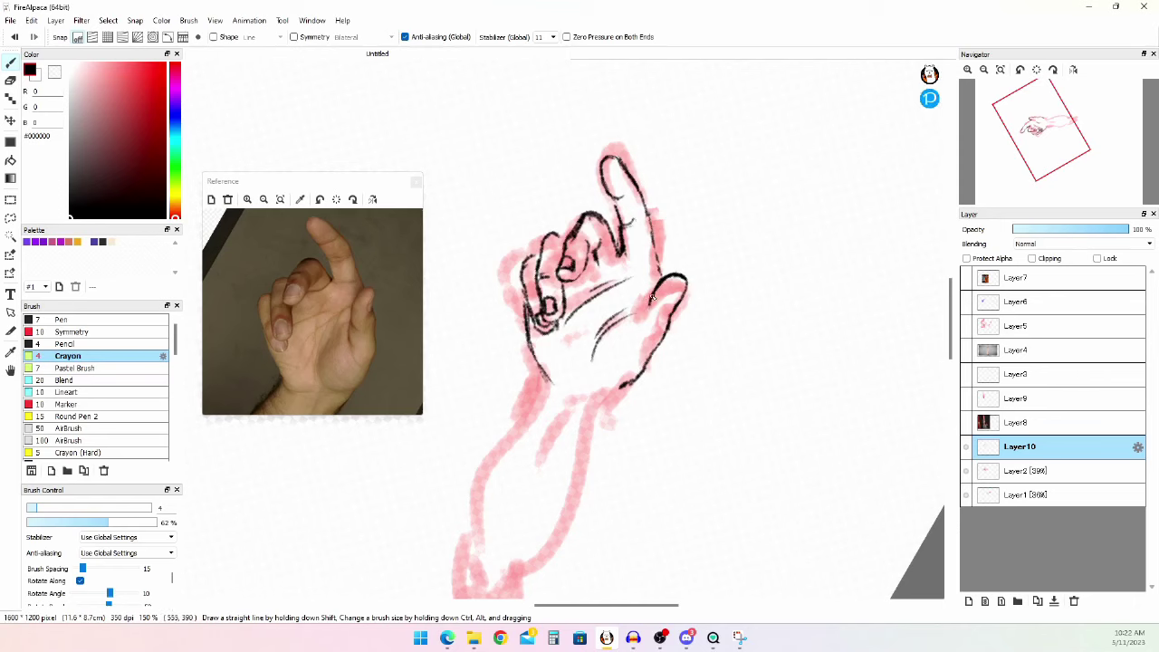
# - Erase and redraw the thumb's tip as a narrower shape with an inner edge
pyautogui.press('e')
pyautogui.moveTo(672, 276)
pyautogui.mouseDown()
pyautogui.moveTo(685, 281)
pyautogui.moveTo(671, 346)
pyautogui.mouseUp()
pyautogui.press('b')
pyautogui.hotkey('ctrl', 'z')
pyautogui.moveTo(661, 270)
pyautogui.mouseDown()
pyautogui.moveTo(683, 292)
pyautogui.moveTo(679, 323)
pyautogui.mouseUp()
pyautogui.moveTo(758, 296)
pyautogui.mouseDown()
pyautogui.moveTo(797, 292)
pyautogui.moveTo(765, 269)
pyautogui.moveTo(797, 271)
pyautogui.mouseUp()
pyautogui.hotkey('ctrl', 'z')
pyautogui.hotkey('ctrl', 'z')
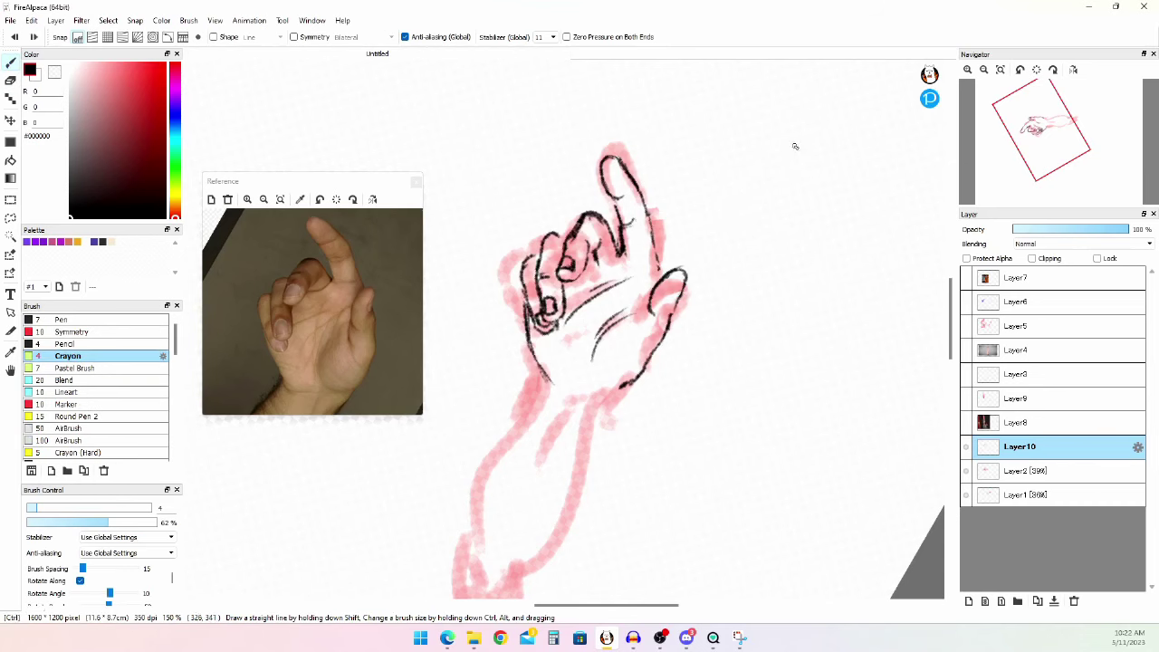
# - Rework the thumb's outer edge just below its tip
pyautogui.press('e')
pyautogui.press('b')
pyautogui.moveTo(695, 293); pyautogui.dragTo(668, 330)
pyautogui.press('e')
pyautogui.press('b')
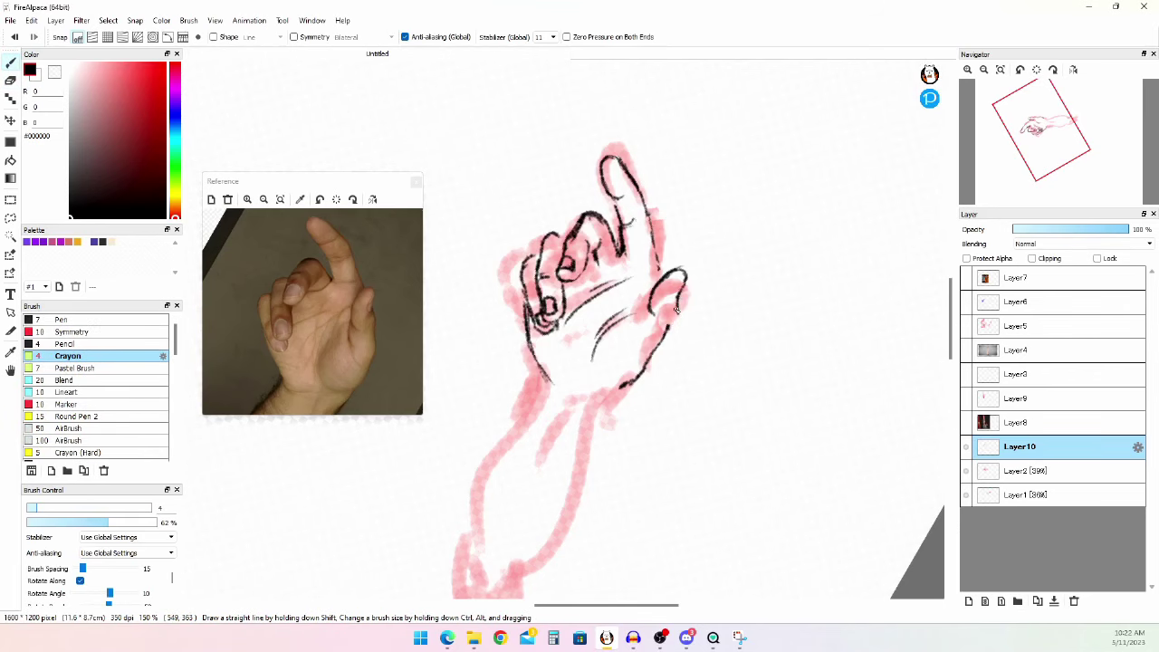
# - Add the fold line at the thumb's base and redraw the palm creases so they run toward it
pyautogui.moveTo(638, 333); pyautogui.dragTo(657, 303)
pyautogui.moveTo(628, 361)
pyautogui.mouseDown()
pyautogui.moveTo(639, 317)
pyautogui.moveTo(656, 307)
pyautogui.mouseUp()
pyautogui.hotkey('ctrl', 'z')
pyautogui.hotkey('ctrl', 'z')
pyautogui.moveTo(658, 356)
pyautogui.mouseDown()
pyautogui.moveTo(638, 329)
pyautogui.moveTo(667, 334)
pyautogui.mouseUp()
pyautogui.press('e')
pyautogui.moveTo(634, 304)
pyautogui.mouseDown()
pyautogui.moveTo(584, 358)
pyautogui.moveTo(593, 297)
pyautogui.moveTo(623, 331)
pyautogui.moveTo(577, 362)
pyautogui.moveTo(613, 344)
pyautogui.moveTo(588, 380)
pyautogui.moveTo(591, 369)
pyautogui.mouseUp()
pyautogui.press('b')
pyautogui.press('e')
pyautogui.press('b')
pyautogui.hotkey('ctrl', 'z')
pyautogui.hotkey('ctrl', 'z')
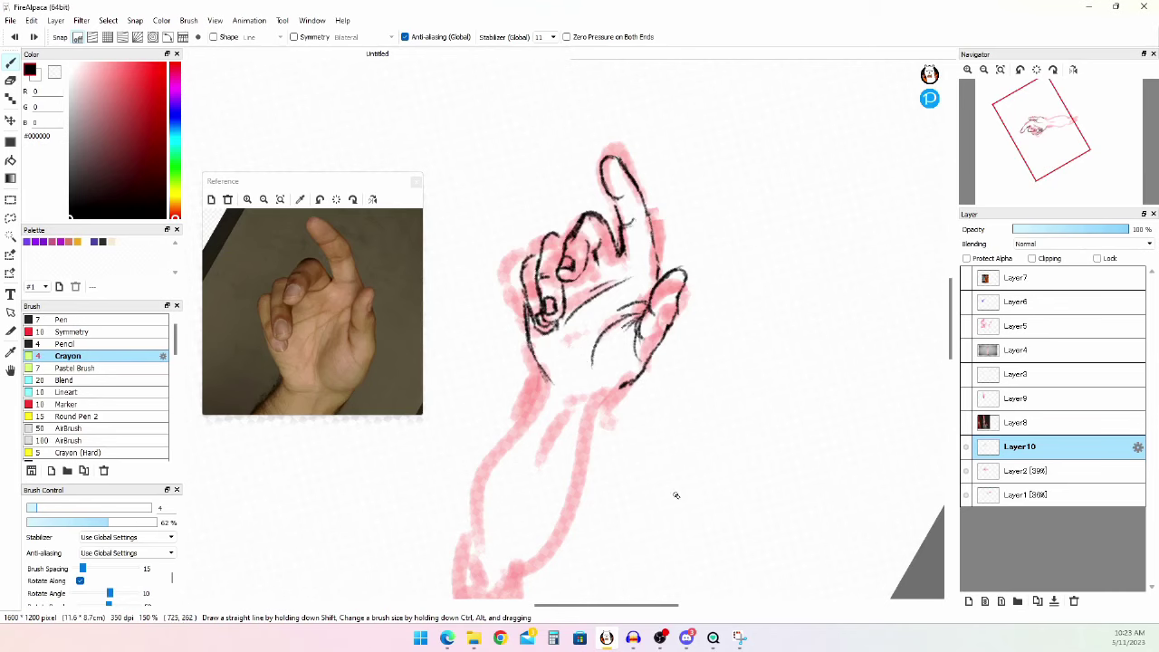
# - Transform Layer1 to move the pink forearm sketch slightly down and away from the hand
pyautogui.scroll(-2, 633, 361)
pyautogui.scroll(2, 633, 360)
pyautogui.scroll(-3, 610, 419)
pyautogui.scroll(1, 574, 509)
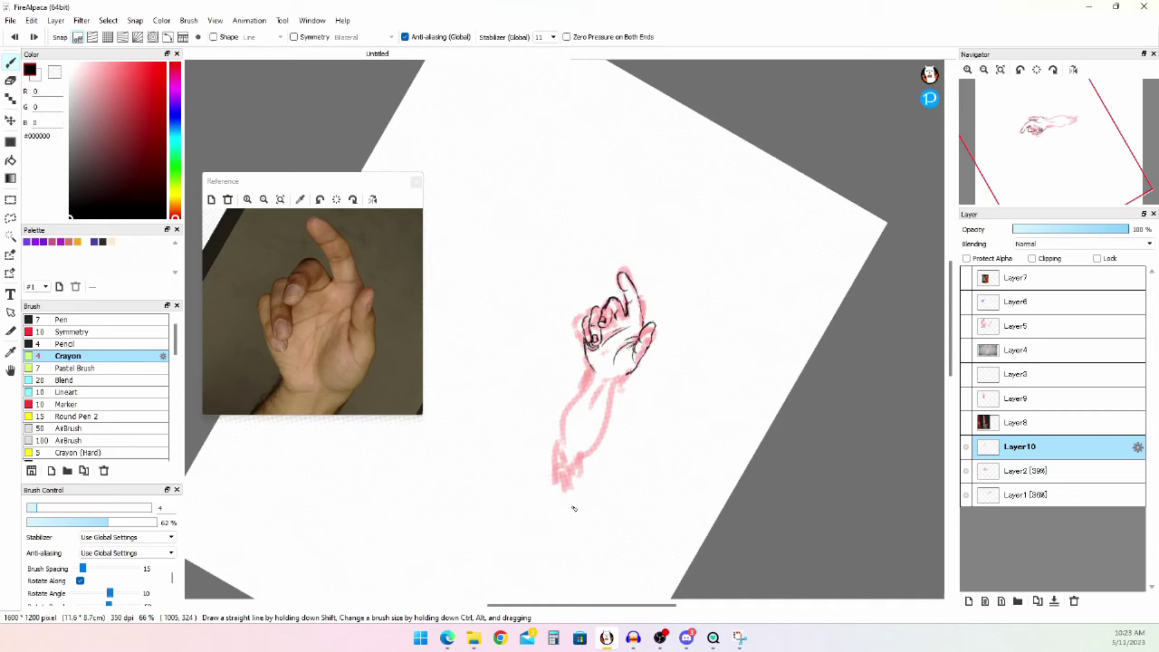
pyautogui.click(969, 477)
pyautogui.click(965, 489)
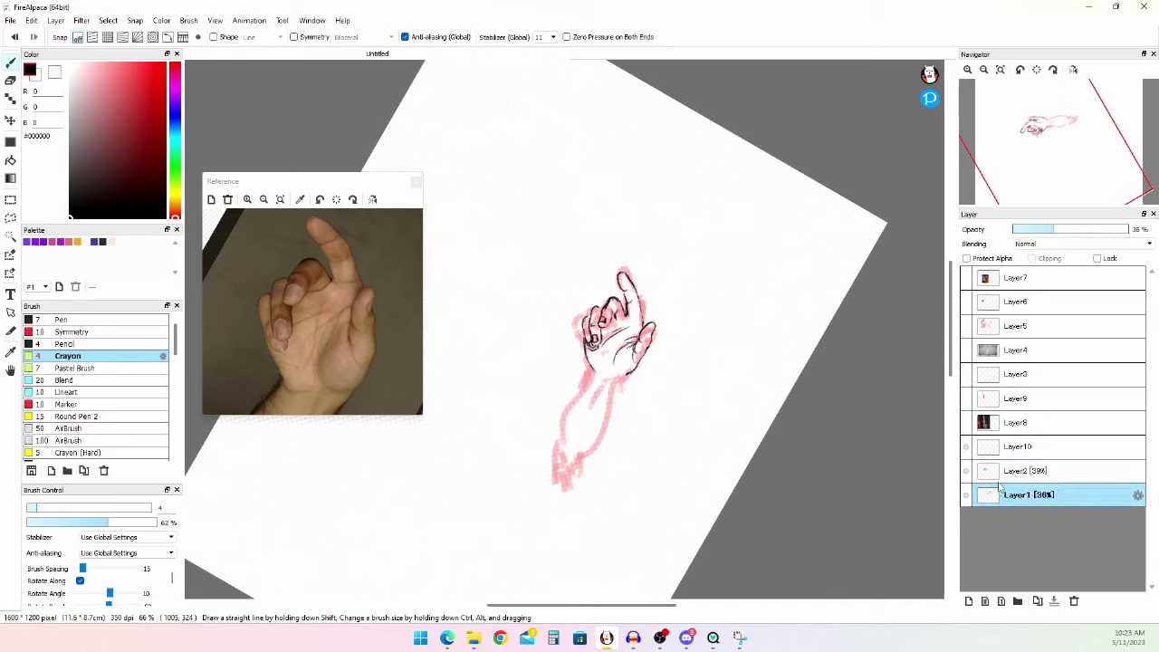
pyautogui.hotkey('ctrl', 't')
pyautogui.moveTo(571, 486); pyautogui.dragTo(572, 487)
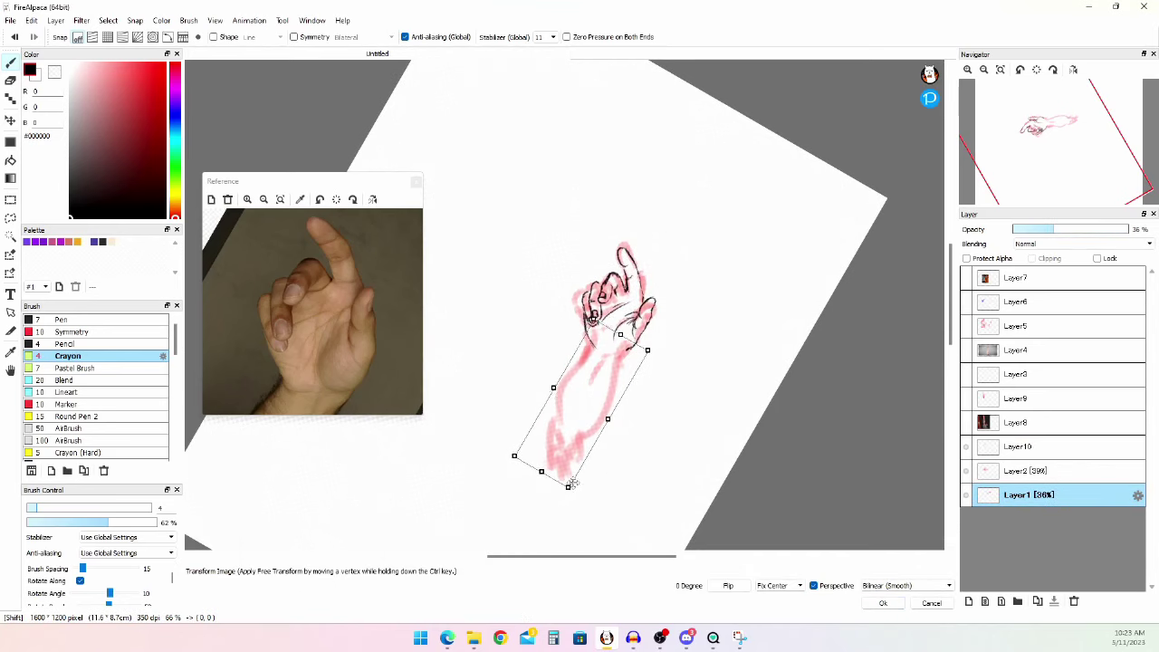
pyautogui.moveTo(579, 433); pyautogui.dragTo(573, 446)
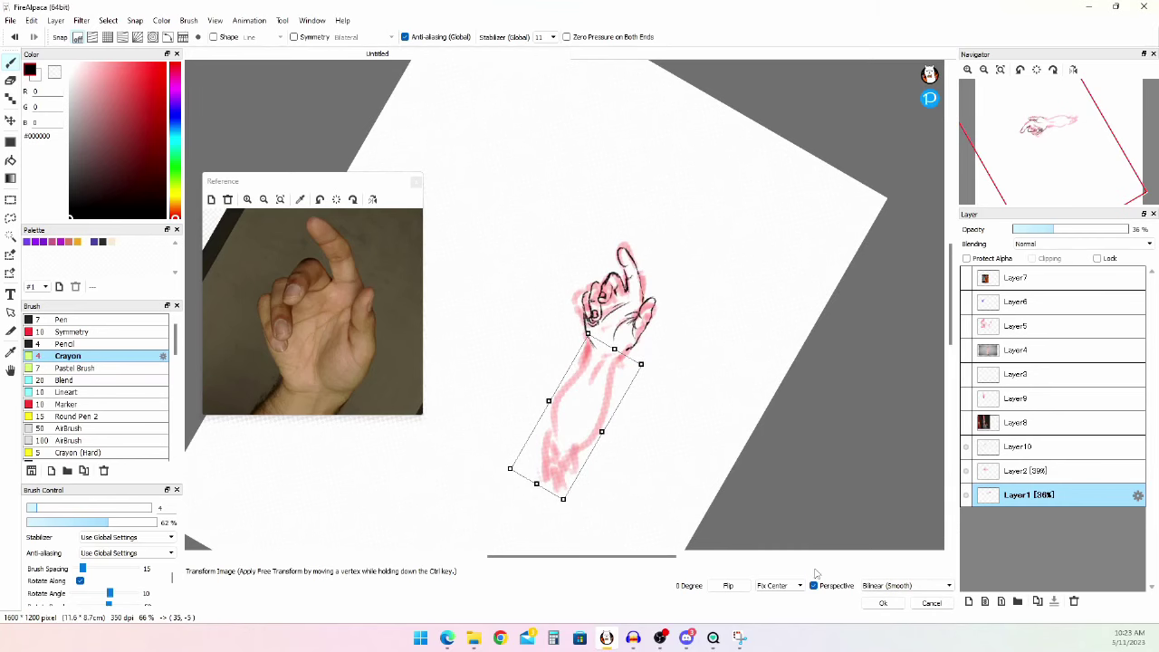
pyautogui.click(882, 602)
# - Select Layer10, and fit the reference photo to show the whole arm, rotated to match the drawn arm's angle
pyautogui.click(1014, 447)
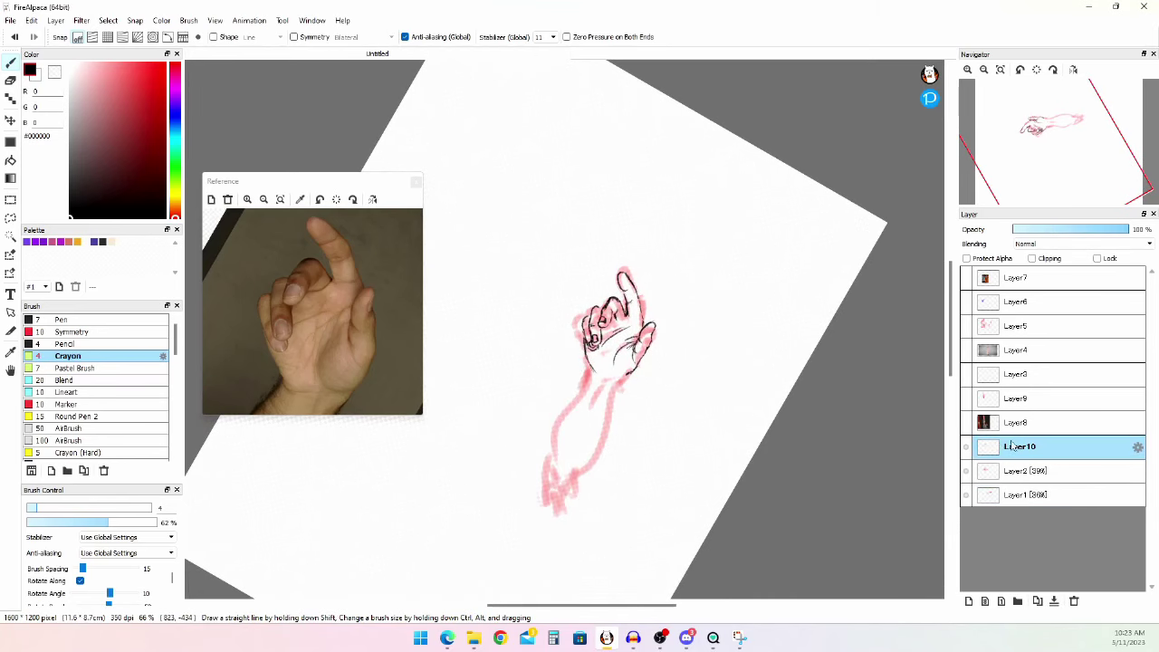
pyautogui.click(281, 200)
pyautogui.click(351, 200)
pyautogui.click(351, 200)
pyautogui.click(351, 200)
pyautogui.click(351, 200)
pyautogui.click(351, 200)
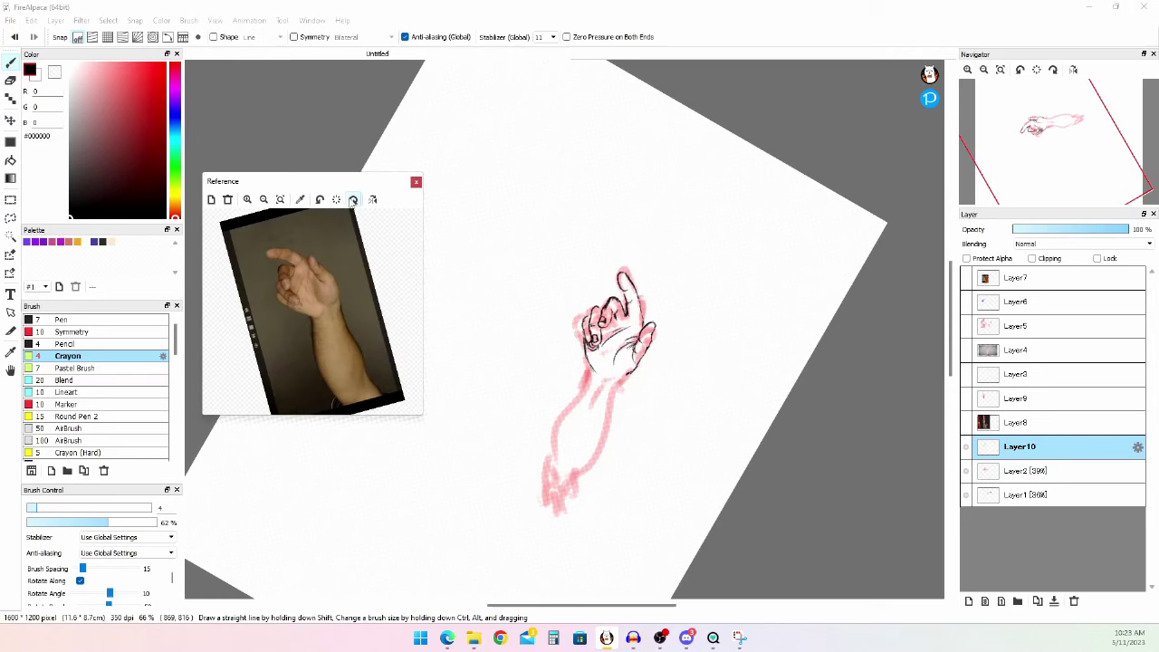
pyautogui.click(351, 200)
pyautogui.click(351, 200)
pyautogui.click(351, 200)
pyautogui.click(320, 200)
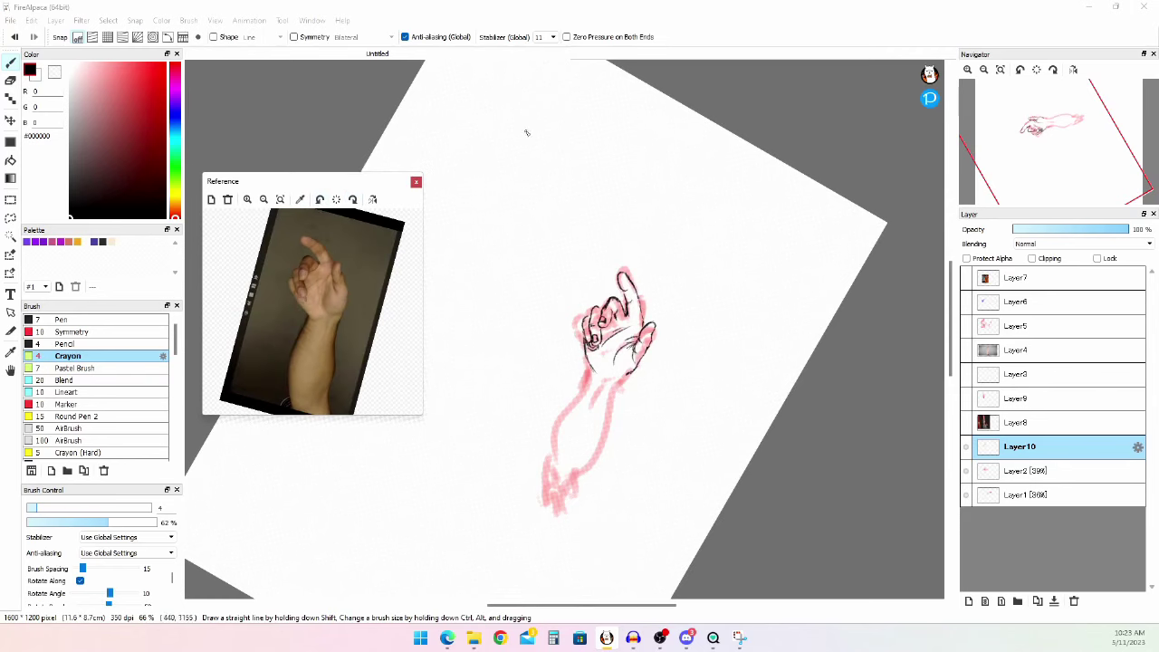
pyautogui.click(352, 201)
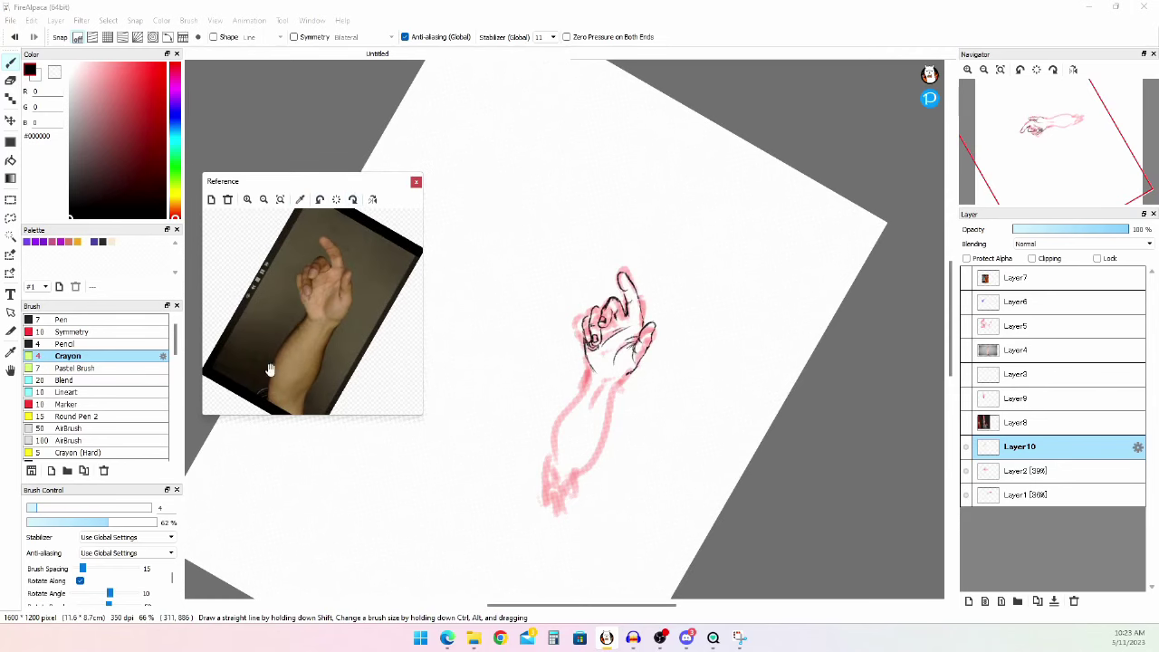
# - Outline both edges of the forearm in black over the pink sketch, from the wrist down to the elbow
pyautogui.moveTo(587, 385)
pyautogui.mouseDown()
pyautogui.moveTo(557, 408)
pyautogui.moveTo(540, 473)
pyautogui.mouseUp()
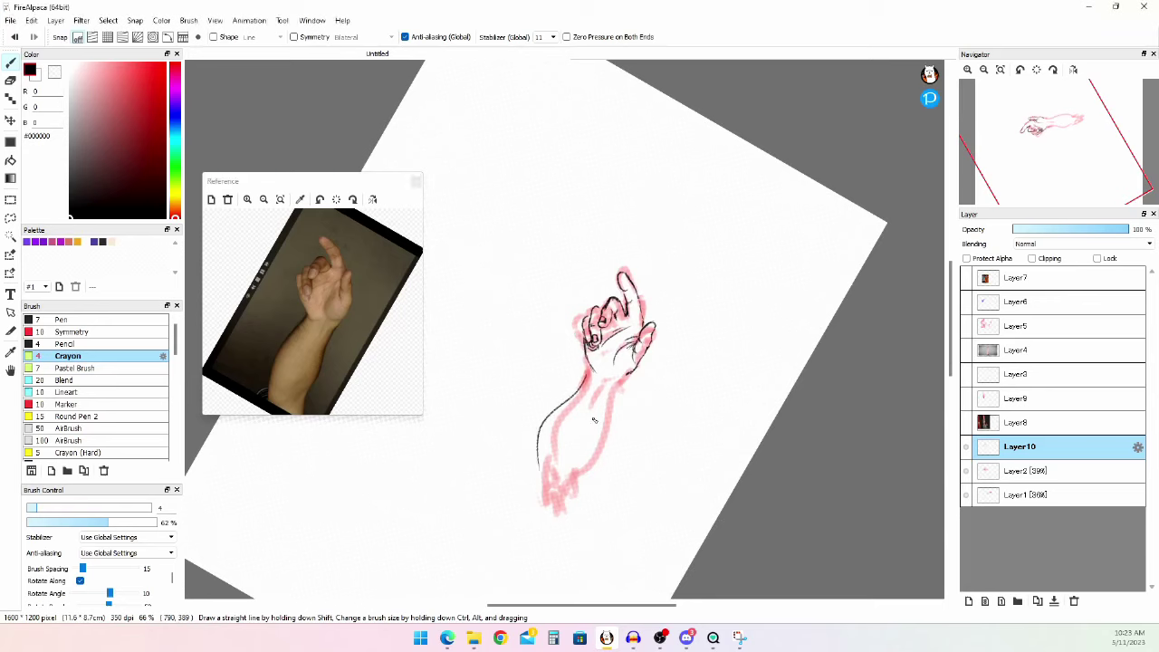
pyautogui.moveTo(605, 410)
pyautogui.mouseDown()
pyautogui.moveTo(564, 493)
pyautogui.moveTo(545, 420)
pyautogui.moveTo(537, 489)
pyautogui.moveTo(570, 490)
pyautogui.moveTo(561, 503)
pyautogui.mouseUp()
pyautogui.press('e')
pyautogui.press('b')
pyautogui.press('e')
pyautogui.press('b')
pyautogui.moveTo(579, 462)
pyautogui.mouseDown()
pyautogui.moveTo(570, 496)
pyautogui.moveTo(546, 503)
pyautogui.mouseUp()
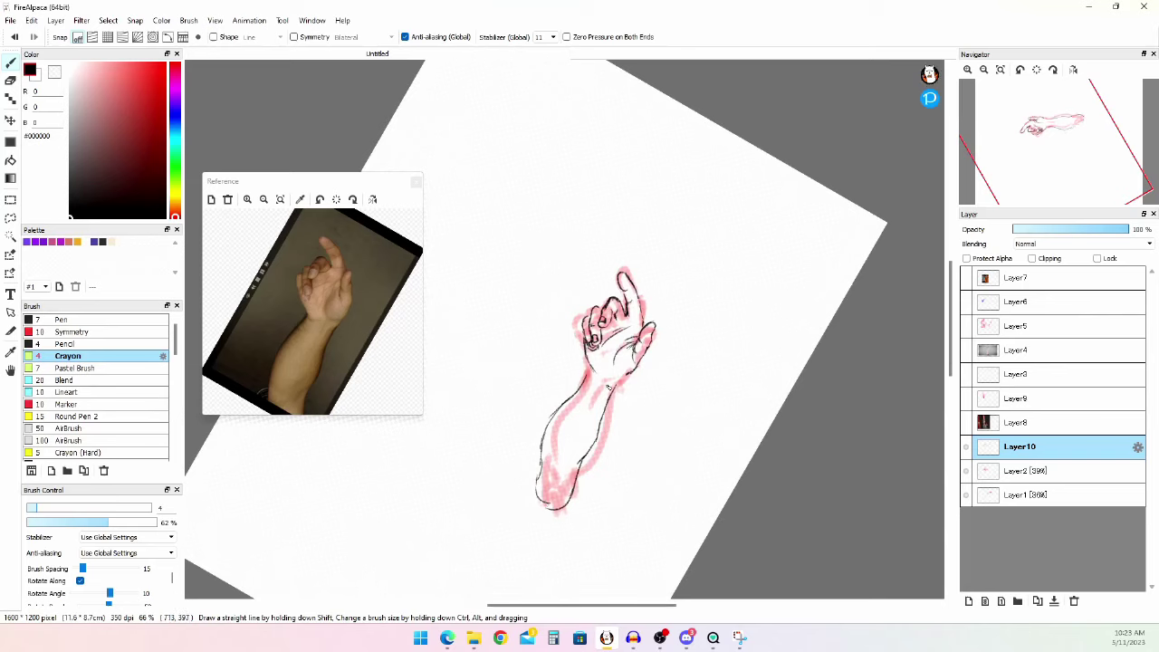
# - Undo the last forearm strokes, then draw the wrist tendon lines and the inner forearm contour, erasing stray marks near the elbow
pyautogui.hotkey('ctrl', 'z')
pyautogui.hotkey('ctrl', 'z')
pyautogui.moveTo(620, 380); pyautogui.dragTo(597, 387)
pyautogui.moveTo(599, 389); pyautogui.dragTo(587, 414)
pyautogui.moveTo(586, 436); pyautogui.dragTo(562, 482)
pyautogui.press('e')
pyautogui.moveTo(595, 446)
pyautogui.mouseDown()
pyautogui.moveTo(574, 492)
pyautogui.moveTo(538, 480)
pyautogui.mouseUp()
# - Rework the elbow end of the forearm, leaving it open with short broken strokes
pyautogui.press('b')
pyautogui.press('e')
pyautogui.press('b')
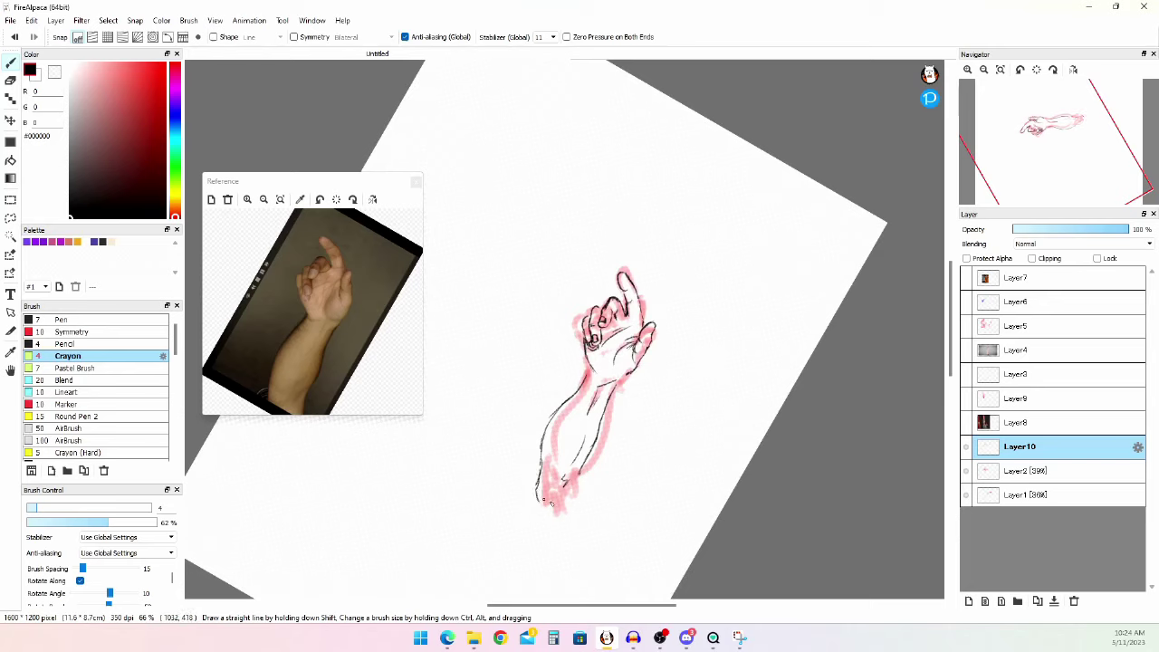
pyautogui.moveTo(523, 490)
pyautogui.mouseDown()
pyautogui.moveTo(606, 518)
pyautogui.moveTo(490, 491)
pyautogui.mouseUp()
pyautogui.press('e')
pyautogui.press('b')
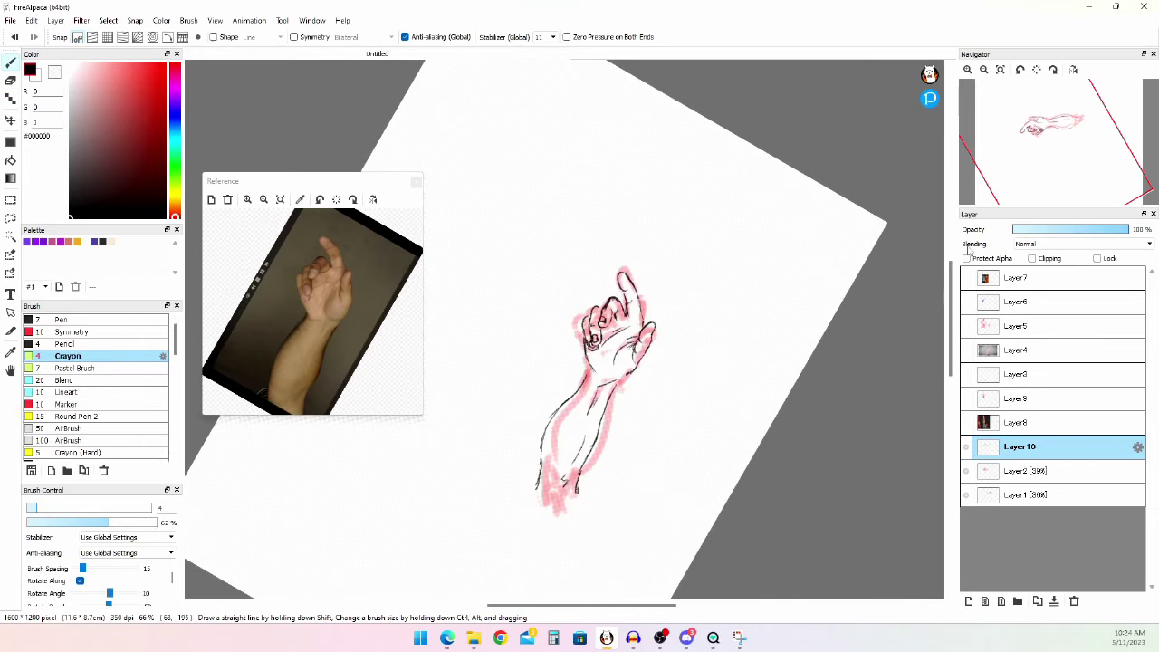
# - Reset the canvas rotation and redraw the upper wrist edge so the thumb's base flows into the forearm
pyautogui.click(1037, 71)
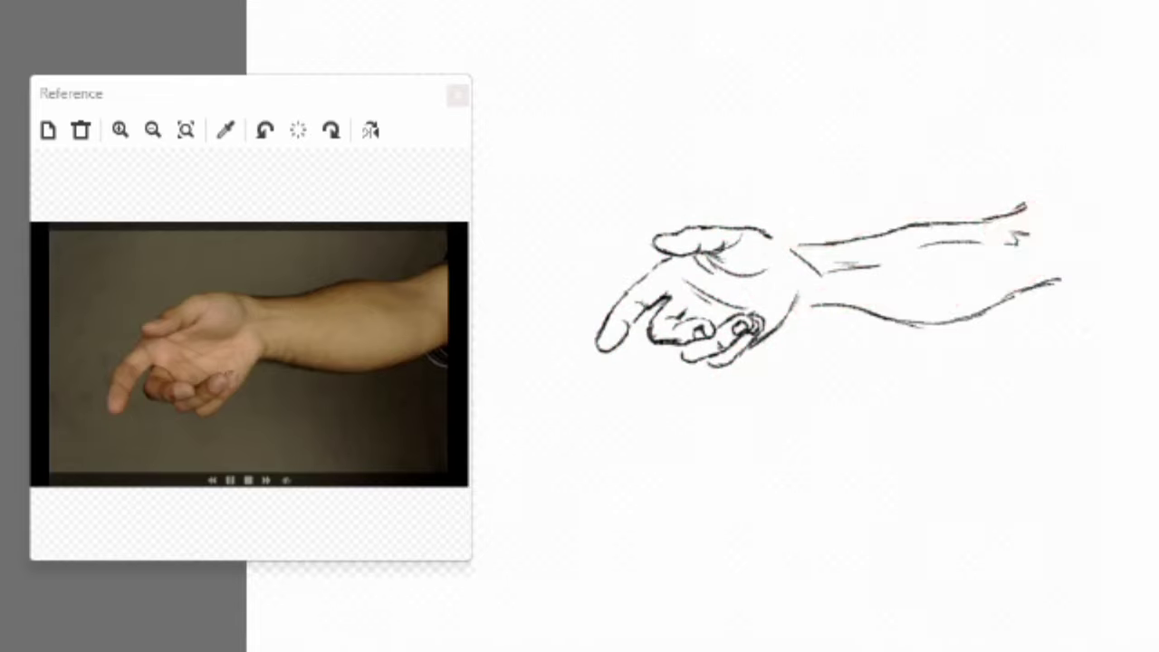
pyautogui.moveTo(765, 232)
pyautogui.mouseDown()
pyautogui.moveTo(882, 270)
pyautogui.moveTo(836, 254)
pyautogui.moveTo(863, 262)
pyautogui.mouseUp()
pyautogui.press('e')
pyautogui.press('b')
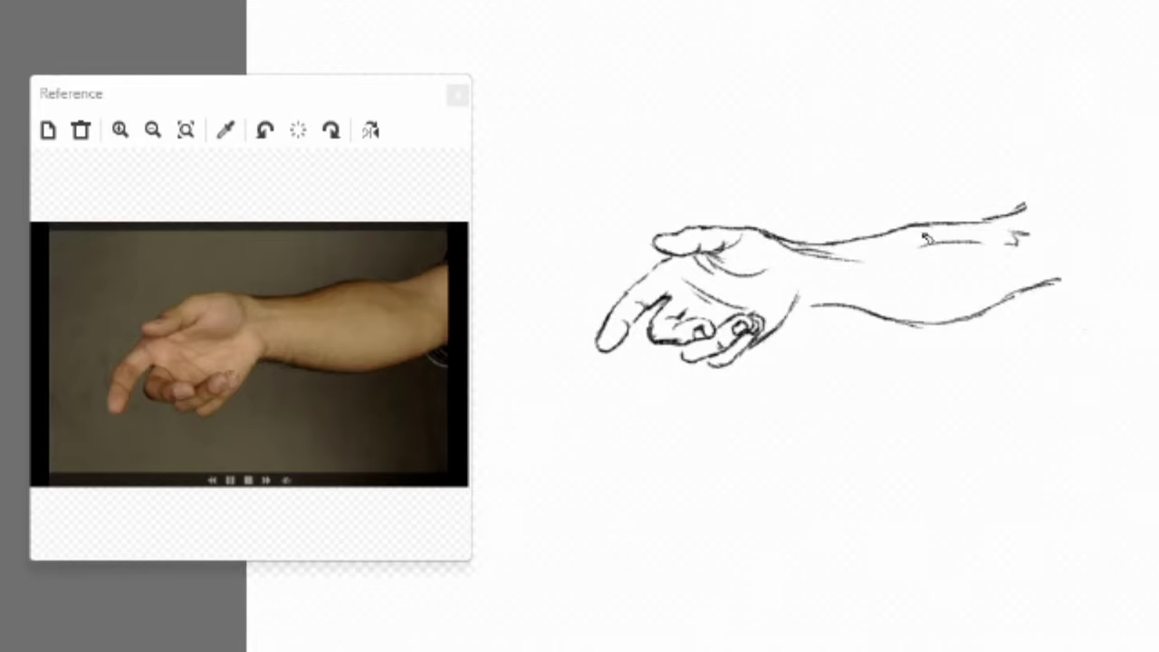
# - Rework the lower wrist so the heel of the palm connects to the forearm's lower edge, undoing unwanted strokes
pyautogui.moveTo(788, 274)
pyautogui.mouseDown()
pyautogui.moveTo(820, 305)
pyautogui.moveTo(795, 303)
pyautogui.mouseUp()
pyautogui.hotkey('ctrl', 'z')
pyautogui.hotkey('ctrl', 'z')
pyautogui.moveTo(623, 308); pyautogui.dragTo(601, 351)
pyautogui.hotkey('ctrl', 'z')
pyautogui.hotkey('ctrl', 'z')
pyautogui.hotkey('ctrl', 'z')
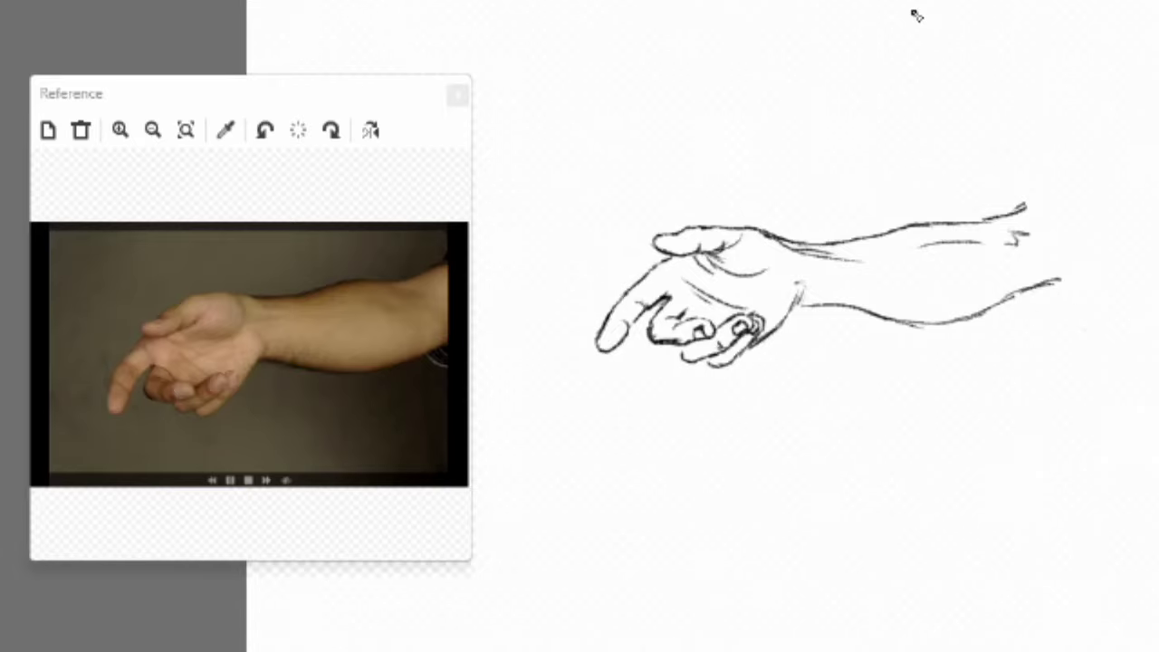
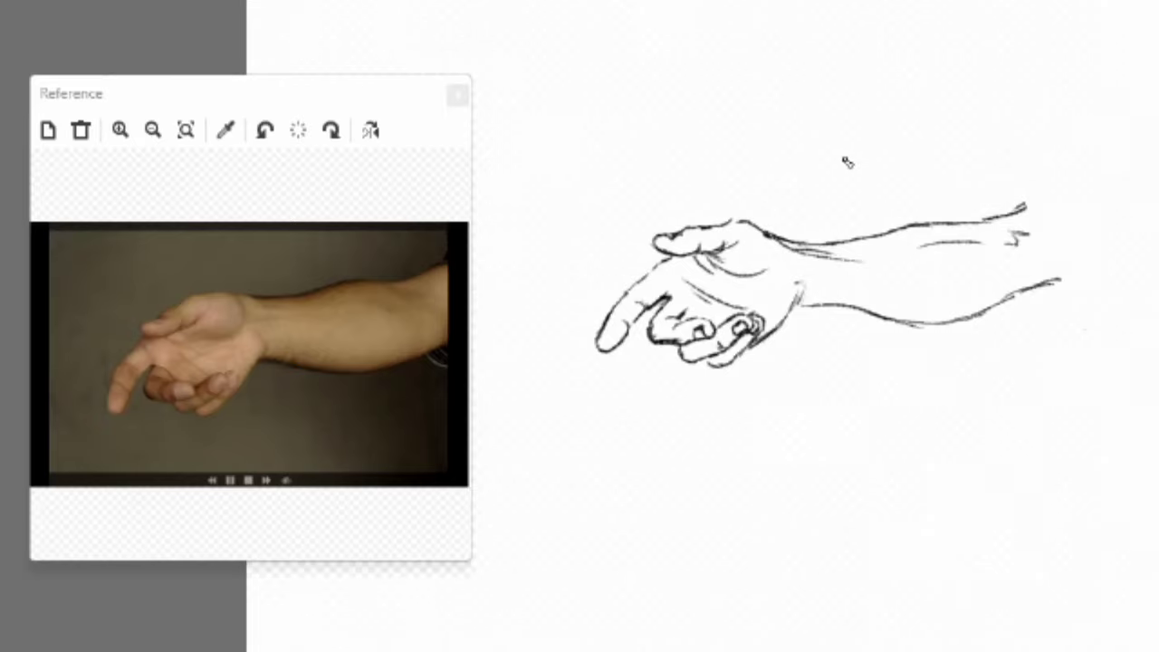
# - Replace the short inner lines near the elbow with one contour running along the upper forearm to the elbow
pyautogui.moveTo(930, 227); pyautogui.dragTo(1028, 236)
pyautogui.press('e')
pyautogui.moveTo(920, 228); pyautogui.dragTo(1025, 238)
pyautogui.moveTo(1007, 217); pyautogui.dragTo(1032, 239)
pyautogui.hotkey('ctrl', 'z')
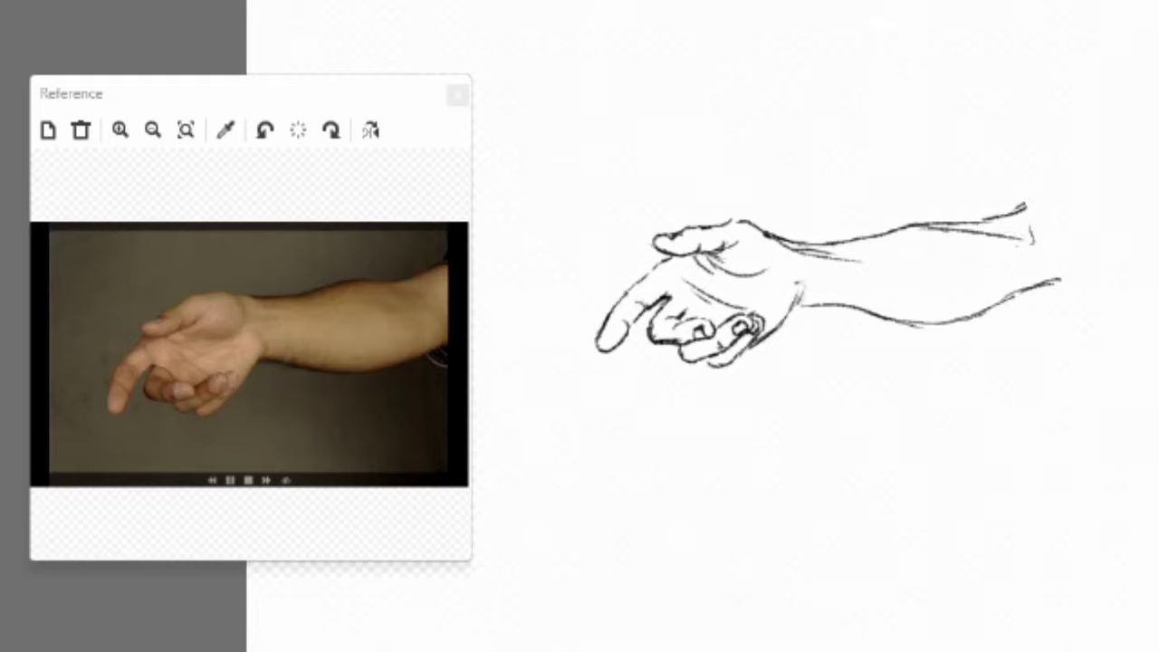
# - Try short hatching marks along the forearm's lower edge and a stroke near its upper contour, and undo them
pyautogui.moveTo(815, 310)
pyautogui.mouseDown()
pyautogui.moveTo(826, 295)
pyautogui.moveTo(831, 307)
pyautogui.mouseUp()
pyautogui.moveTo(849, 312)
pyautogui.mouseDown()
pyautogui.moveTo(856, 300)
pyautogui.moveTo(895, 329)
pyautogui.moveTo(938, 328)
pyautogui.mouseUp()
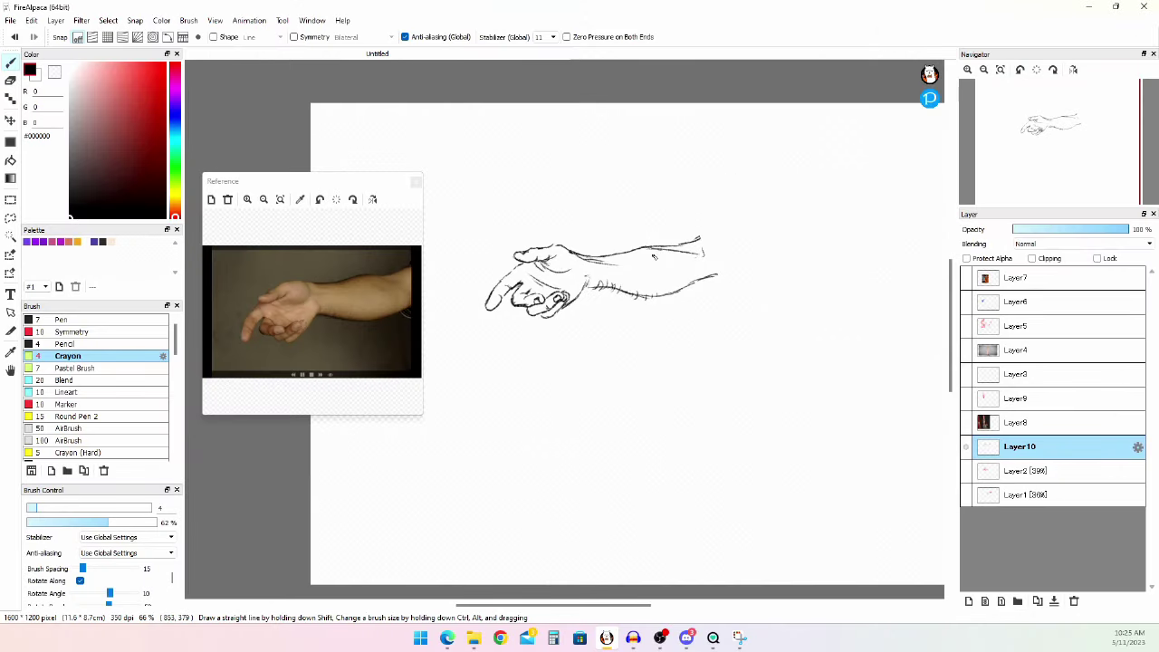
pyautogui.moveTo(623, 256)
pyautogui.mouseDown()
pyautogui.moveTo(661, 284)
pyautogui.moveTo(655, 257)
pyautogui.mouseUp()
pyautogui.hotkey('ctrl', 'z')
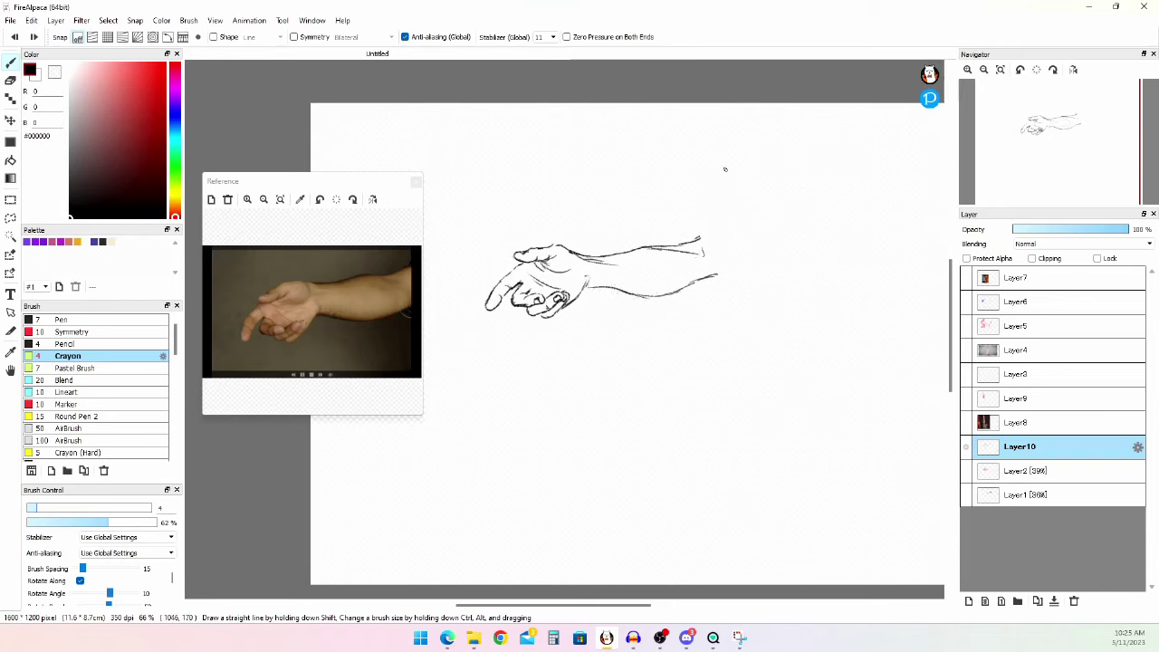
# - Enlarge the drawn hand, frame the reference photo closely on its hand, and move the reference clear of the drawing
pyautogui.scroll(4, 494, 314)
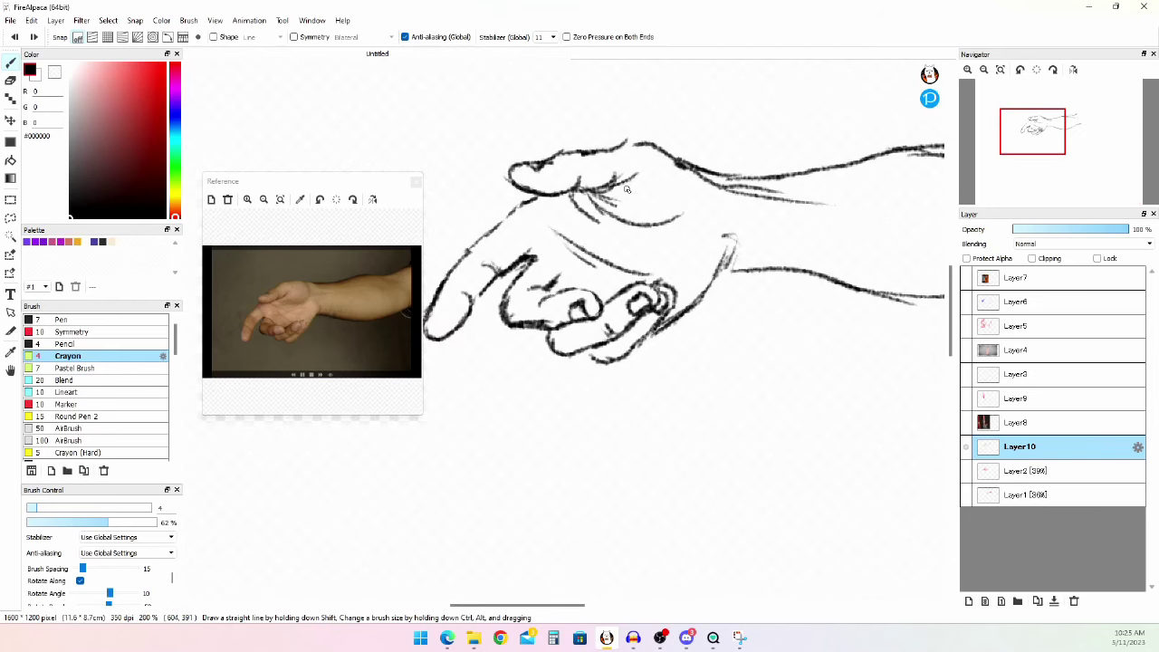
pyautogui.click(248, 200)
pyautogui.click(248, 200)
pyautogui.click(248, 201)
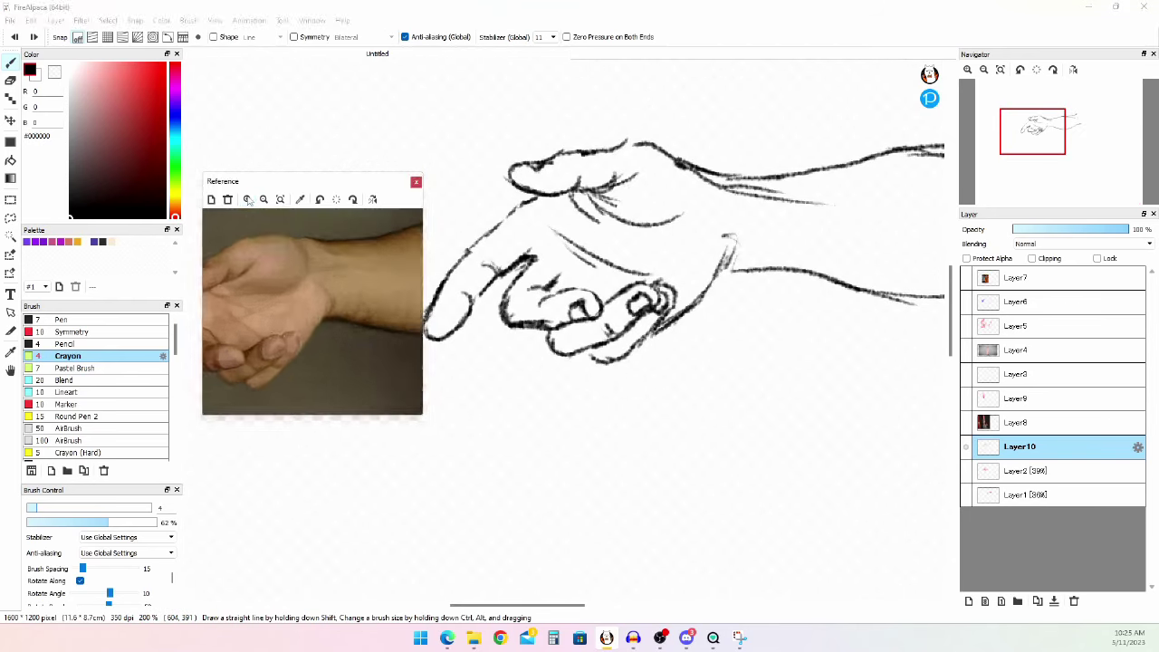
pyautogui.click(266, 203)
pyautogui.moveTo(293, 275); pyautogui.dragTo(339, 269)
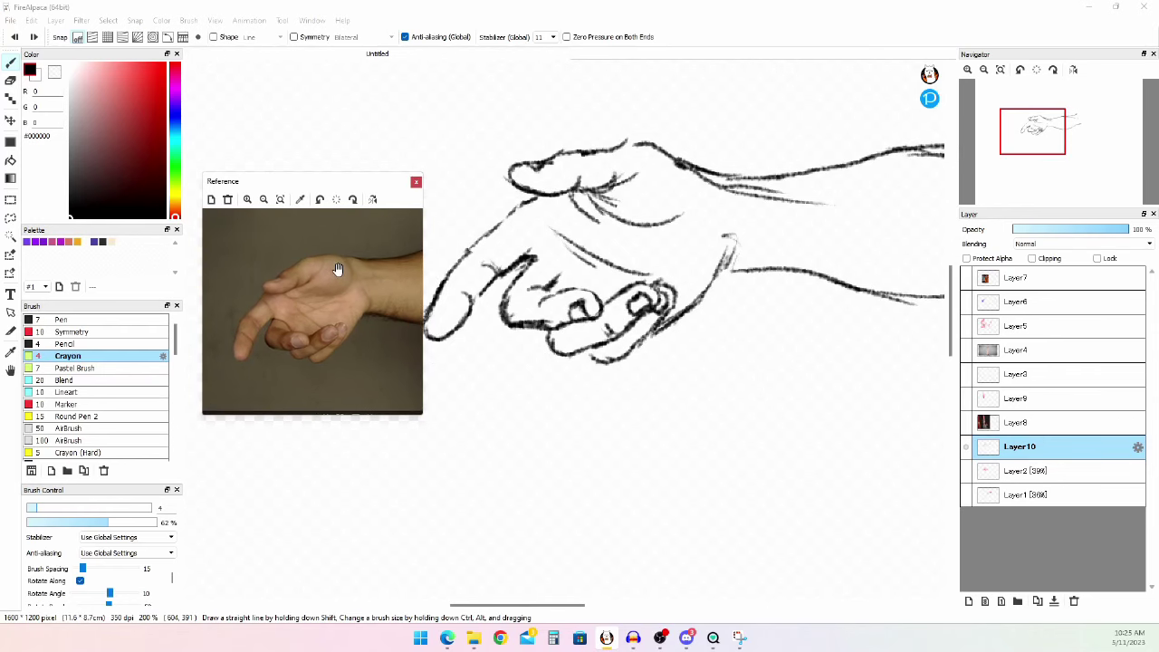
pyautogui.moveTo(317, 187); pyautogui.dragTo(283, 191)
# - Lasso the index fingertip and transform it with a rotation of about -9.1 degrees, shifting it slightly inward
pyautogui.click(10, 218)
pyautogui.moveTo(442, 283)
pyautogui.mouseDown()
pyautogui.moveTo(472, 299)
pyautogui.moveTo(433, 358)
pyautogui.mouseUp()
pyautogui.moveTo(436, 281); pyautogui.dragTo(469, 364)
pyautogui.hotkey('ctrl', 't')
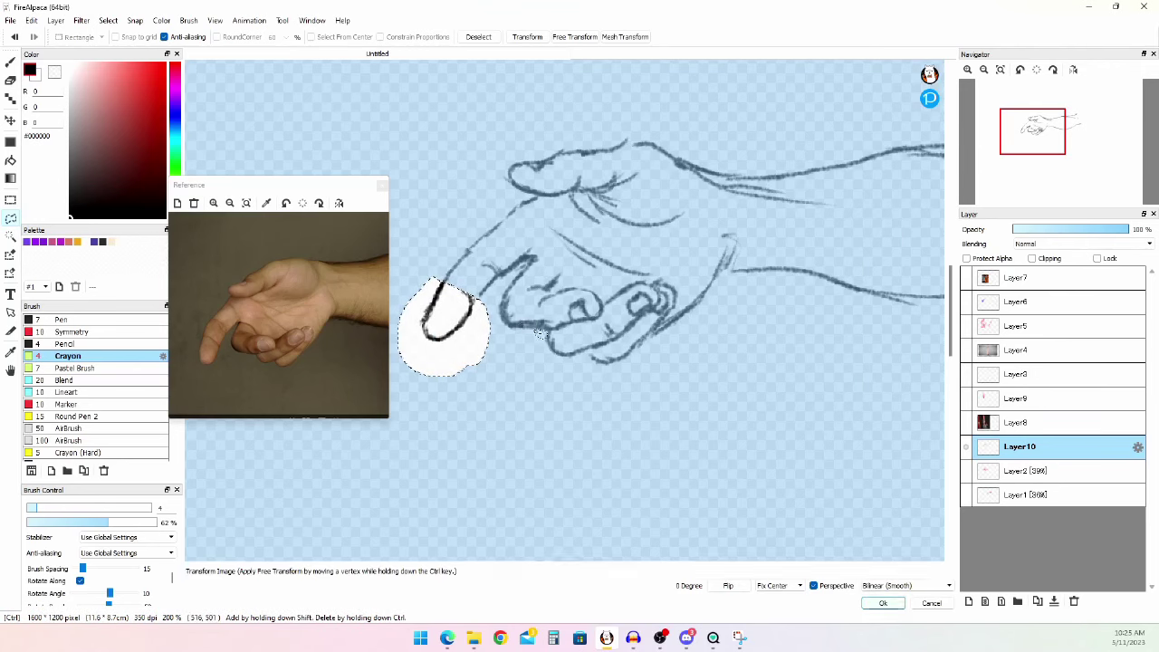
pyautogui.moveTo(541, 333); pyautogui.dragTo(543, 318)
pyautogui.moveTo(462, 318); pyautogui.dragTo(471, 323)
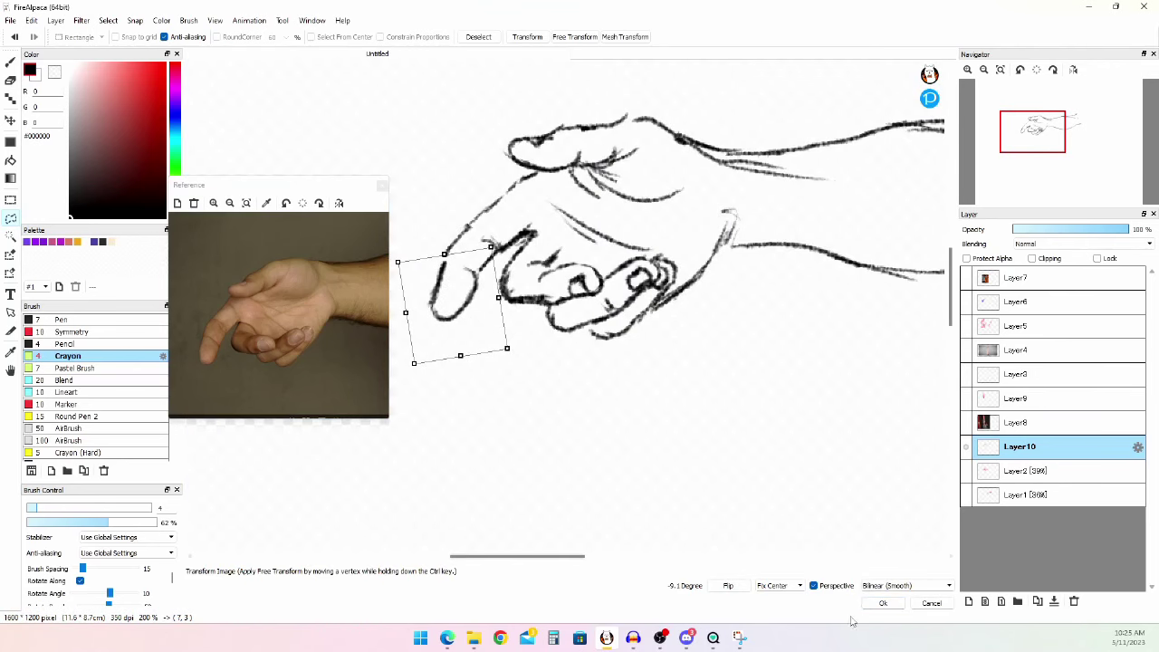
pyautogui.click(882, 603)
# - Nudge the selected index fingertip into line with the rest of the finger, deselect it, and tidy the joined outline
pyautogui.press('e')
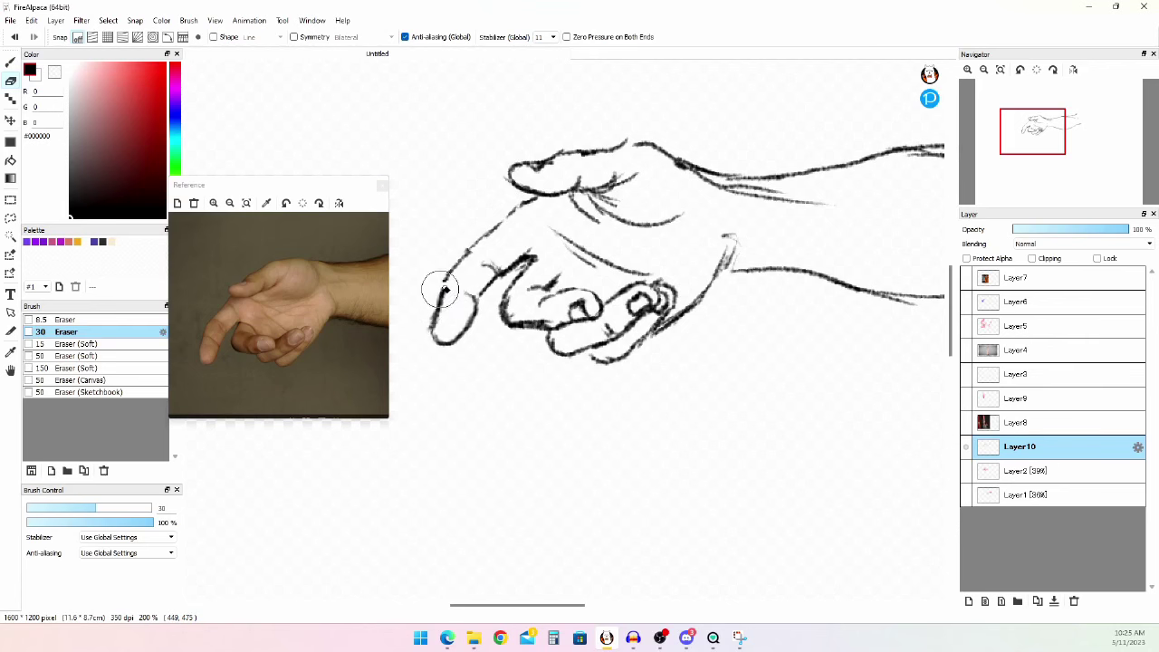
pyautogui.press('v')
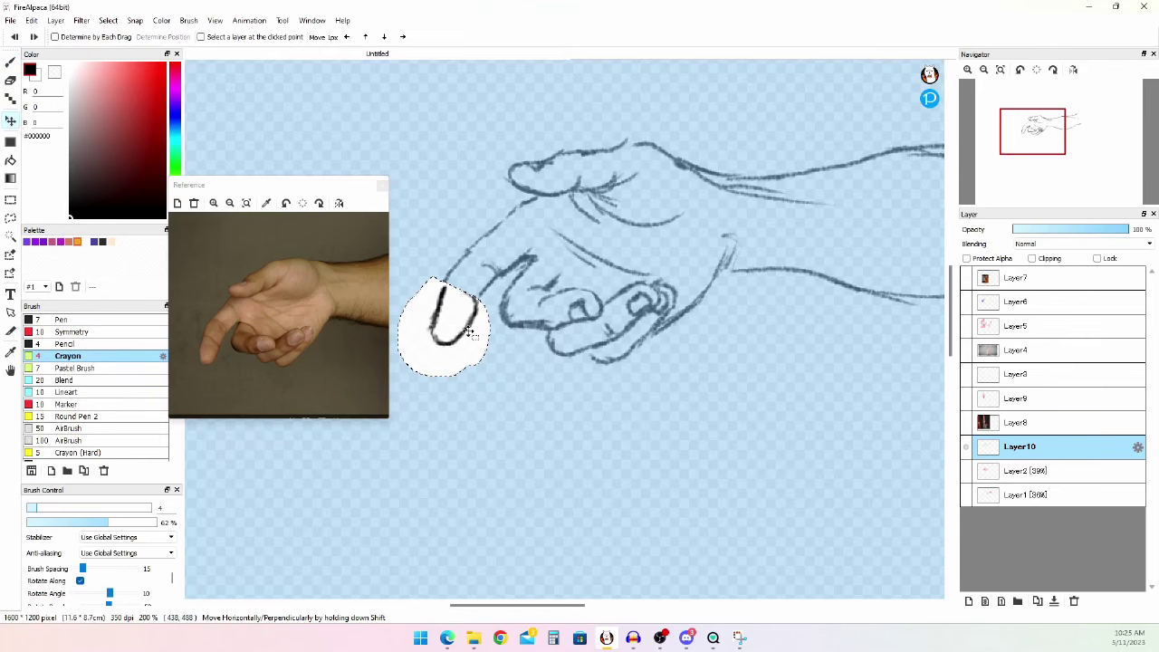
pyautogui.moveTo(470, 332); pyautogui.dragTo(472, 327)
pyautogui.hotkey('ctrl', 'd')
pyautogui.press('e')
pyautogui.press('b')
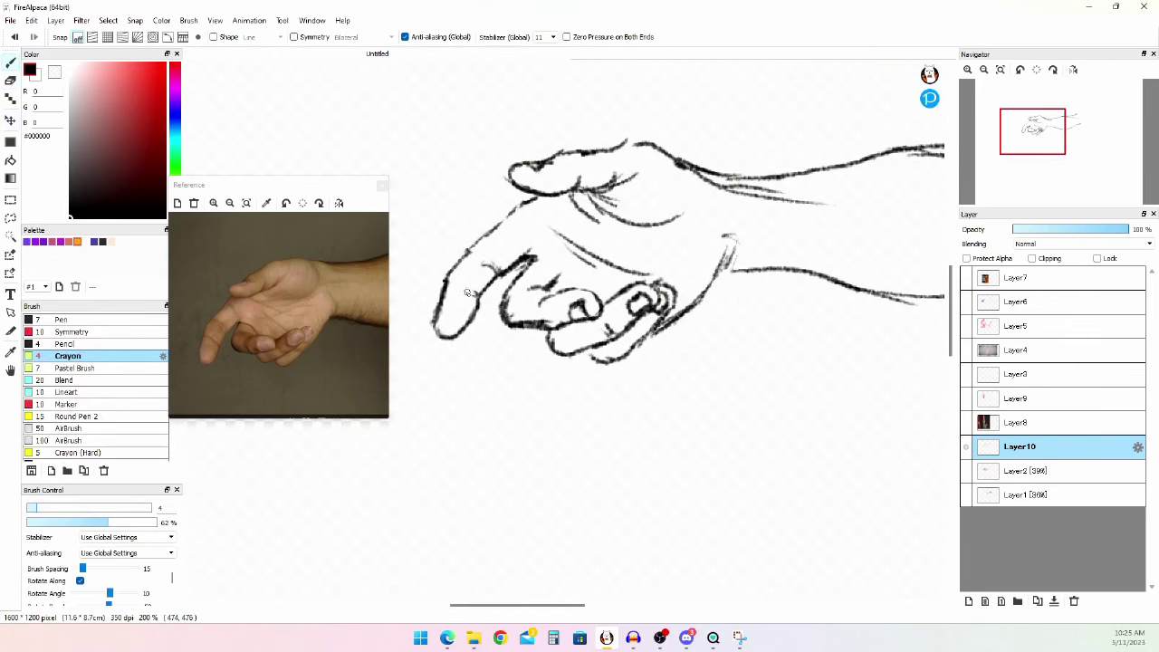
# - Rework the joint creases on the index finger's inner edge, undoing rounded test strokes and erasing stray marks
pyautogui.press('e')
pyautogui.press('b')
pyautogui.moveTo(484, 262)
pyautogui.mouseDown()
pyautogui.moveTo(577, 242)
pyautogui.moveTo(499, 272)
pyautogui.mouseUp()
pyautogui.hotkey('ctrl', 'z')
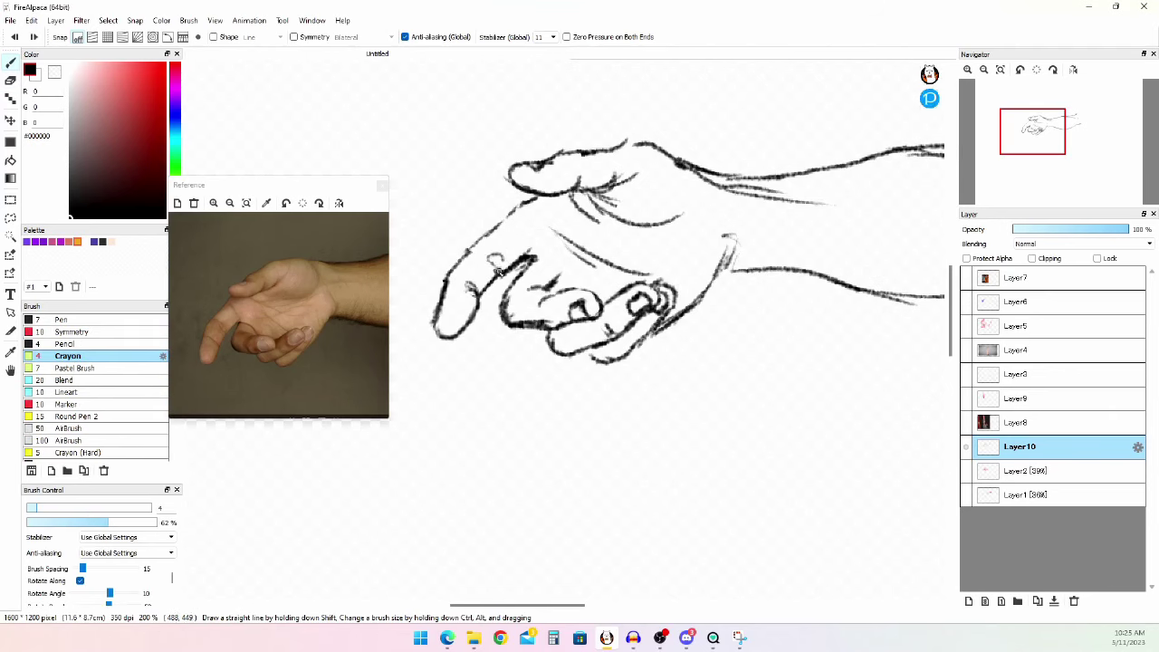
pyautogui.hotkey('ctrl', 'z')
pyautogui.press('e')
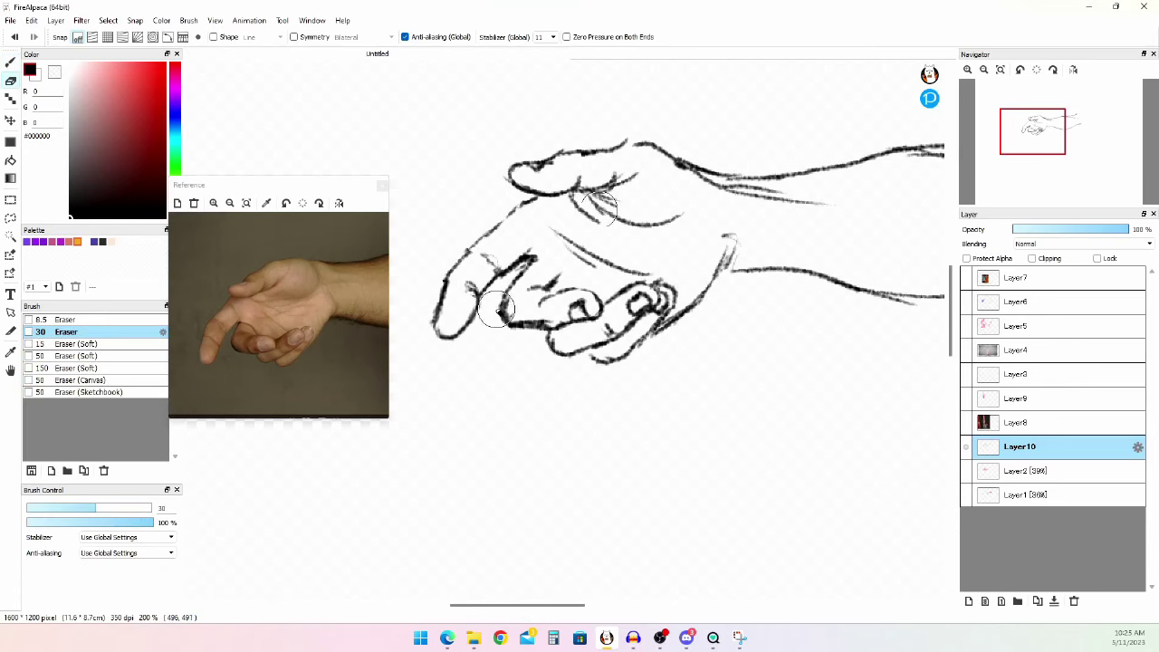
pyautogui.moveTo(509, 306); pyautogui.dragTo(514, 312)
pyautogui.press('b')
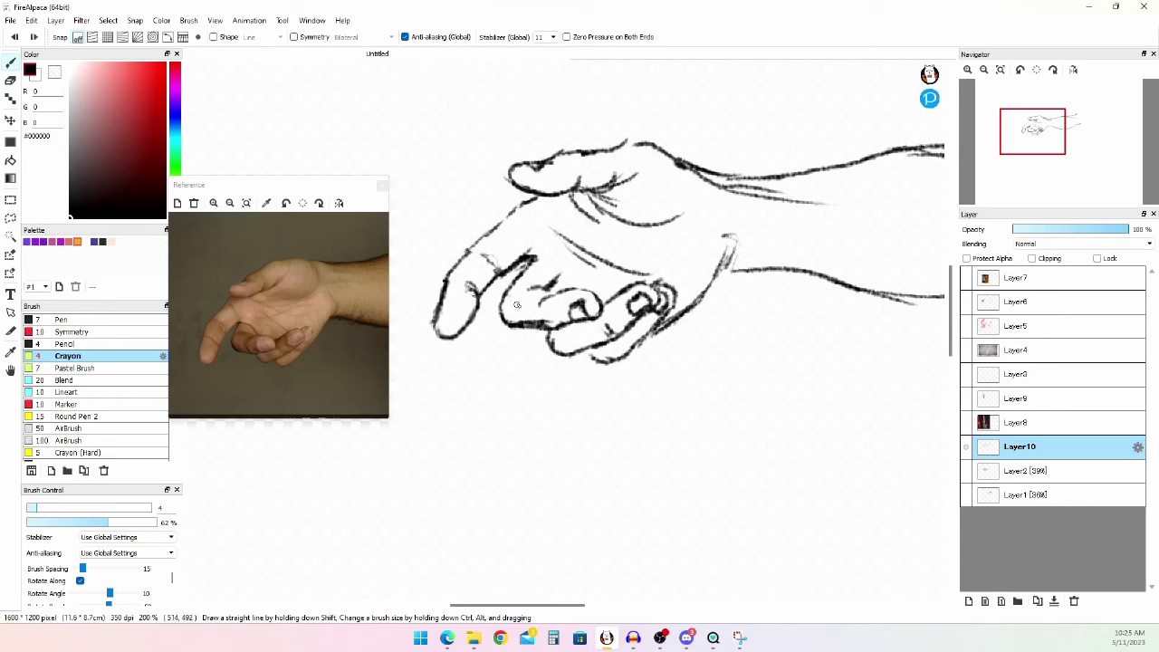
# - Try extra strokes across the curled fingers and undo them
pyautogui.moveTo(520, 299)
pyautogui.mouseDown()
pyautogui.moveTo(542, 291)
pyautogui.moveTo(565, 347)
pyautogui.moveTo(630, 354)
pyautogui.moveTo(617, 357)
pyautogui.mouseUp()
pyautogui.hotkey('ctrl', 'z')
pyautogui.hotkey('ctrl', 'z')
pyautogui.hotkey('ctrl', 'z')
pyautogui.scroll(-4, 809, 389)
pyautogui.scroll(2, 867, 298)
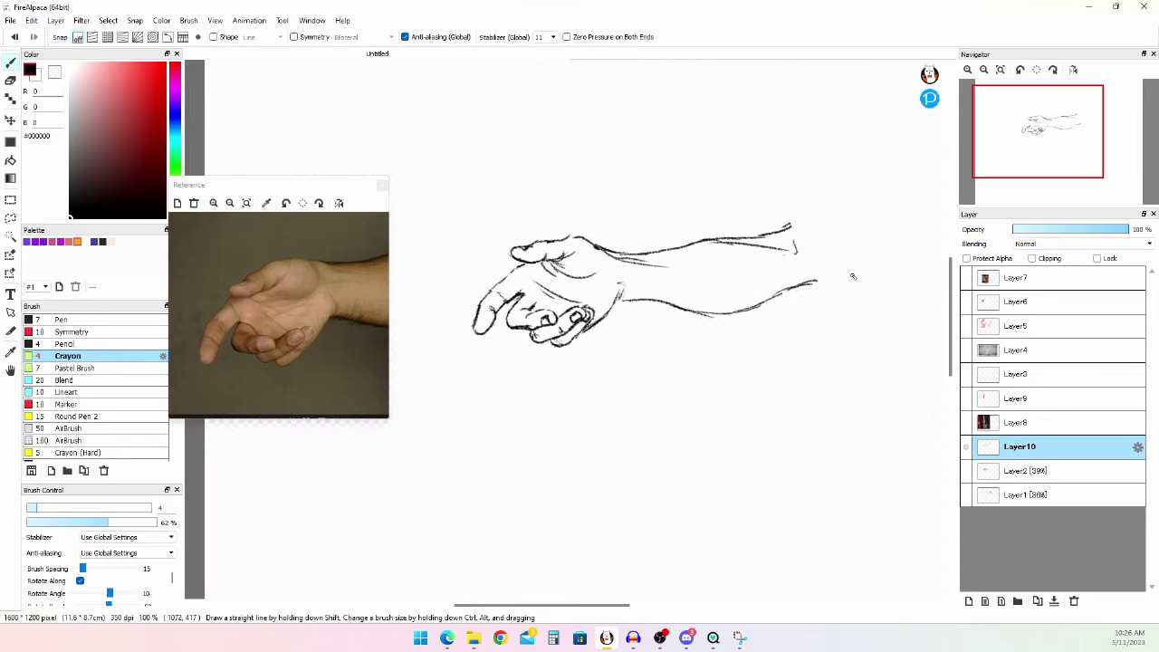
# - On a new layer, paint a solid hand silhouette below the line art with the Blend brush in red #FF1100, and undo it
pyautogui.click(448, 637)
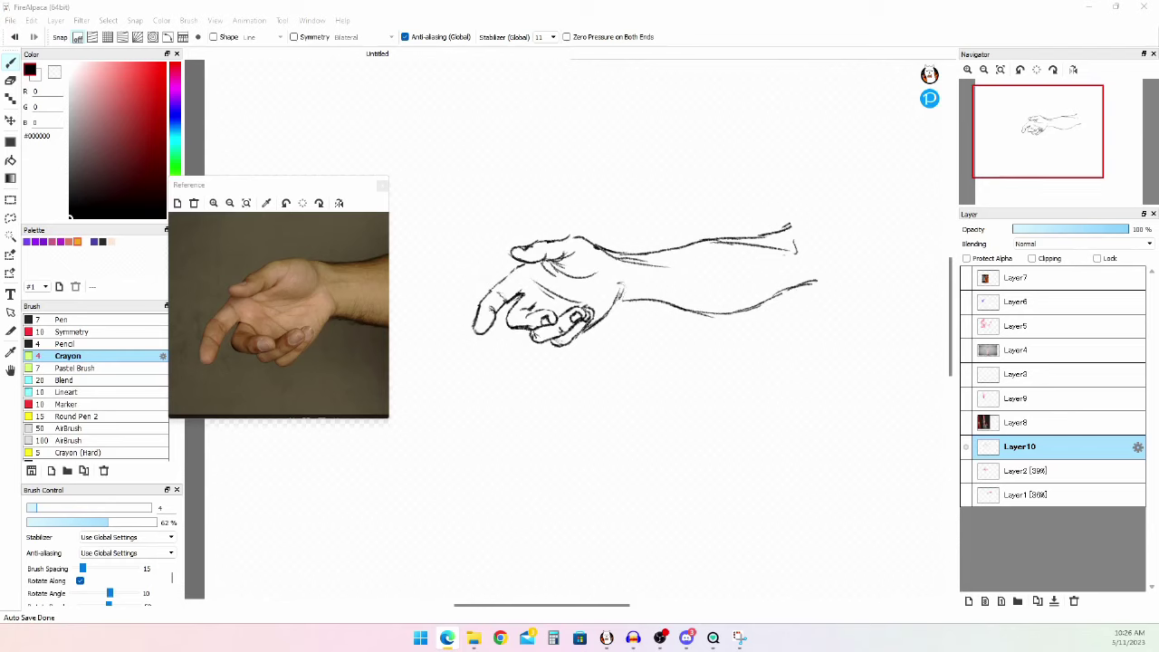
pyautogui.click(971, 600)
pyautogui.click(166, 64)
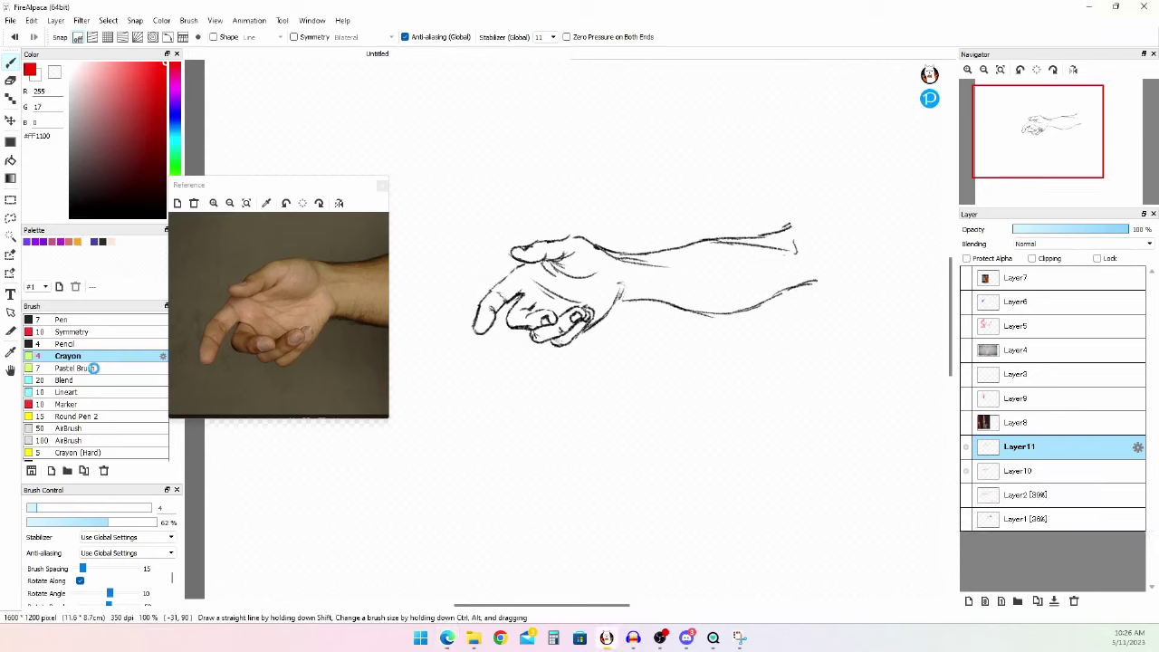
pyautogui.click(94, 368)
pyautogui.click(101, 380)
pyautogui.moveTo(511, 487)
pyautogui.mouseDown()
pyautogui.moveTo(561, 451)
pyautogui.moveTo(528, 481)
pyautogui.moveTo(531, 466)
pyautogui.moveTo(538, 516)
pyautogui.moveTo(544, 462)
pyautogui.moveTo(546, 517)
pyautogui.moveTo(560, 460)
pyautogui.moveTo(573, 487)
pyautogui.moveTo(529, 527)
pyautogui.moveTo(540, 489)
pyautogui.moveTo(531, 501)
pyautogui.moveTo(566, 517)
pyautogui.mouseUp()
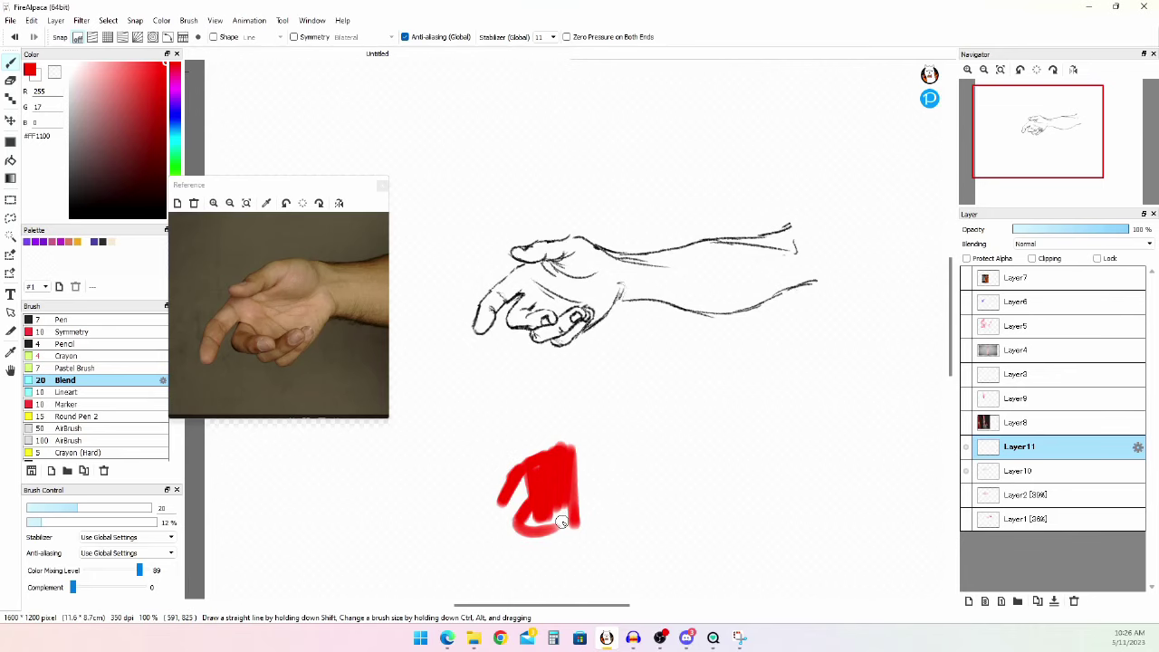
pyautogui.hotkey('ctrl', 'z')
pyautogui.hotkey('ctrl', 'z')
pyautogui.hotkey('ctrl', 'z')
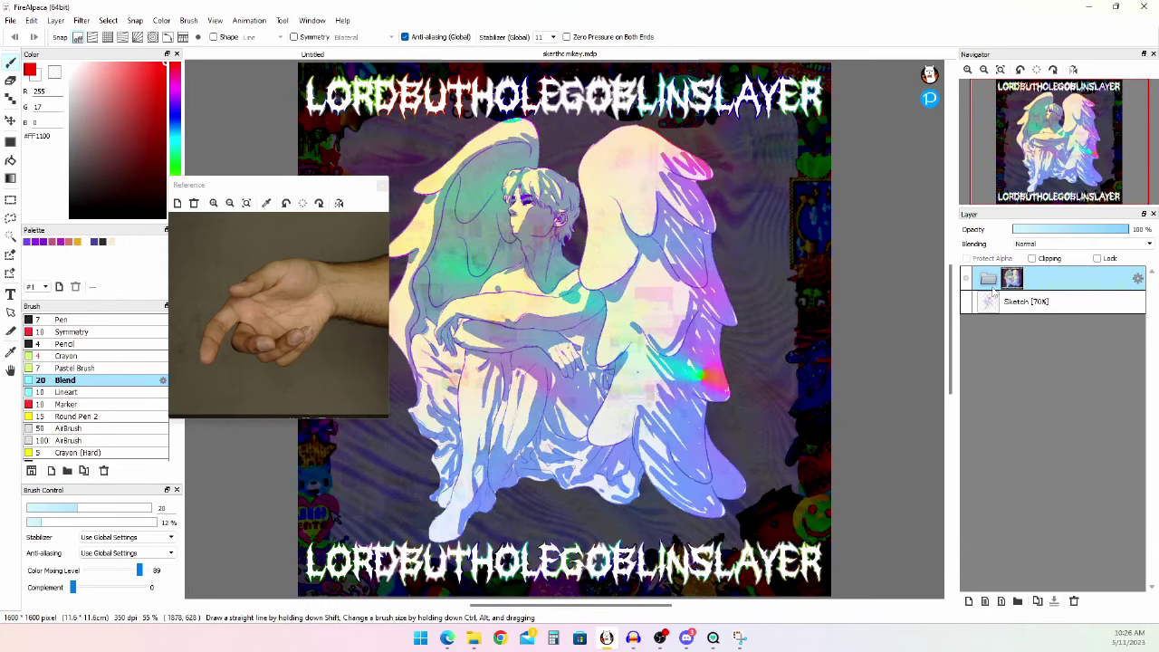
# - In the angel illustration, expand the All 2 group and hide its text, border, overlay and background layers
pyautogui.click(988, 278)
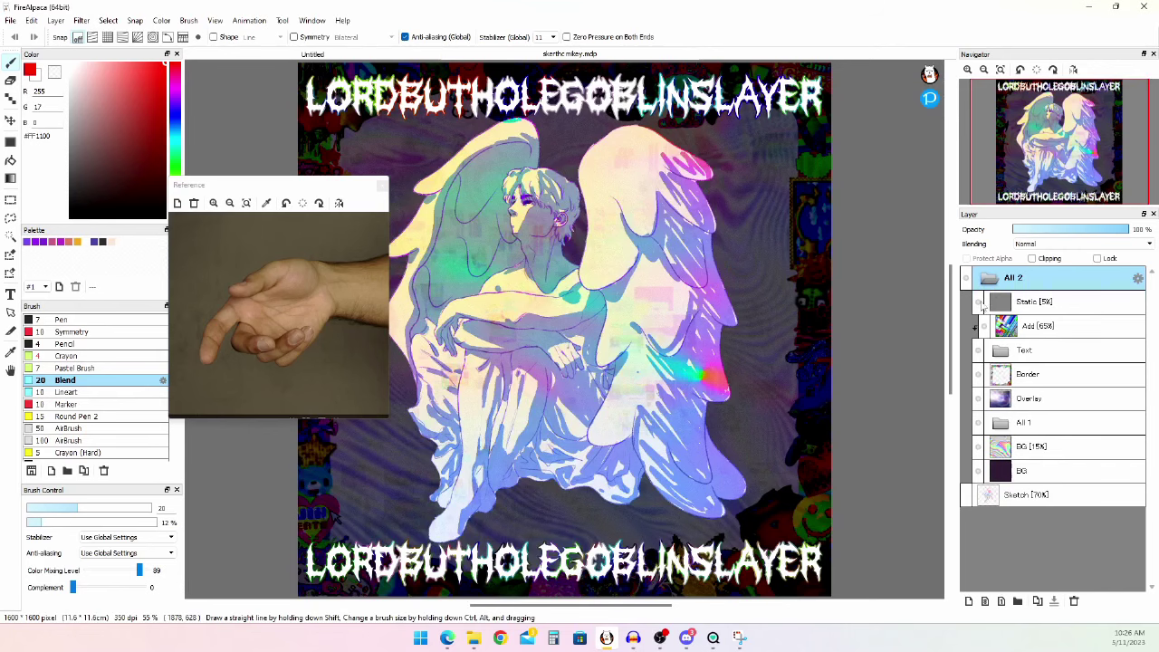
pyautogui.click(978, 351)
pyautogui.click(978, 374)
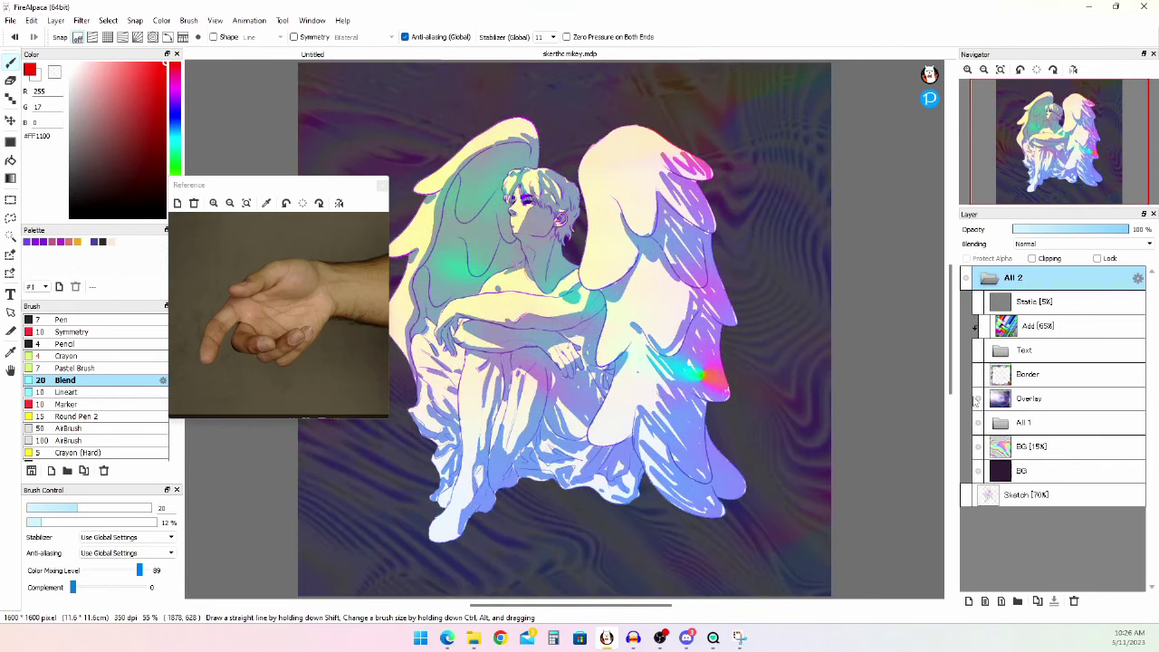
pyautogui.click(978, 399)
pyautogui.click(978, 446)
pyautogui.click(978, 471)
# - Expand the All 1 and Angel groups and hide their flat color layers so only the purple line art remains
pyautogui.click(1000, 424)
pyautogui.click(990, 446)
pyautogui.click(990, 473)
pyautogui.click(991, 473)
pyautogui.click(1003, 475)
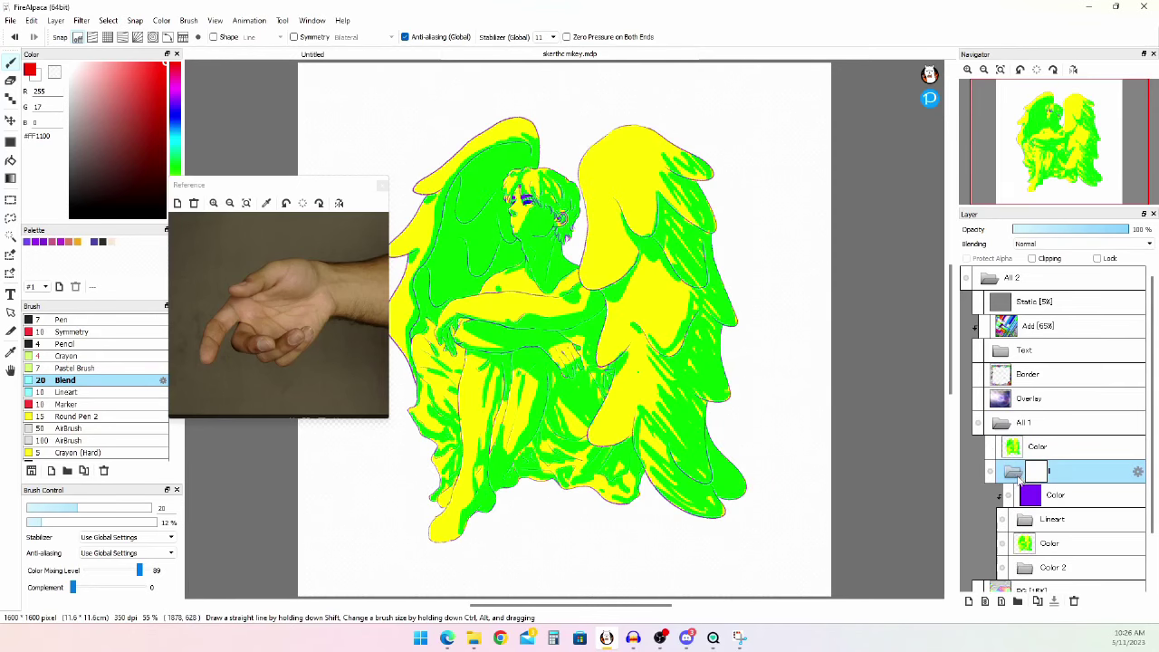
pyautogui.scroll(-1, 1001, 489)
pyautogui.click(1002, 484)
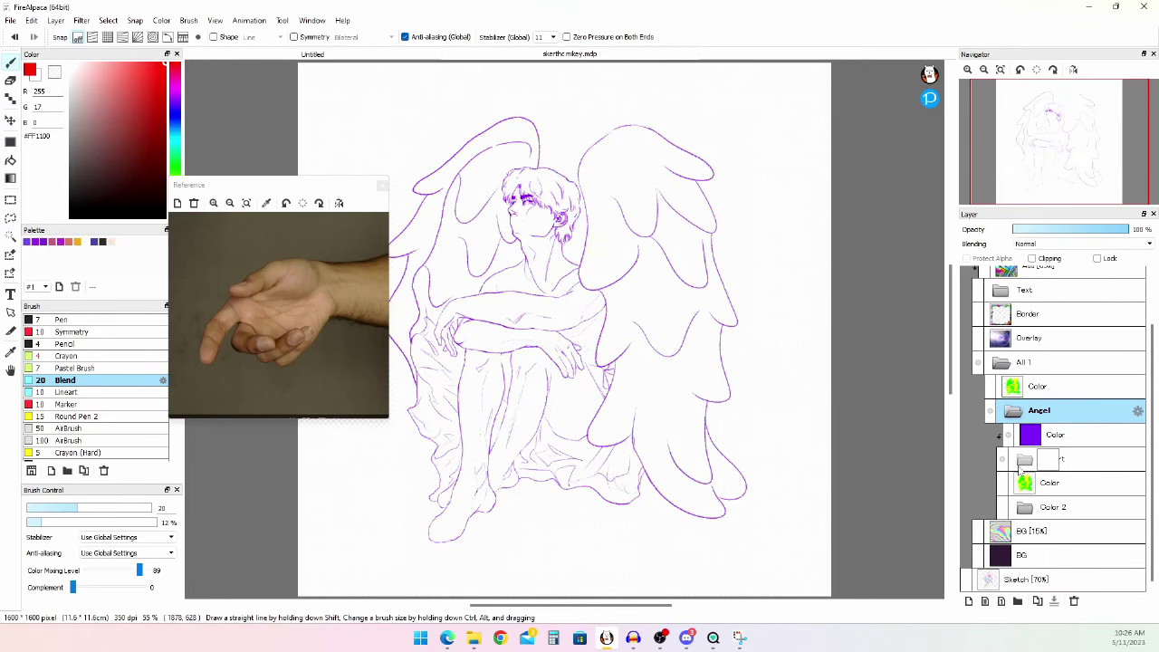
# - Expand the Lineart group and its Body group, and show the Hand Sketch layer
pyautogui.click(1023, 459)
pyautogui.click(1037, 507)
pyautogui.click(1037, 508)
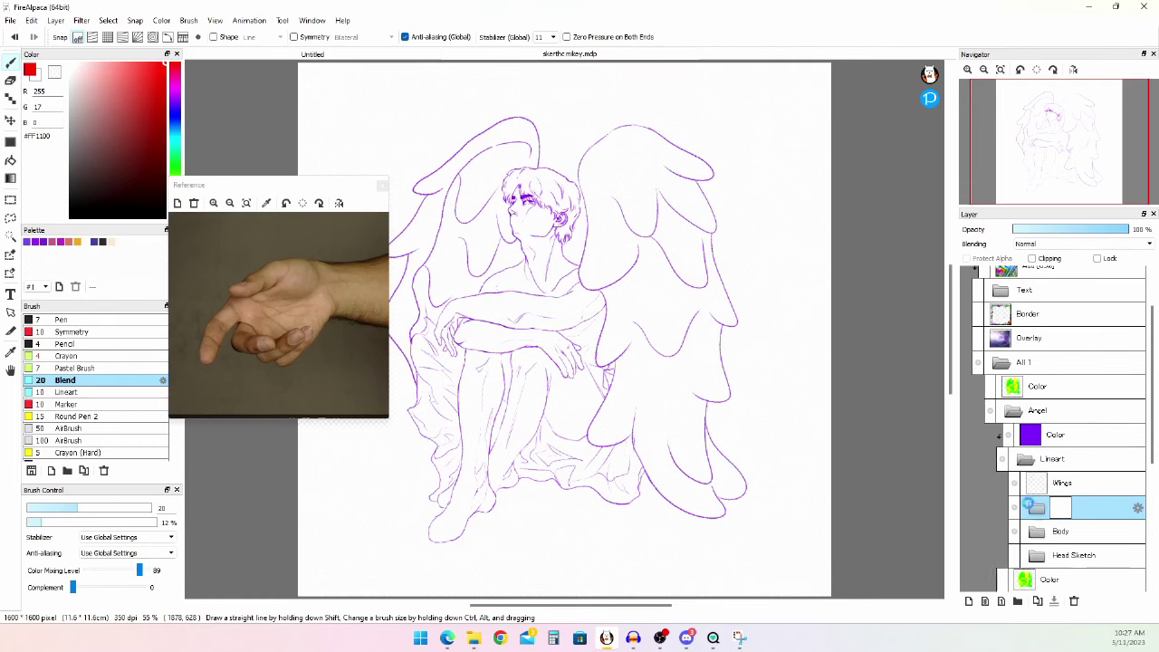
pyautogui.click(1038, 531)
pyautogui.scroll(-2, 1041, 506)
pyautogui.scroll(-1, 1046, 457)
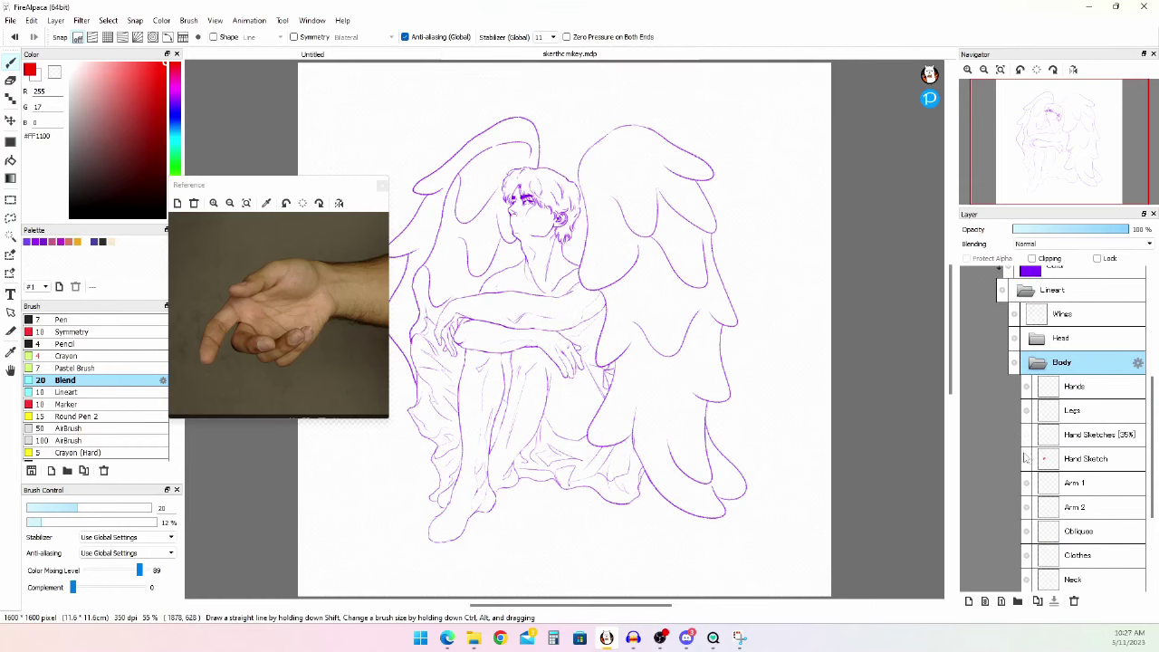
pyautogui.click(1026, 458)
# - Examine the solid hand silhouette over the crossed arms up close, and hide the Hand Sketch layer
pyautogui.scroll(4, 615, 324)
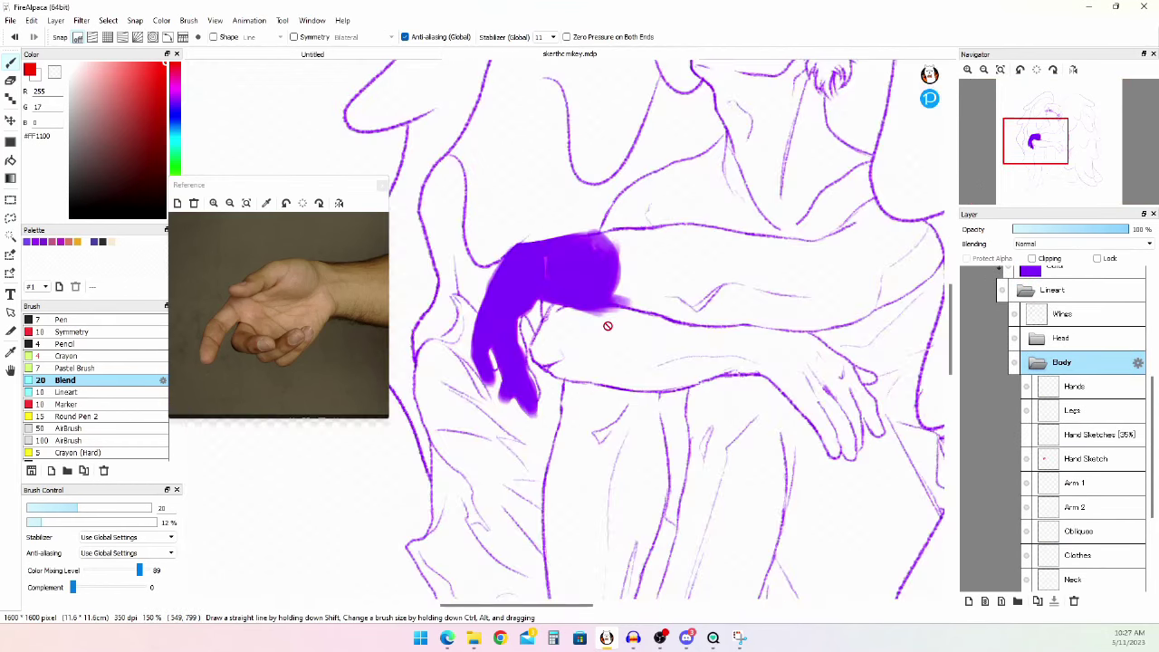
pyautogui.scroll(1, 537, 289)
pyautogui.scroll(-1, 537, 289)
pyautogui.scroll(-6, 1023, 324)
pyautogui.click(1025, 314)
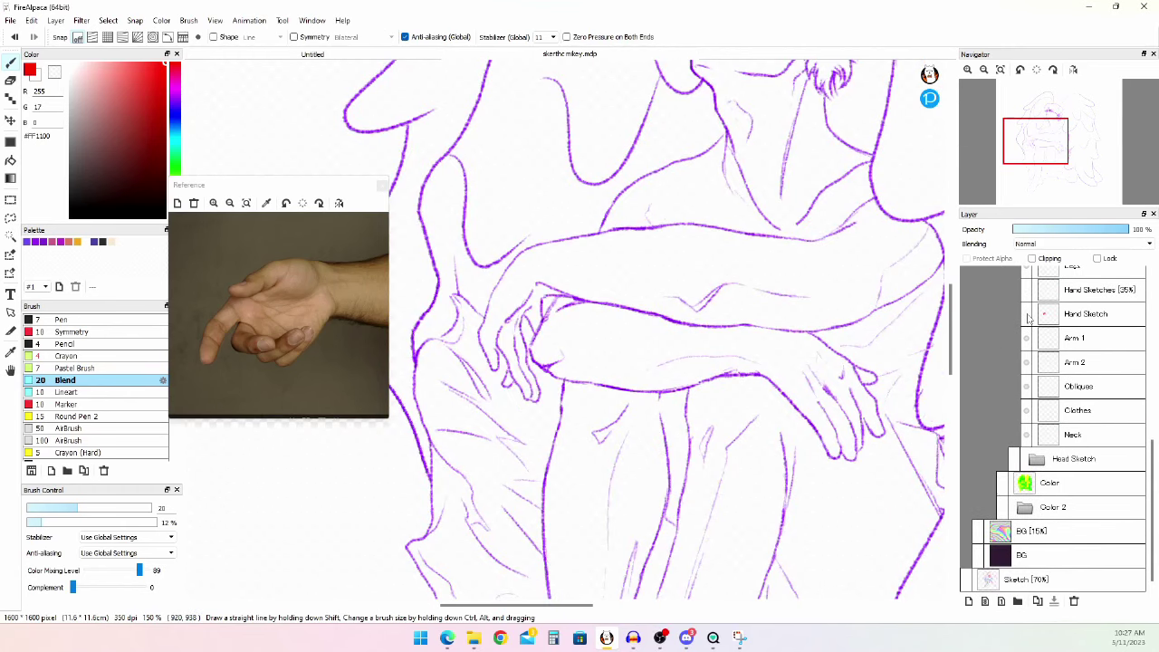
# - Examine the crossed arms and both hands in the purple line art up close, around the Hand Sketches layer
pyautogui.scroll(1, 675, 336)
pyautogui.click(1027, 291)
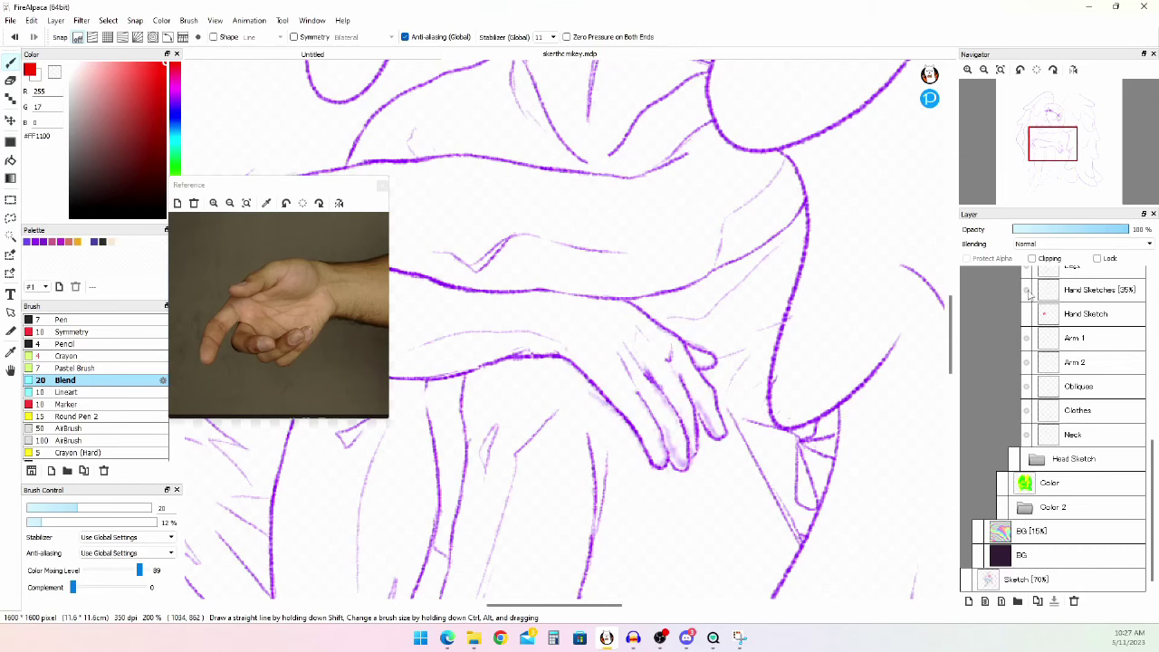
pyautogui.doubleClick(1056, 290)
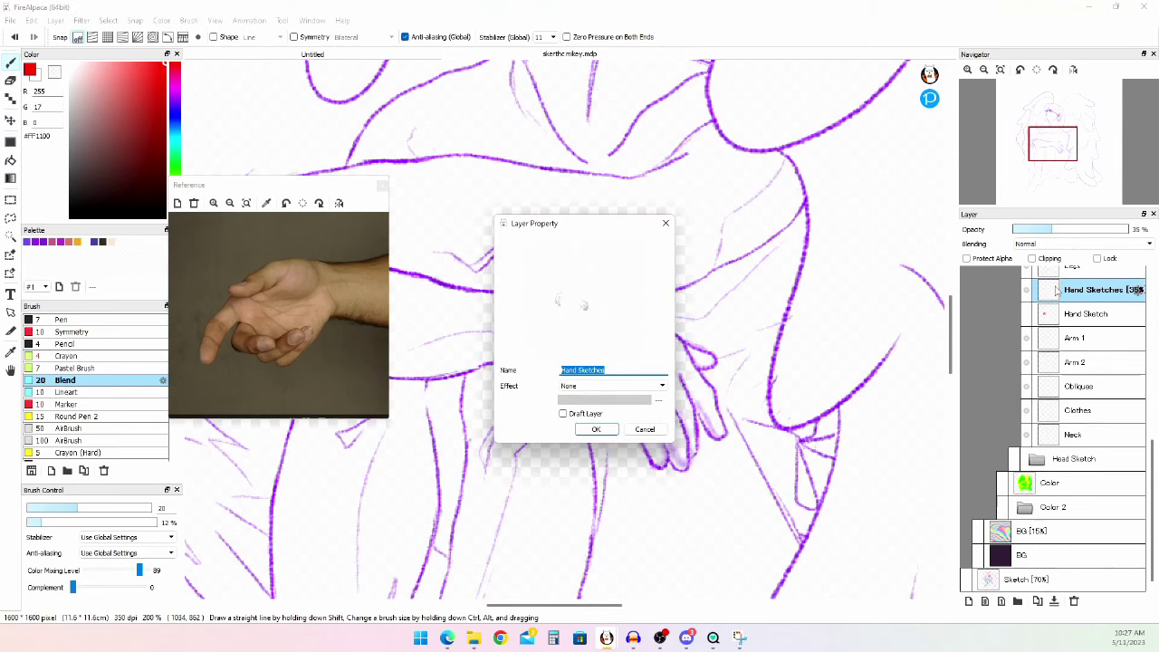
pyautogui.press('Return')
pyautogui.scroll(-4, 807, 344)
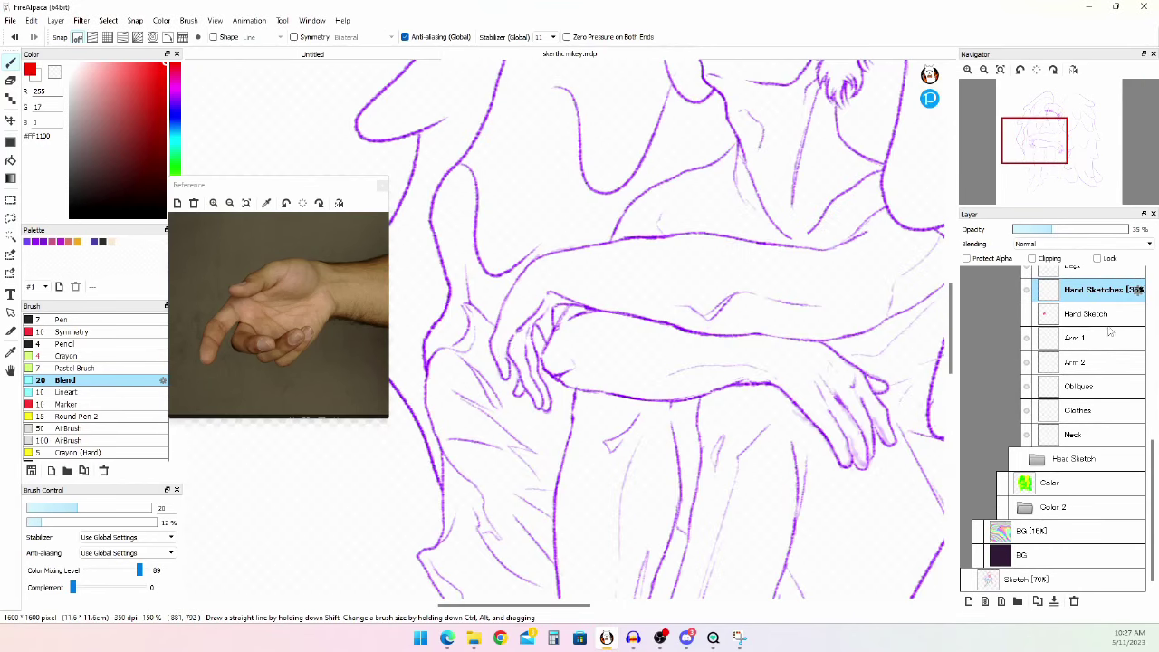
pyautogui.doubleClick(1068, 289)
pyautogui.click(663, 225)
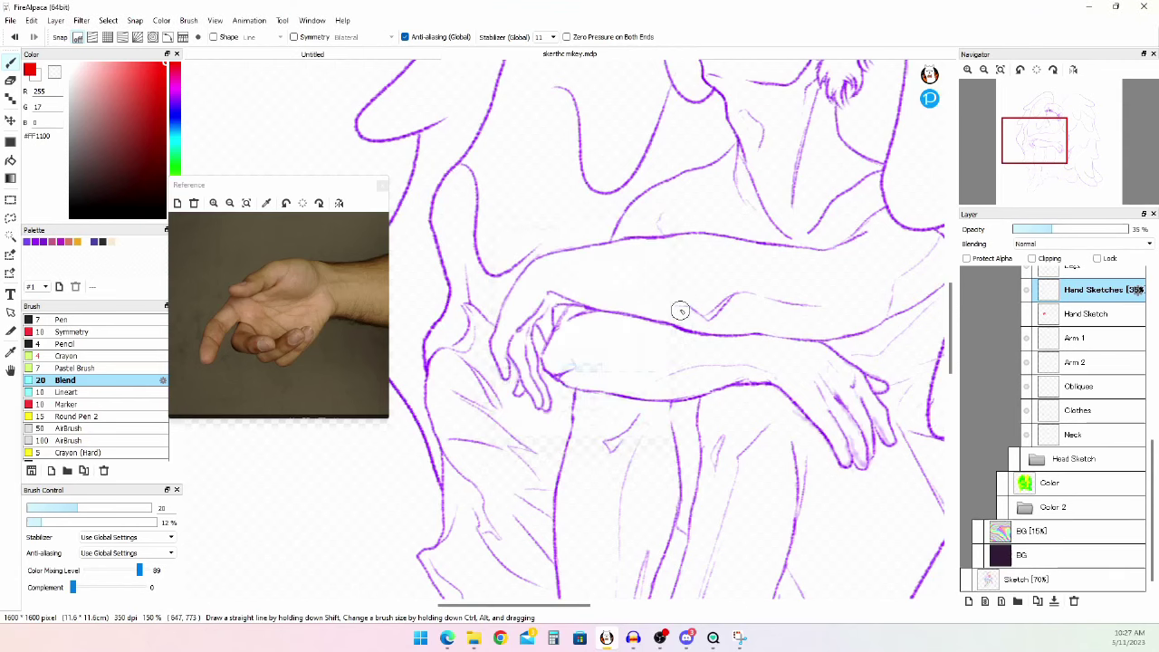
pyautogui.moveTo(680, 311); pyautogui.dragTo(435, 260)
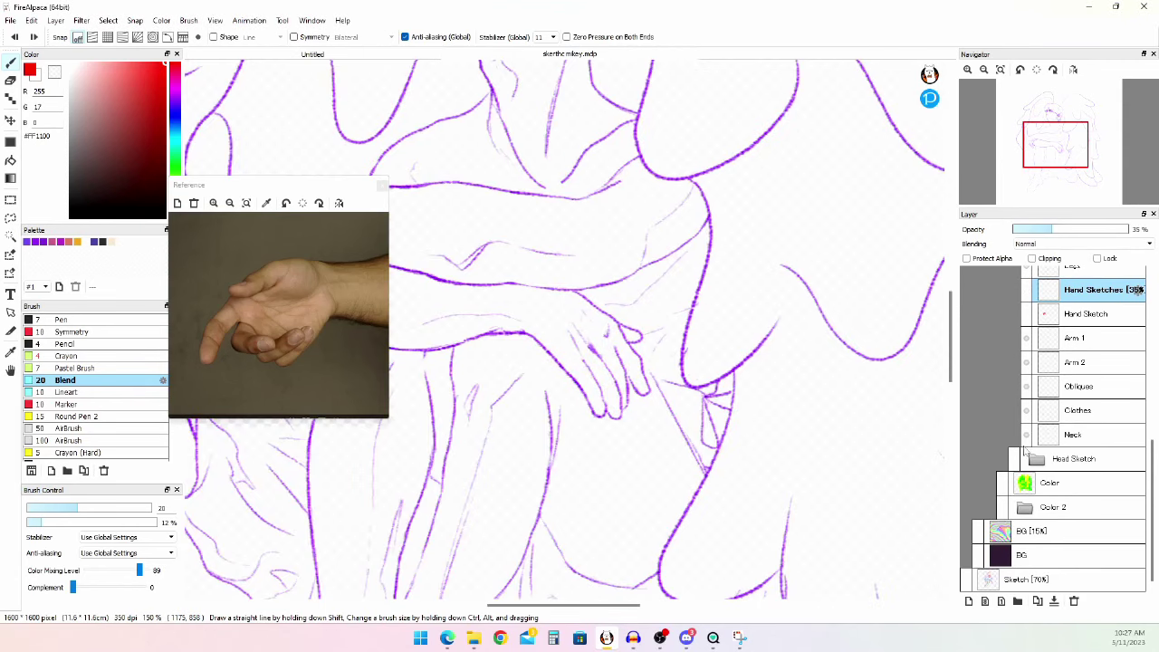
# - Close the angel illustration without saving the changes
pyautogui.scroll(-4, 672, 398)
pyautogui.hotkey('ctrl', 'w')
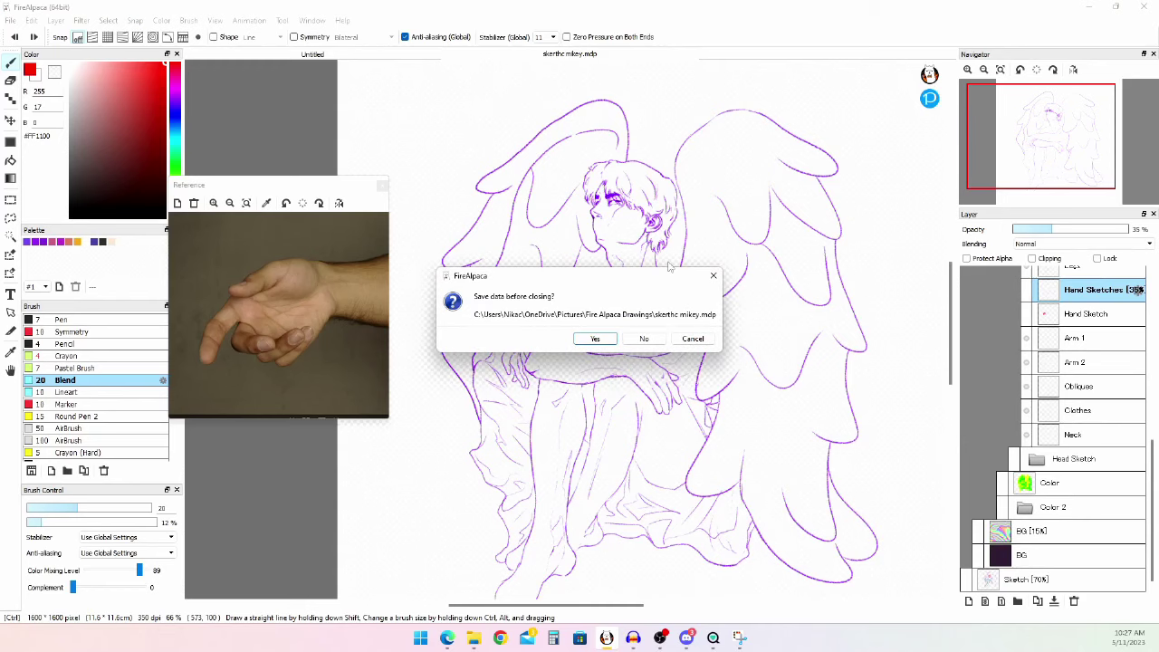
pyautogui.click(647, 339)
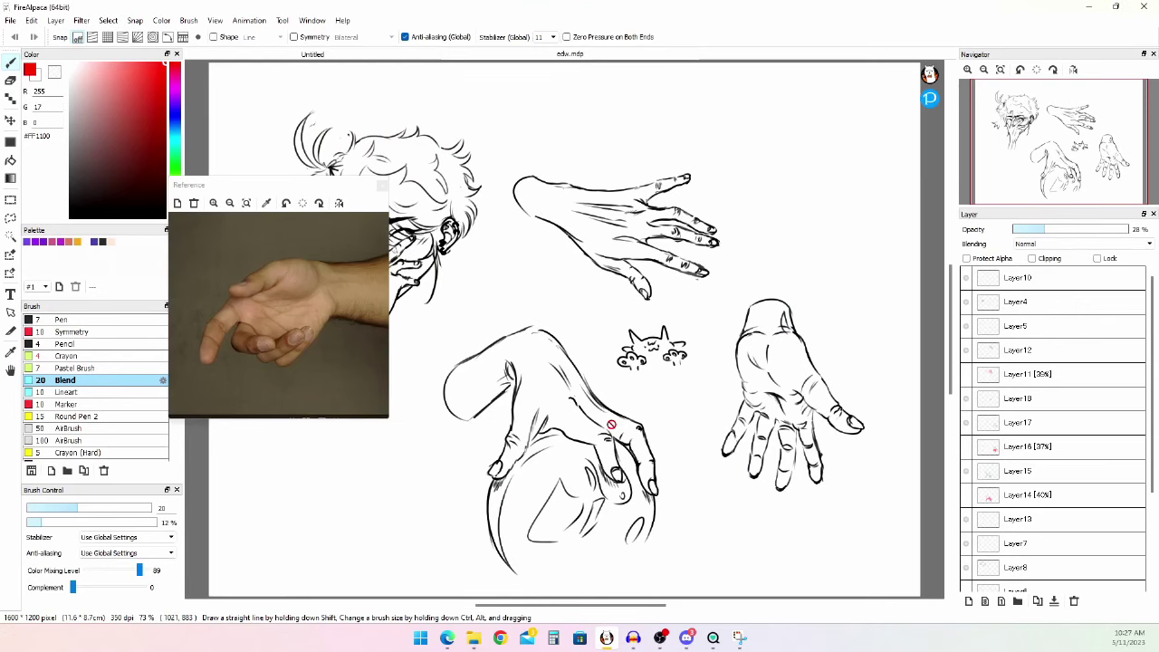
# - With edw.mdp open, dock the hand reference photo below the layer list and resize the docked areas so navigator, layers and photo all show
pyautogui.moveTo(330, 179); pyautogui.dragTo(1012, 256)
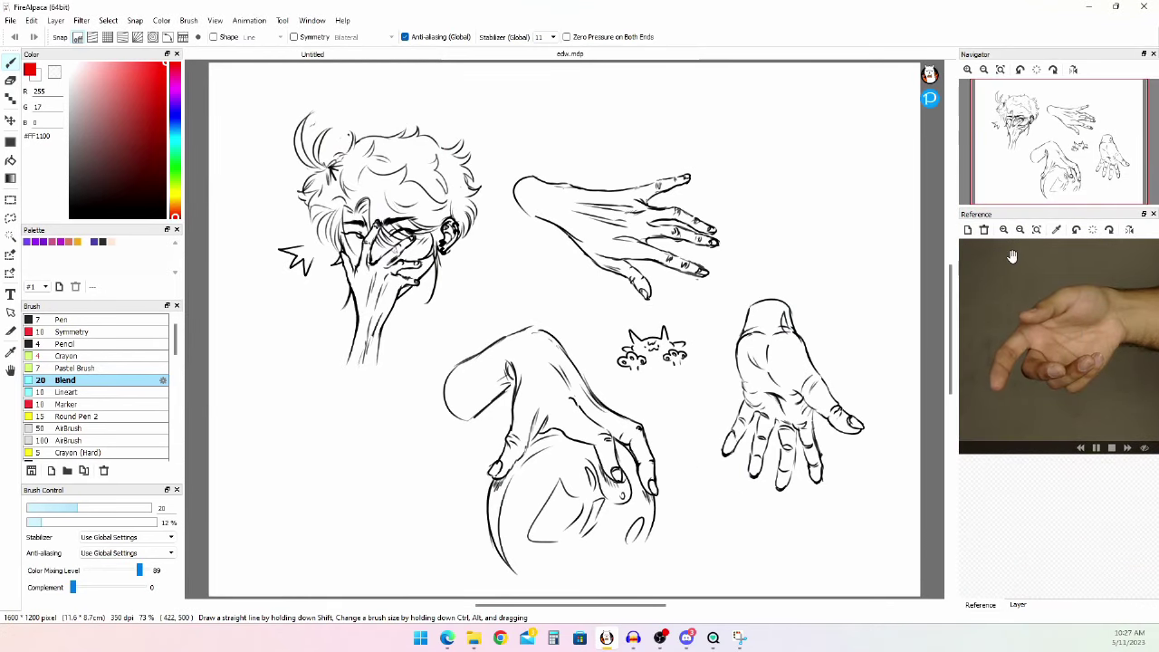
pyautogui.moveTo(1041, 218); pyautogui.dragTo(1031, 563)
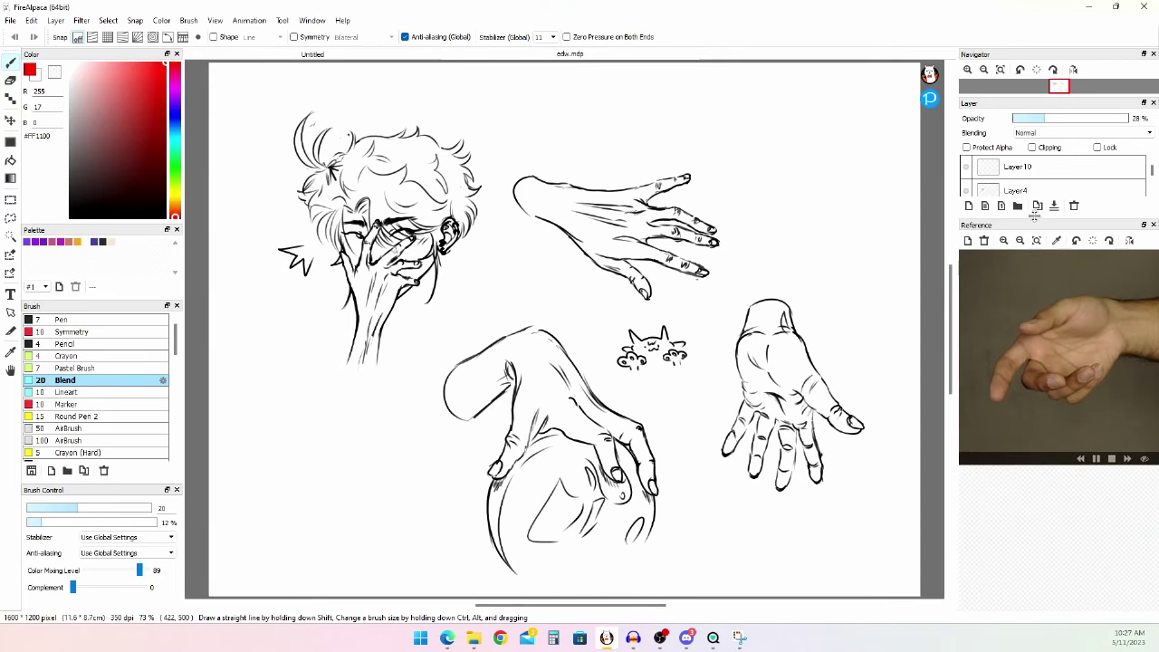
pyautogui.moveTo(1035, 211); pyautogui.dragTo(1035, 426)
pyautogui.scroll(-2, 1043, 91)
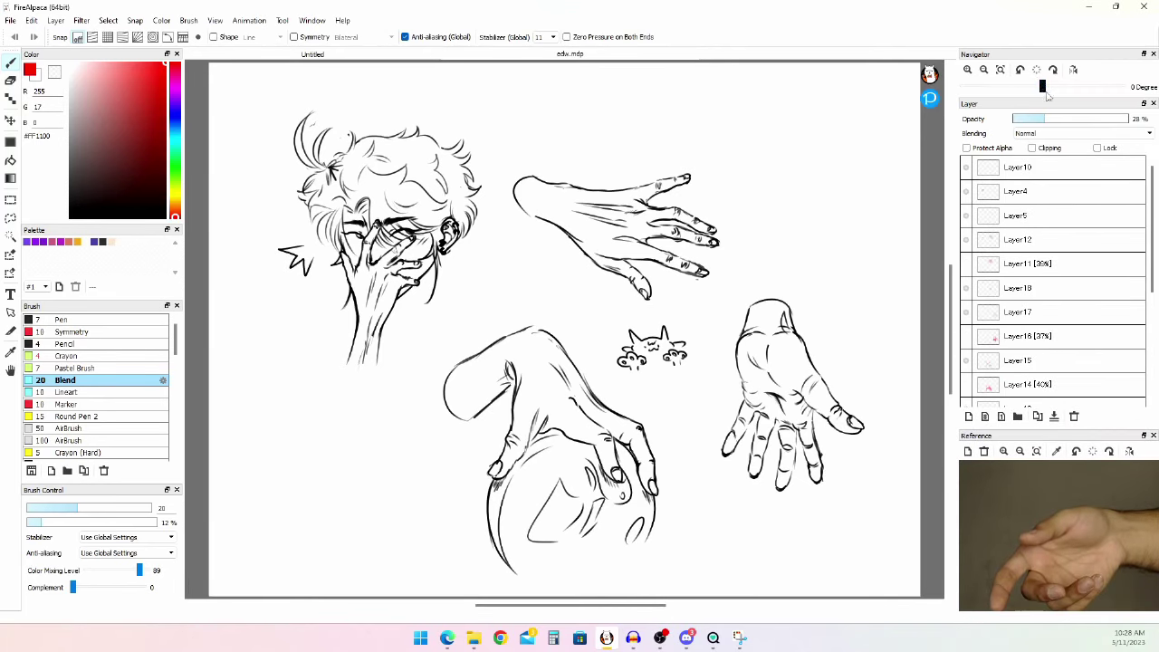
pyautogui.moveTo(1046, 97); pyautogui.dragTo(1067, 183)
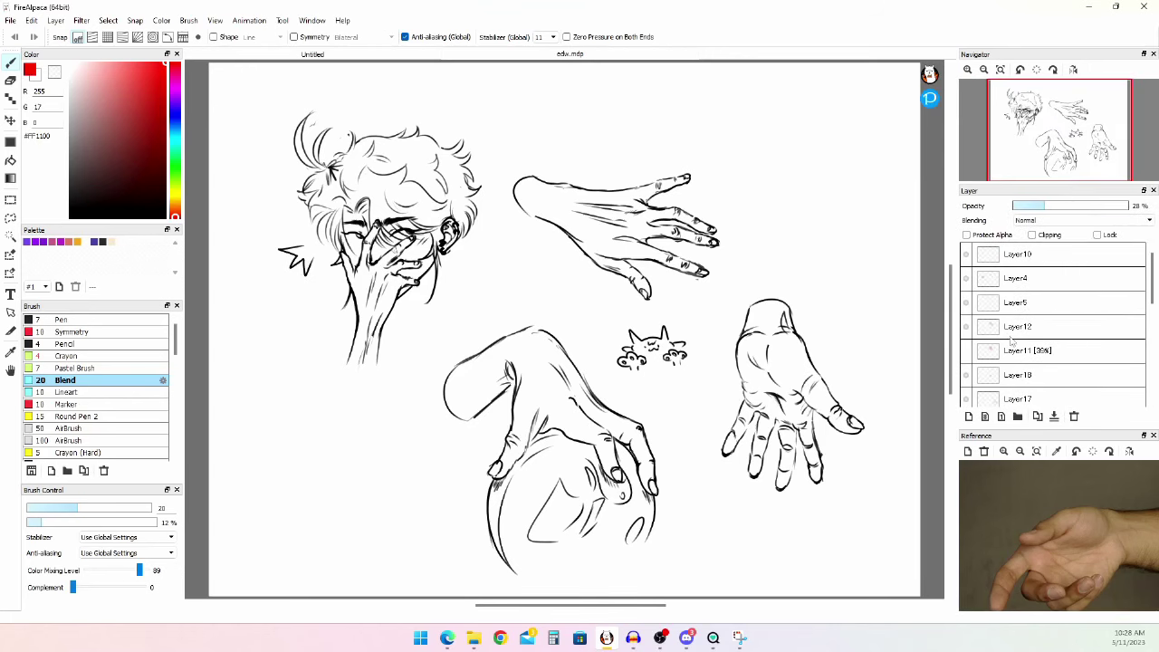
# - Show Layer2's pink hand silhouette and try moving it off the face-covering hand to the empty area below the head
pyautogui.scroll(-3, 1014, 332)
pyautogui.click(966, 348)
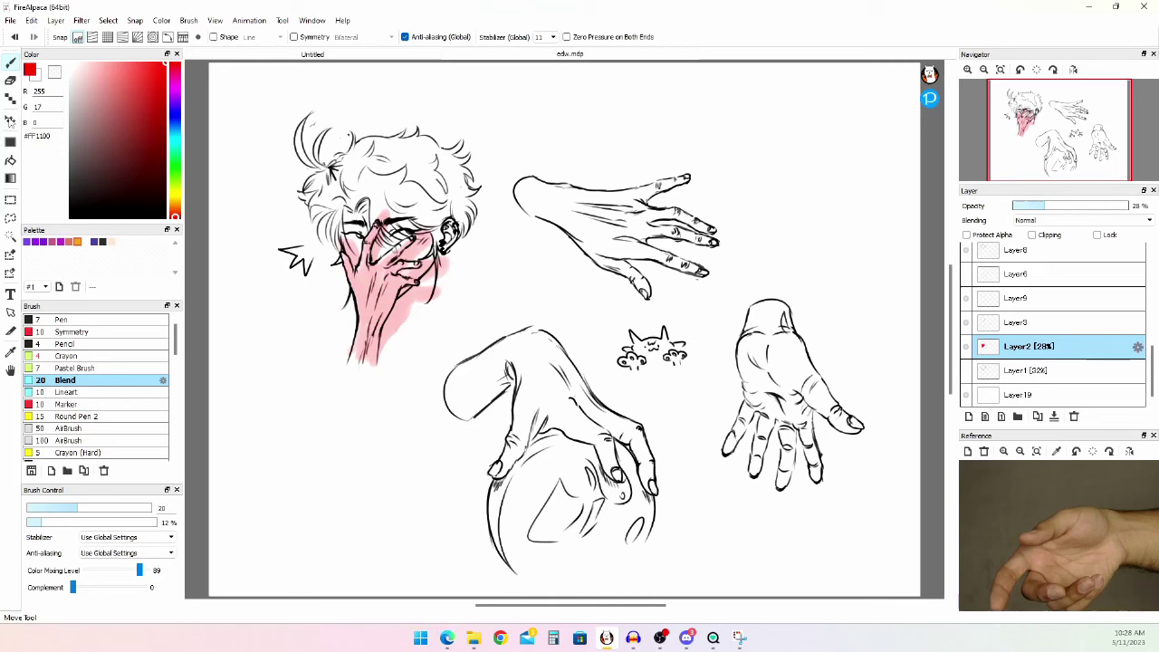
pyautogui.press('v')
pyautogui.moveTo(414, 262)
pyautogui.mouseDown()
pyautogui.moveTo(344, 366)
pyautogui.moveTo(345, 392)
pyautogui.moveTo(381, 258)
pyautogui.moveTo(350, 419)
pyautogui.mouseUp()
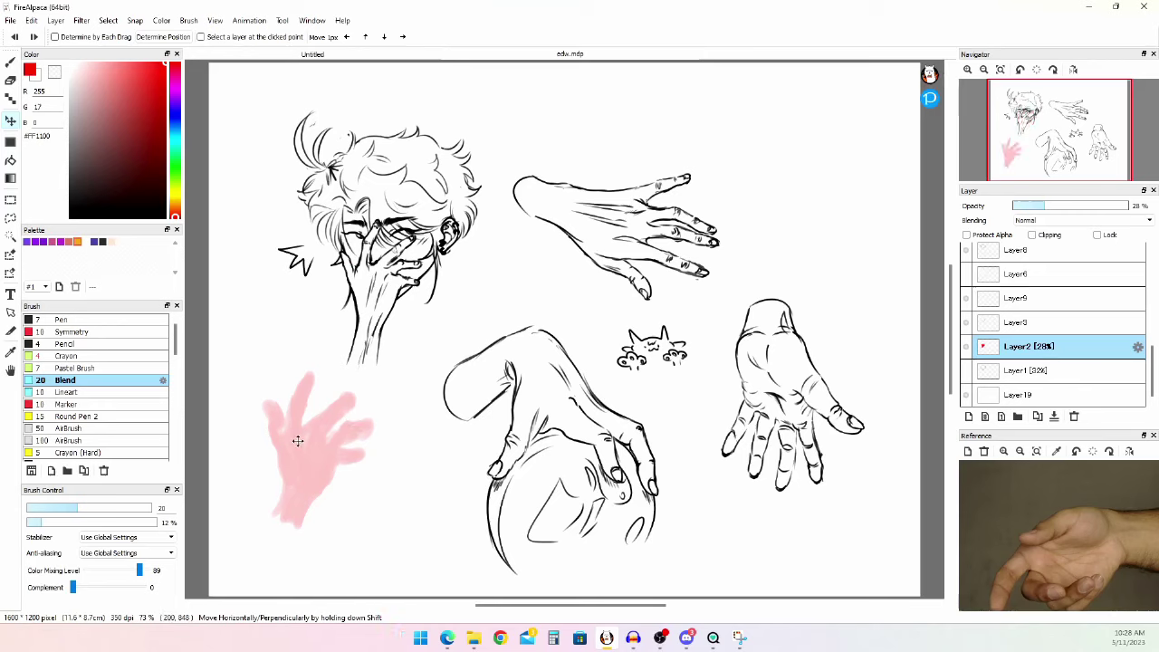
pyautogui.hotkey('ctrl', 'z')
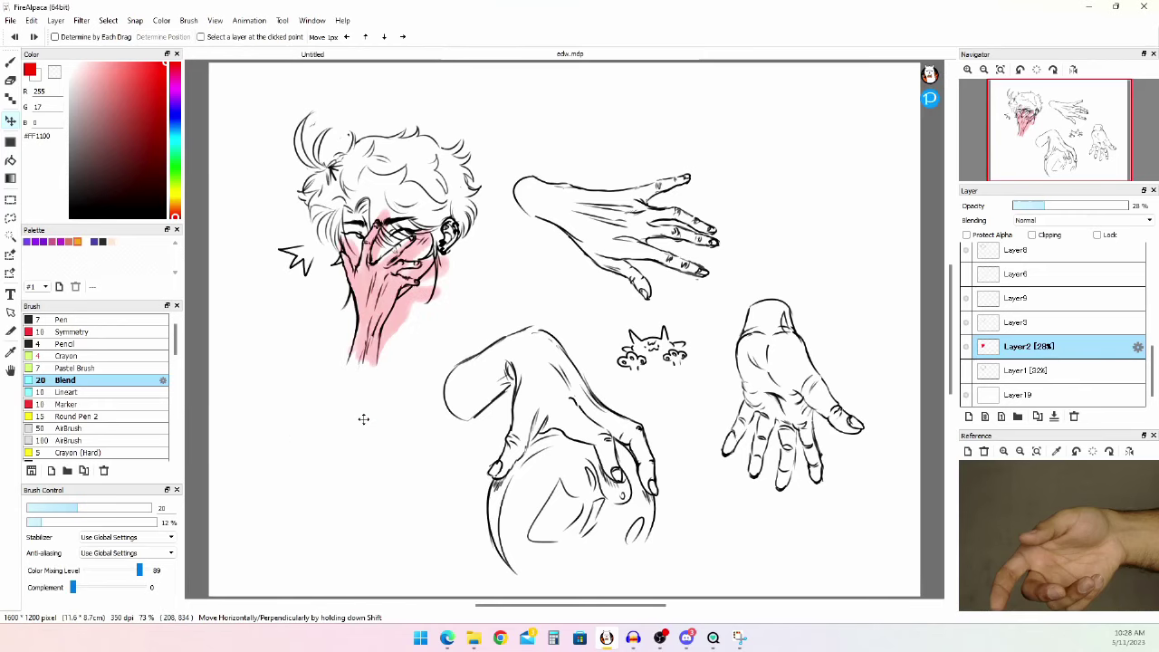
# - Hide Layer2, show Layer14, and examine its pink rough shapes beneath the bent hand resting on the round form
pyautogui.click(973, 346)
pyautogui.scroll(1, 973, 347)
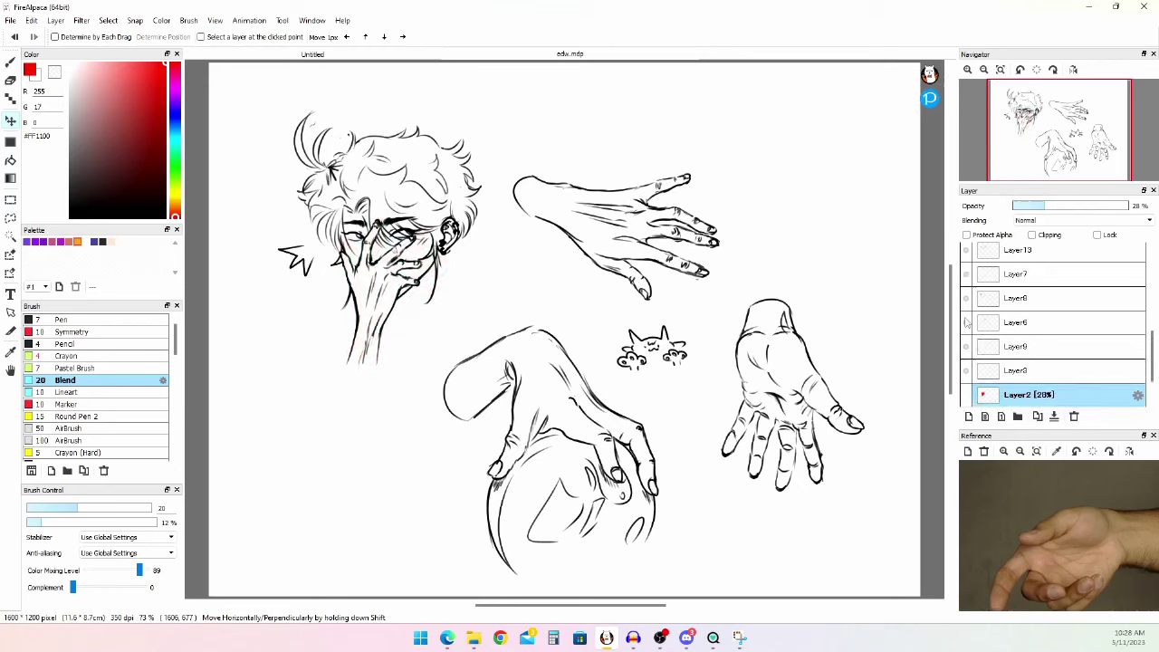
pyautogui.scroll(-1, 967, 323)
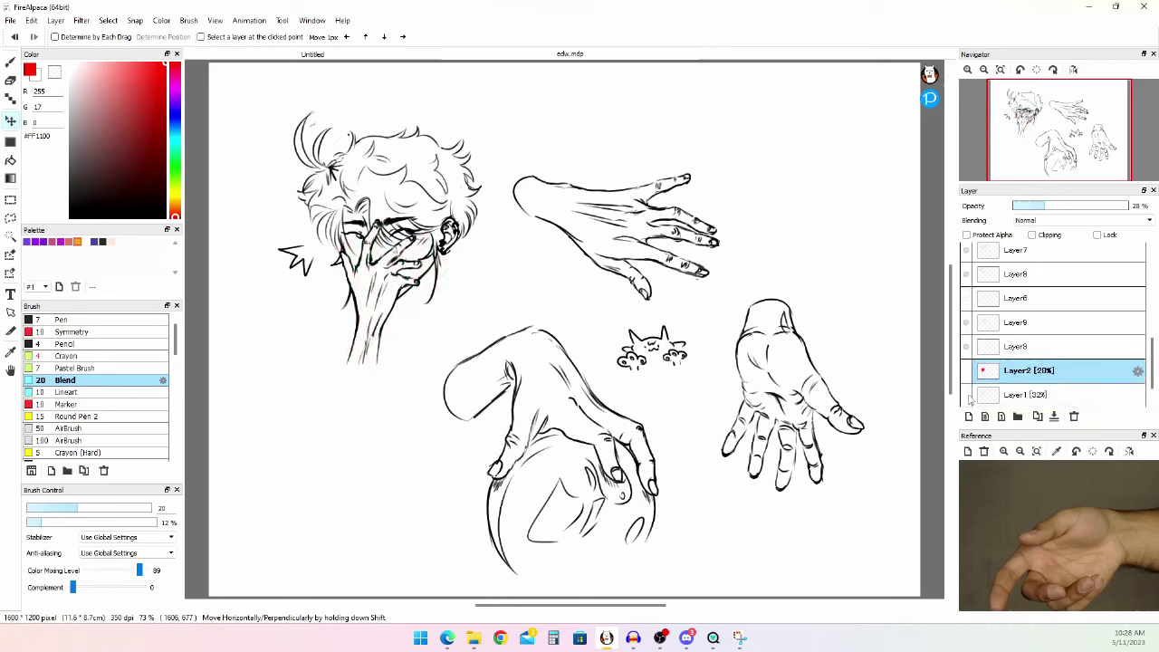
pyautogui.scroll(2, 972, 326)
pyautogui.click(973, 282)
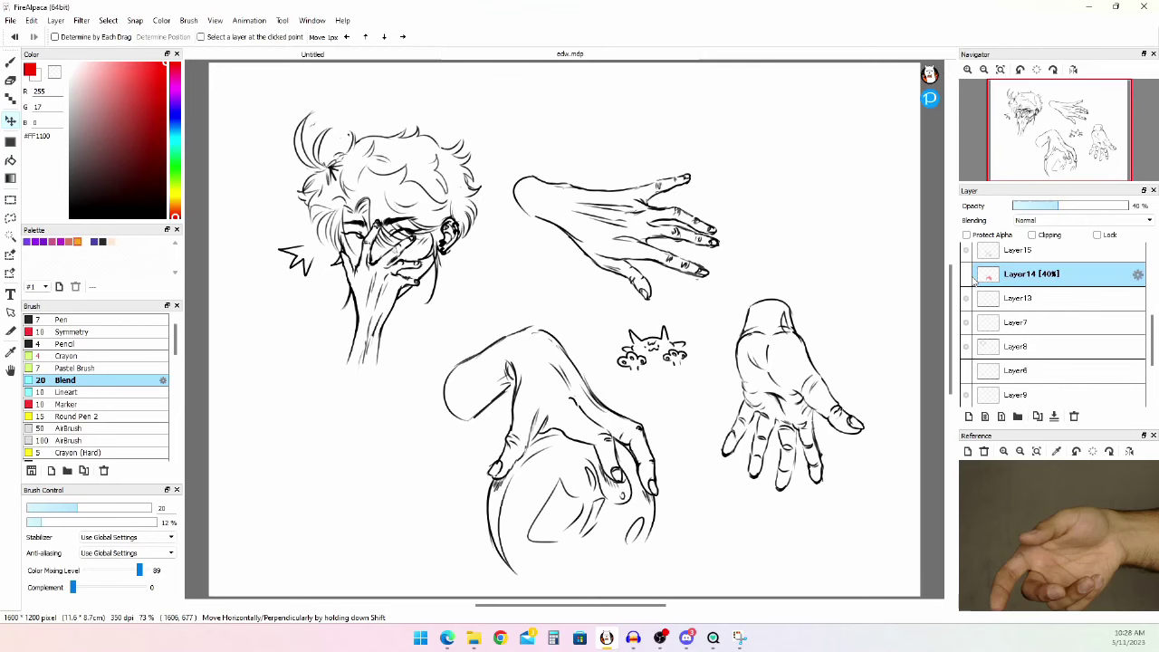
pyautogui.click(970, 276)
pyautogui.scroll(7, 582, 476)
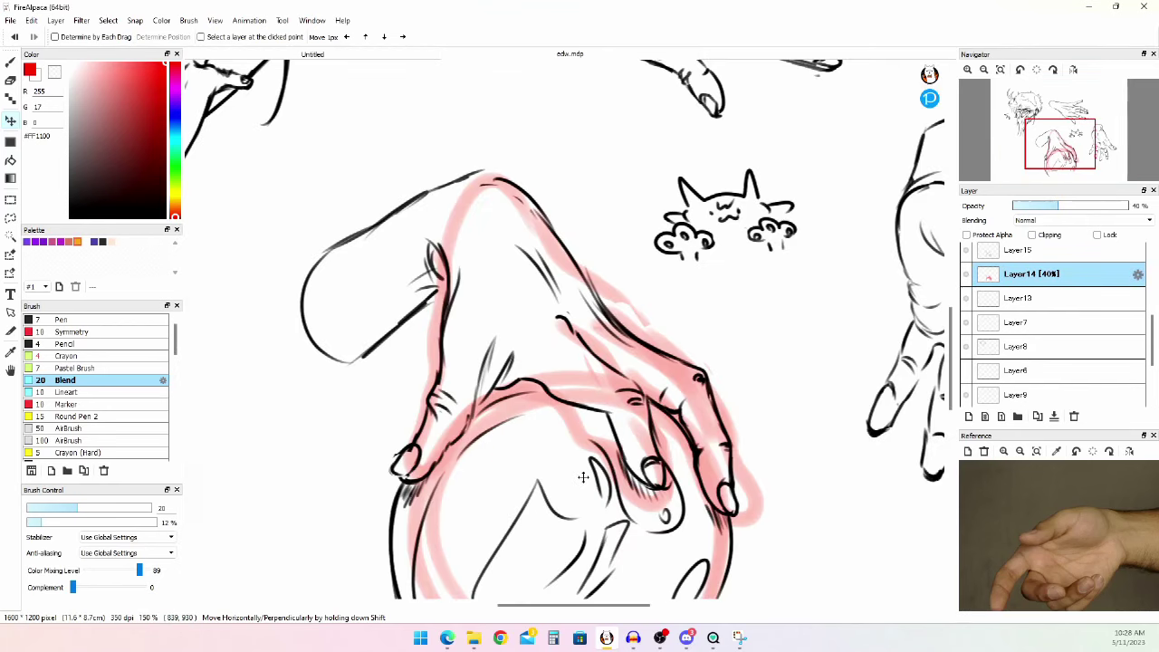
pyautogui.scroll(-8, 532, 291)
pyautogui.scroll(1, 532, 290)
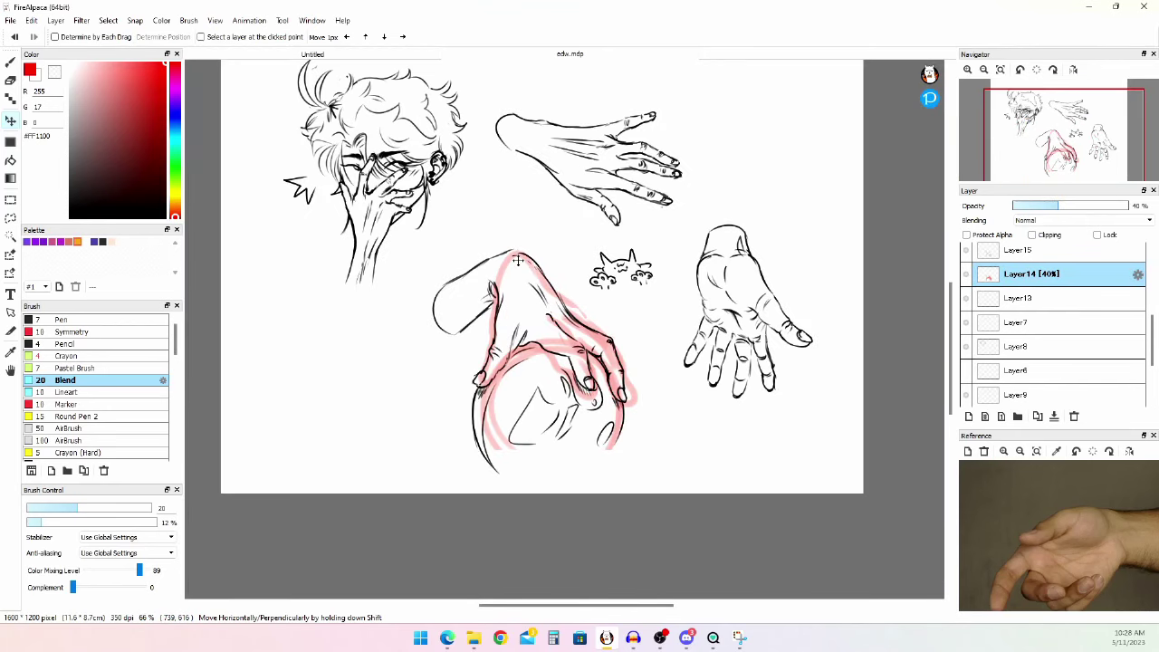
pyautogui.scroll(1, 531, 290)
# - Hide Layer14, show Layer16, and inspect its pink blocking beneath the open palm drawing
pyautogui.click(965, 273)
pyautogui.scroll(2, 978, 286)
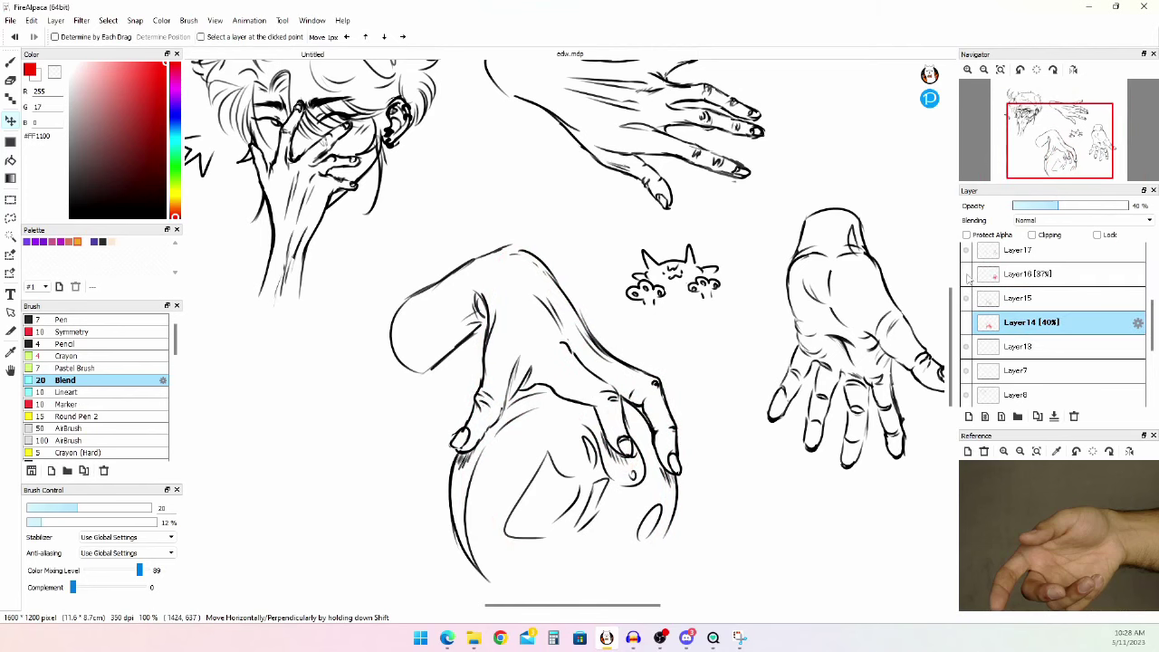
pyautogui.click(967, 275)
pyautogui.scroll(-1, 574, 314)
pyautogui.scroll(1, 823, 307)
pyautogui.scroll(1, 860, 375)
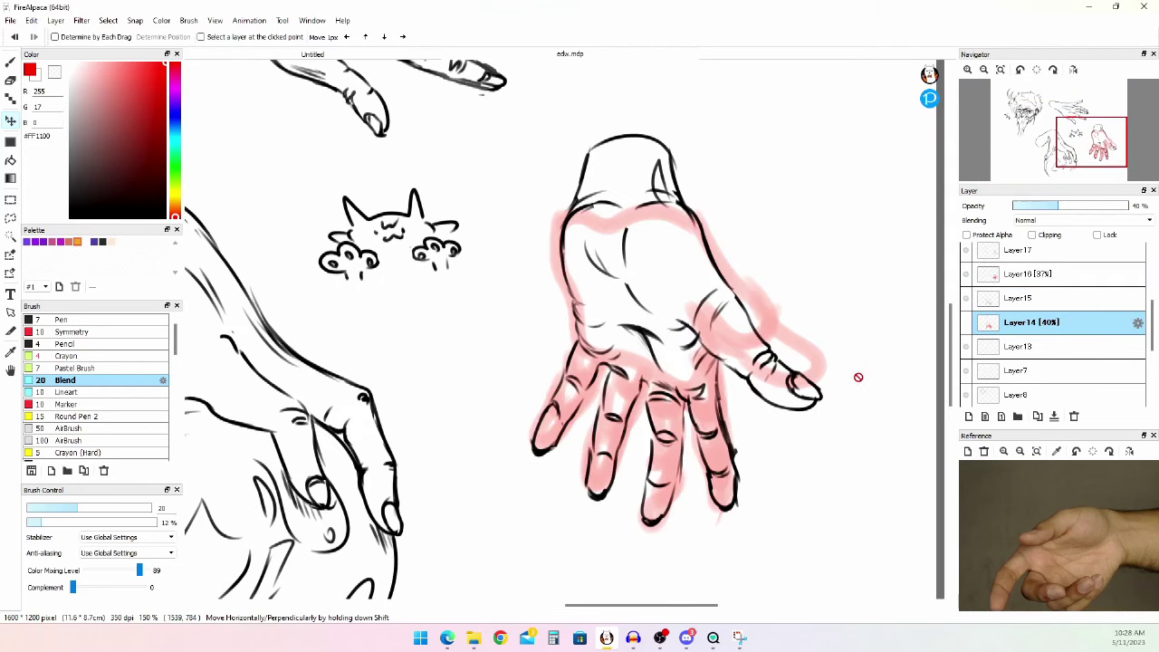
# - Hide Layer16 and inspect the open palm line art with the canvas rotated upside down, restoring the upright view
pyautogui.click(965, 320)
pyautogui.click(965, 320)
pyautogui.click(966, 275)
pyautogui.scroll(1, 643, 524)
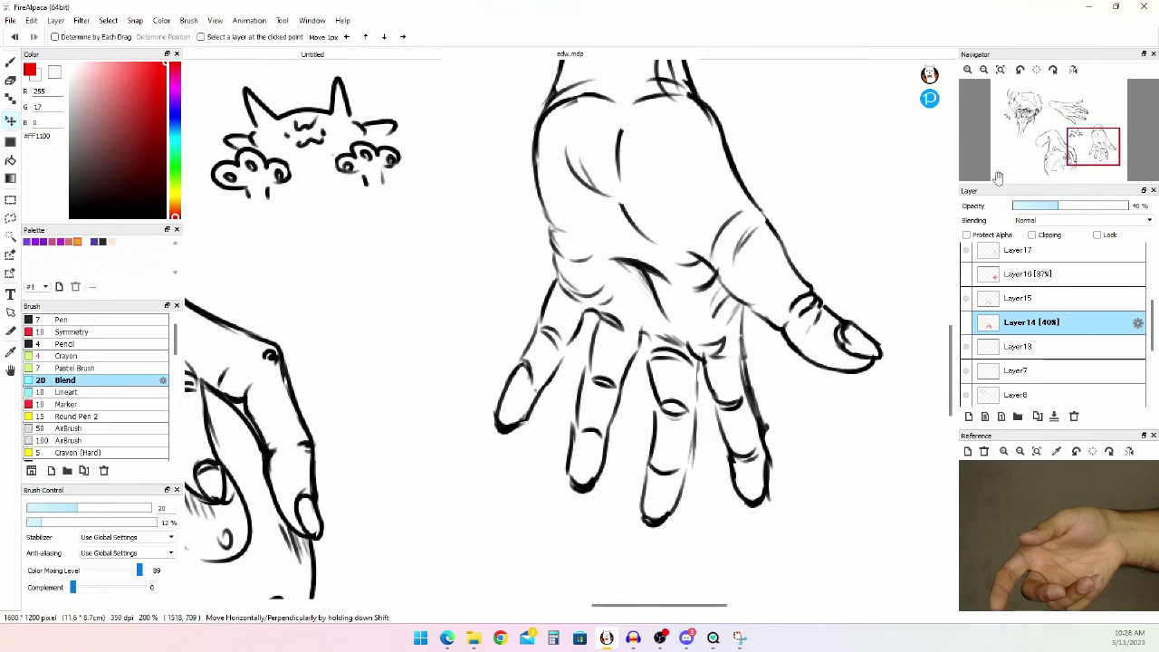
pyautogui.click(1053, 70)
pyautogui.click(1053, 71)
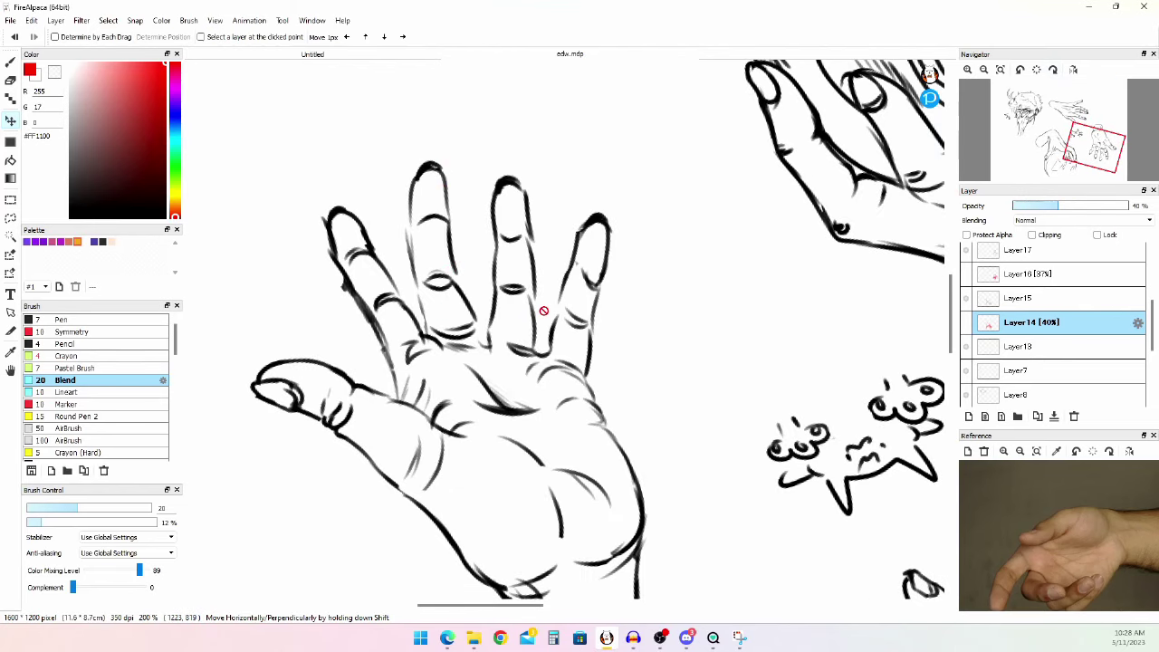
pyautogui.press('Up')
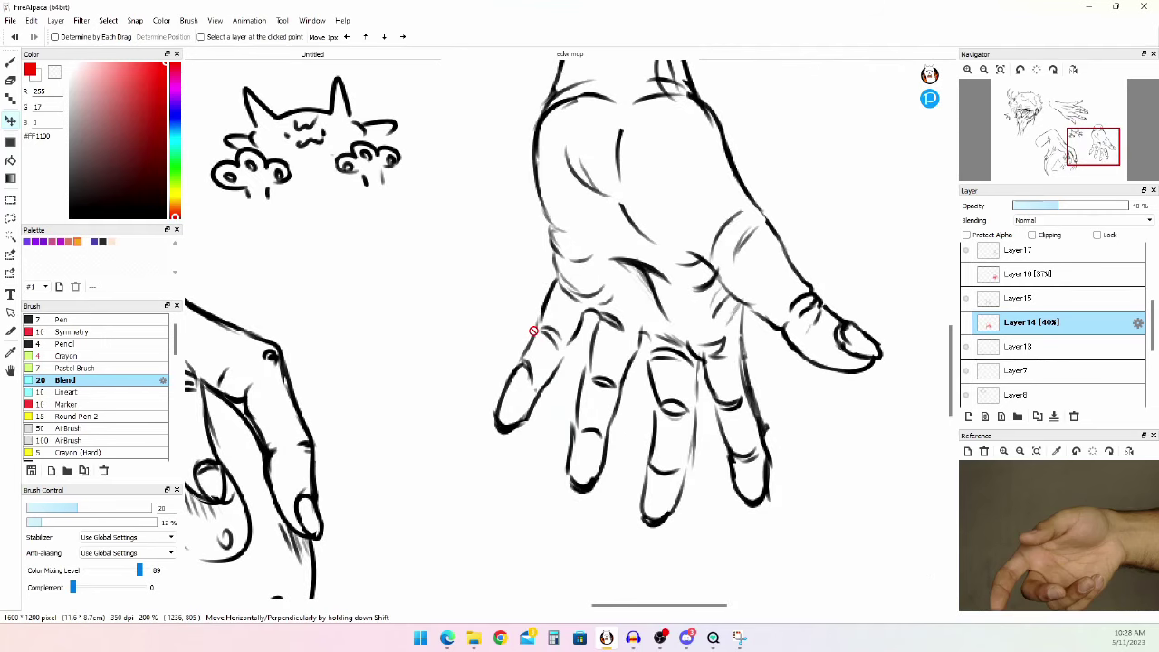
# - Show Layer11's pink construction shapes beneath the outstretched hand drawing and inspect them up close
pyautogui.scroll(-2, 534, 330)
pyautogui.scroll(-2, 383, 285)
pyautogui.scroll(3, 313, 134)
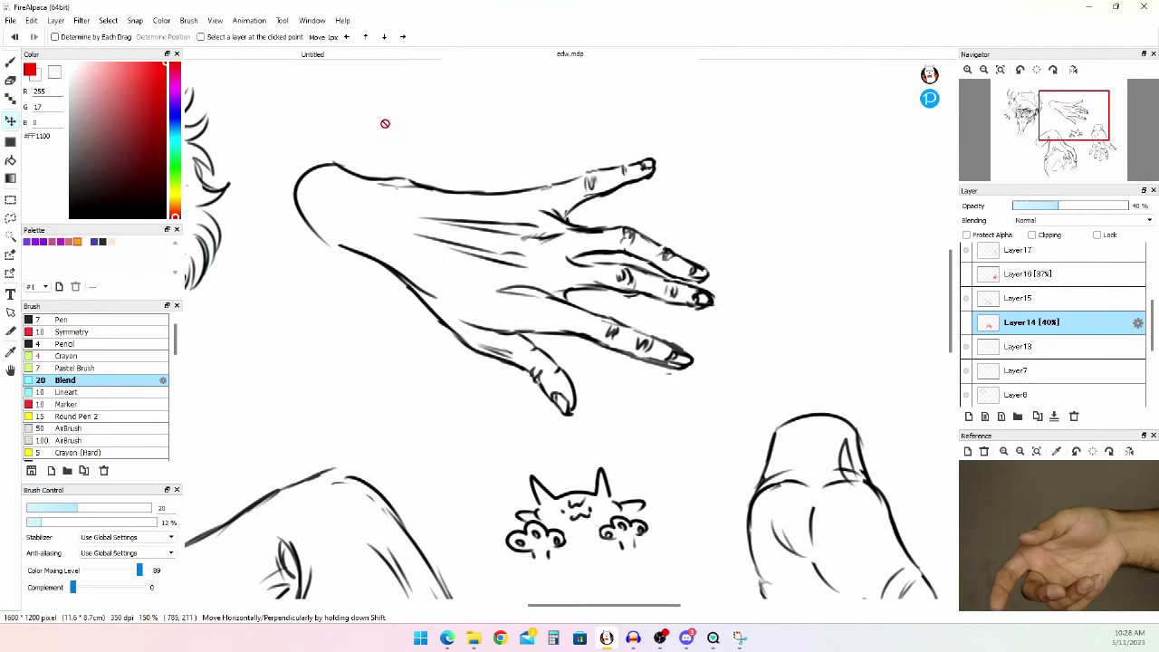
pyautogui.scroll(1, 442, 160)
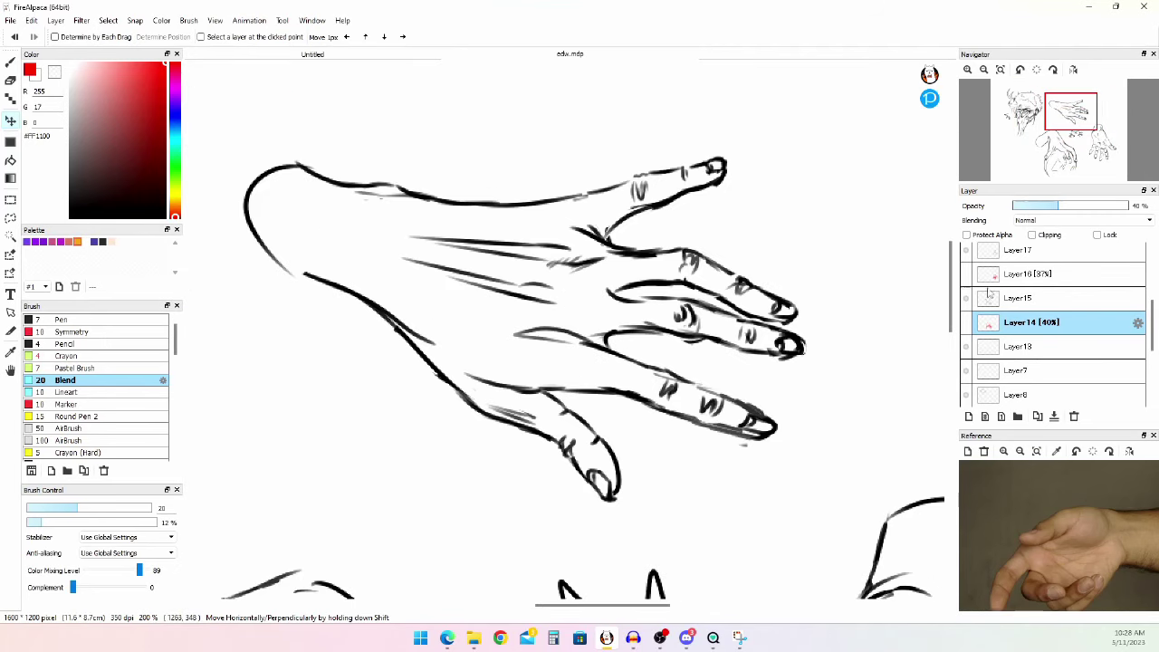
pyautogui.scroll(1, 966, 308)
pyautogui.click(967, 308)
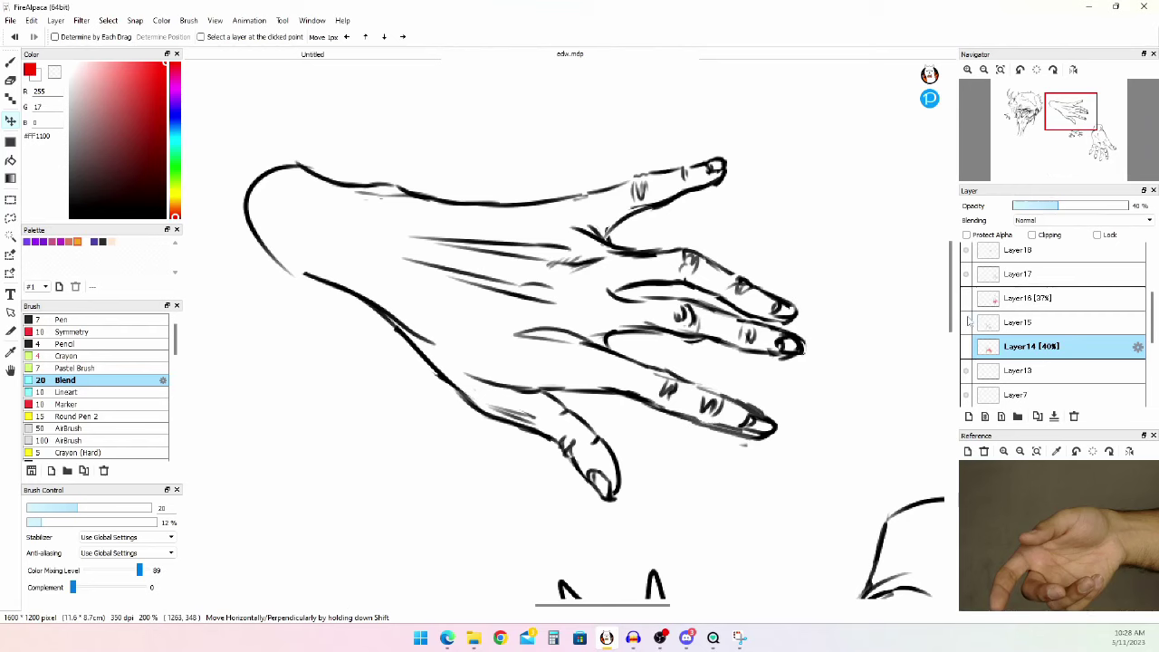
pyautogui.scroll(4, 967, 317)
pyautogui.click(966, 320)
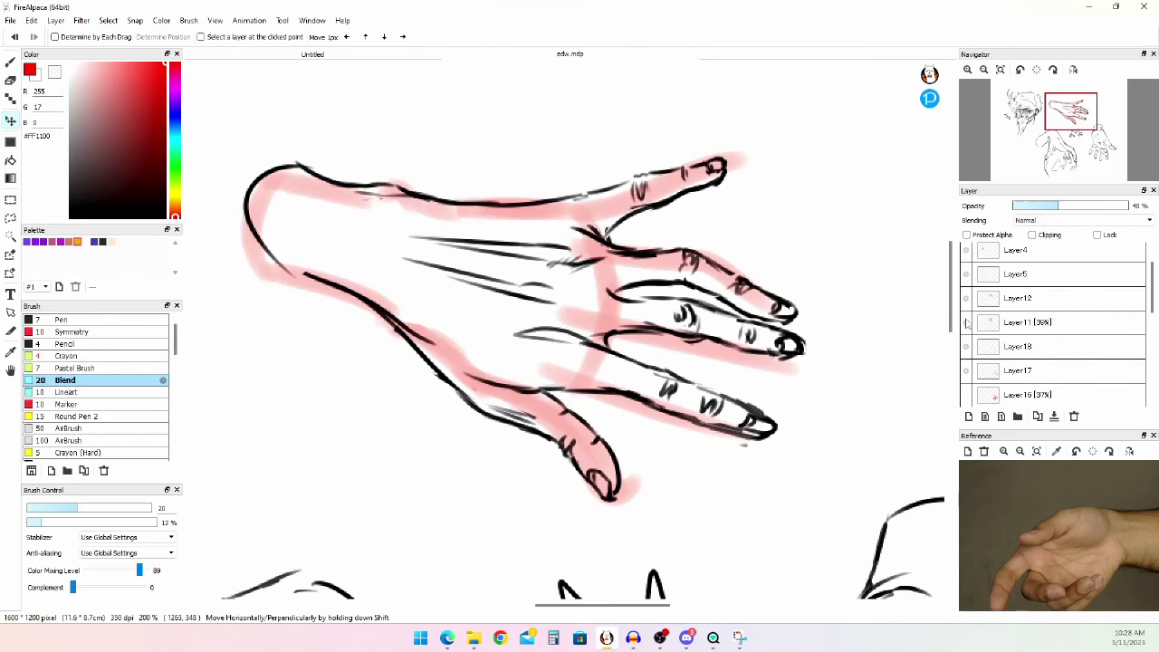
# - Try moving Layer11's pink construction shapes off the outstretched hand into the empty area at its upper right
pyautogui.scroll(-2, 500, 263)
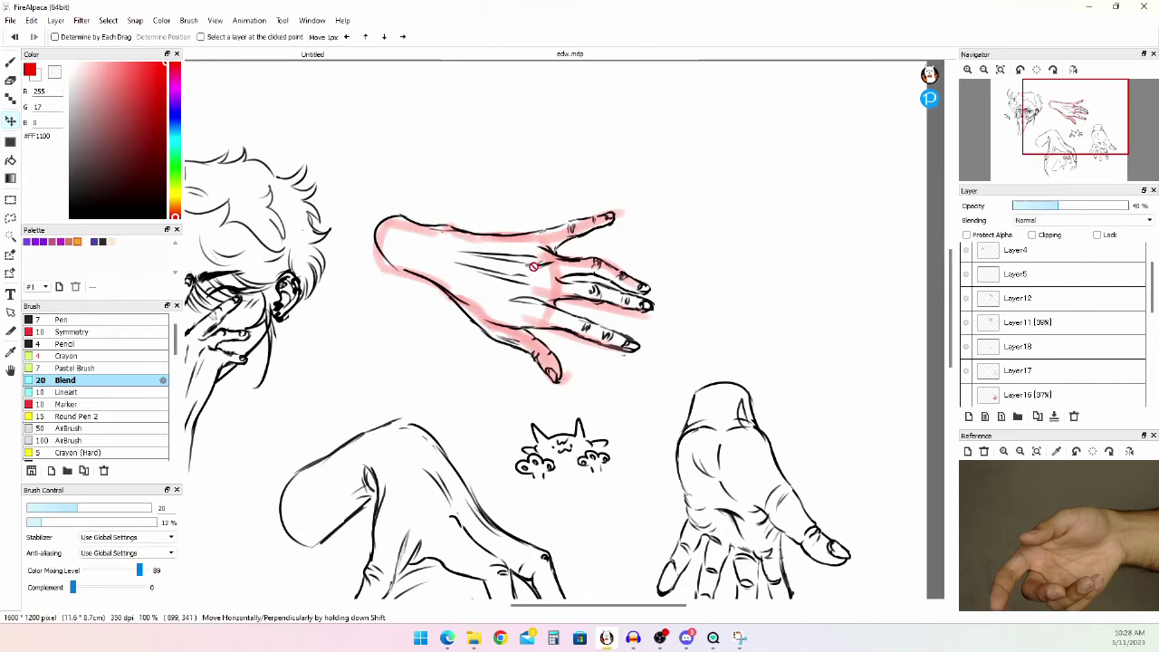
pyautogui.click(1032, 322)
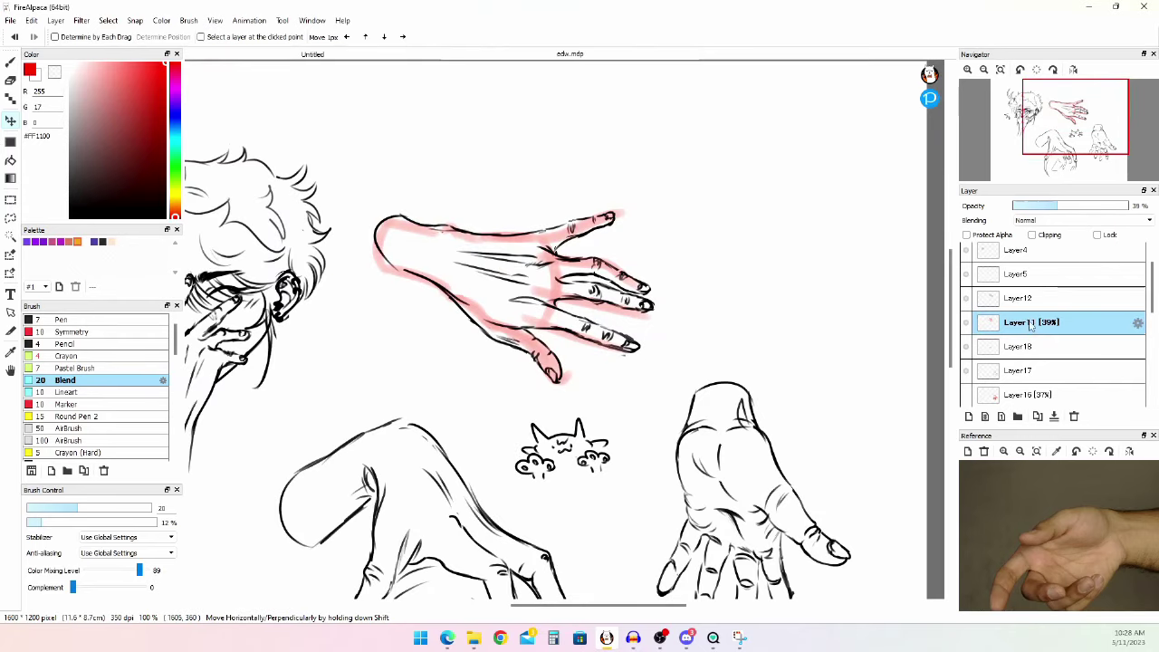
pyautogui.moveTo(527, 244)
pyautogui.mouseDown()
pyautogui.moveTo(737, 272)
pyautogui.moveTo(793, 232)
pyautogui.moveTo(776, 184)
pyautogui.moveTo(814, 163)
pyautogui.mouseUp()
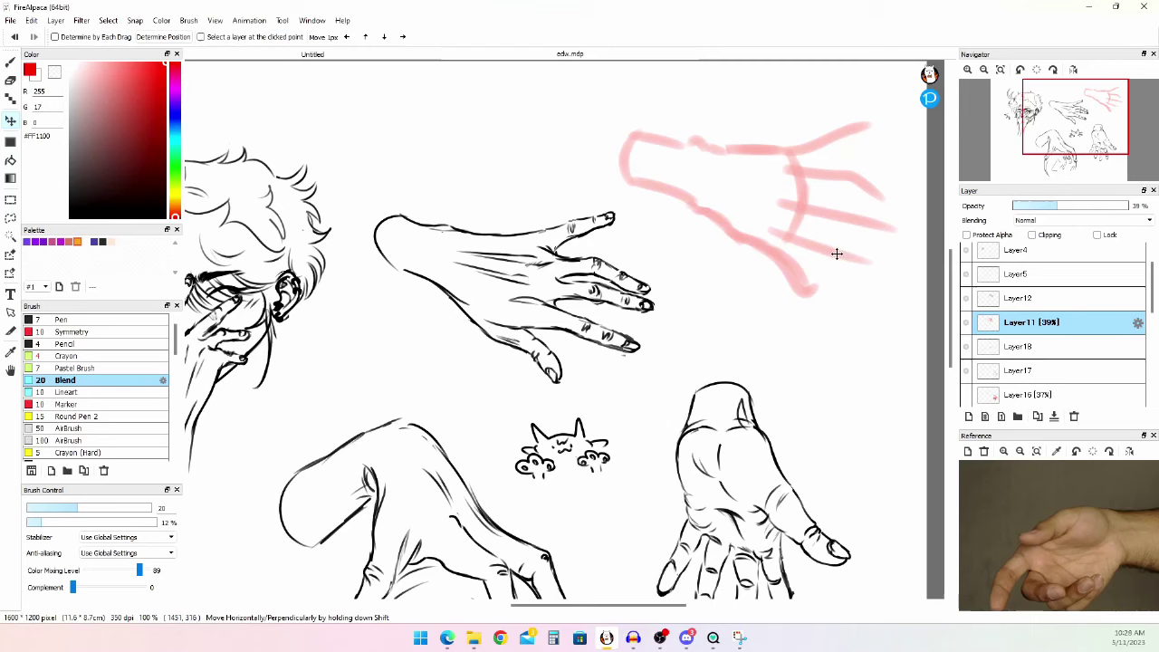
pyautogui.hotkey('ctrl', 'z')
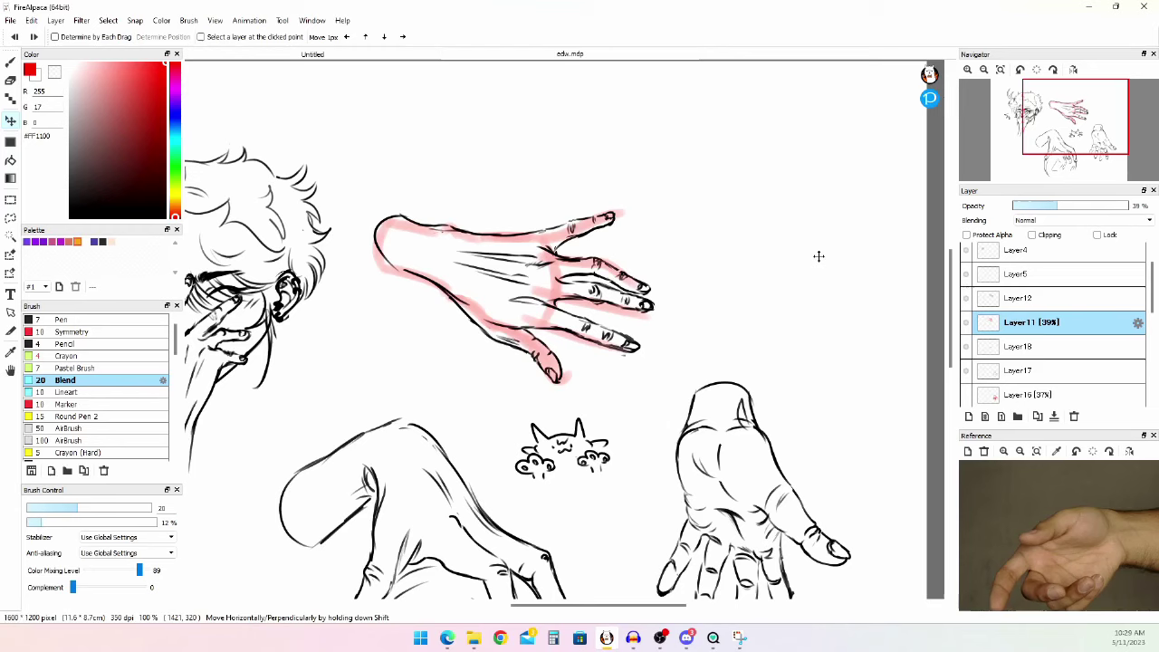
# - Hide Layer11 and close edw.mdp without saving the changes
pyautogui.click(965, 322)
pyautogui.scroll(1, 968, 326)
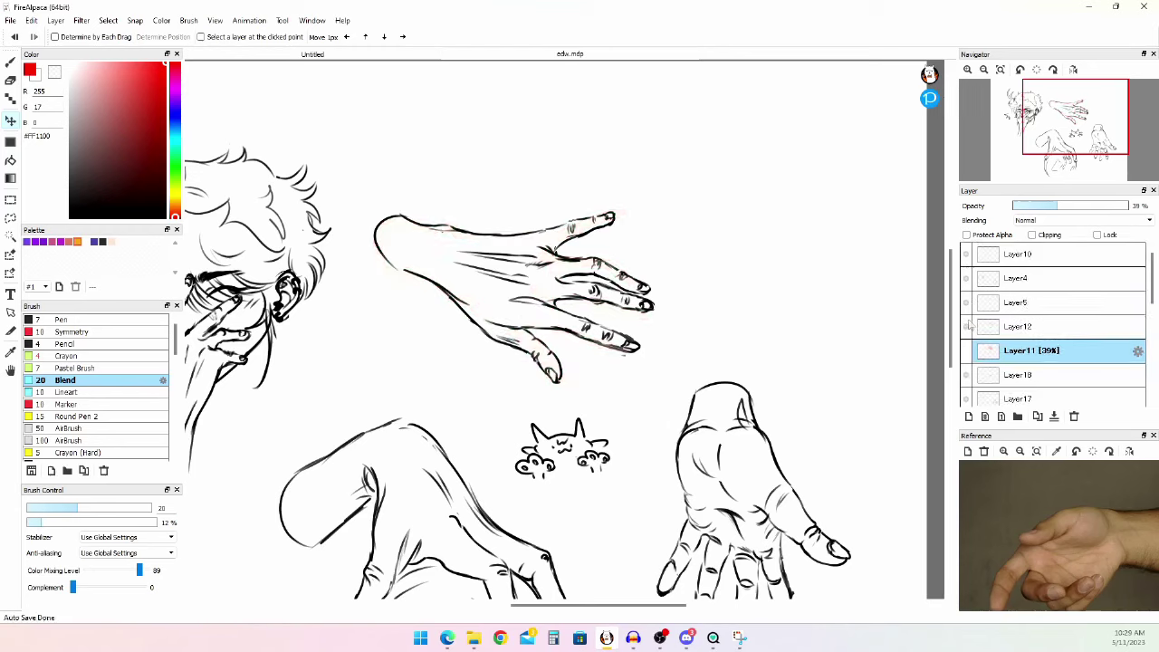
pyautogui.click(597, 54)
pyautogui.click(626, 337)
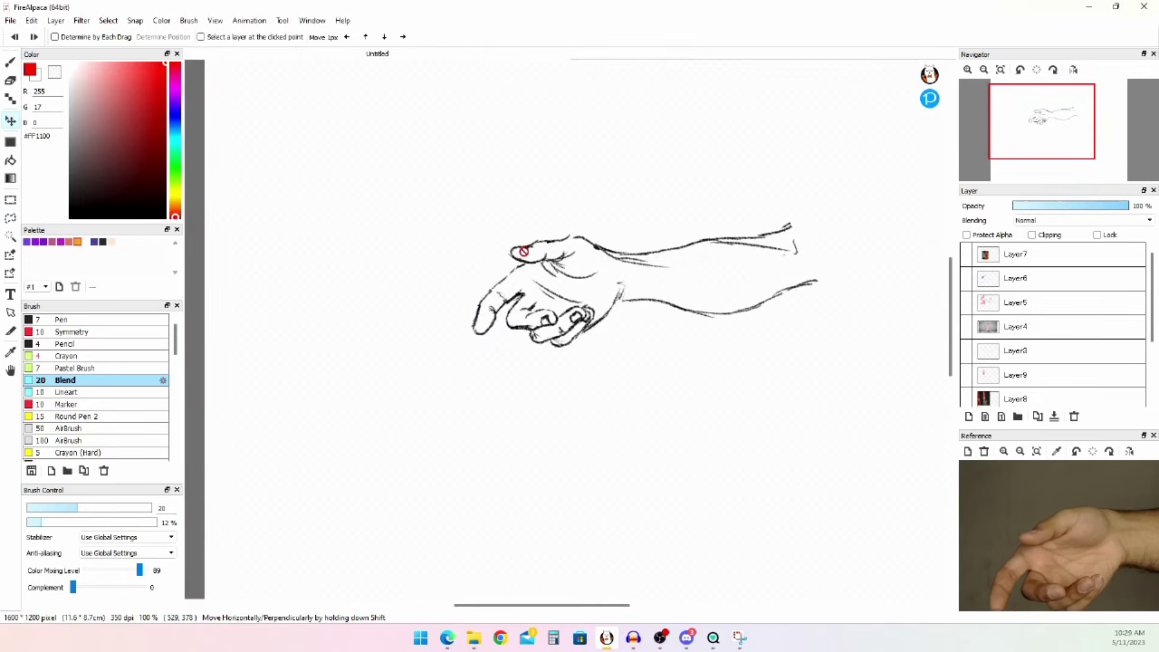
# - Examine the finished hand and forearm line art from different angles by rotating the canvas, and reset the rotation to 0 degrees
pyautogui.scroll(-1, 525, 240)
pyautogui.scroll(1, 624, 209)
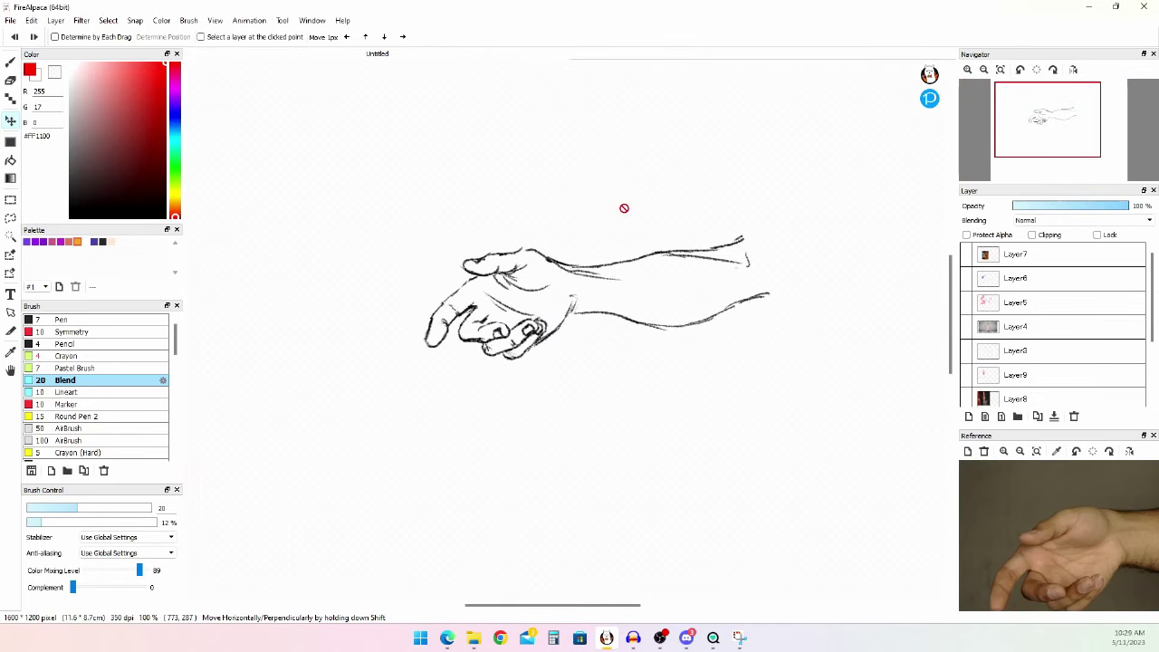
pyautogui.click(1053, 69)
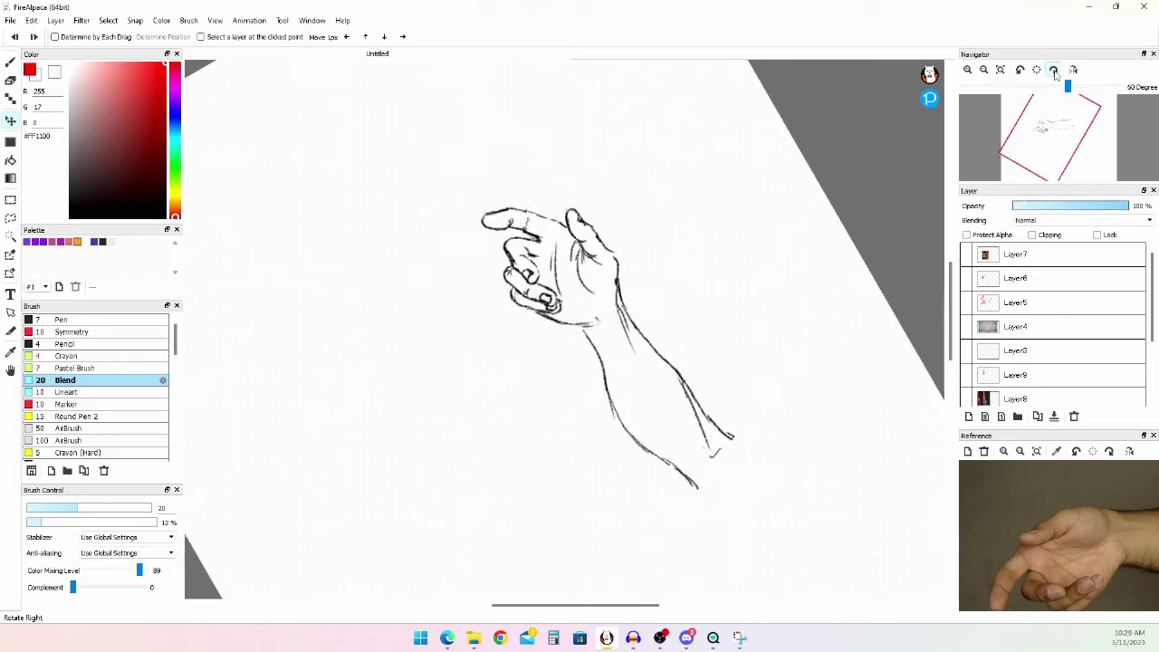
pyautogui.tripleClick(1055, 71)
pyautogui.tripleClick(1055, 71)
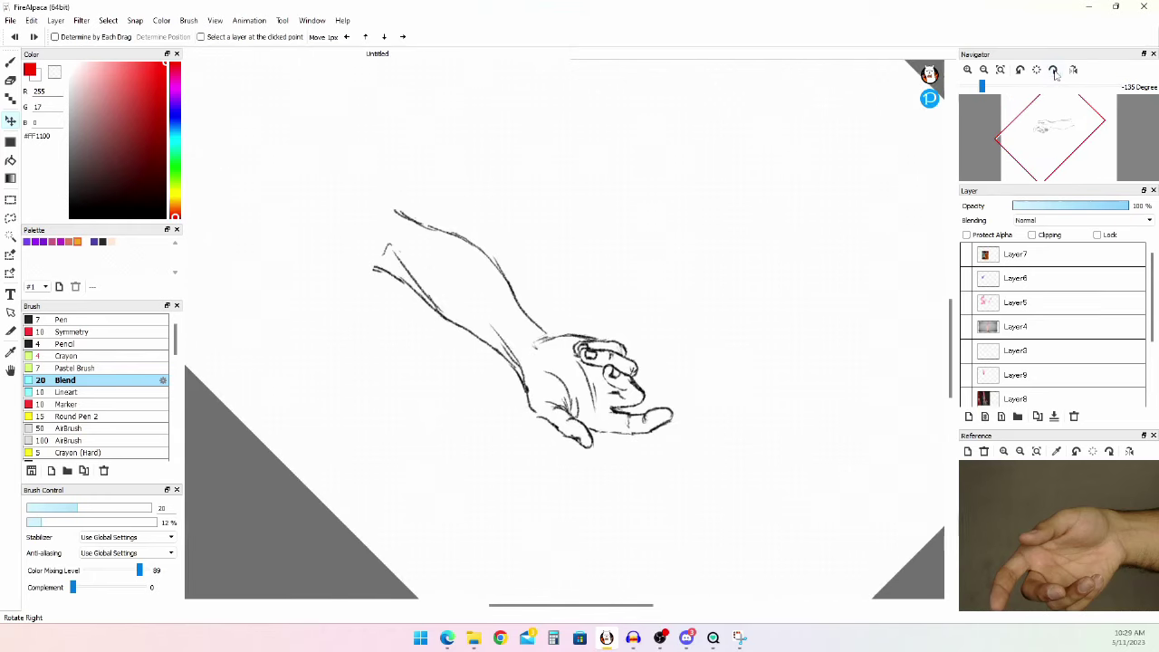
pyautogui.doubleClick(1054, 72)
pyautogui.tripleClick(1054, 72)
pyautogui.moveTo(1055, 74); pyautogui.dragTo(1055, 76)
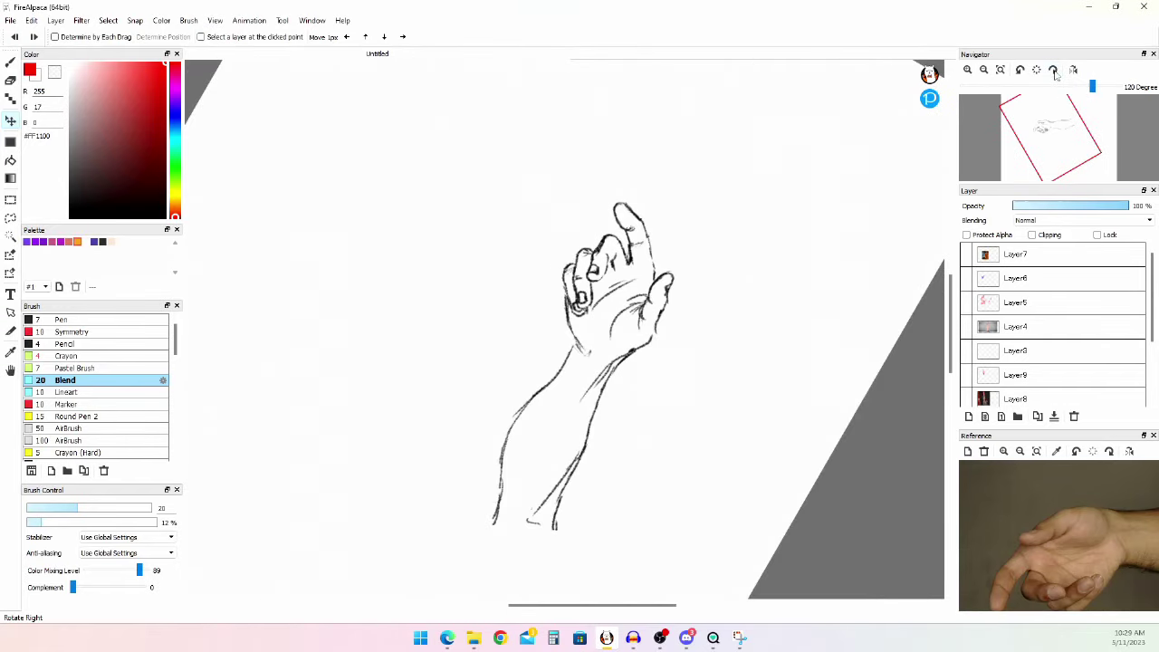
pyautogui.press('Up')
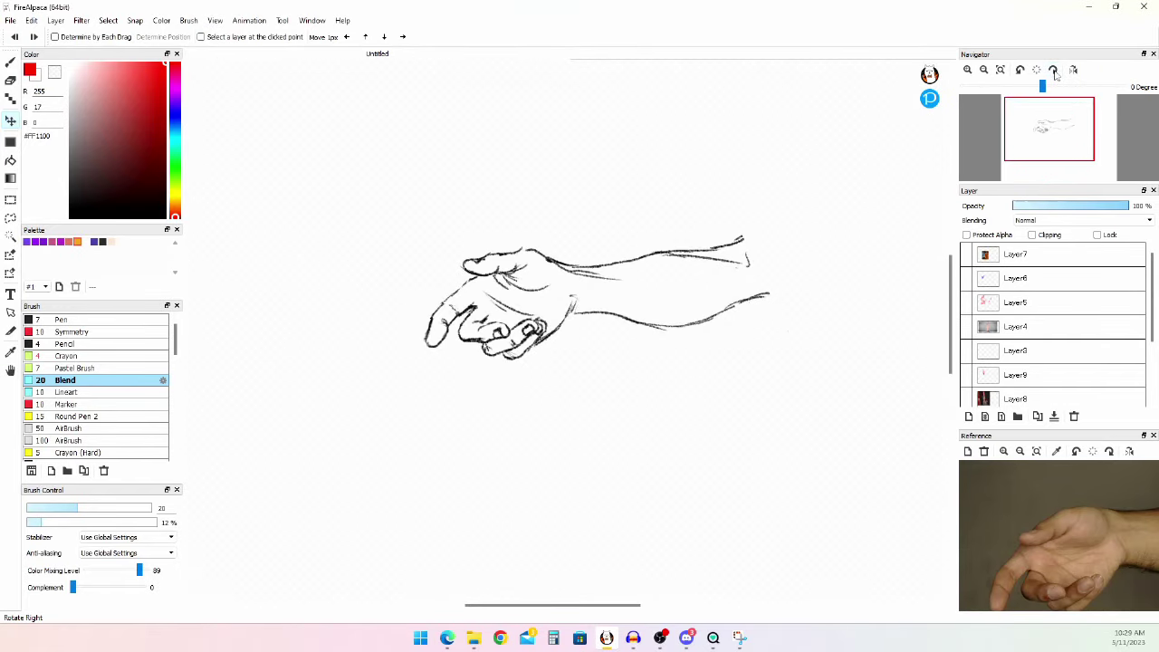